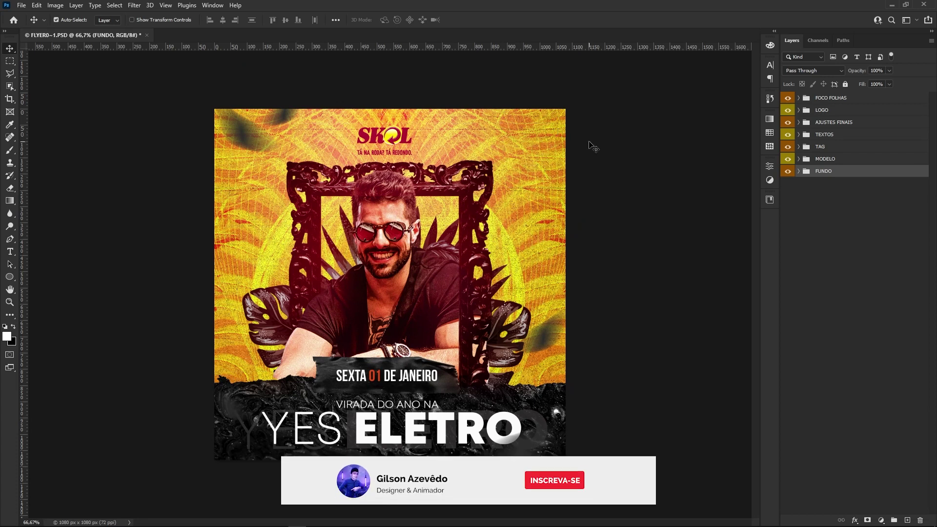
Start a new document from the File menu.
{"action": "left_click", "coordinate": [23, 5]}
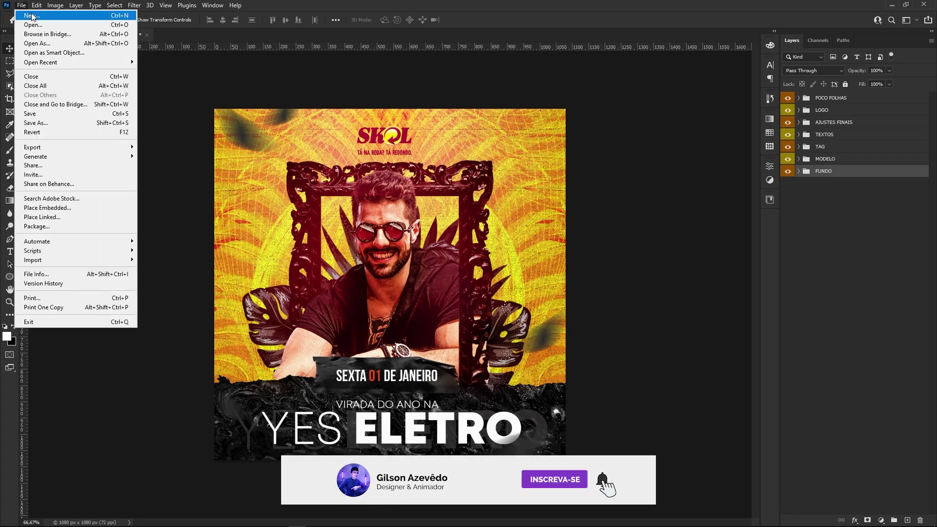
{"action": "left_click", "coordinate": [24, 12]}
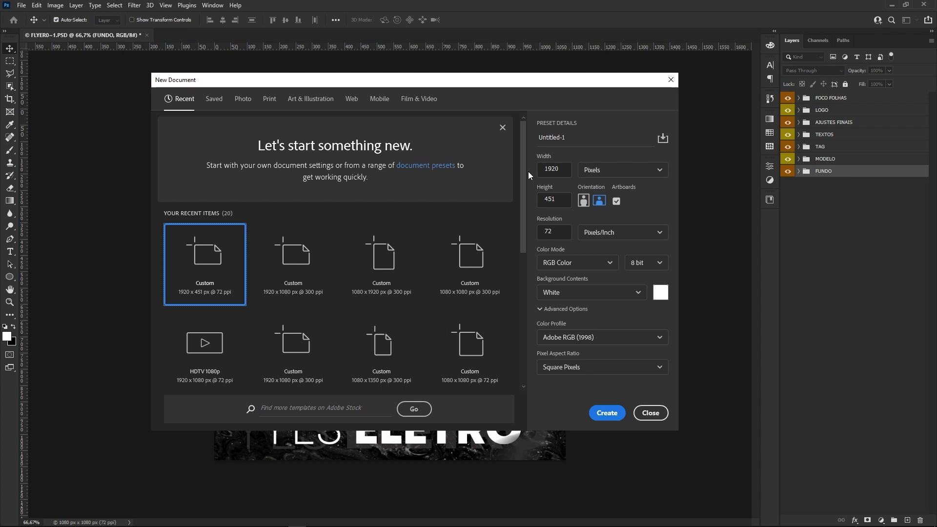
Choose the Web presets and set the size to 1080×1080 px at 300 ppi.
{"action": "left_click", "coordinate": [351, 99]}
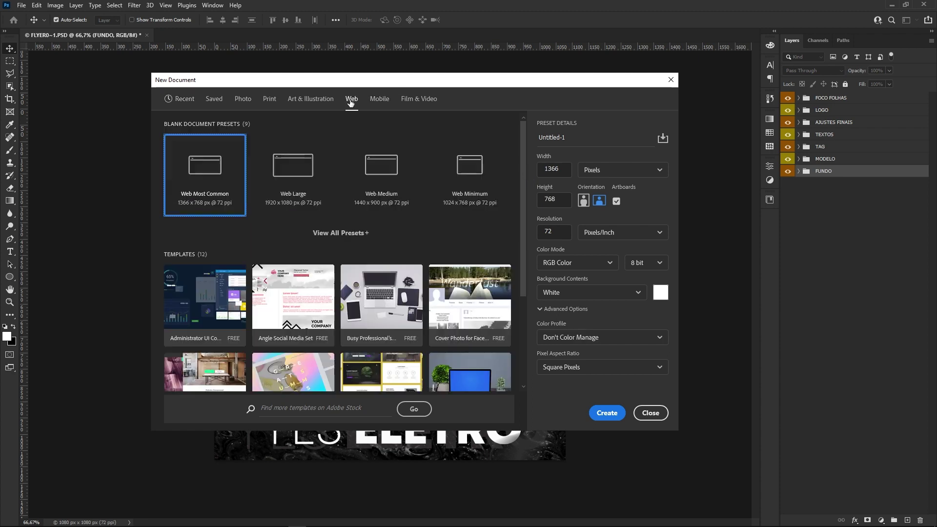
{"action": "key", "text": "Tab"}
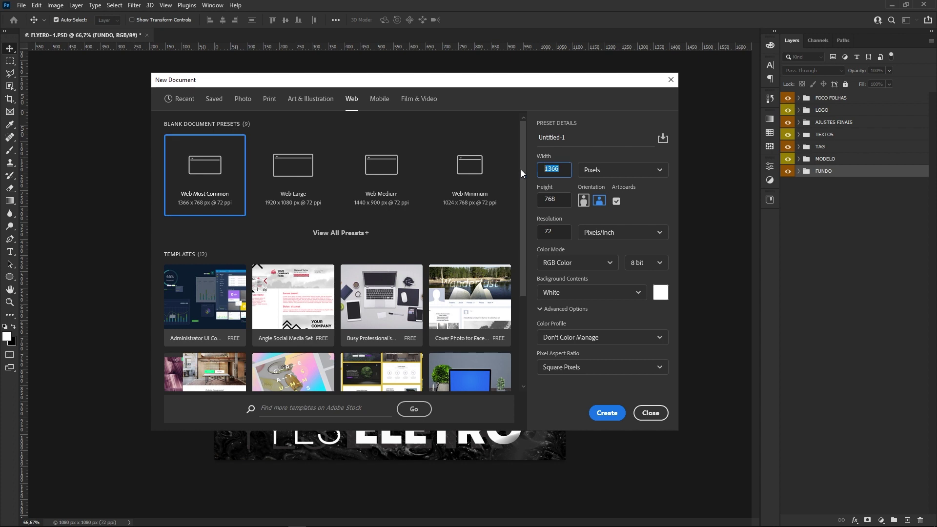
{"action": "type", "text": "1080"}
{"action": "left_click", "coordinate": [566, 202]}
{"action": "key", "text": "ctrl+a"}
{"action": "type", "text": "1080"}
{"action": "key", "text": "Tab"}
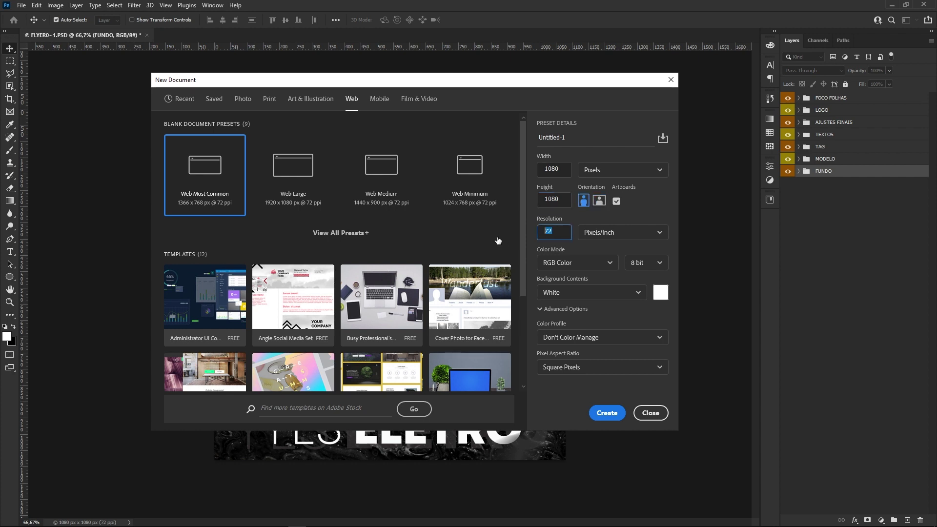
{"action": "type", "text": "300"}
{"action": "key", "text": "shift+Tab"}
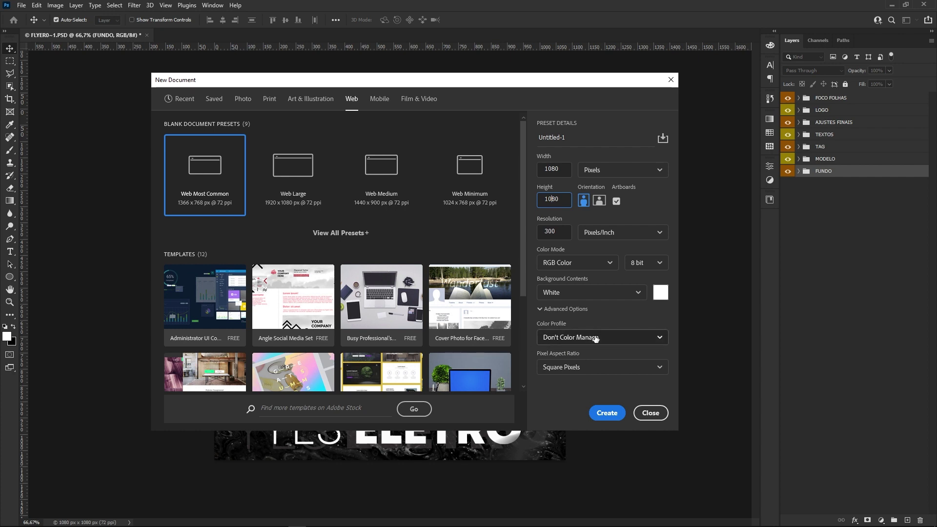
Set the profile to Adobe RGB (1998), keep RGB Color mode, and create the document.
{"action": "left_click", "coordinate": [596, 338]}
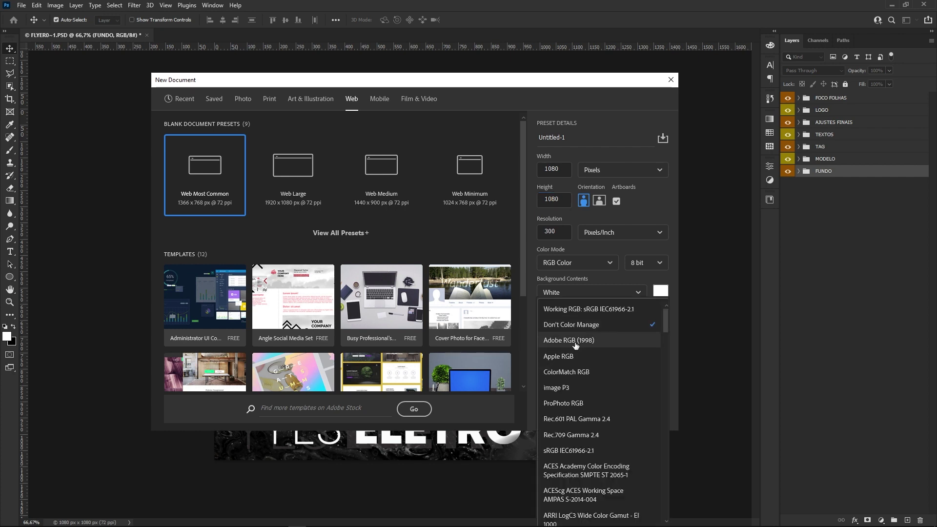
{"action": "left_click", "coordinate": [575, 340]}
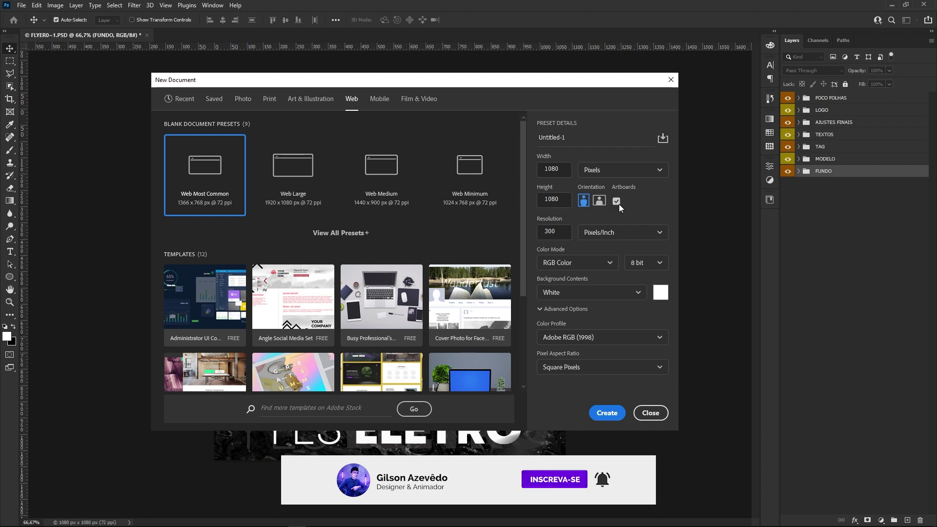
{"action": "left_click", "coordinate": [551, 268]}
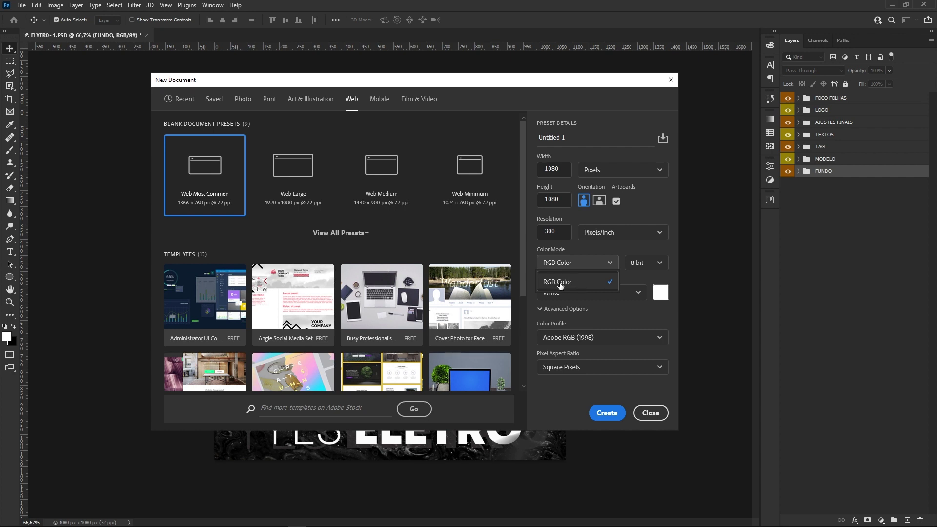
{"action": "left_click", "coordinate": [599, 265]}
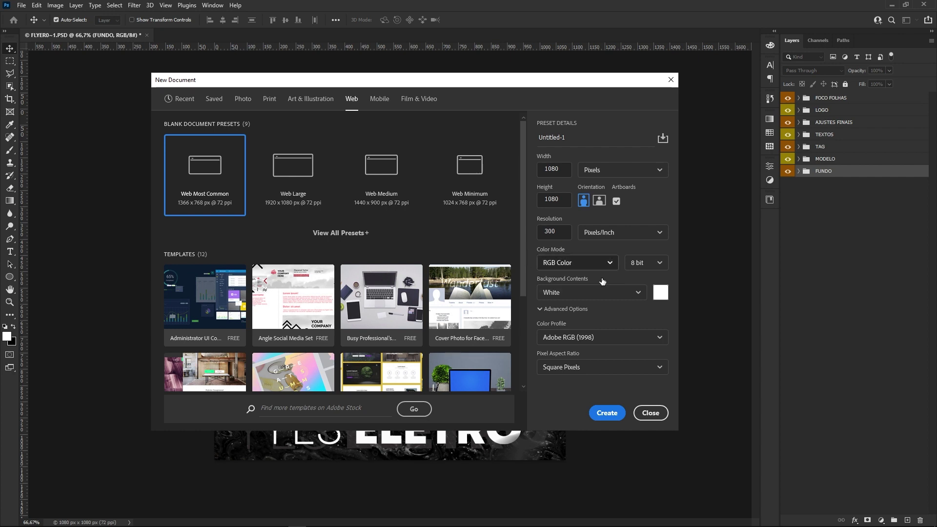
{"action": "left_click", "coordinate": [606, 414]}
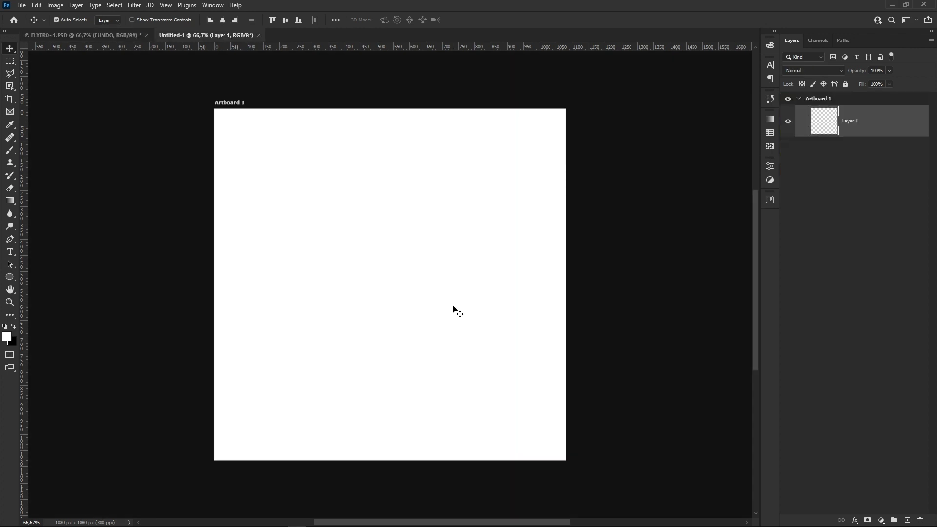
Open New Guide Layout and reset it to the Default preset.
{"action": "left_click", "coordinate": [166, 6]}
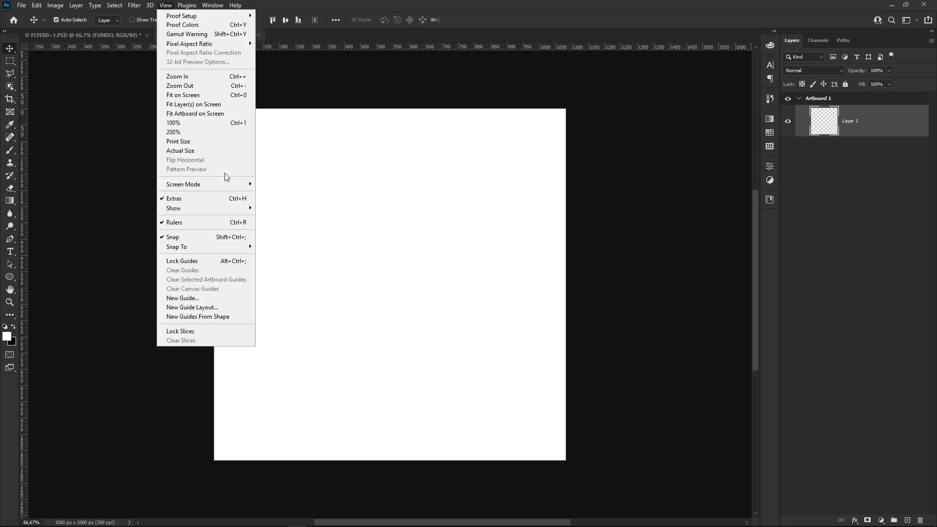
{"action": "left_click", "coordinate": [185, 310]}
{"action": "left_click_drag", "start_coordinate": [652, 114], "coordinate": [560, 115]}
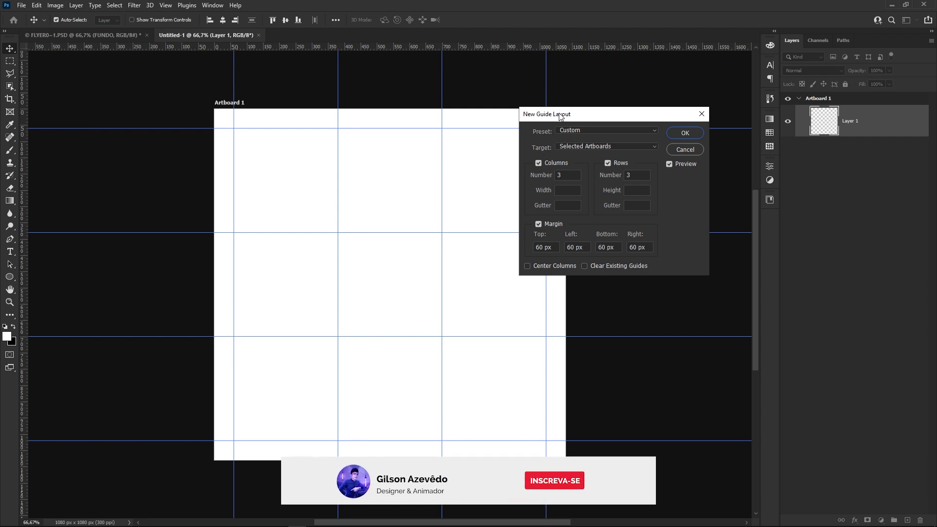
{"action": "left_click", "coordinate": [594, 131]}
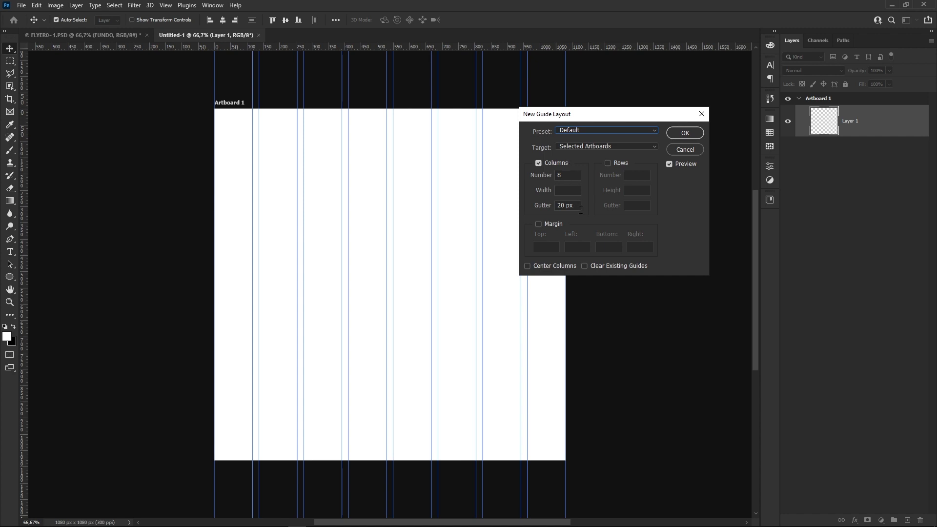
Set the guide layout to 3 columns and 3 rows with 0 gutters.
{"action": "double_click", "coordinate": [564, 175]}
{"action": "type", "text": "3"}
{"action": "key", "text": "Tab"}
{"action": "key", "text": "Tab"}
{"action": "type", "text": "0"}
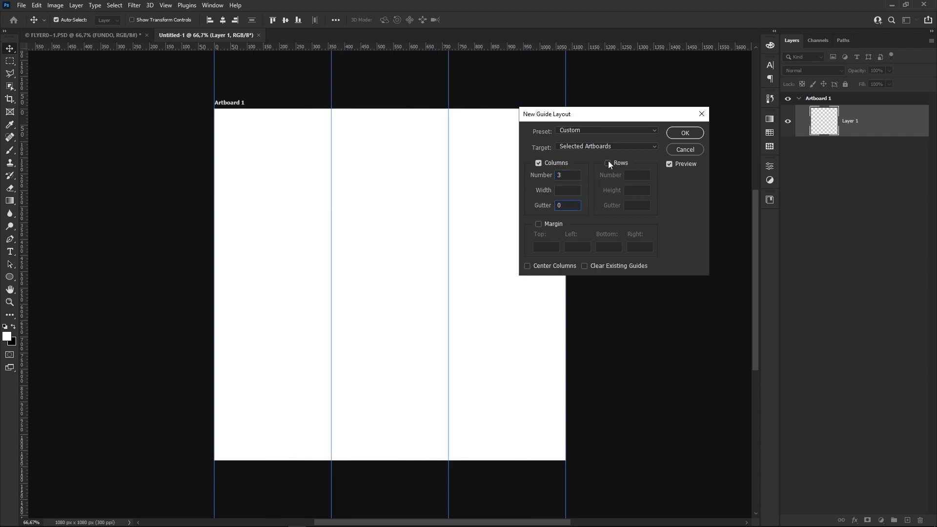
{"action": "left_click", "coordinate": [608, 163]}
{"action": "type", "text": "3"}
{"action": "key", "text": "Tab"}
{"action": "key", "text": "Tab"}
{"action": "type", "text": "0"}
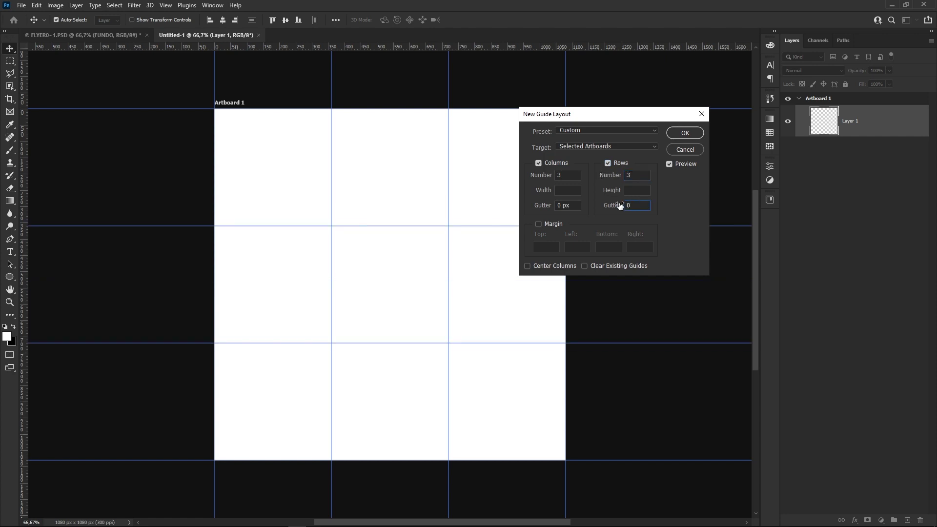
Add 80 px margins on every side, apply the layout, and lock the guides.
{"action": "left_click", "coordinate": [546, 226]}
{"action": "type", "text": "80"}
{"action": "left_click", "coordinate": [579, 247]}
{"action": "type", "text": "80"}
{"action": "key", "text": "Tab"}
{"action": "type", "text": "80"}
{"action": "key", "text": "Tab"}
{"action": "type", "text": "80"}
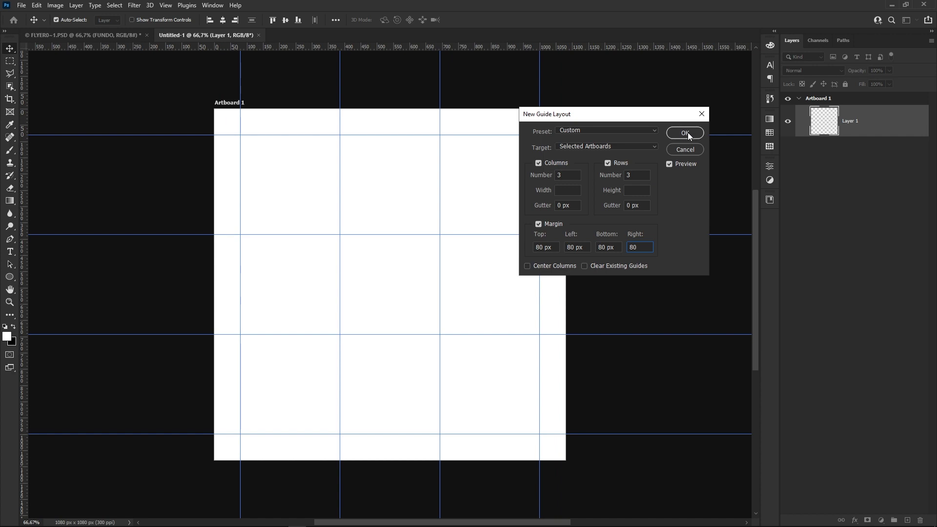
{"action": "left_click", "coordinate": [689, 134]}
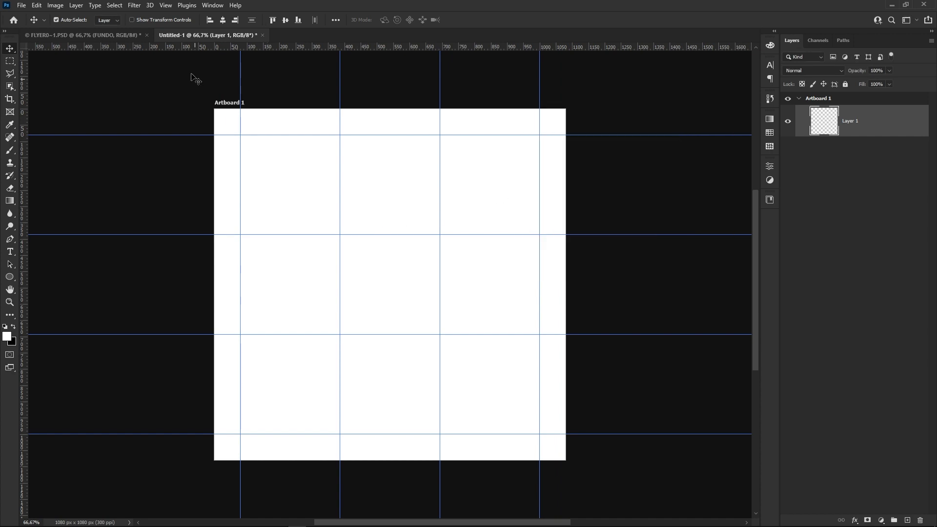
{"action": "left_click", "coordinate": [166, 6]}
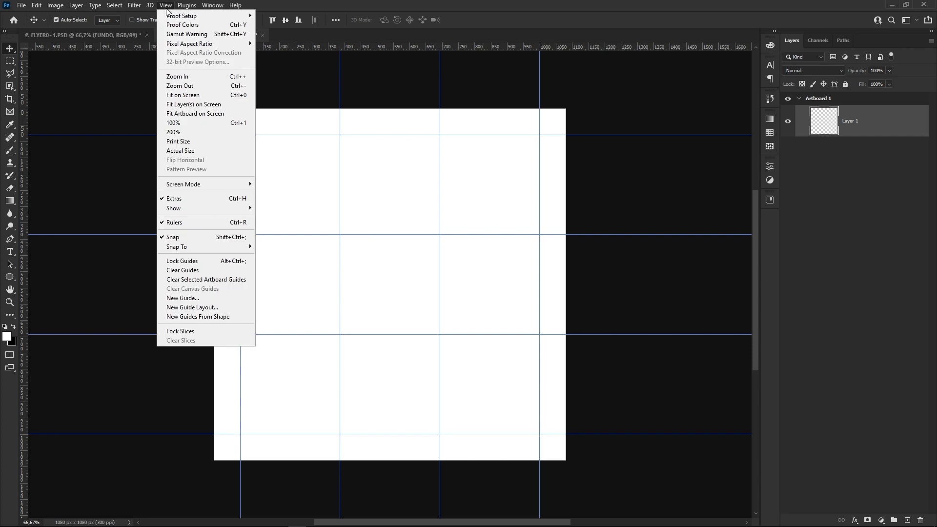
{"action": "left_click", "coordinate": [212, 263]}
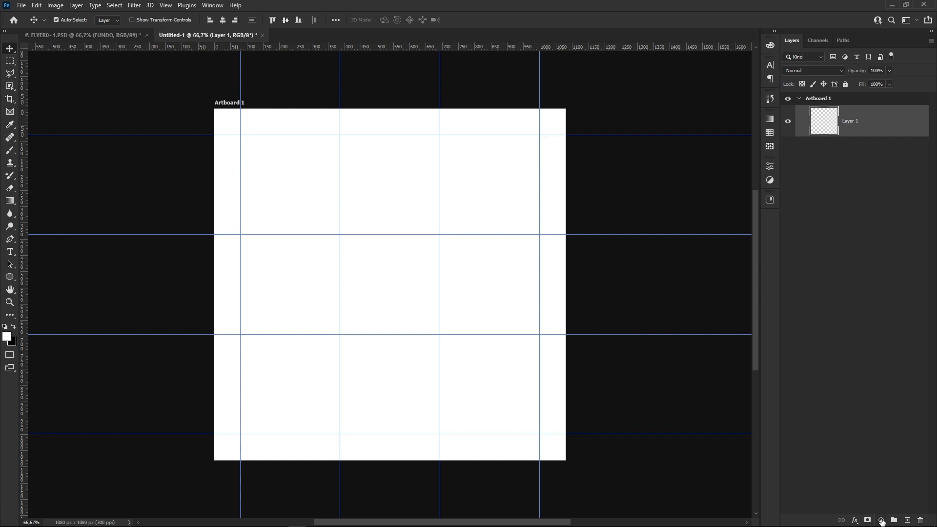
Add a Solid Color fill layer of hex ffc600, then compare with the original flyer tab.
{"action": "left_click", "coordinate": [881, 521]}
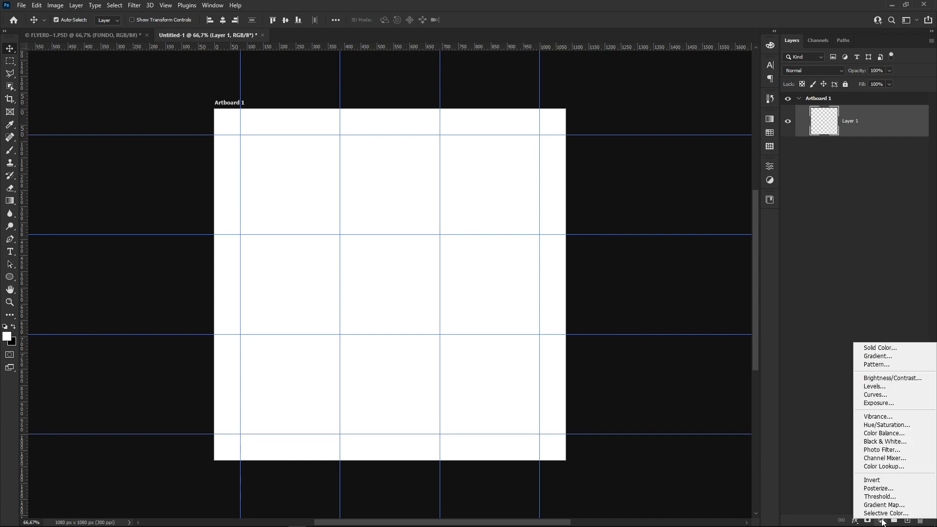
{"action": "left_click", "coordinate": [882, 349]}
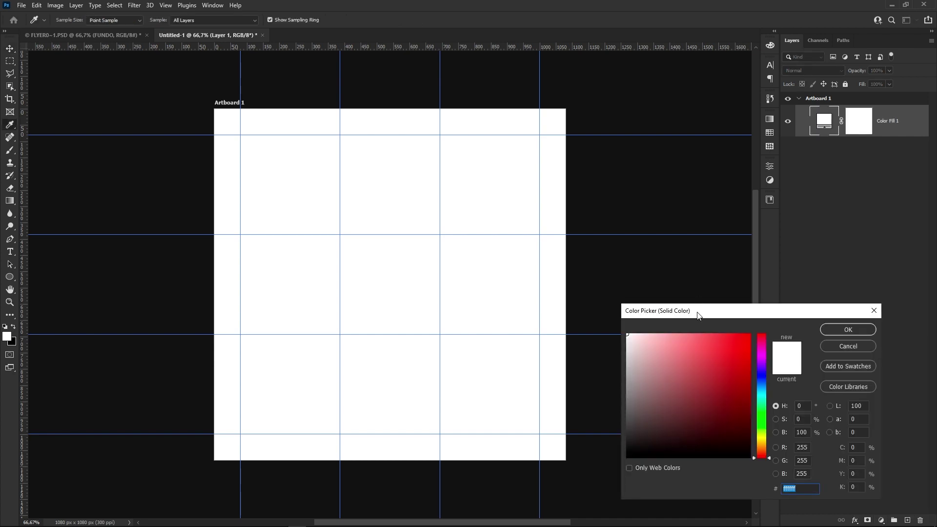
{"action": "left_click_drag", "start_coordinate": [697, 315], "coordinate": [620, 121]}
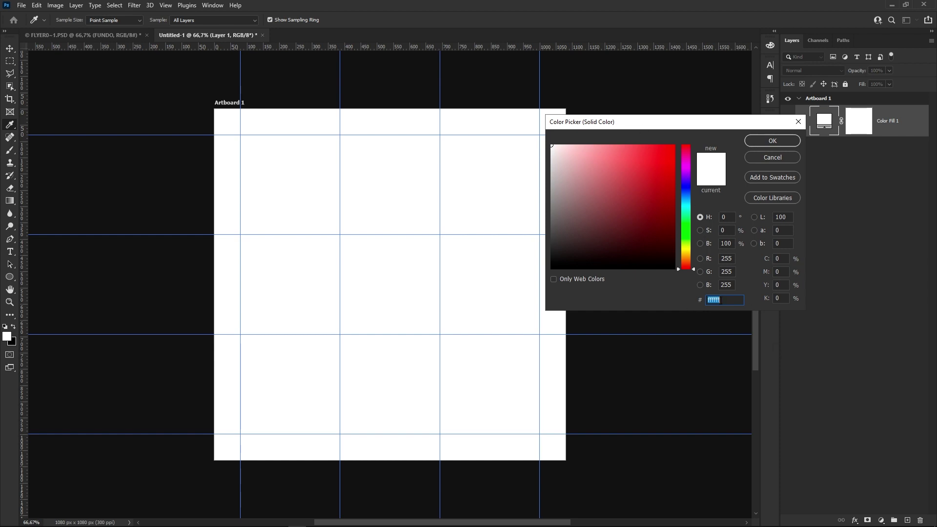
{"action": "type", "text": "ffc600"}
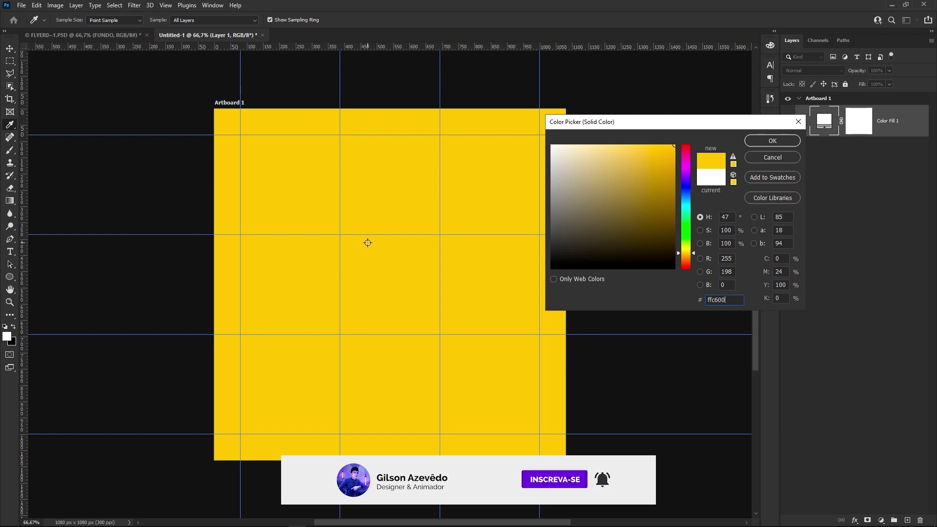
{"action": "left_click", "coordinate": [775, 142]}
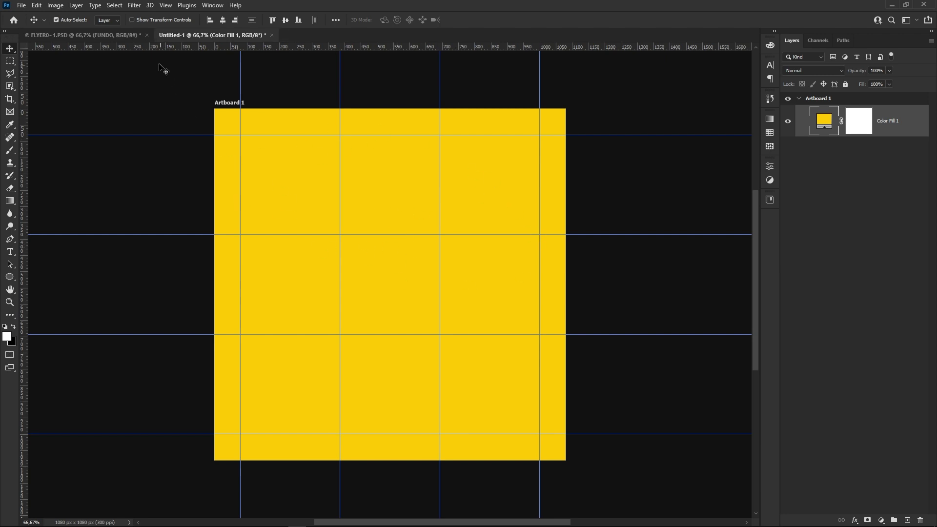
{"action": "key", "text": "ctrl+Tab"}
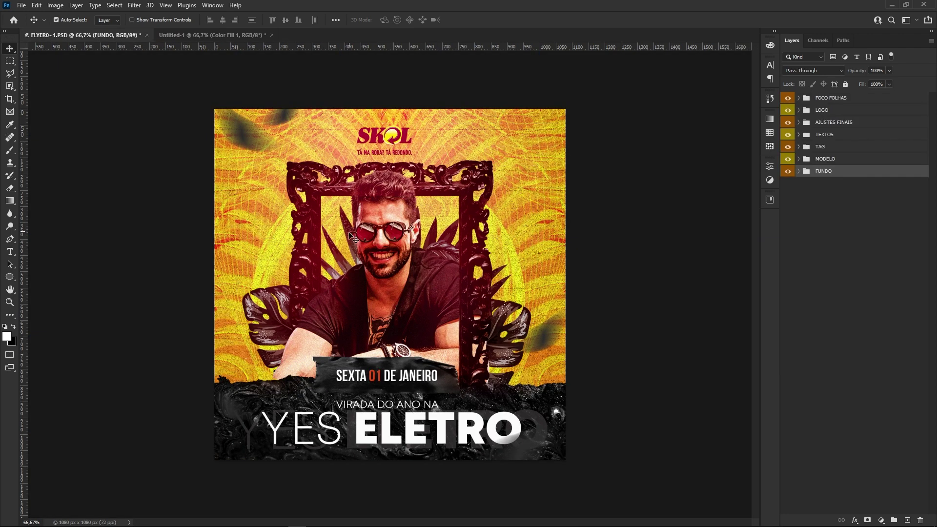
{"action": "left_click", "coordinate": [204, 34]}
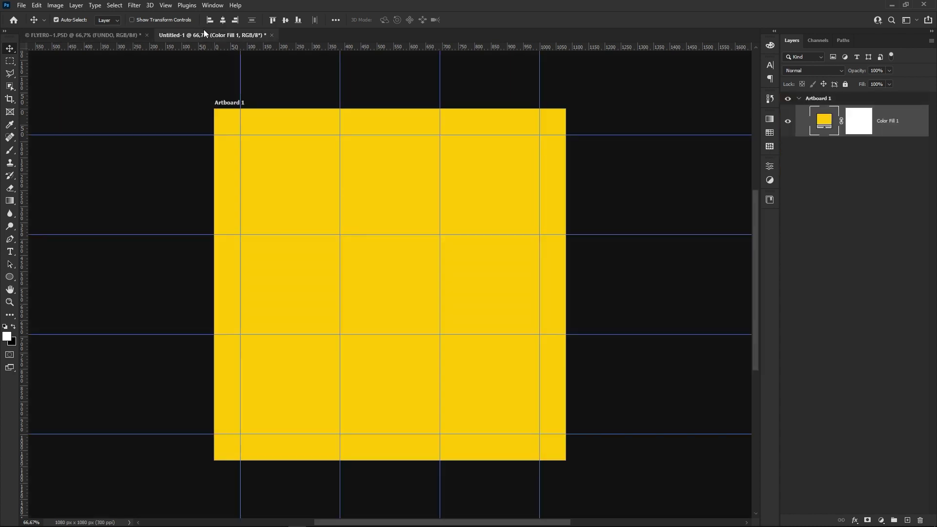
Drag abstract-ball-2.png onto the artboard, scale it to about 18%, and commit it centred.
{"action": "left_click", "coordinate": [388, 519]}
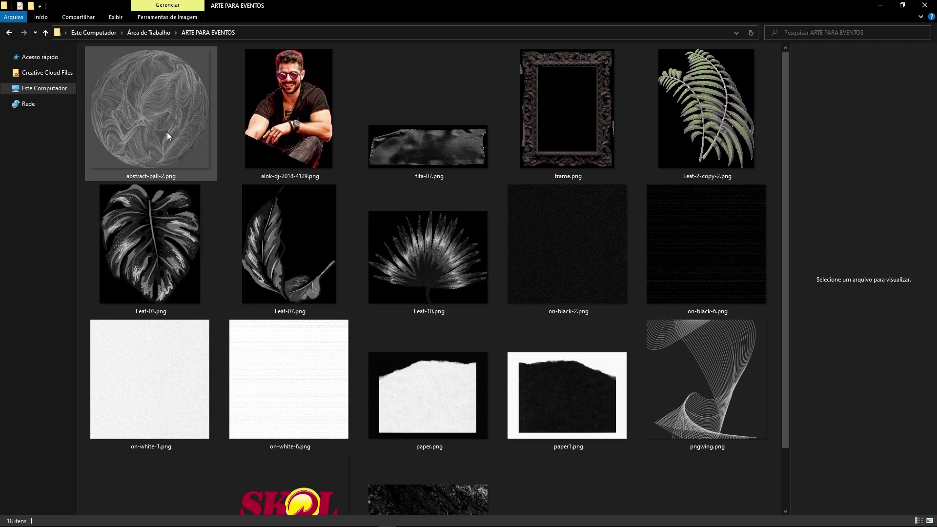
{"action": "left_click", "coordinate": [156, 154]}
{"action": "mouse_move", "coordinate": [139, 104]}
{"action": "left_mouse_down"}
{"action": "mouse_move", "coordinate": [317, 519]}
{"action": "mouse_move", "coordinate": [383, 305]}
{"action": "left_mouse_up"}
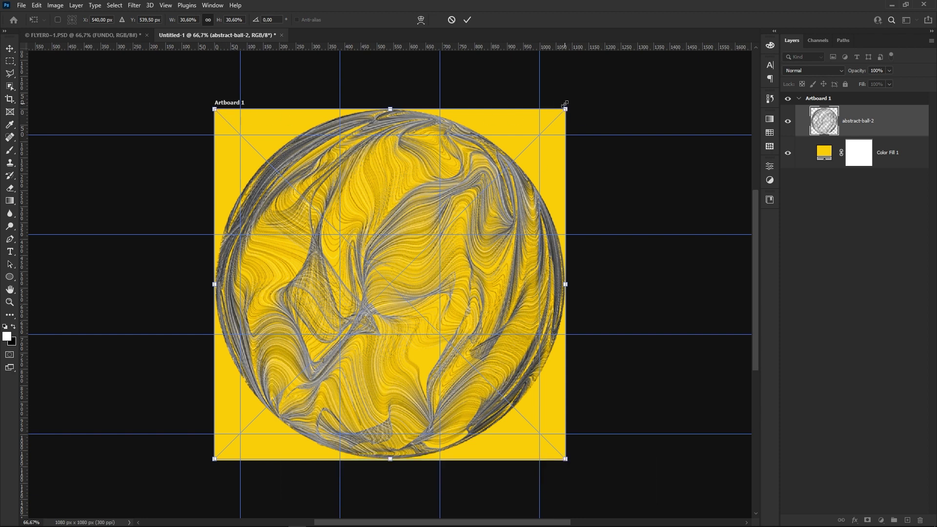
{"action": "mouse_move", "coordinate": [565, 109]}
{"action": "left_mouse_down"}
{"action": "mouse_move", "coordinate": [488, 170]}
{"action": "mouse_move", "coordinate": [528, 169]}
{"action": "left_mouse_up"}
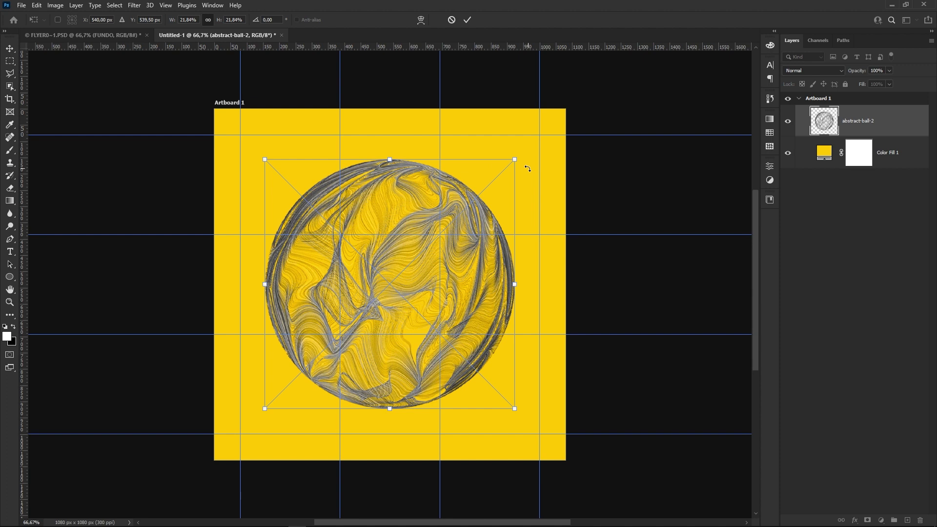
{"action": "key", "text": "Return"}
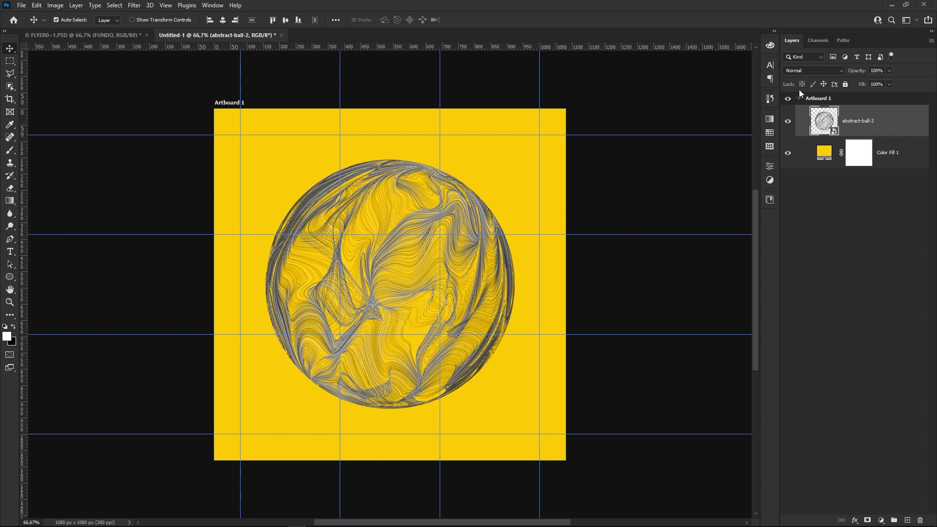
Set the ball layer's blend mode to Divide and bring up the flyer artwork folder.
{"action": "left_click", "coordinate": [810, 72]}
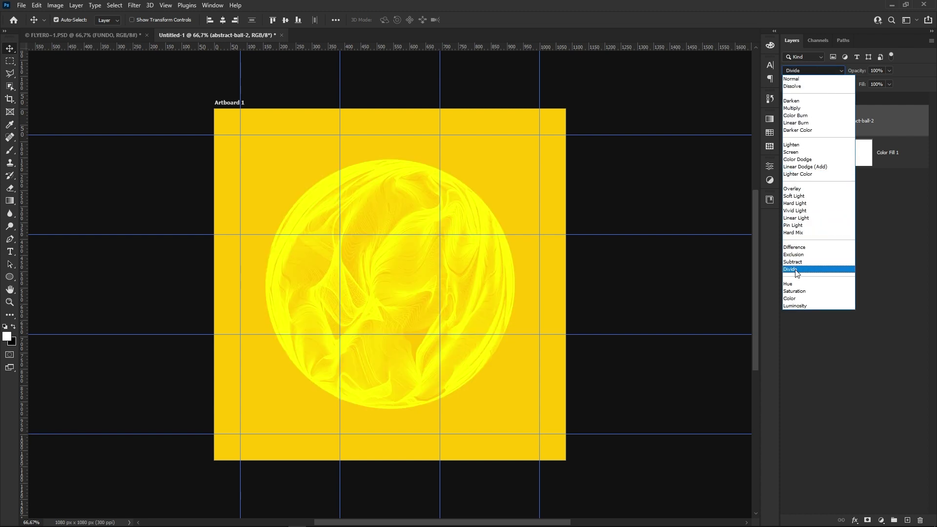
{"action": "left_click", "coordinate": [796, 270]}
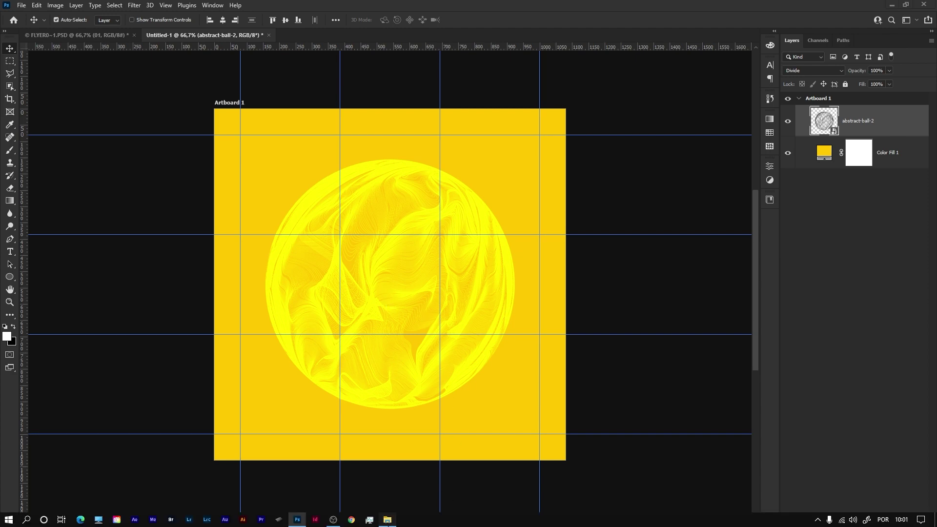
{"action": "left_click", "coordinate": [387, 519]}
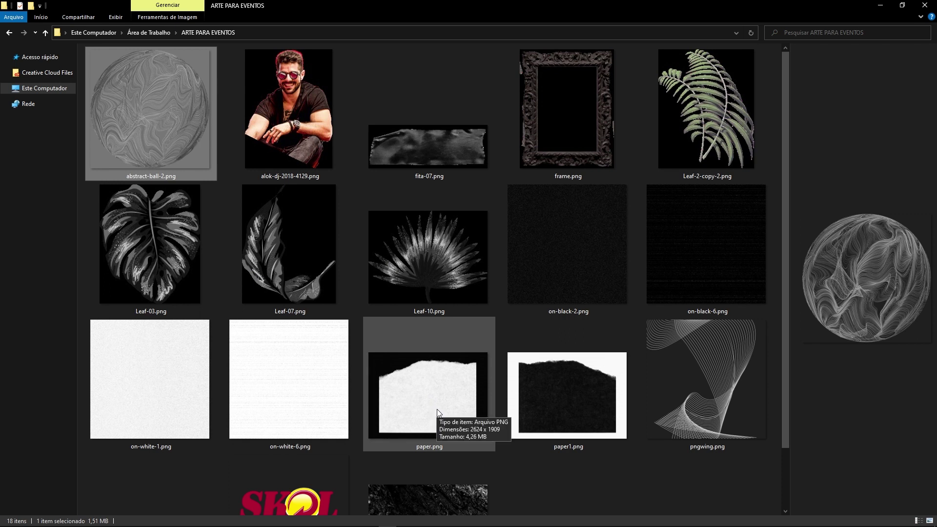
Place Leaf-2-copy-2.png on the artboard's right edge and commit it.
{"action": "scroll", "coordinate": [379, 431], "scroll_direction": "down", "scroll_amount": 2}
{"action": "scroll", "coordinate": [377, 429], "scroll_direction": "up", "scroll_amount": 2}
{"action": "left_click", "coordinate": [703, 157]}
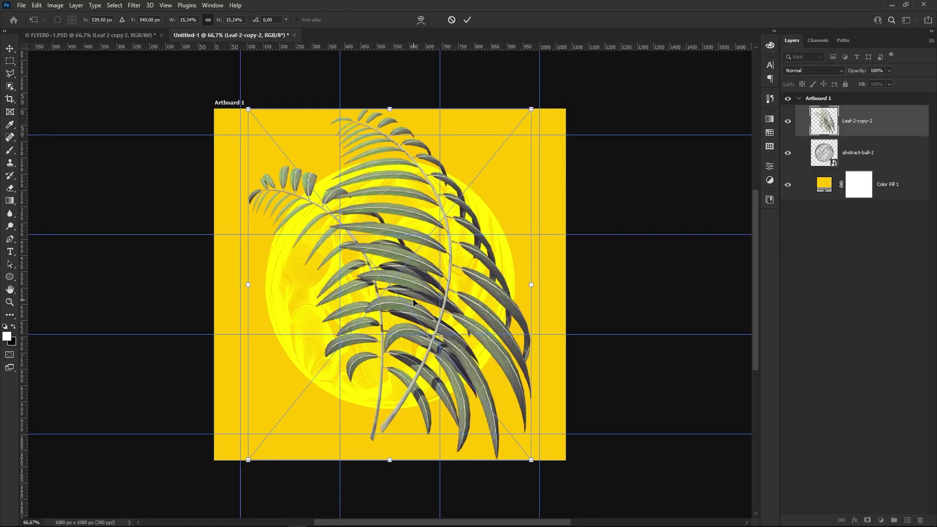
{"action": "mouse_move", "coordinate": [419, 251]}
{"action": "left_mouse_down"}
{"action": "mouse_move", "coordinate": [548, 299]}
{"action": "mouse_move", "coordinate": [573, 257]}
{"action": "left_mouse_up"}
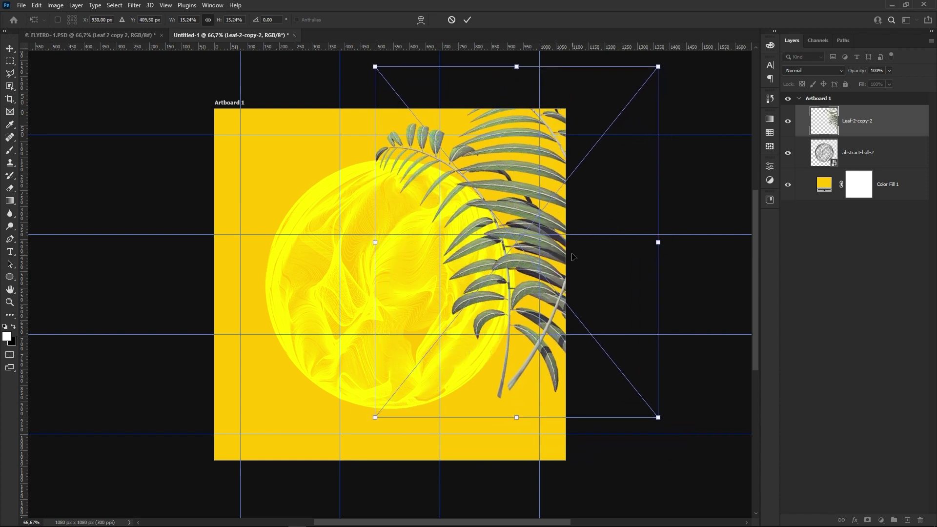
{"action": "key", "text": "Return"}
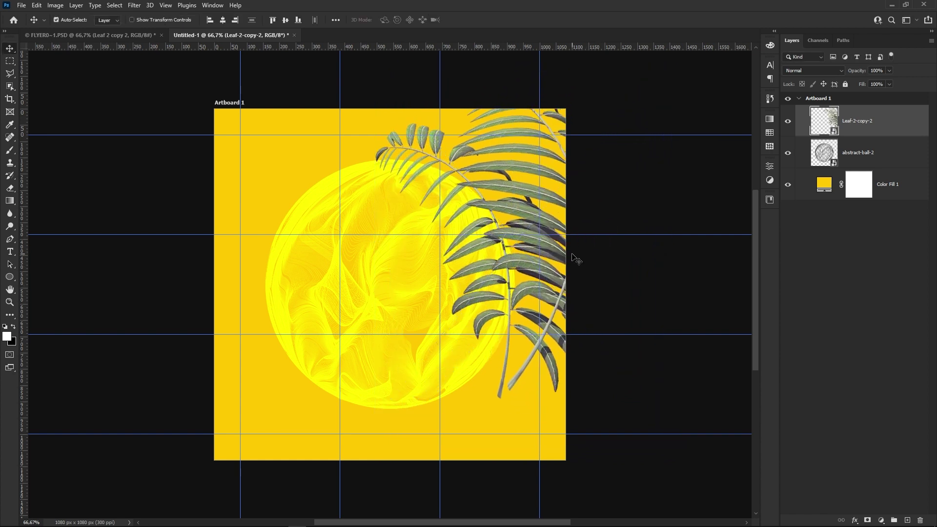
Give the fern a single drop shadow with 18 px distance, 0 size and 55% opacity.
{"action": "double_click", "coordinate": [892, 126]}
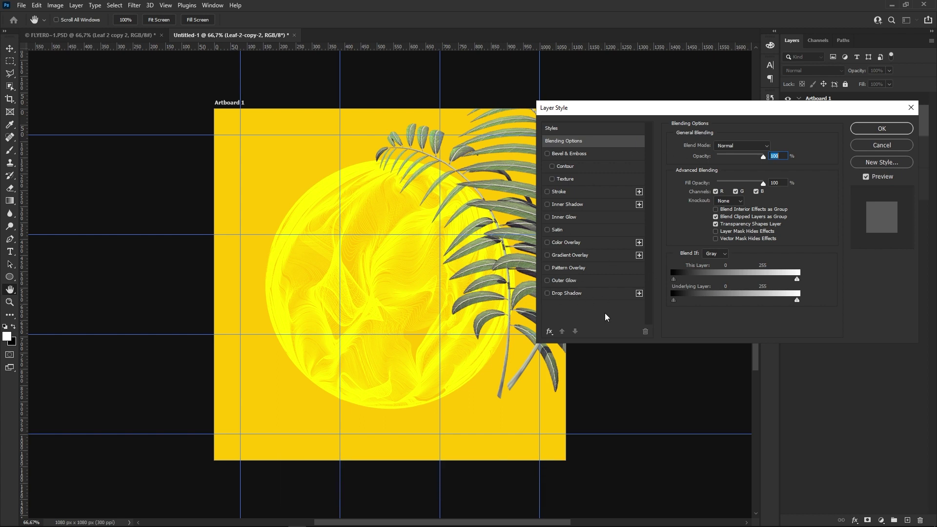
{"action": "left_click", "coordinate": [549, 332]}
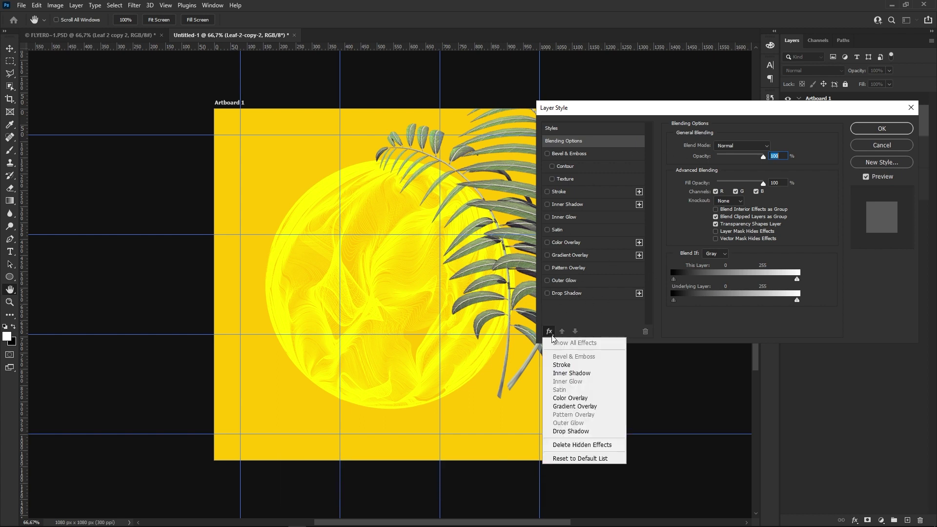
{"action": "left_click", "coordinate": [581, 432]}
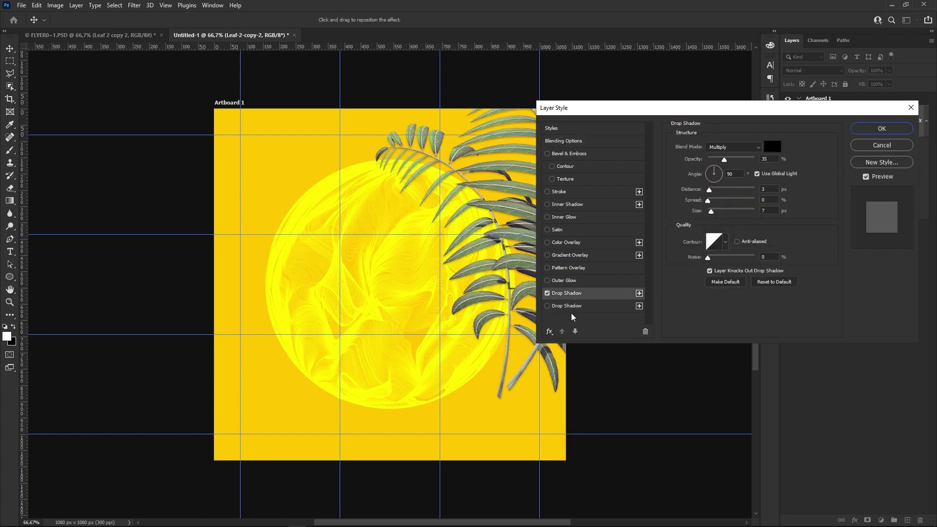
{"action": "left_click", "coordinate": [645, 332]}
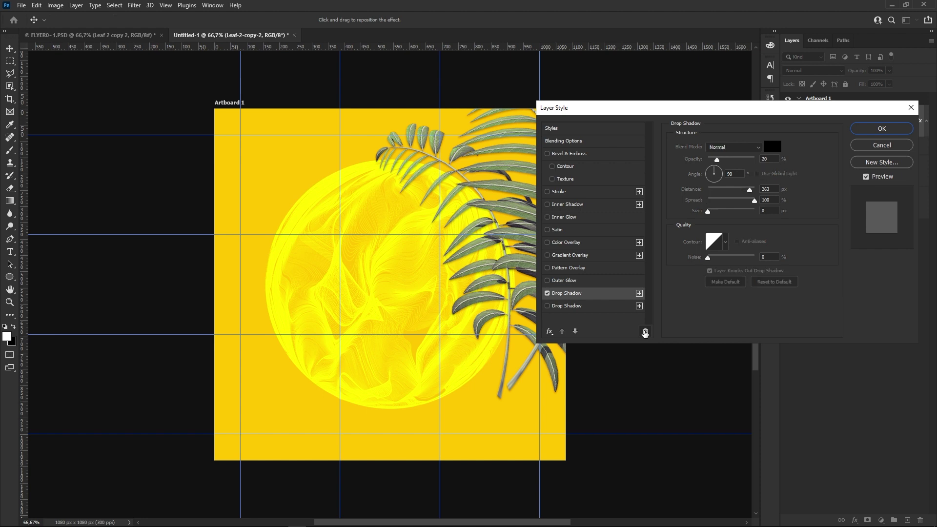
{"action": "left_click", "coordinate": [548, 293]}
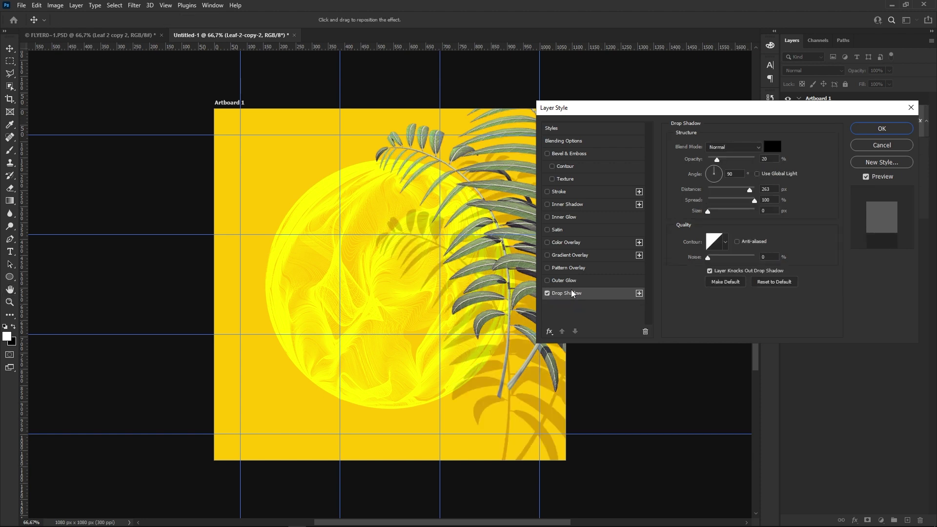
{"action": "left_click_drag", "start_coordinate": [750, 190], "coordinate": [708, 202]}
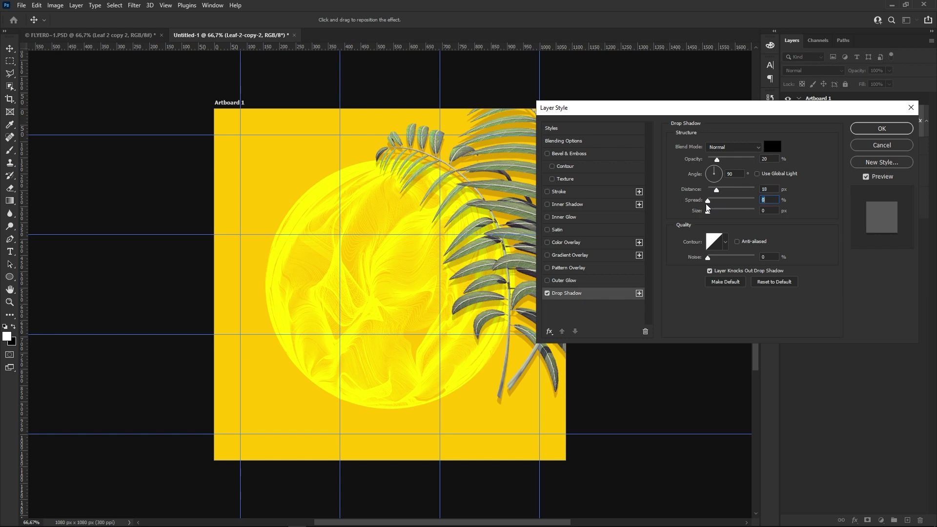
{"action": "left_click_drag", "start_coordinate": [717, 164], "coordinate": [737, 170]}
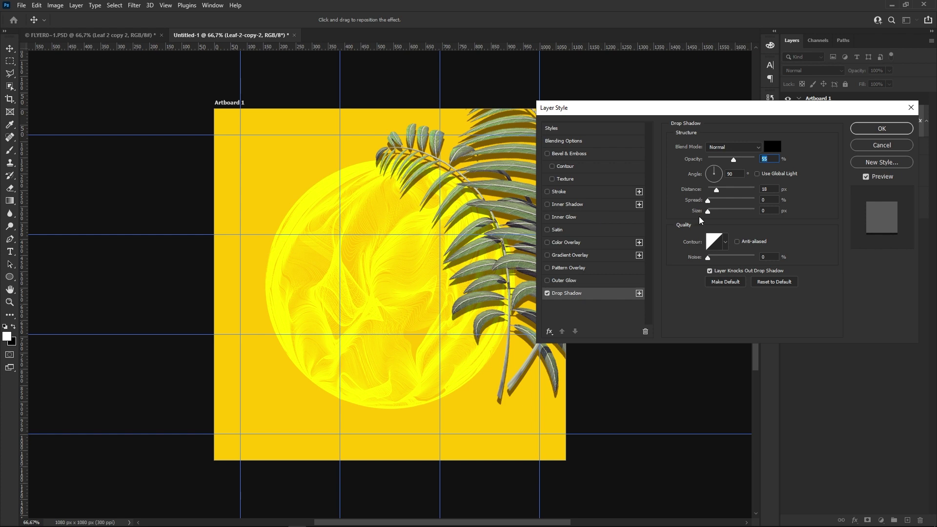
Apply the shadow, then duplicate the fern, flip it horizontally and move it to the left edge.
{"action": "left_click", "coordinate": [886, 128]}
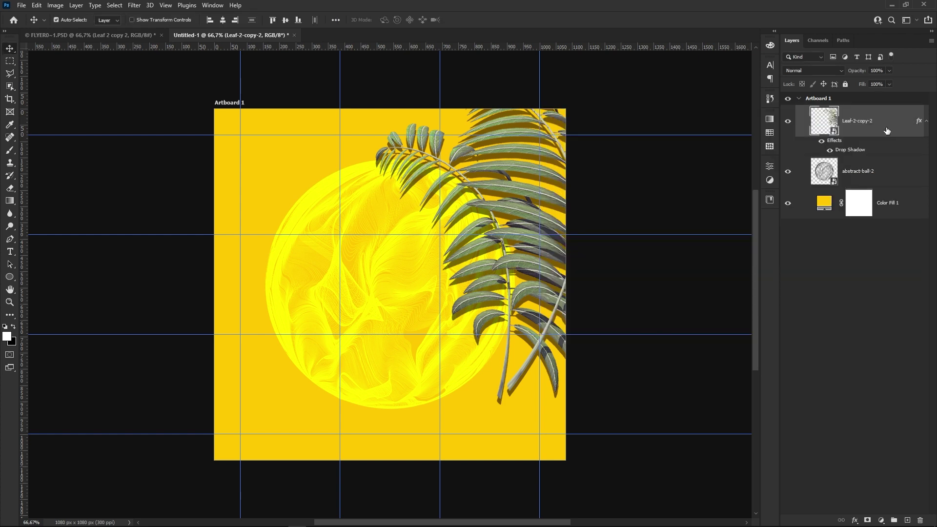
{"action": "key", "text": "ctrl+j"}
{"action": "key", "text": "ctrl"}
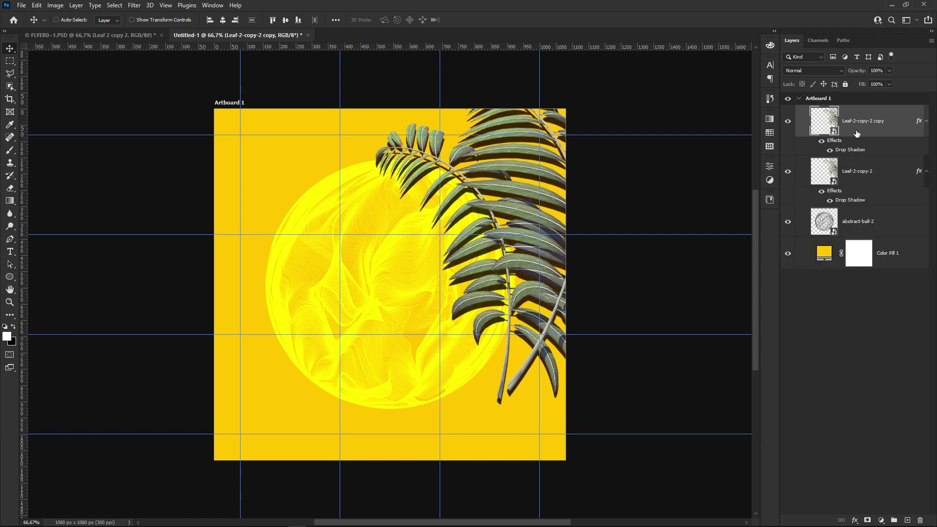
{"action": "key", "text": "ctrl+t"}
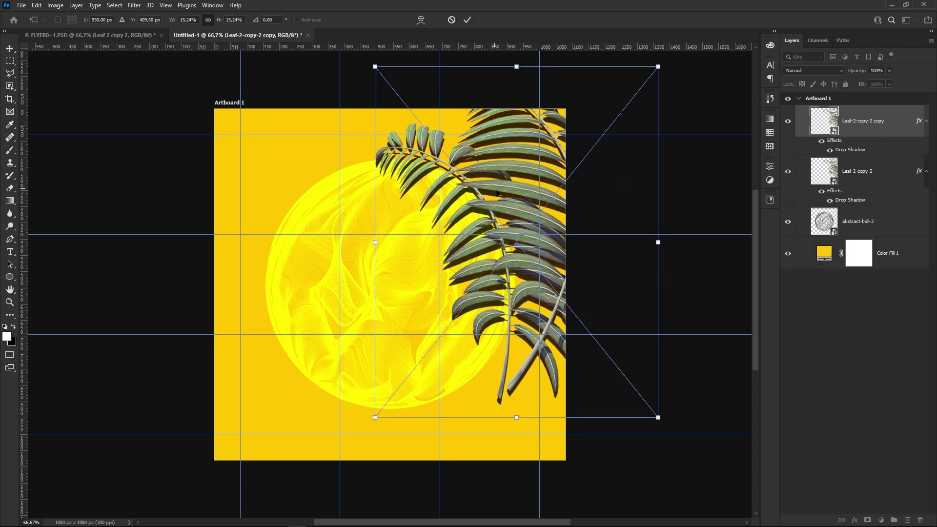
{"action": "right_click", "coordinate": [496, 185]}
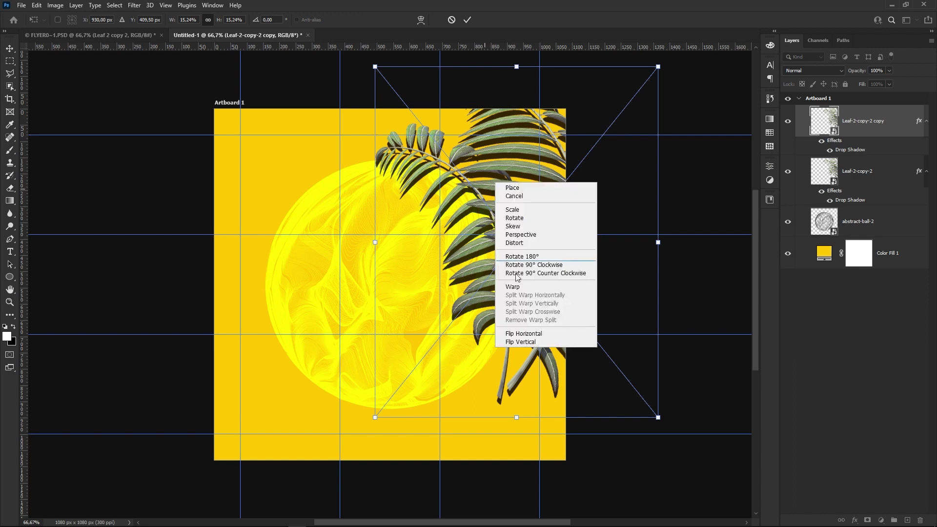
{"action": "left_click", "coordinate": [525, 333]}
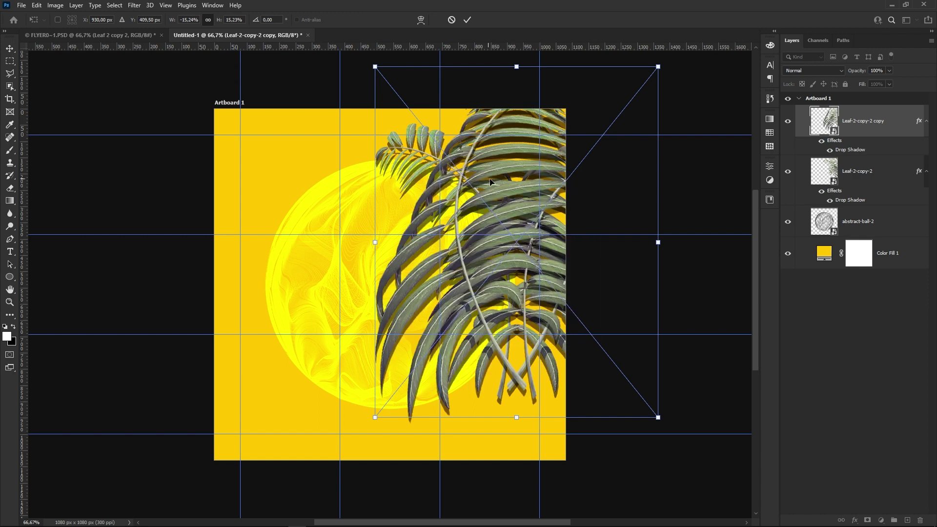
{"action": "mouse_move", "coordinate": [511, 187]}
{"action": "left_mouse_down"}
{"action": "mouse_move", "coordinate": [232, 189]}
{"action": "mouse_move", "coordinate": [241, 188]}
{"action": "left_mouse_up"}
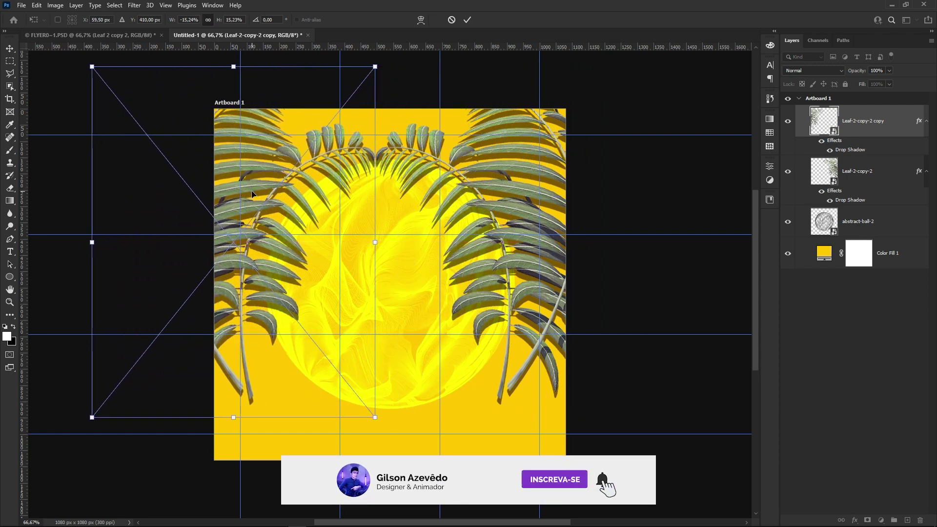
{"action": "key", "text": "Return"}
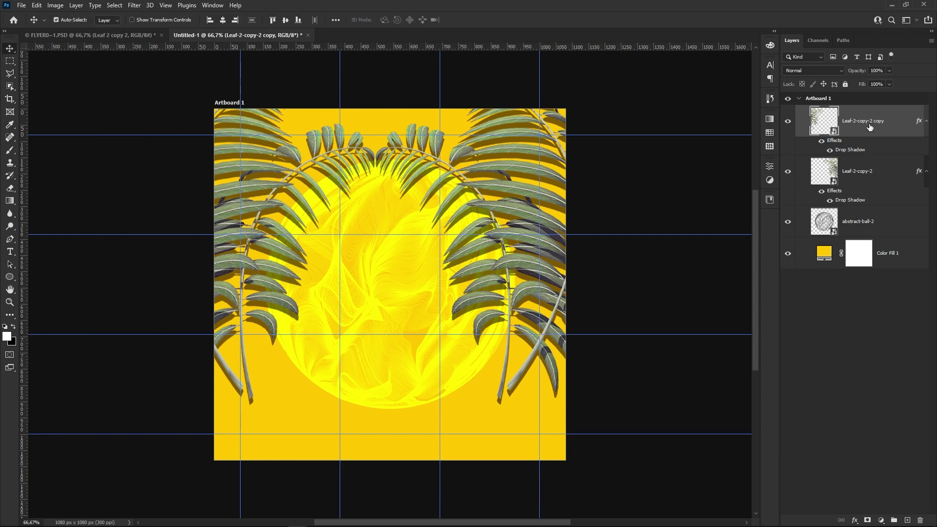
{"action": "left_click", "coordinate": [888, 175], "text": "ctrl"}
Group the two ferns, name the group 01, and blend it in Soft Light.
{"action": "key", "text": "ctrl+g"}
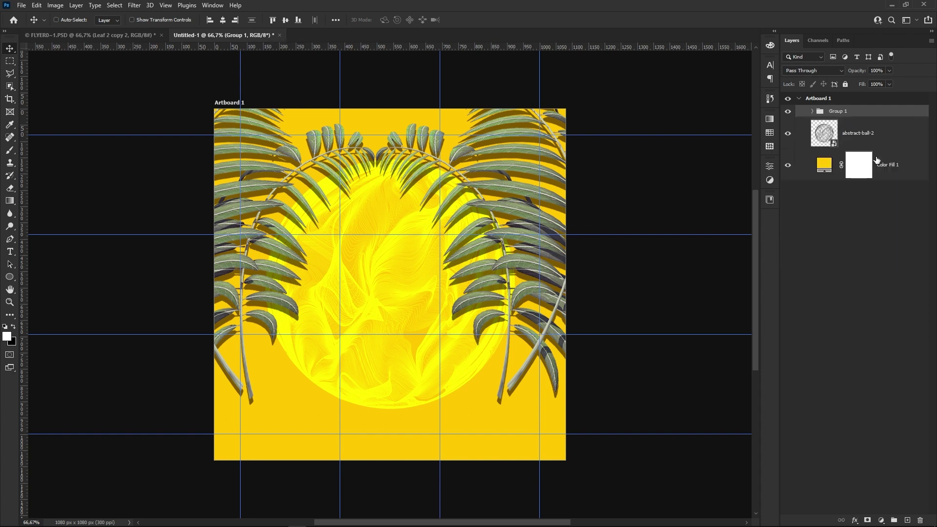
{"action": "double_click", "coordinate": [840, 112]}
{"action": "type", "text": "01"}
{"action": "key", "text": "Return"}
{"action": "left_click", "coordinate": [816, 72]}
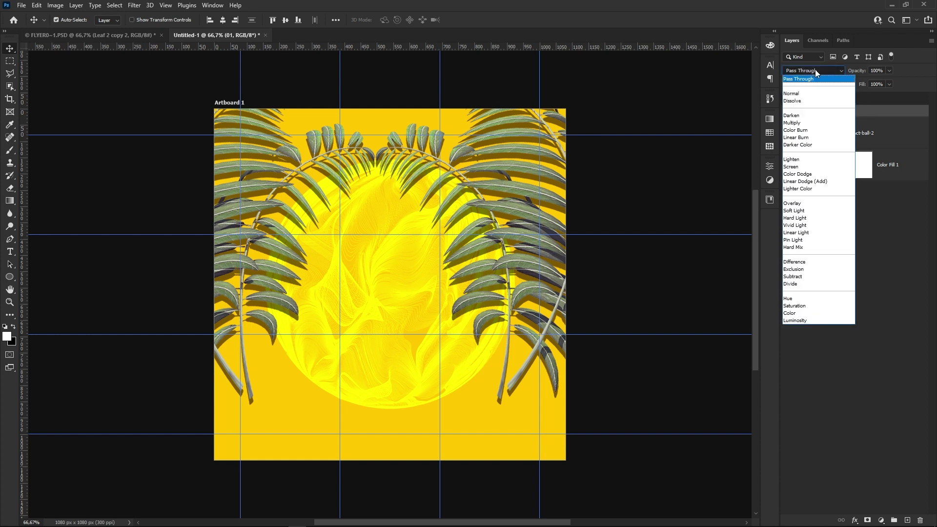
{"action": "left_click", "coordinate": [802, 211]}
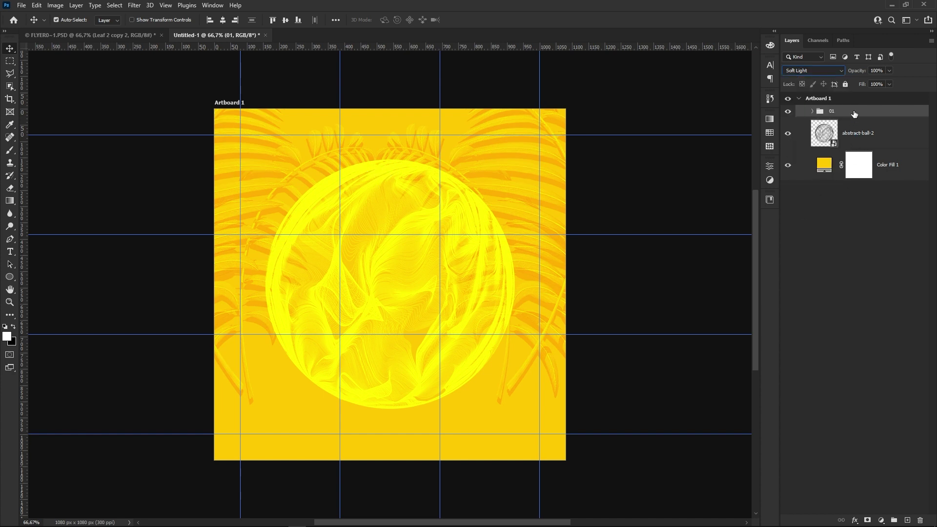
Duplicate group 01 as group 02 at 33% opacity.
{"action": "left_click", "coordinate": [850, 230]}
{"action": "left_click", "coordinate": [830, 99]}
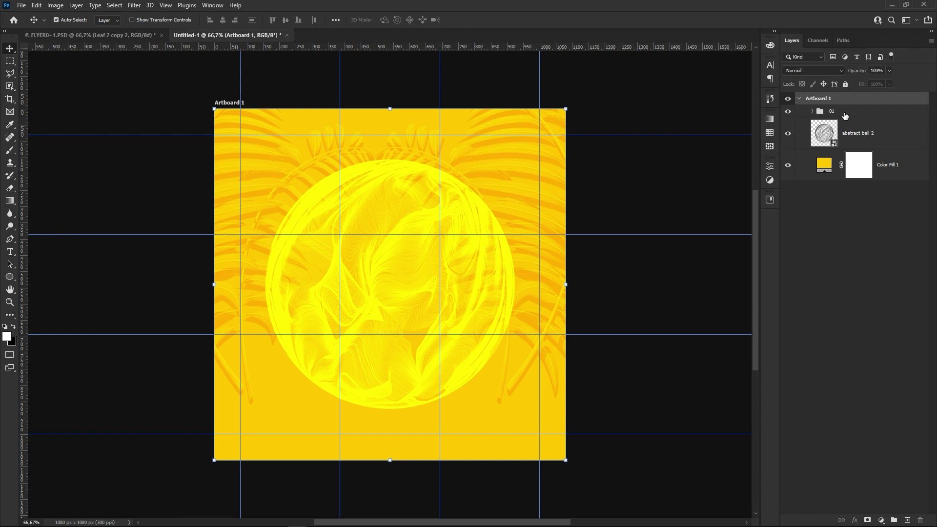
{"action": "left_click", "coordinate": [846, 115]}
{"action": "key", "text": "ctrl"}
{"action": "key", "text": "ctrl+j"}
{"action": "double_click", "coordinate": [832, 111]}
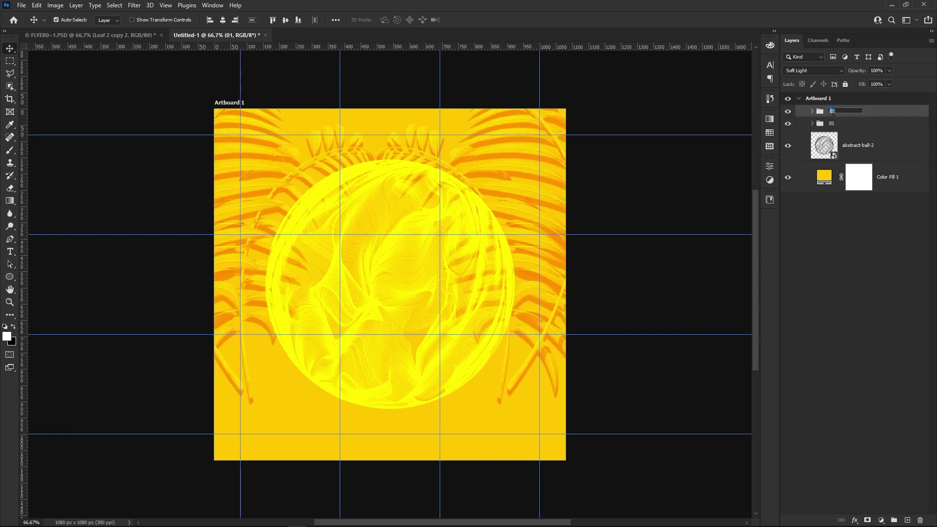
{"action": "type", "text": "02"}
{"action": "key", "text": "Return"}
{"action": "left_click", "coordinate": [890, 71]}
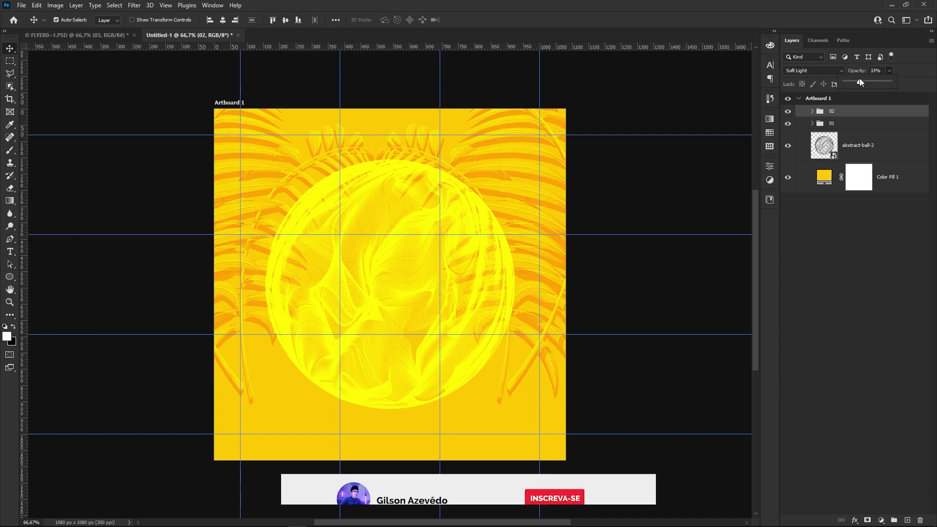
{"action": "left_click", "coordinate": [850, 112]}
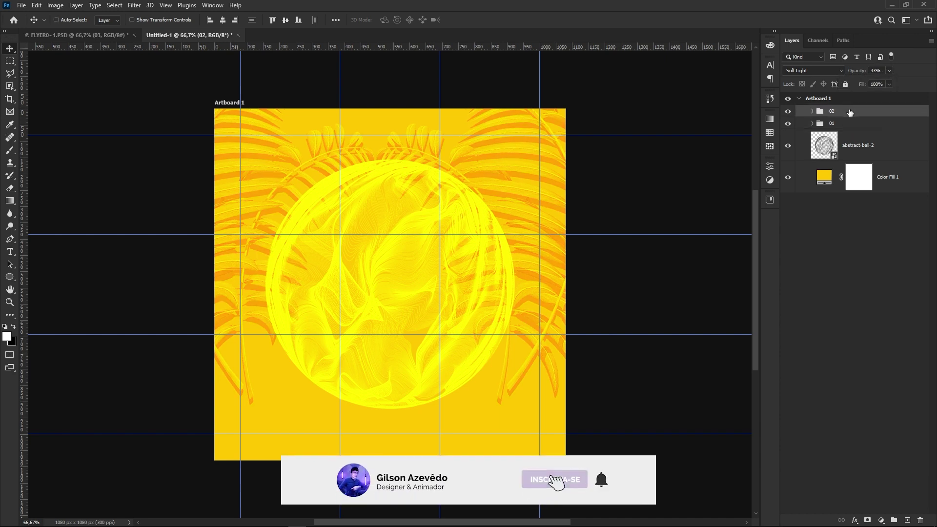
Make two more copies at 18% opacity, name them 003 and 04, and select all four groups.
{"action": "key", "text": "ctrl+g"}
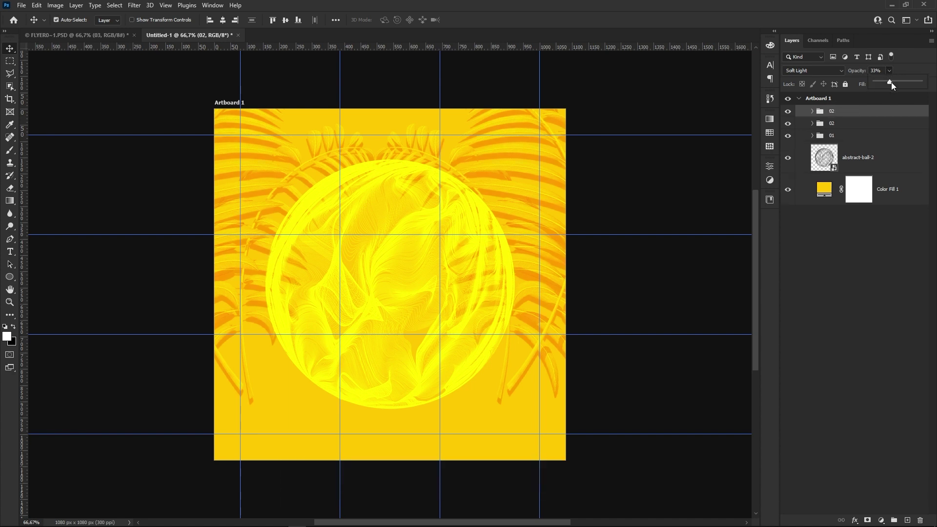
{"action": "left_click_drag", "start_coordinate": [885, 82], "coordinate": [883, 82]}
{"action": "left_click", "coordinate": [854, 113]}
{"action": "key", "text": "ctrl+j"}
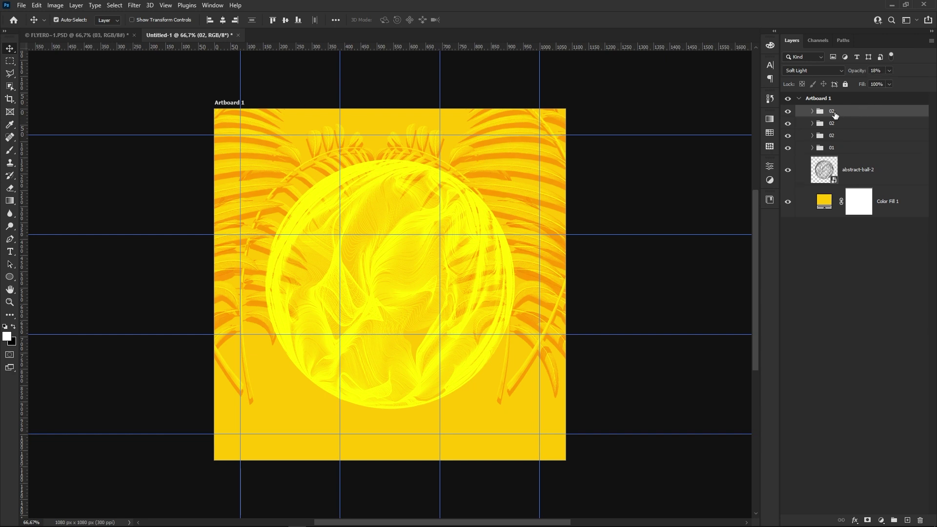
{"action": "double_click", "coordinate": [832, 136]}
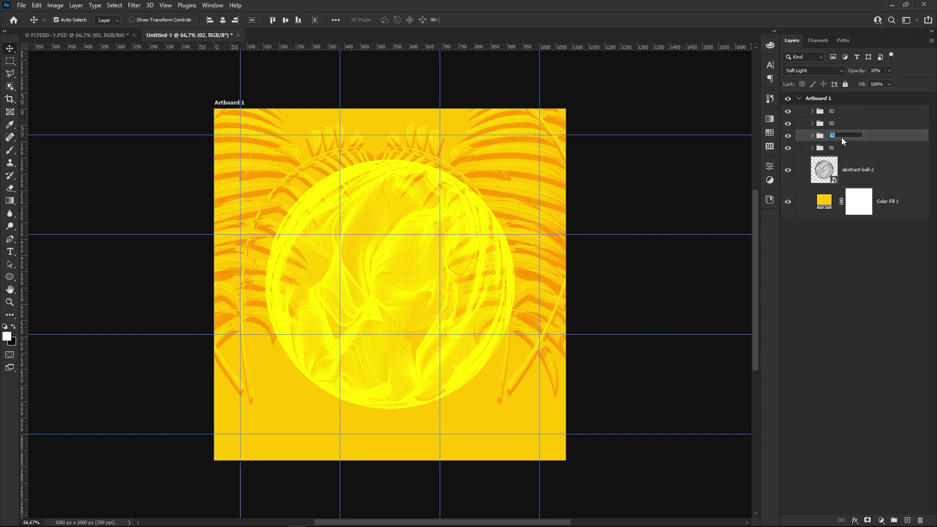
{"action": "double_click", "coordinate": [833, 123]}
{"action": "type", "text": "03"}
{"action": "key", "text": "Return"}
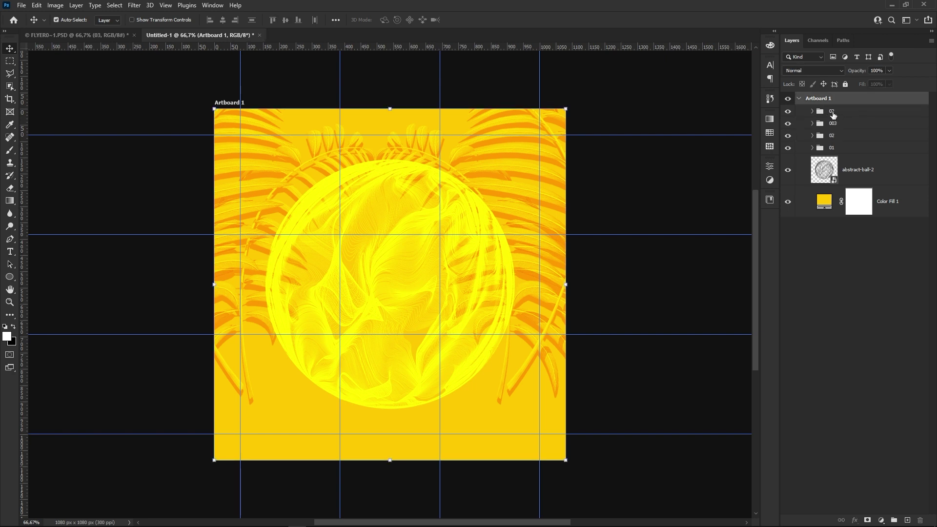
{"action": "double_click", "coordinate": [832, 111]}
{"action": "type", "text": "0"}
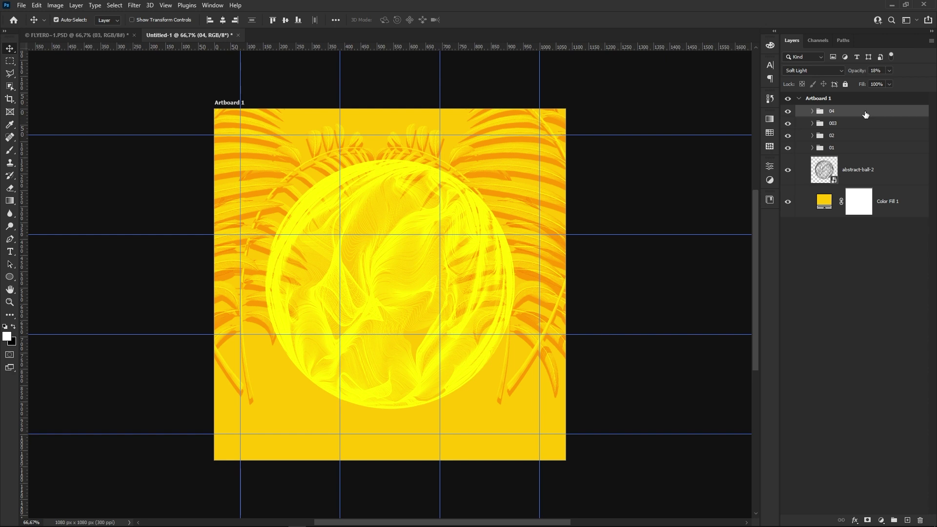
{"action": "left_click", "coordinate": [843, 151], "text": "shift"}
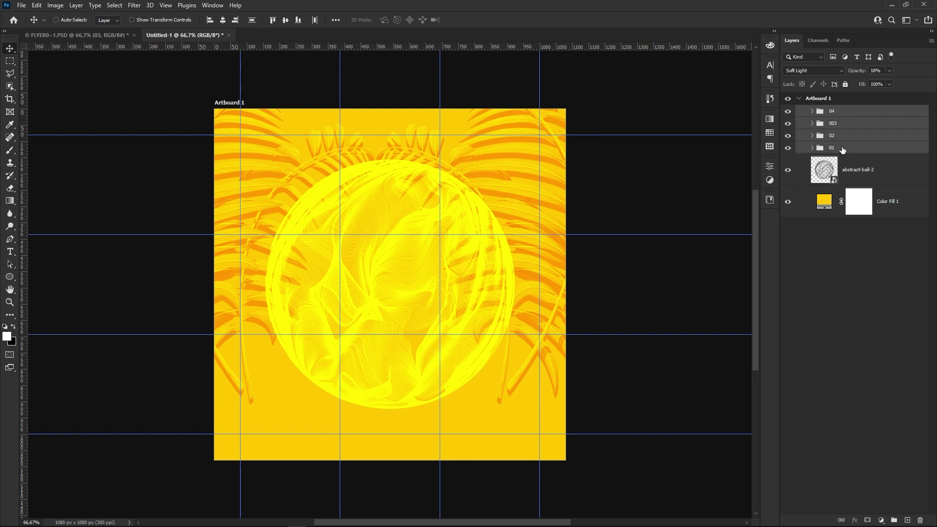
Group the four leaf groups into a group named FOLHAS.
{"action": "key", "text": "ctrl+g"}
{"action": "double_click", "coordinate": [838, 112]}
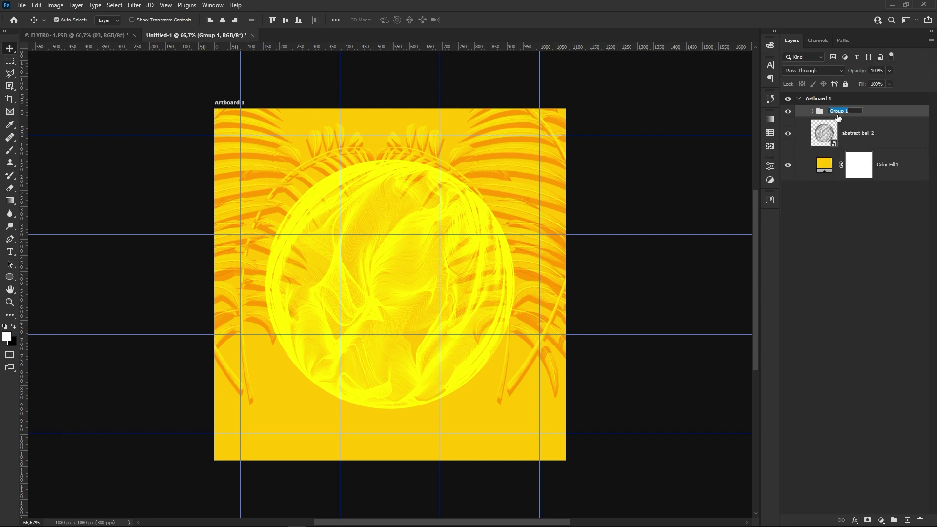
{"action": "type", "text": "FOLHAS"}
{"action": "left_click", "coordinate": [854, 105]}
Wrap abstract-ball-2 in its own group named Bolhas.
{"action": "left_click", "coordinate": [830, 141]}
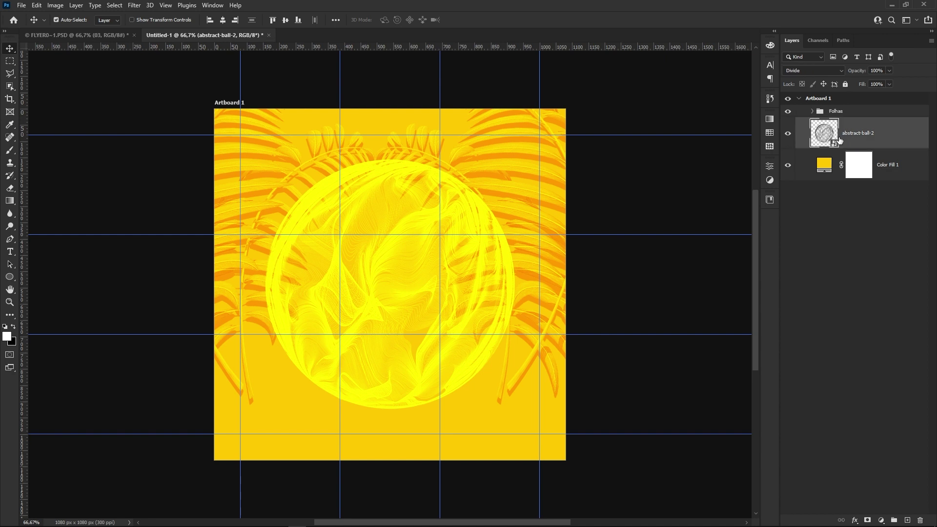
{"action": "key", "text": "ctrl+g"}
{"action": "double_click", "coordinate": [838, 124]}
{"action": "type", "text": "V"}
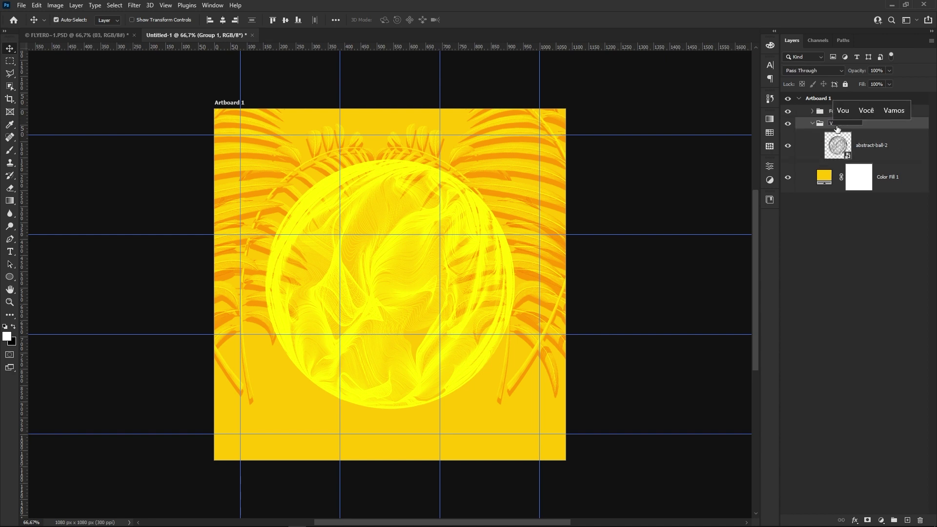
{"action": "key", "text": "BackSpace"}
{"action": "type", "text": "Bolhas"}
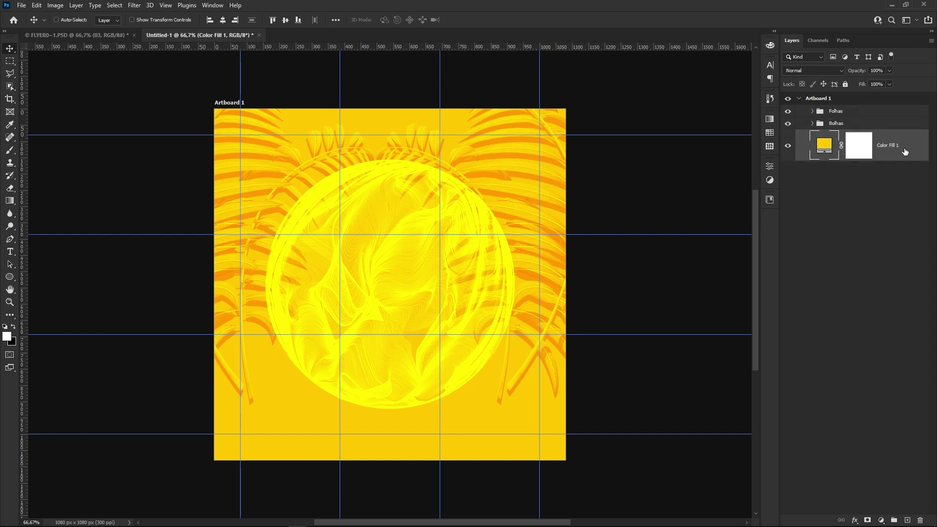
Put Color Fill 1 into its own group named Solid.
{"action": "key", "text": "ctrl+g"}
{"action": "double_click", "coordinate": [840, 135]}
{"action": "type", "text": "Solid"}
{"action": "key", "text": "Return"}
Combine Folhas, Bolhas and Solid into one group named FUNDO.
{"action": "left_click", "coordinate": [813, 136]}
{"action": "left_click", "coordinate": [853, 114]}
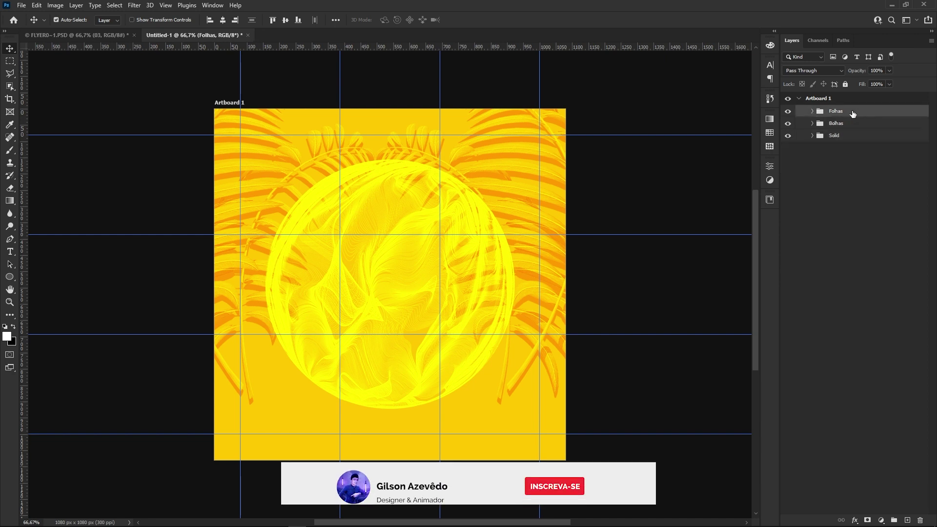
{"action": "left_click", "coordinate": [852, 136], "text": "shift"}
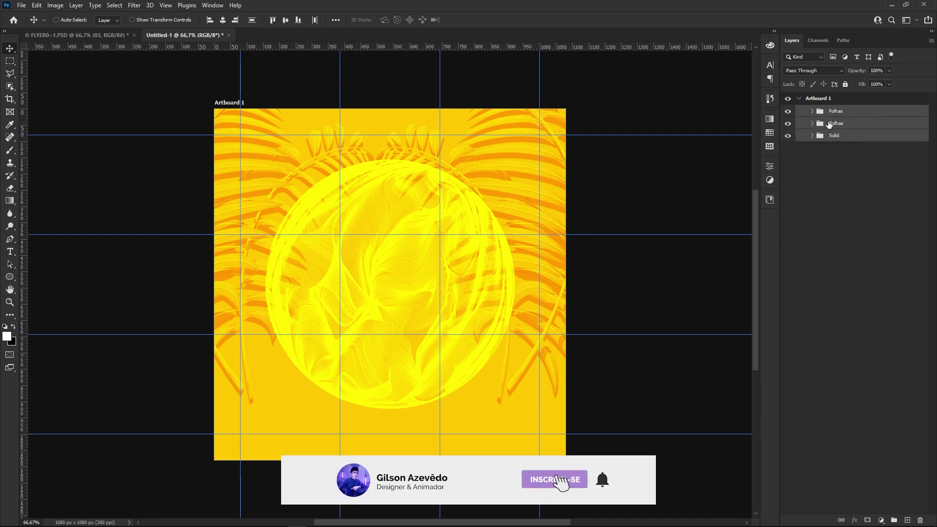
{"action": "key", "text": "ctrl+g"}
{"action": "double_click", "coordinate": [837, 111]}
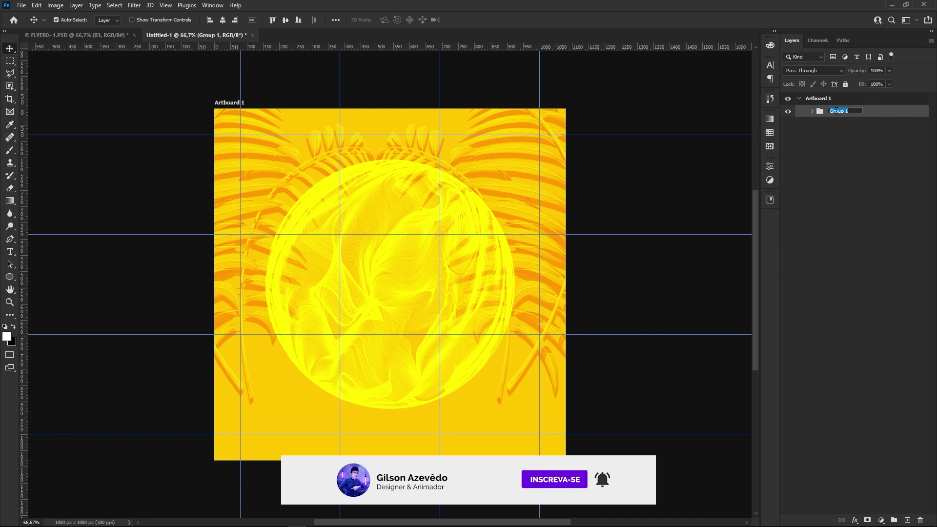
{"action": "type", "text": "FUNDO"}
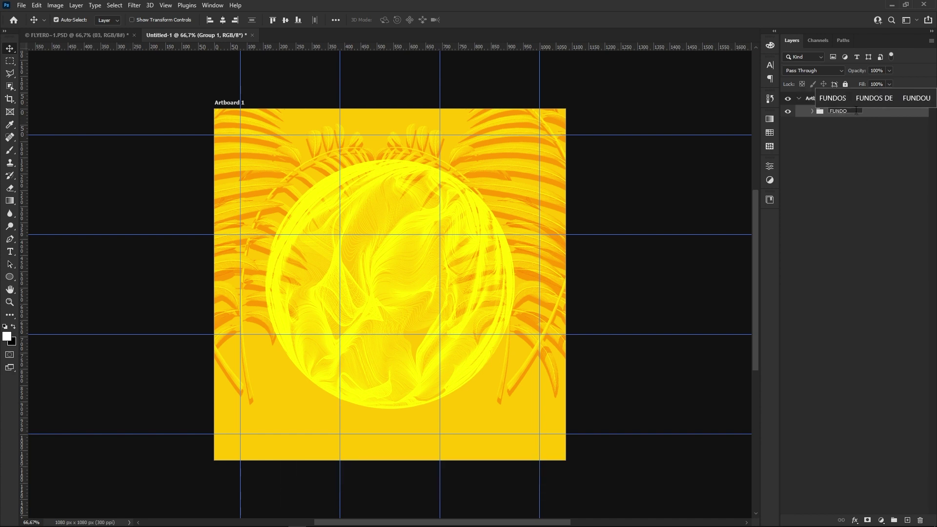
{"action": "key", "text": "Return"}
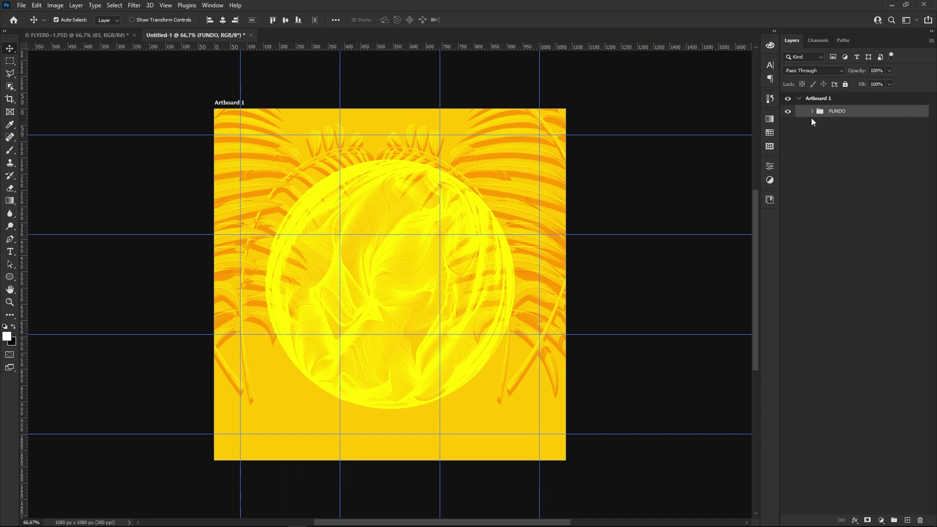
{"action": "left_click", "coordinate": [812, 111]}
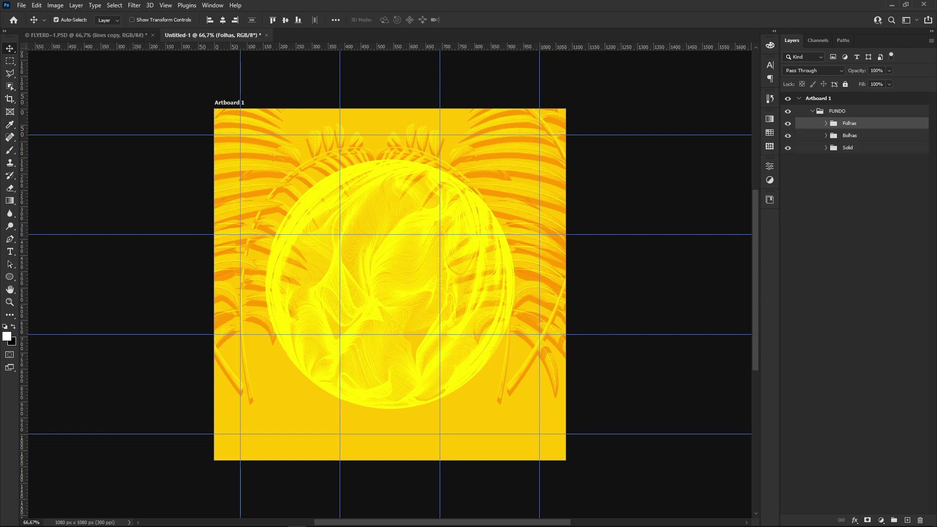
Drag pngwing.png from the ARTE PARA EVENTOS folder onto the flyer canvas.
{"action": "left_click", "coordinate": [388, 520]}
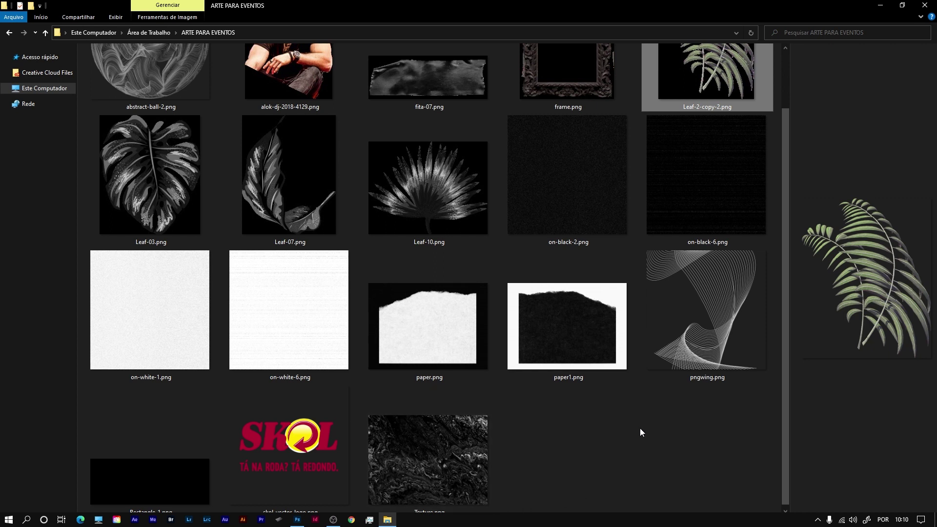
{"action": "left_click", "coordinate": [699, 328]}
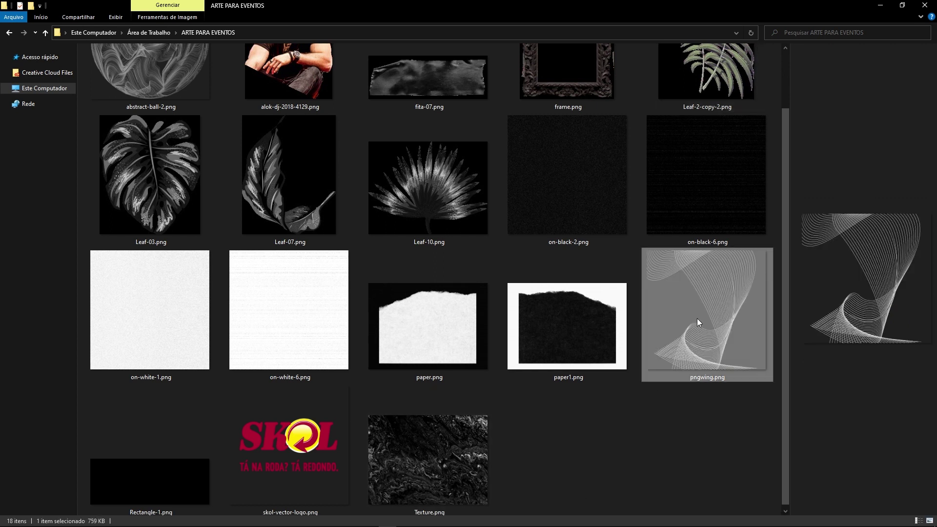
{"action": "mouse_move", "coordinate": [713, 305]}
{"action": "left_mouse_down"}
{"action": "mouse_move", "coordinate": [558, 525]}
{"action": "mouse_move", "coordinate": [412, 333]}
{"action": "left_mouse_up"}
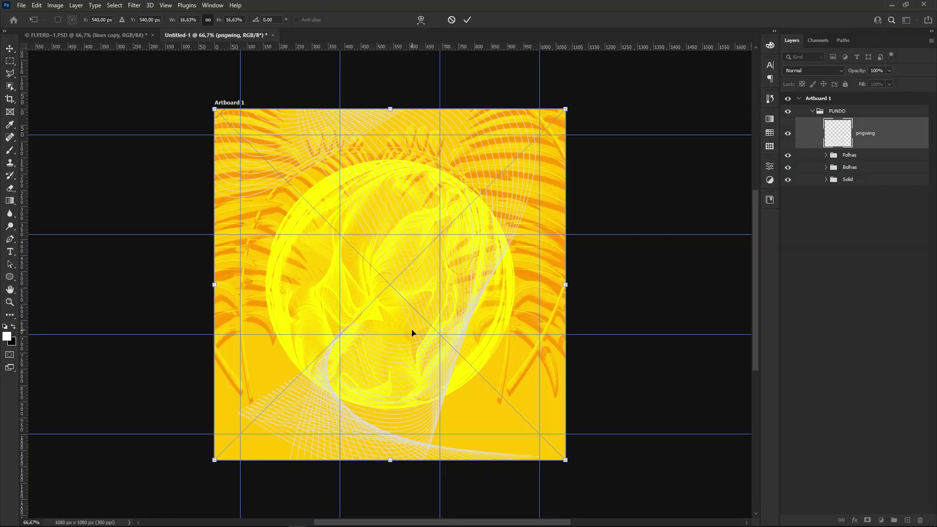
Commit the pngwing placement and set its blend mode to Hard Mix.
{"action": "key", "text": "Return"}
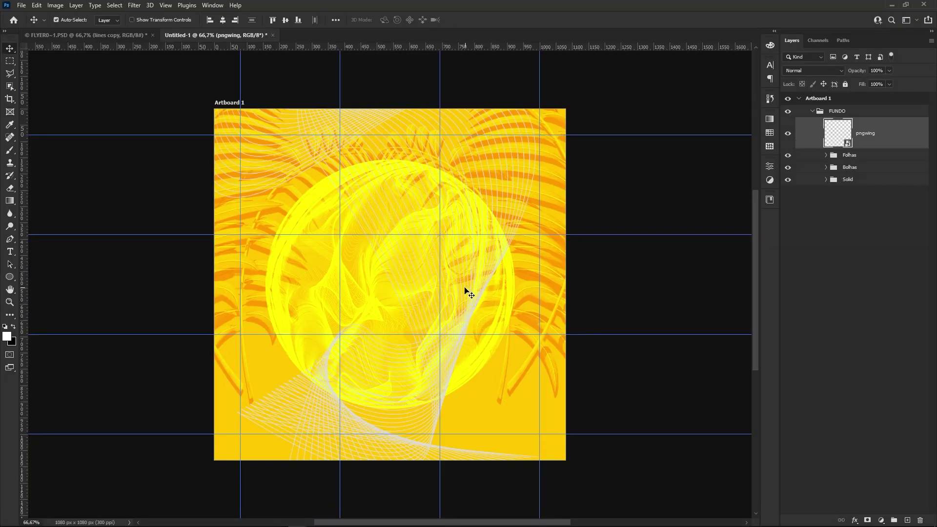
{"action": "left_click", "coordinate": [812, 69]}
{"action": "left_click", "coordinate": [805, 68]}
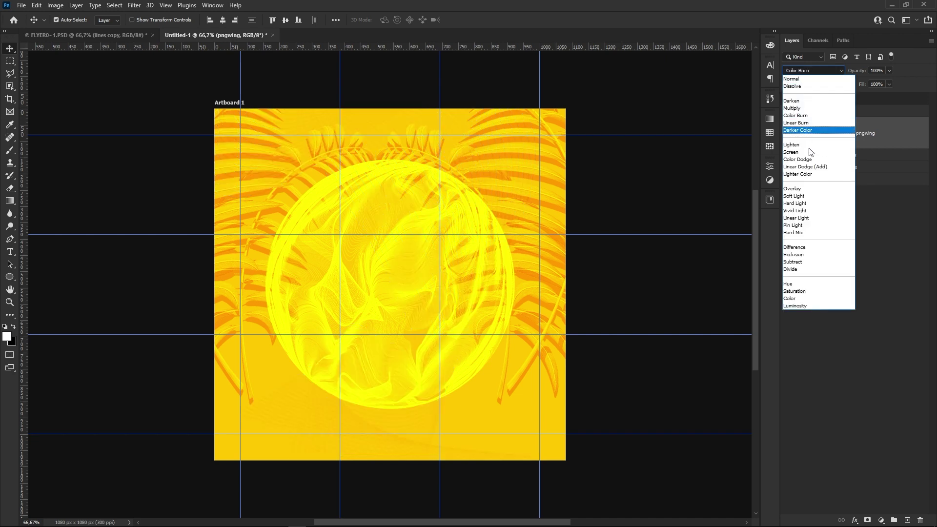
{"action": "left_click", "coordinate": [803, 233]}
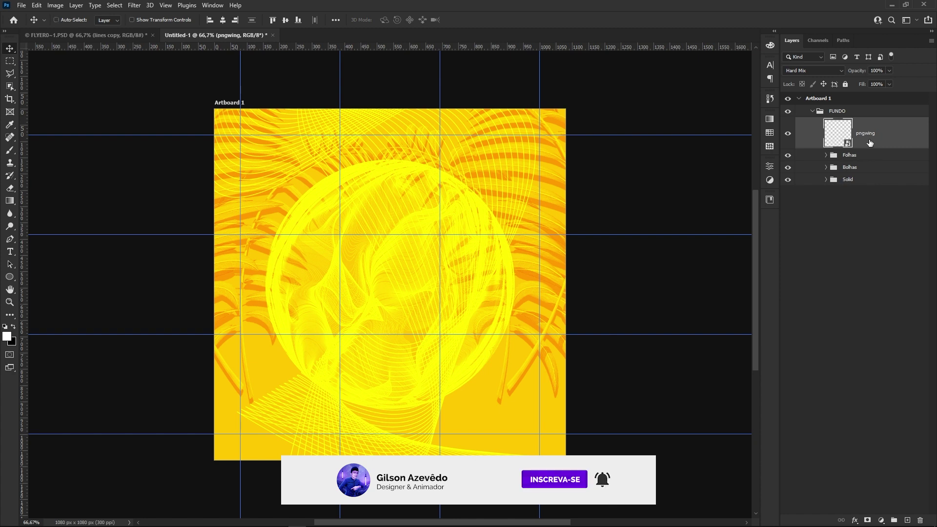
{"action": "key", "text": "ctrl+t"}
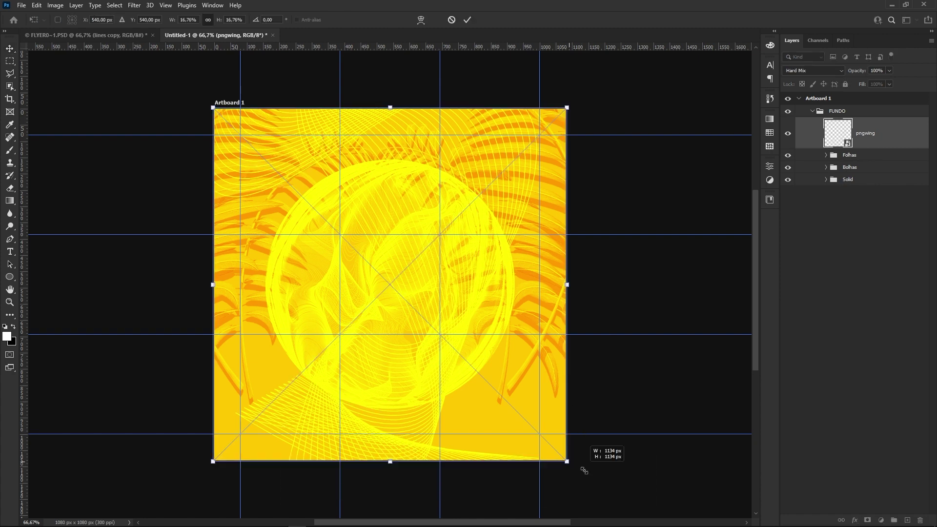
Scale pngwing up to about 23.88% and shift it right over the sphere.
{"action": "left_click_drag", "start_coordinate": [566, 460], "coordinate": [614, 508]}
{"action": "left_click_drag", "start_coordinate": [514, 214], "coordinate": [592, 248]}
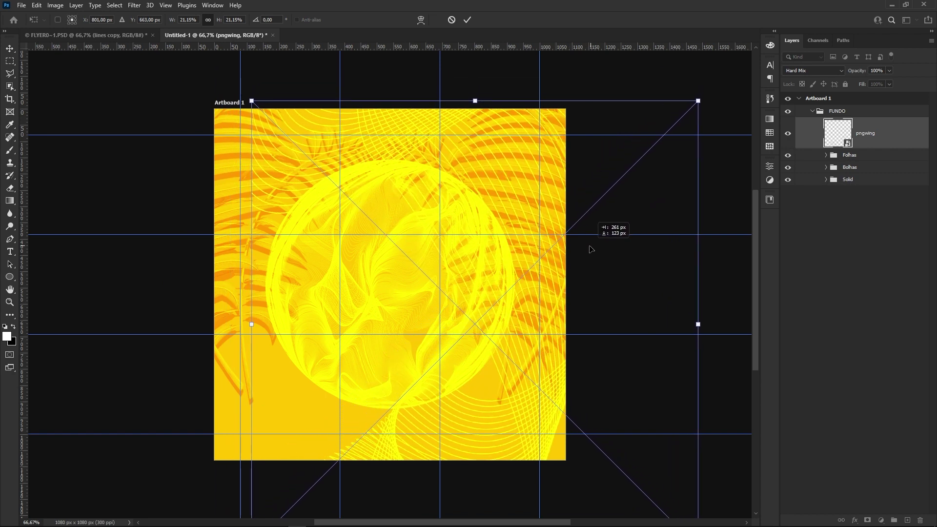
{"action": "left_click_drag", "start_coordinate": [592, 247], "coordinate": [558, 289]}
{"action": "left_click_drag", "start_coordinate": [218, 138], "coordinate": [150, 72]}
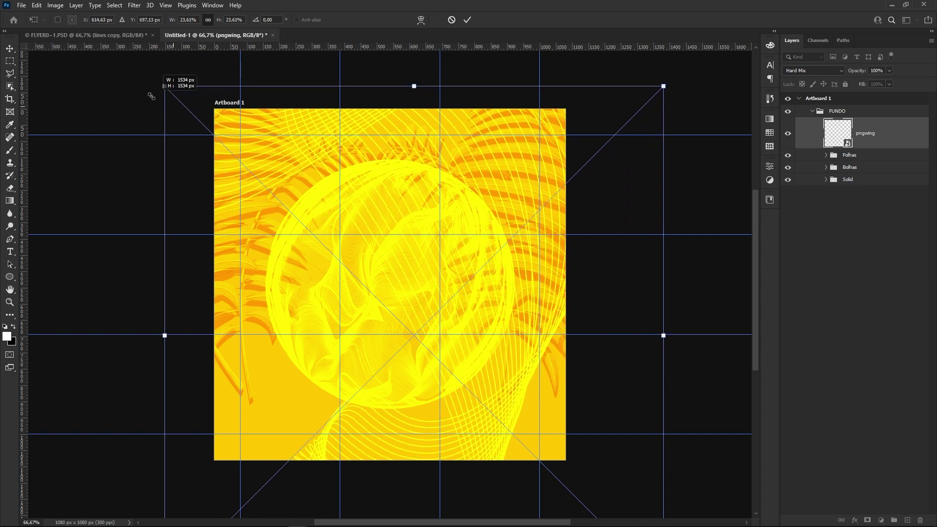
{"action": "left_click_drag", "start_coordinate": [505, 294], "coordinate": [538, 294]}
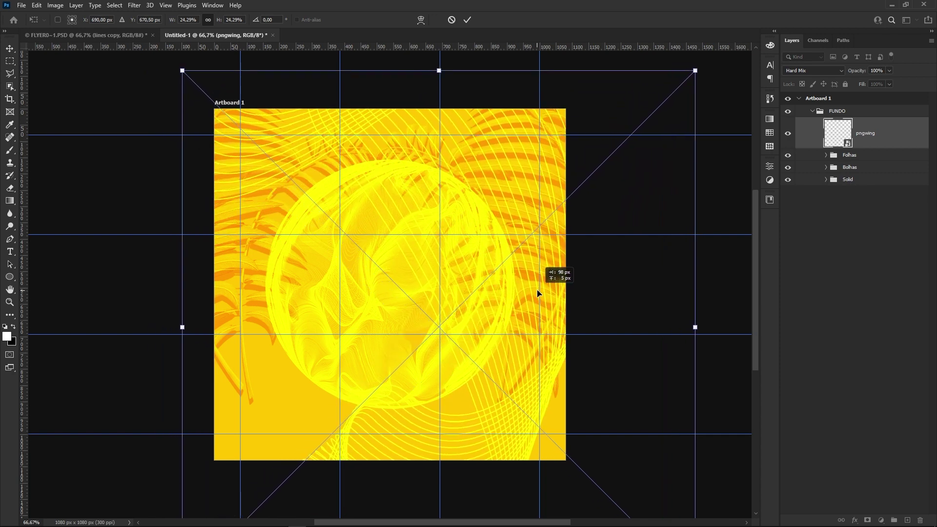
{"action": "left_click_drag", "start_coordinate": [695, 327], "coordinate": [646, 327]}
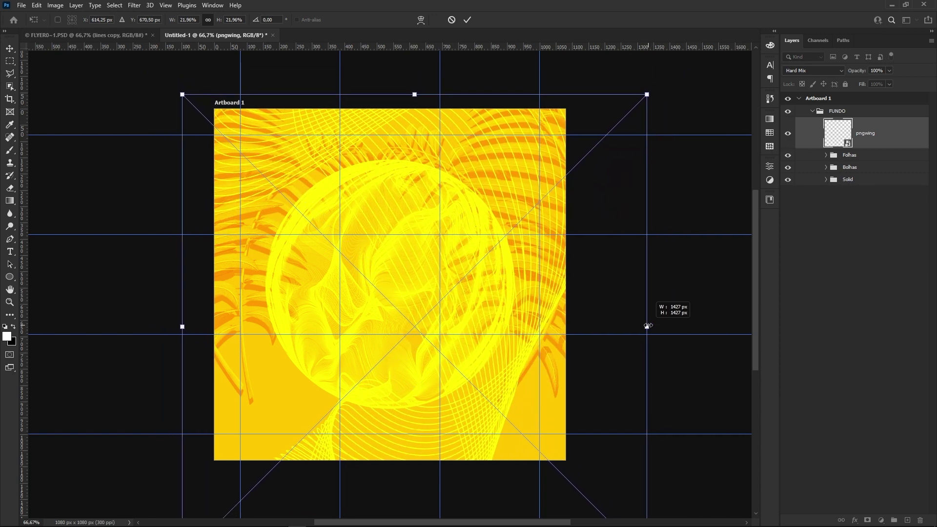
{"action": "mouse_move", "coordinate": [502, 318]}
{"action": "left_mouse_down"}
{"action": "mouse_move", "coordinate": [531, 315]}
{"action": "mouse_move", "coordinate": [490, 309]}
{"action": "mouse_move", "coordinate": [476, 352]}
{"action": "left_mouse_up"}
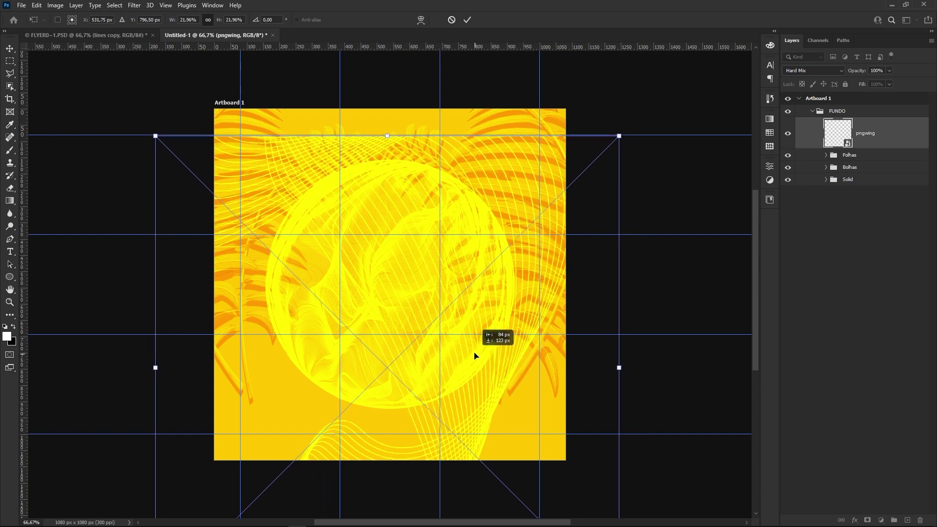
{"action": "left_click_drag", "start_coordinate": [386, 131], "coordinate": [387, 90]}
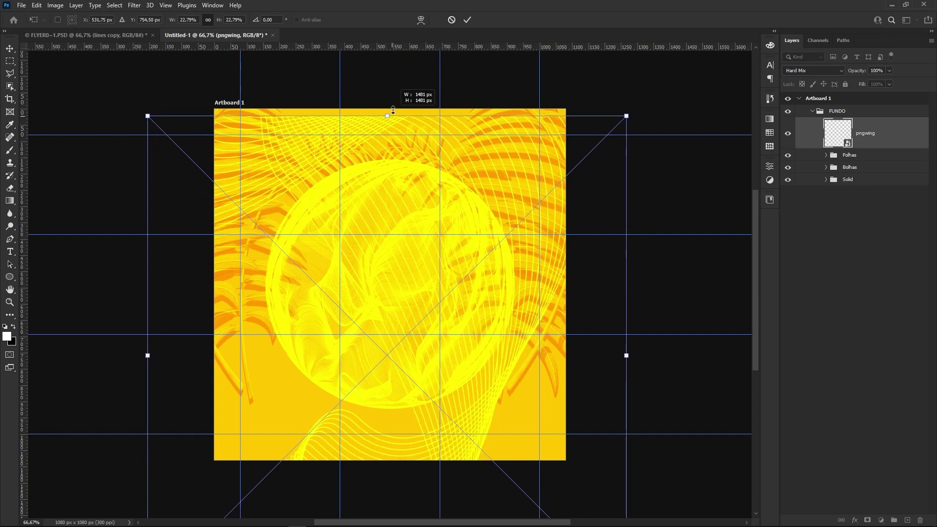
{"action": "left_click_drag", "start_coordinate": [522, 219], "coordinate": [511, 221]}
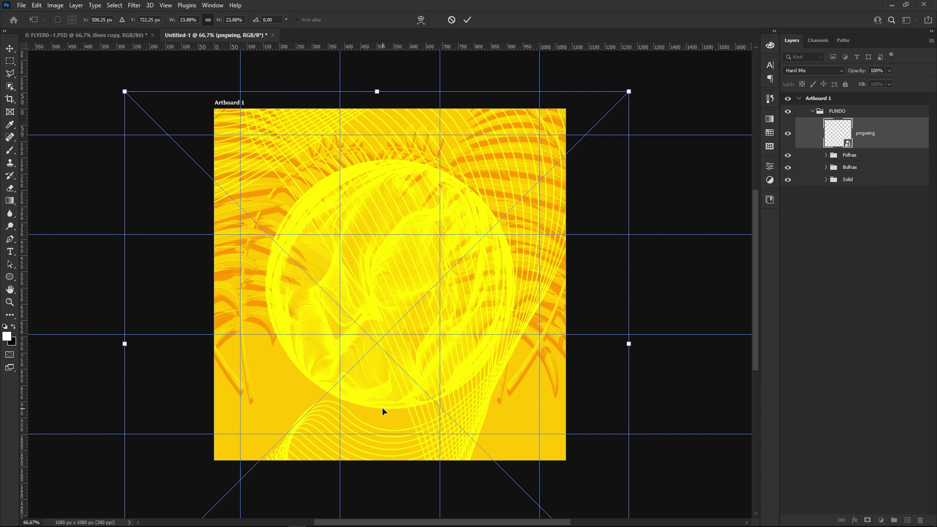
{"action": "left_click_drag", "start_coordinate": [495, 278], "coordinate": [537, 278]}
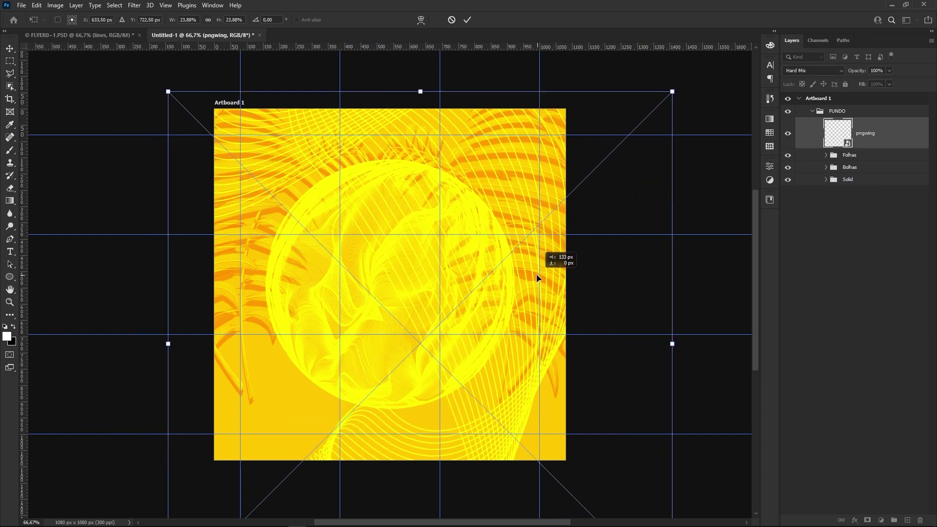
{"action": "key", "text": "Return"}
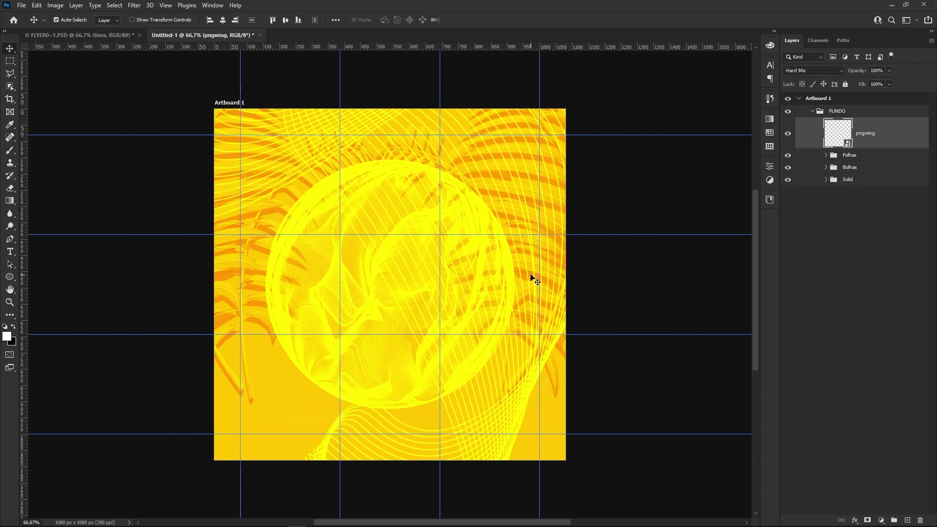
Duplicate pngwing, flip the copy horizontally and shift it left, then select both layers.
{"action": "key", "text": "ctrl+j"}
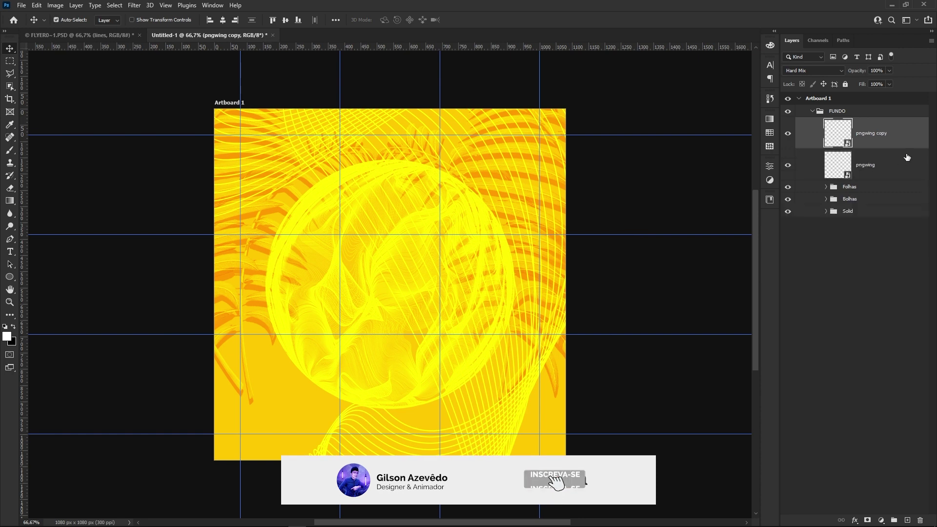
{"action": "key", "text": "ctrl+t"}
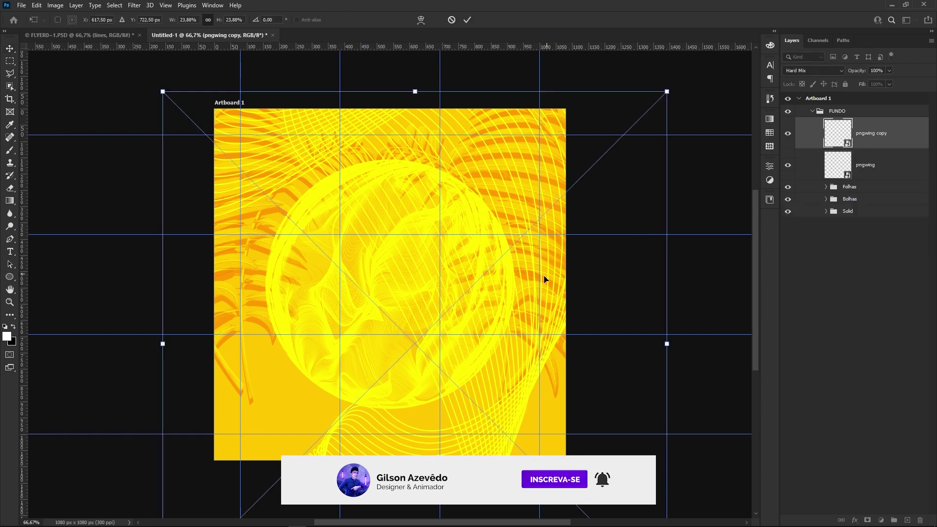
{"action": "right_click", "coordinate": [403, 274]}
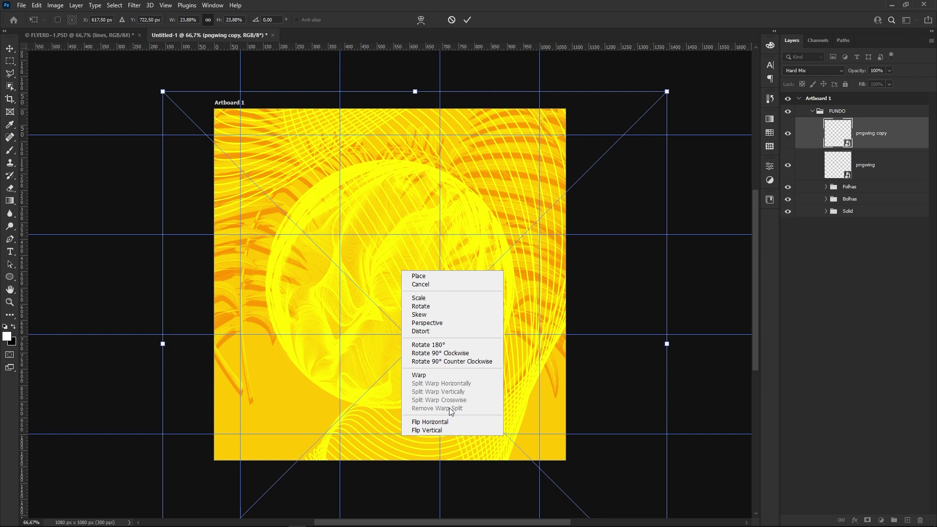
{"action": "left_click", "coordinate": [450, 422]}
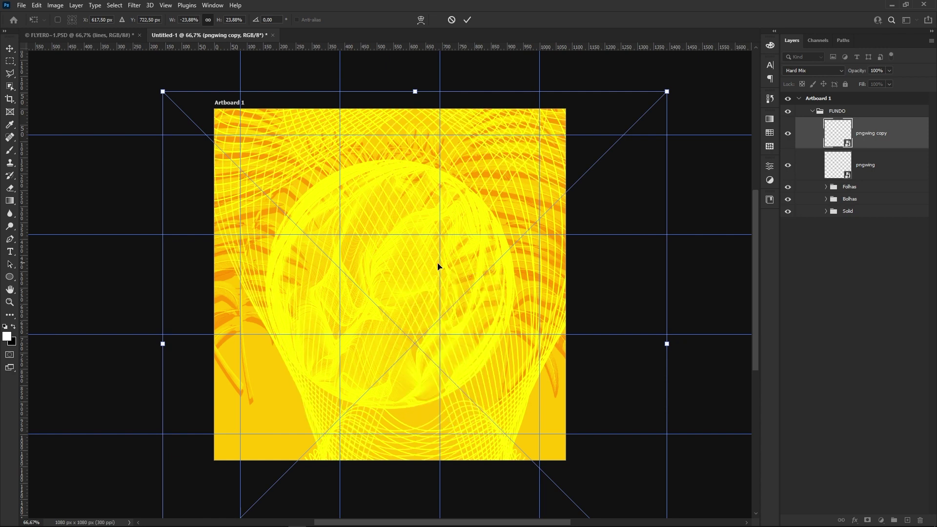
{"action": "left_click_drag", "start_coordinate": [403, 275], "coordinate": [351, 275]}
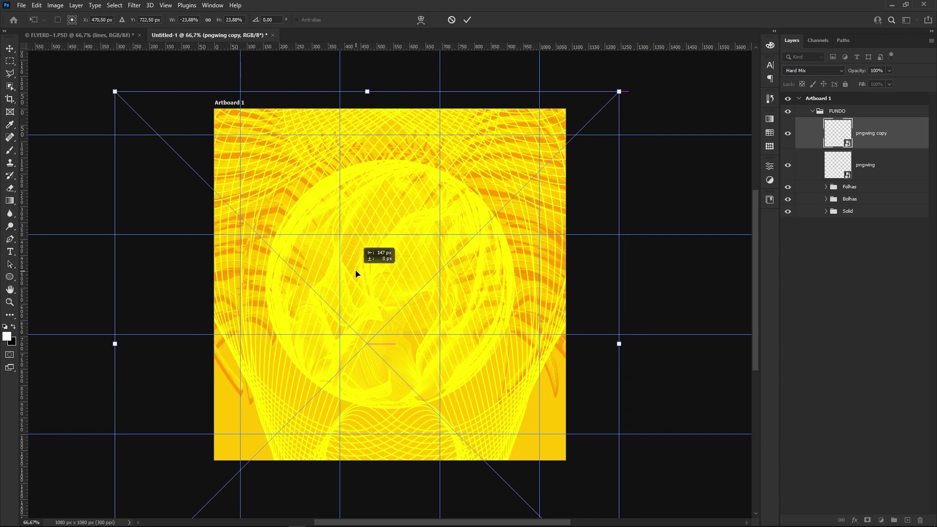
{"action": "key", "text": "Return"}
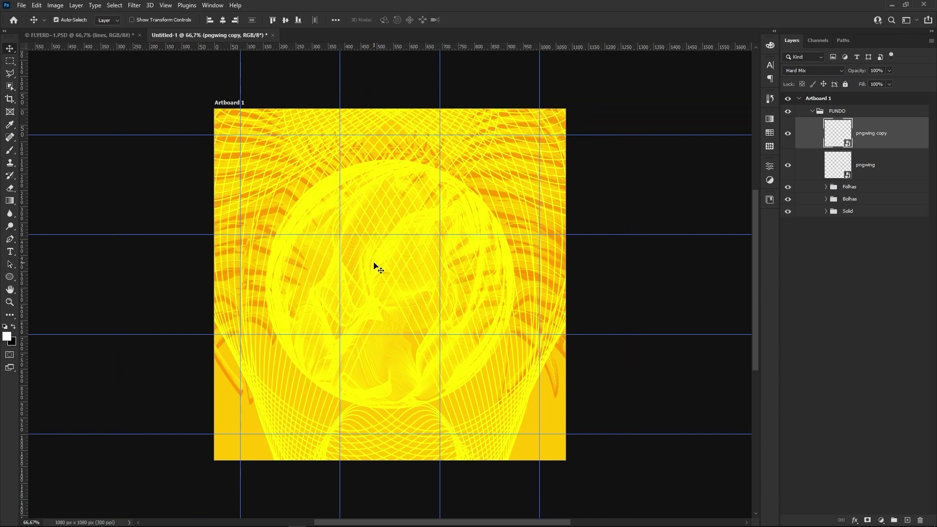
{"action": "left_click", "coordinate": [872, 167]}
{"action": "left_click", "coordinate": [882, 136], "text": "shift"}
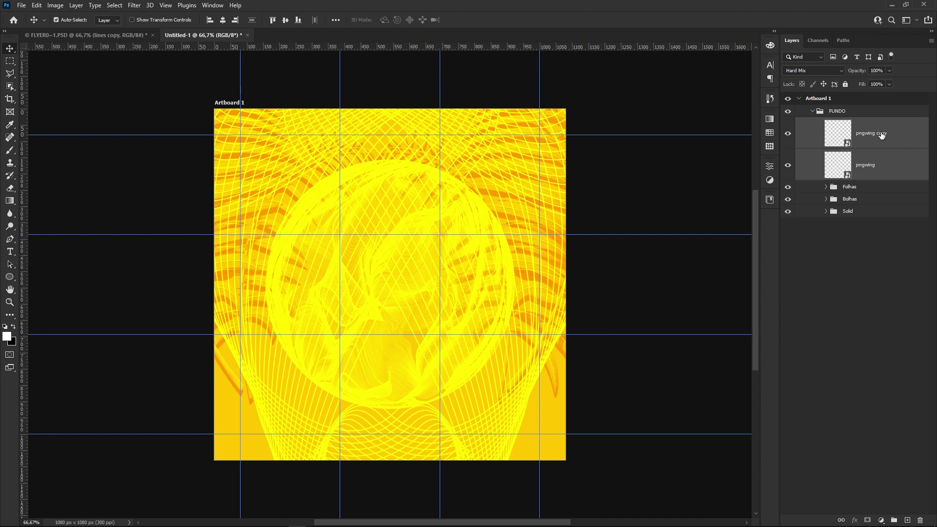
Group both pngwing layers as Linhas and set the group opacity to 45%.
{"action": "key", "text": "ctrl+g"}
{"action": "double_click", "coordinate": [852, 125]}
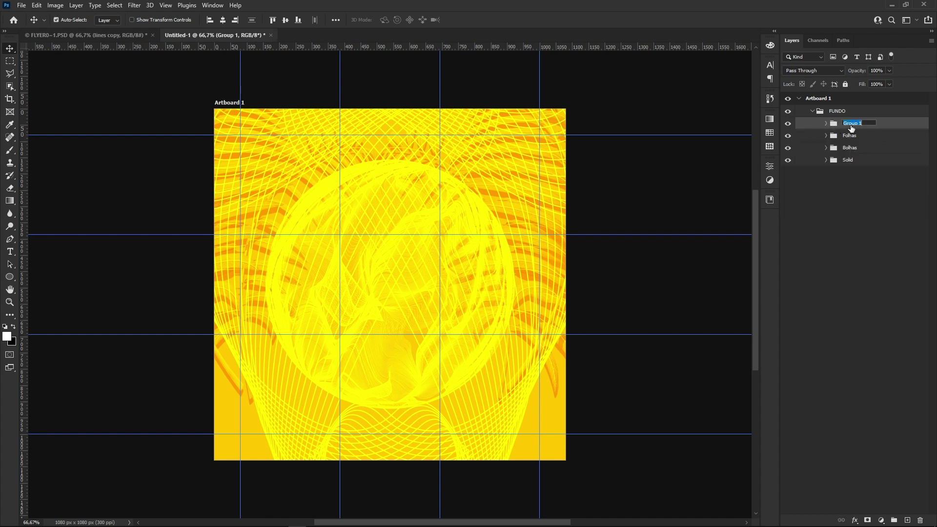
{"action": "type", "text": "Linhas"}
{"action": "key", "text": "Return"}
{"action": "left_click", "coordinate": [893, 73]}
{"action": "left_click_drag", "start_coordinate": [874, 85], "coordinate": [870, 85]}
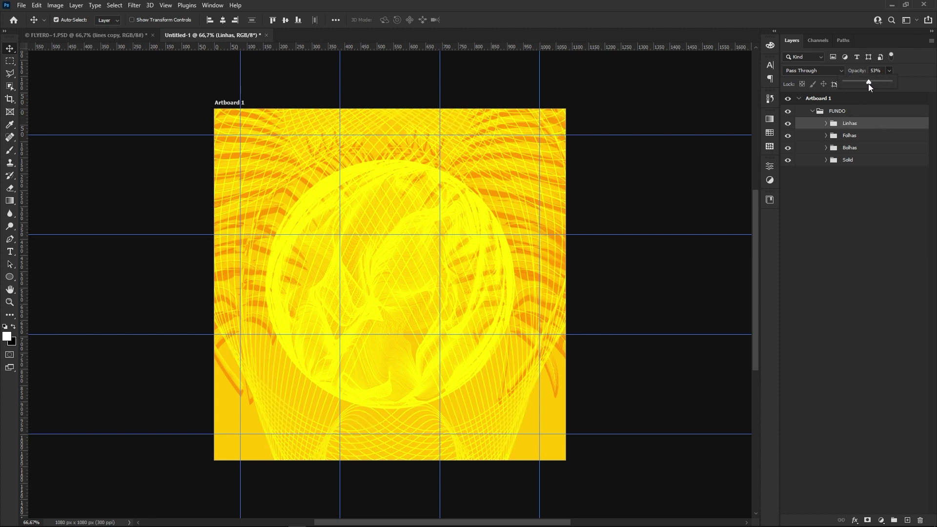
{"action": "left_click", "coordinate": [875, 71]}
{"action": "key", "text": "Return"}
{"action": "left_click", "coordinate": [862, 183]}
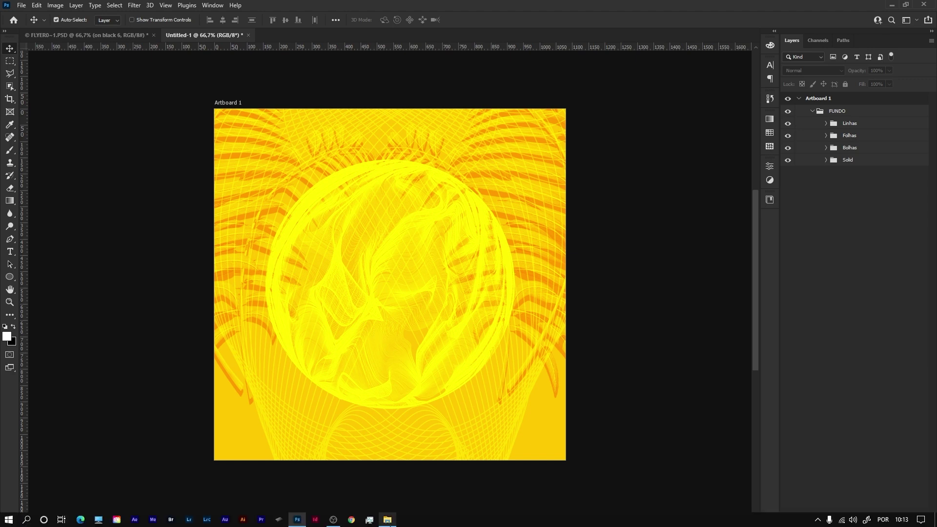
Drag on-black-6.png onto the canvas and enlarge it slightly past the artboard edges.
{"action": "left_click", "coordinate": [388, 520]}
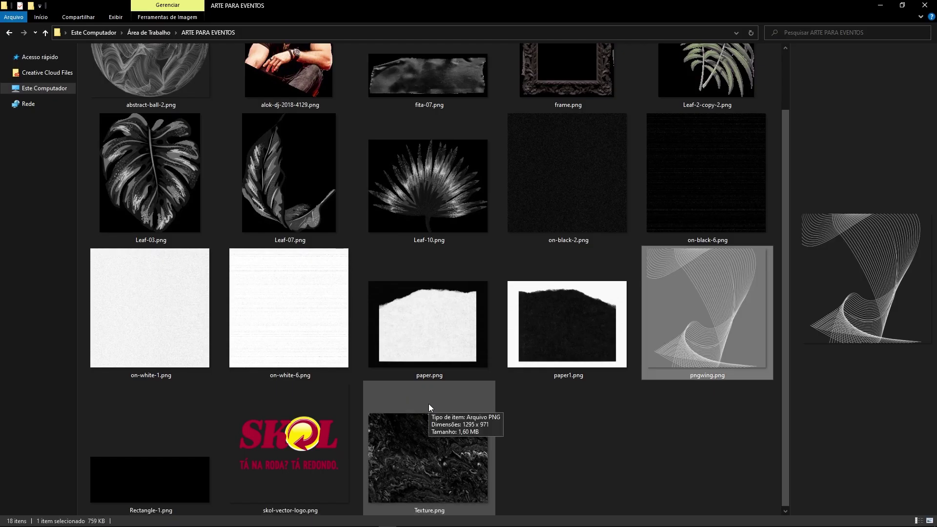
{"action": "scroll", "coordinate": [433, 404], "scroll_direction": "up", "scroll_amount": 2}
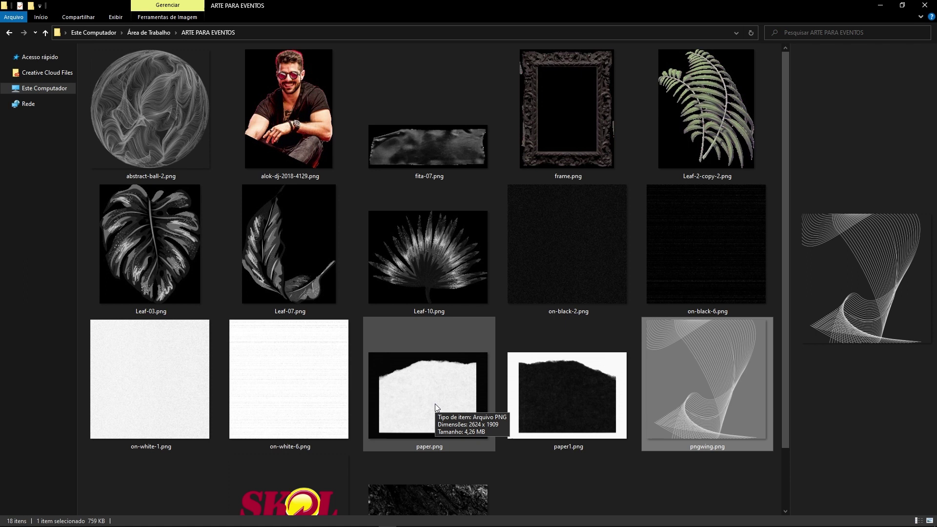
{"action": "left_click", "coordinate": [672, 266]}
{"action": "mouse_move", "coordinate": [714, 248]}
{"action": "left_mouse_down"}
{"action": "mouse_move", "coordinate": [719, 240]}
{"action": "mouse_move", "coordinate": [321, 375]}
{"action": "mouse_move", "coordinate": [342, 332]}
{"action": "left_mouse_up"}
{"action": "left_click_drag", "start_coordinate": [565, 108], "coordinate": [580, 102]}
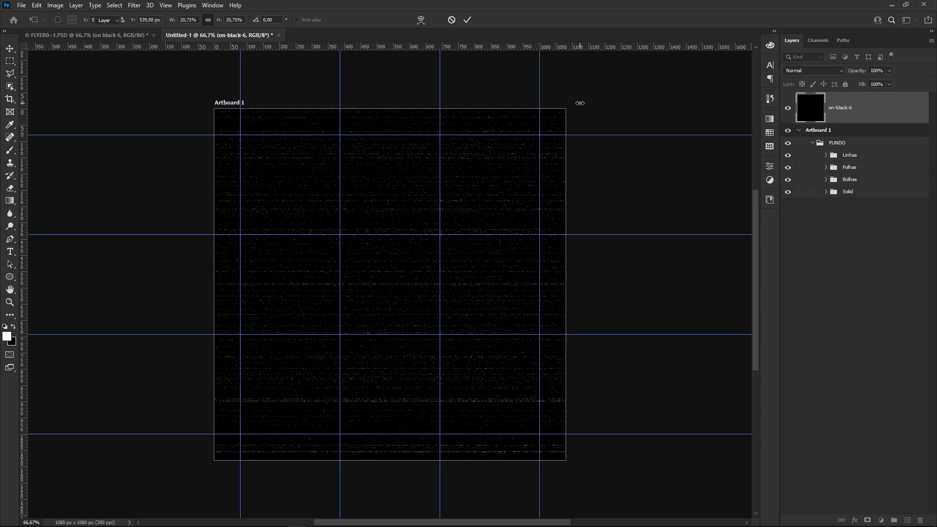
Commit on-black-6 in Screen mode inside FUNDO, then drag in on-black-2.png.
{"action": "key", "text": "Return"}
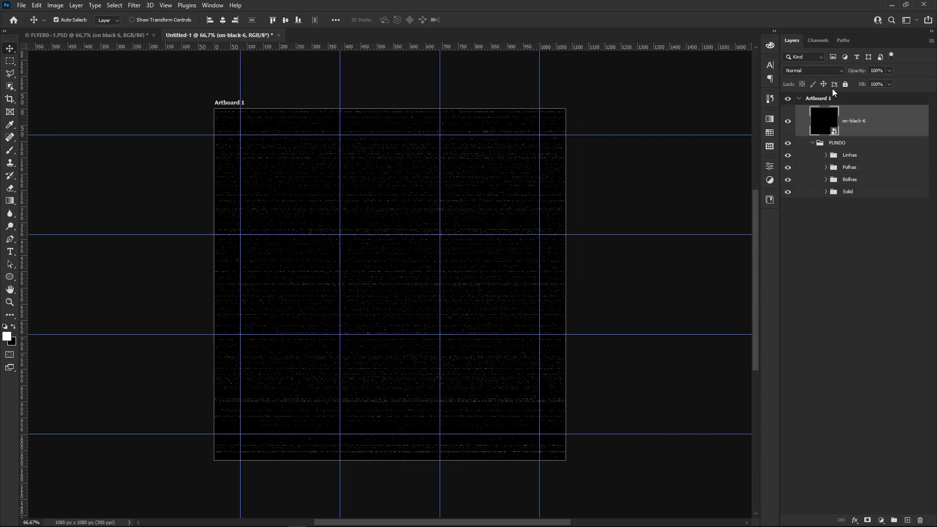
{"action": "left_click", "coordinate": [826, 71]}
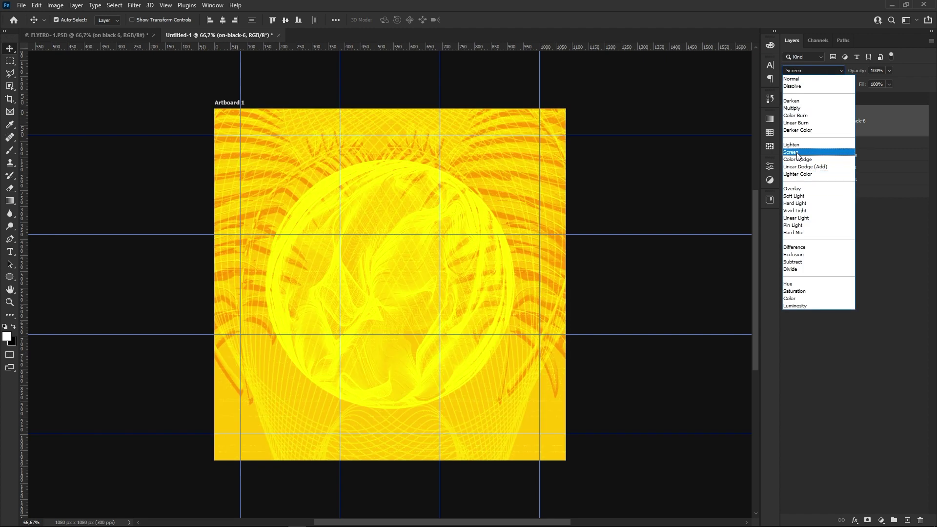
{"action": "left_click", "coordinate": [799, 156]}
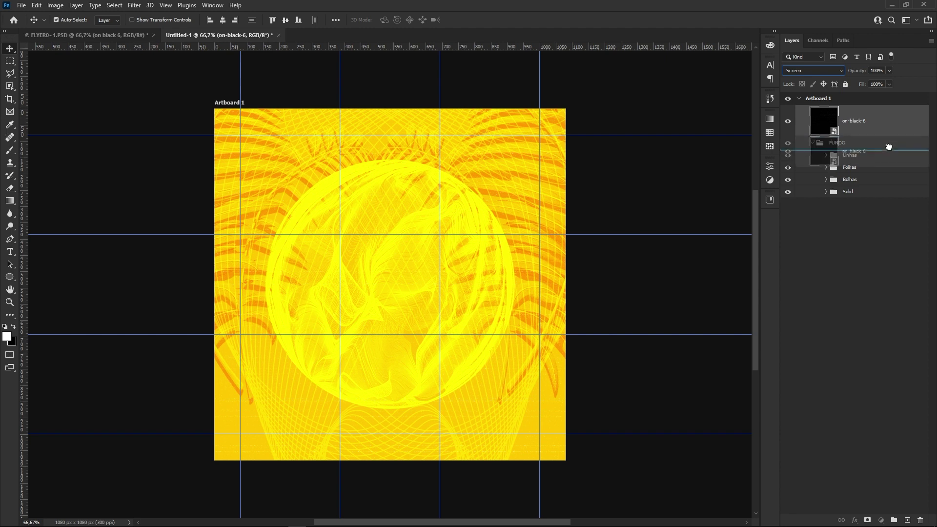
{"action": "left_click_drag", "start_coordinate": [869, 129], "coordinate": [888, 145]}
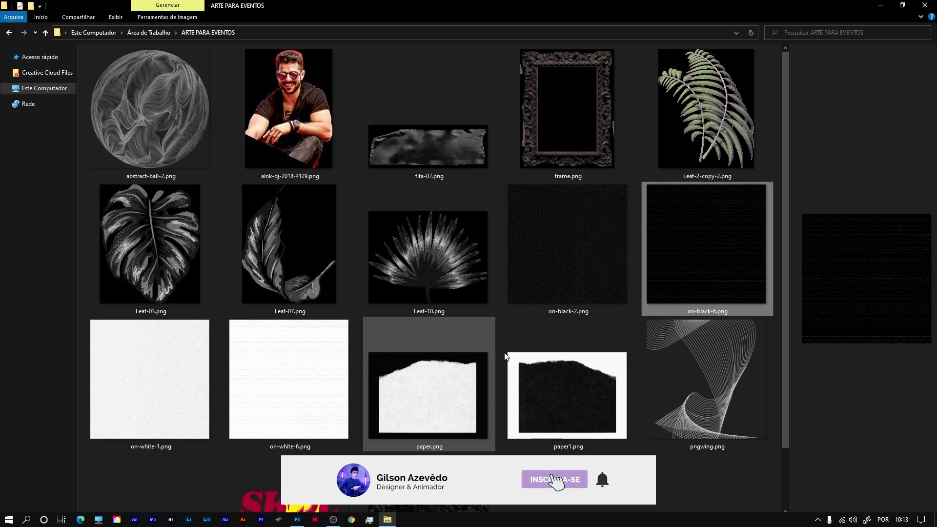
{"action": "left_click", "coordinate": [576, 264]}
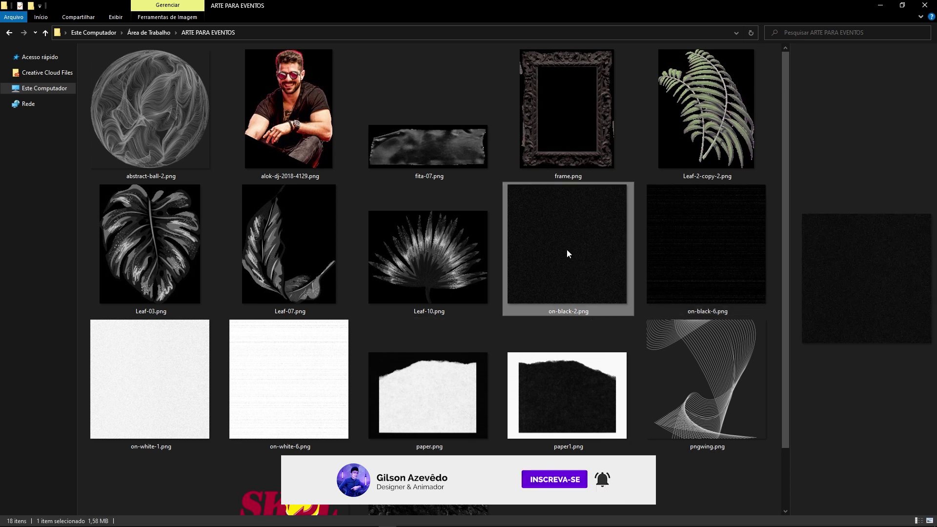
{"action": "mouse_move", "coordinate": [549, 274]}
{"action": "left_mouse_down"}
{"action": "mouse_move", "coordinate": [297, 524]}
{"action": "mouse_move", "coordinate": [341, 320]}
{"action": "left_mouse_up"}
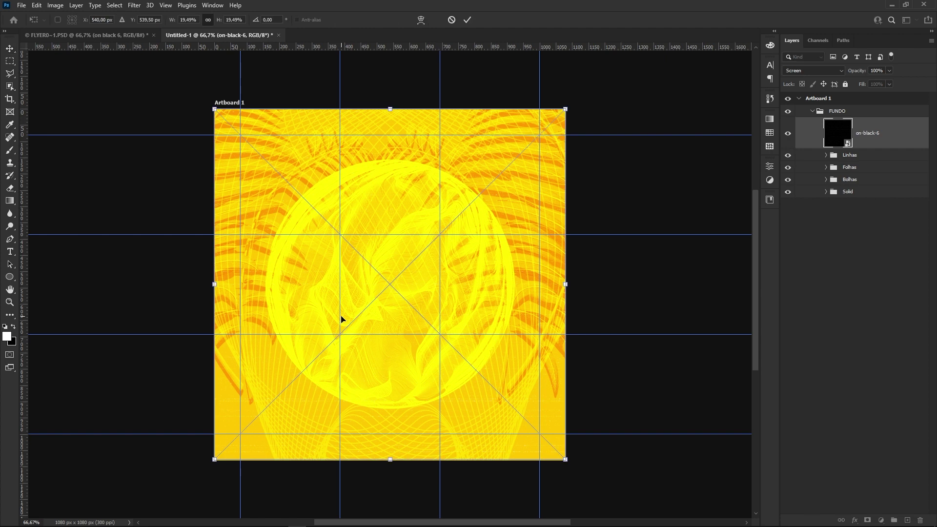
Scale up and commit on-black-2, setting its blend mode to Screen.
{"action": "left_click_drag", "start_coordinate": [570, 108], "coordinate": [593, 106]}
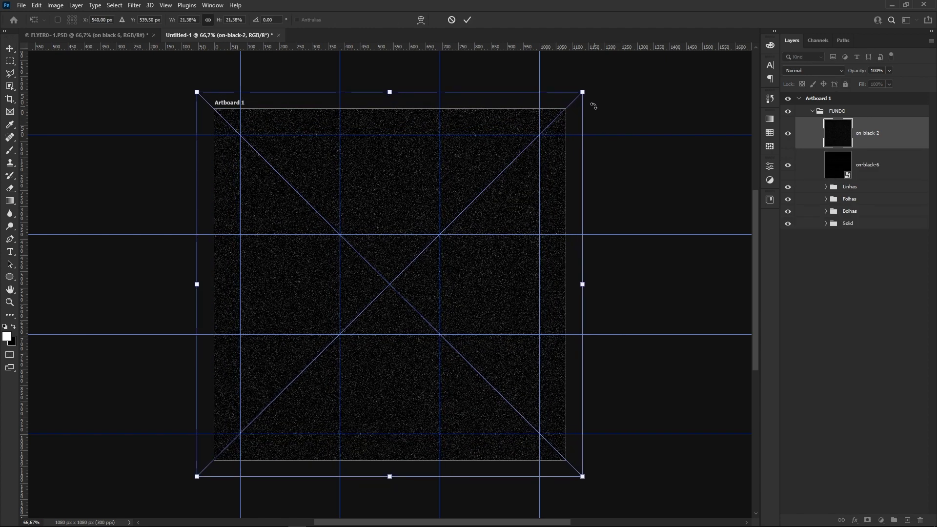
{"action": "key", "text": "Return"}
{"action": "left_click", "coordinate": [806, 70]}
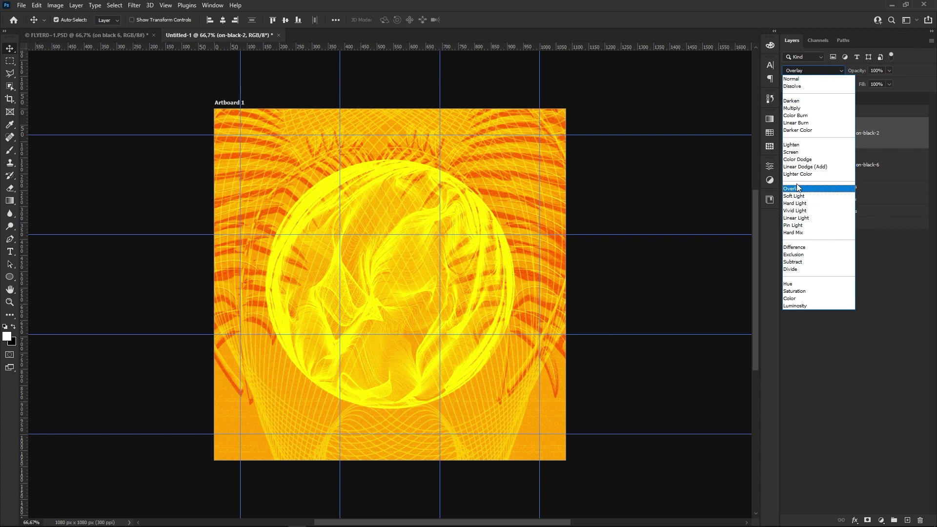
{"action": "left_click", "coordinate": [797, 154]}
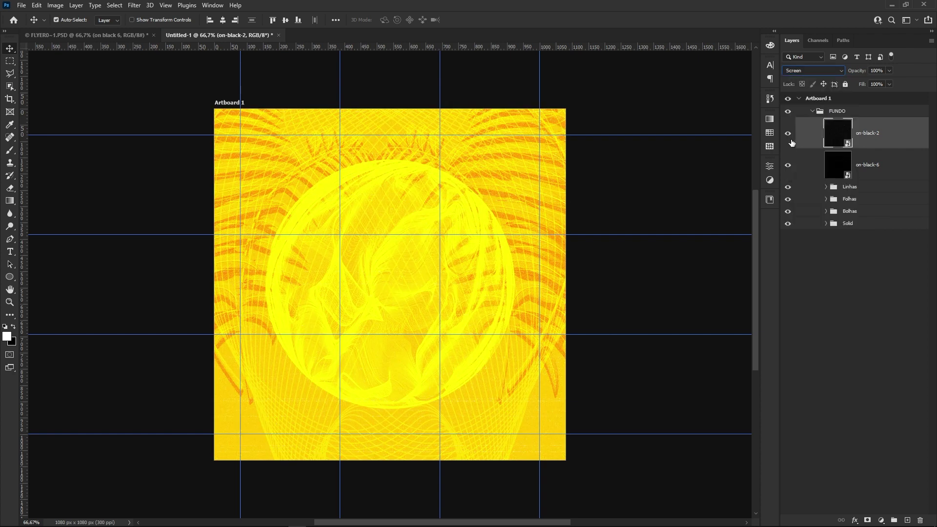
Group both grain textures as Granulados and toggle its visibility to compare.
{"action": "left_click", "coordinate": [909, 223]}
{"action": "left_click", "coordinate": [894, 167]}
{"action": "left_click", "coordinate": [894, 138], "text": "shift"}
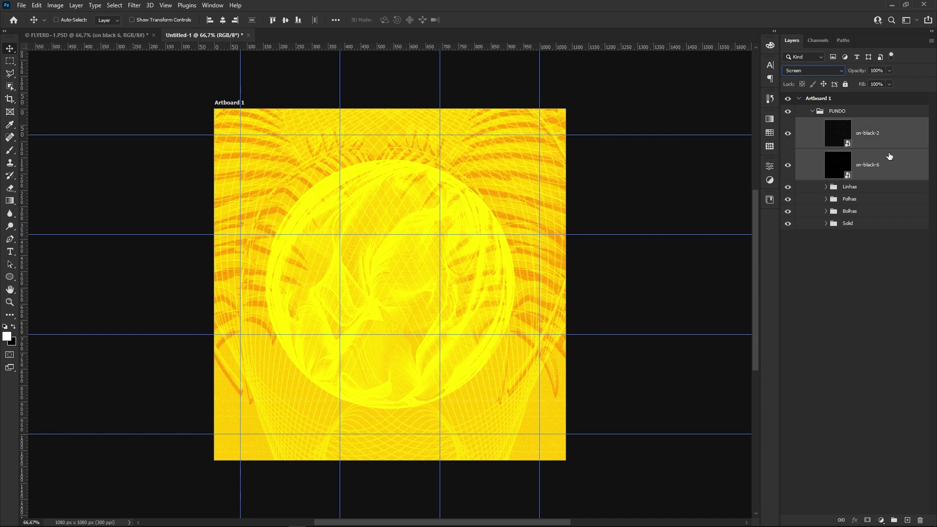
{"action": "key", "text": "ctrl+g"}
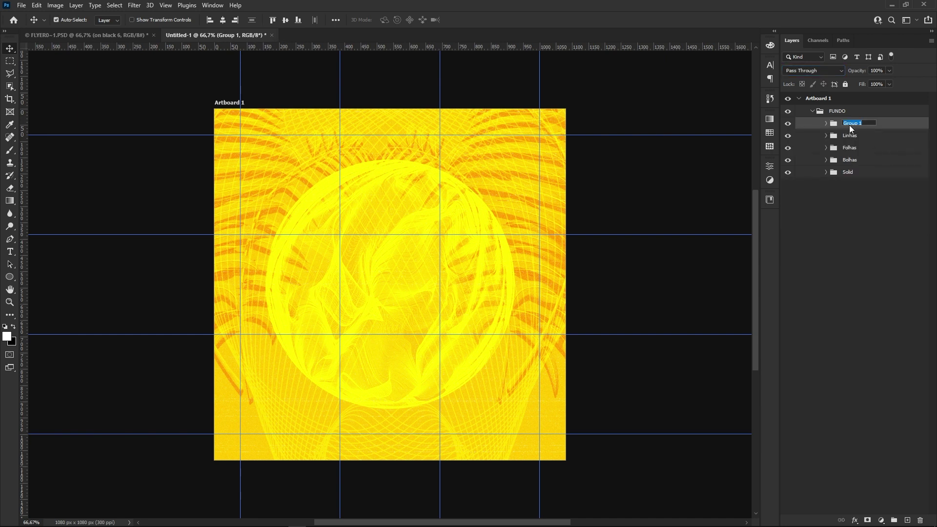
{"action": "type", "text": "Granulados"}
{"action": "key", "text": "Return"}
{"action": "left_click", "coordinate": [788, 124]}
{"action": "left_click", "coordinate": [789, 124]}
{"action": "left_click", "coordinate": [788, 123]}
{"action": "left_click", "coordinate": [840, 126]}
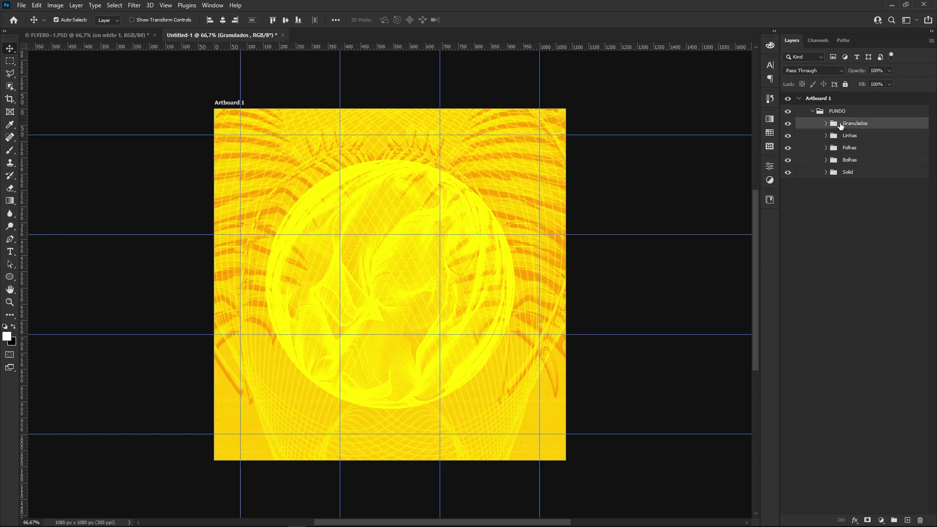
{"action": "left_click", "coordinate": [387, 520]}
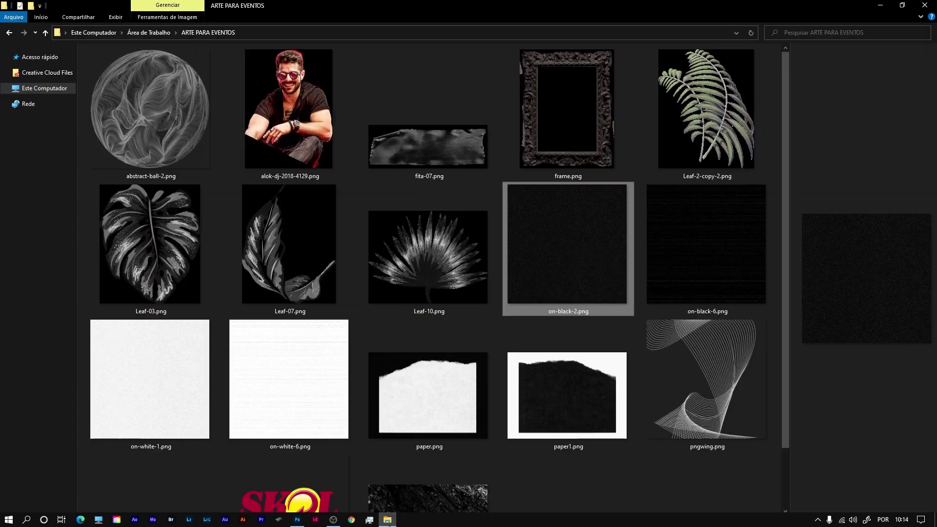
Place on-white-1.png slightly enlarged over the whole artboard atop FUNDO.
{"action": "left_click", "coordinate": [277, 374]}
{"action": "left_click", "coordinate": [185, 392]}
{"action": "mouse_move", "coordinate": [137, 372]}
{"action": "left_mouse_down"}
{"action": "mouse_move", "coordinate": [347, 520]}
{"action": "mouse_move", "coordinate": [405, 326]}
{"action": "mouse_move", "coordinate": [521, 203]}
{"action": "left_mouse_up"}
{"action": "left_click_drag", "start_coordinate": [567, 107], "coordinate": [581, 107]}
{"action": "key", "text": "Return"}
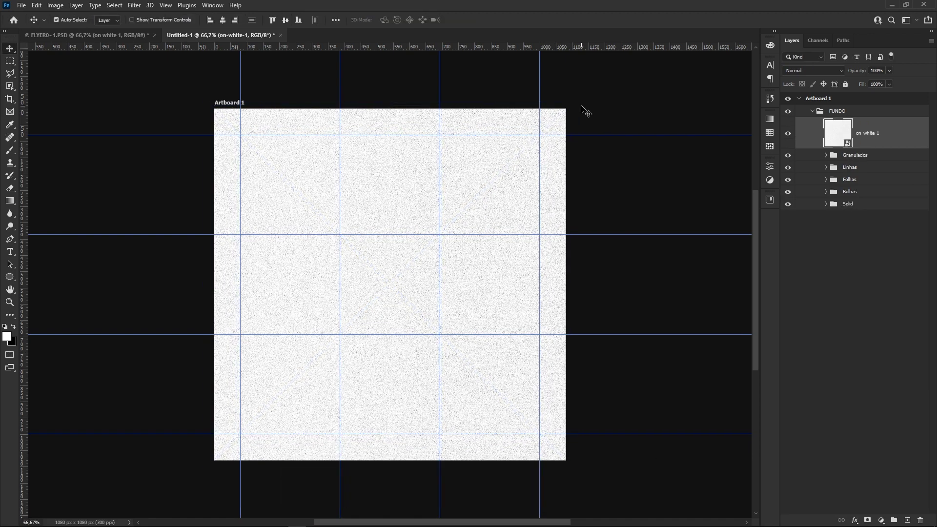
Set the on-white-1 texture layer's blend mode to Multiply.
{"action": "left_click", "coordinate": [827, 70]}
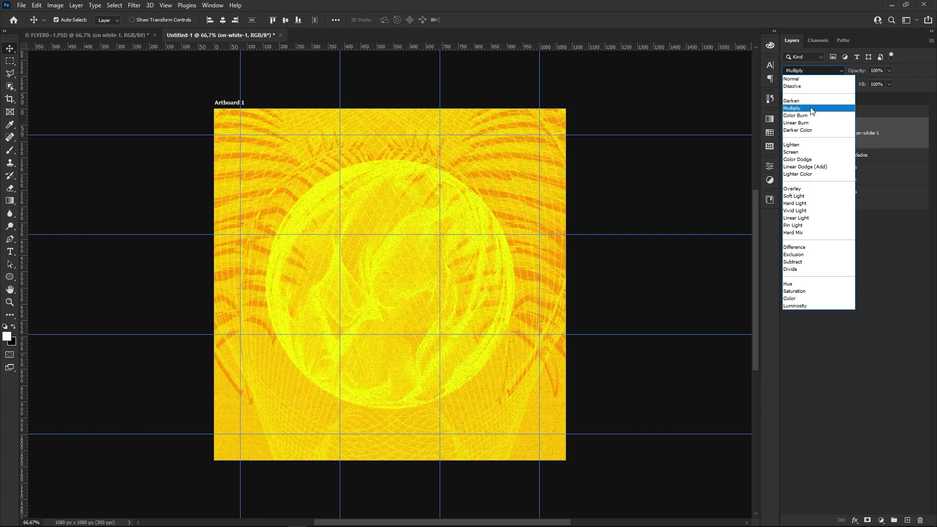
{"action": "left_click", "coordinate": [812, 108]}
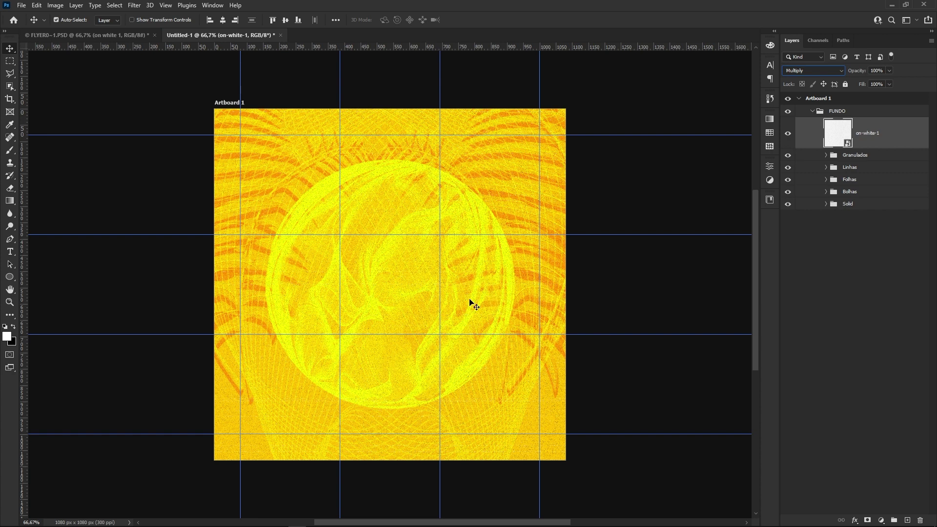
{"action": "left_click", "coordinate": [896, 224]}
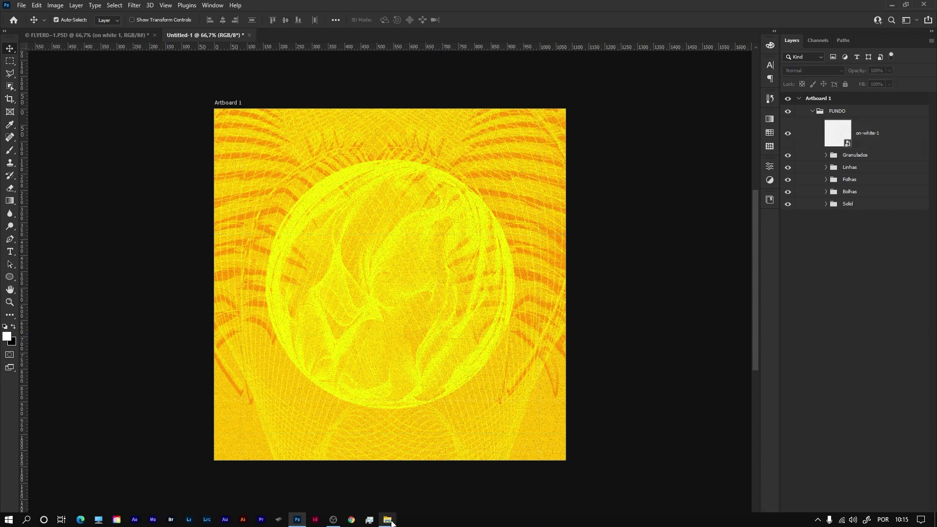
Drag on-white-6.png from the asset folder into the flyer document.
{"action": "left_click", "coordinate": [395, 521]}
{"action": "left_click", "coordinate": [258, 331]}
{"action": "mouse_move", "coordinate": [306, 294]}
{"action": "left_mouse_down"}
{"action": "mouse_move", "coordinate": [299, 524]}
{"action": "mouse_move", "coordinate": [388, 305]}
{"action": "left_mouse_up"}
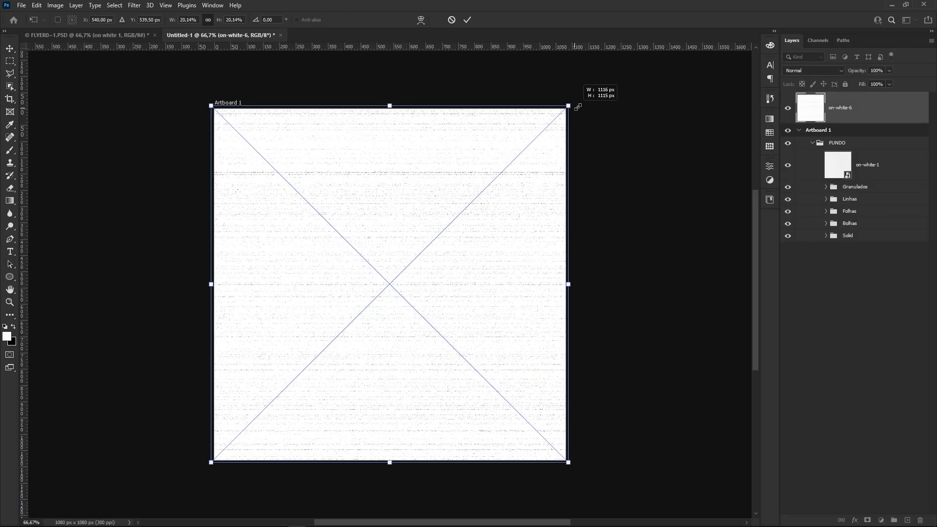
Stretch on-white-6 across the whole artboard and set it to Multiply.
{"action": "left_click_drag", "start_coordinate": [565, 110], "coordinate": [580, 100]}
{"action": "key", "text": "Return"}
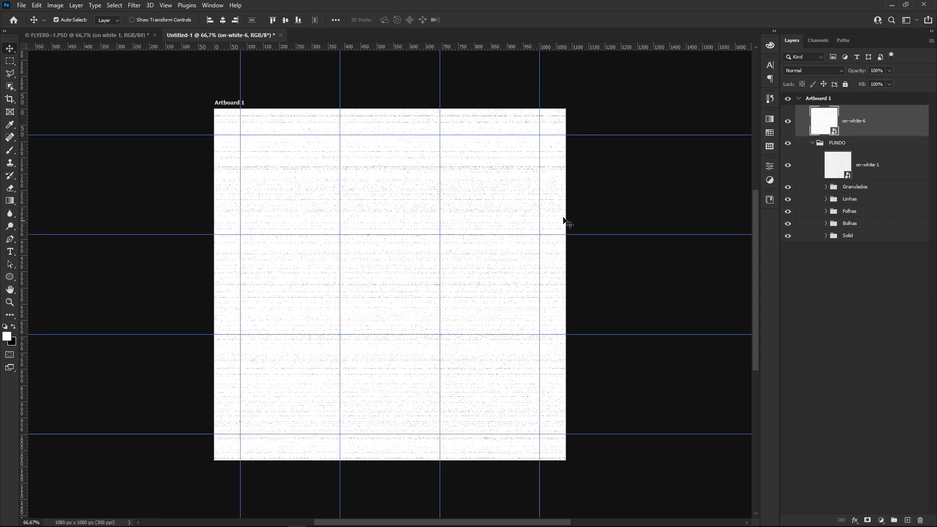
{"action": "left_click", "coordinate": [818, 72]}
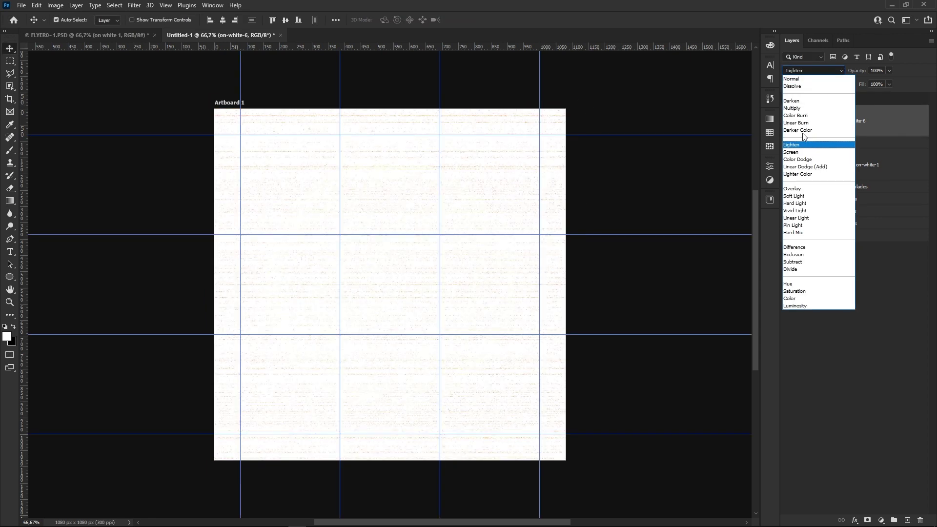
{"action": "left_click", "coordinate": [796, 110]}
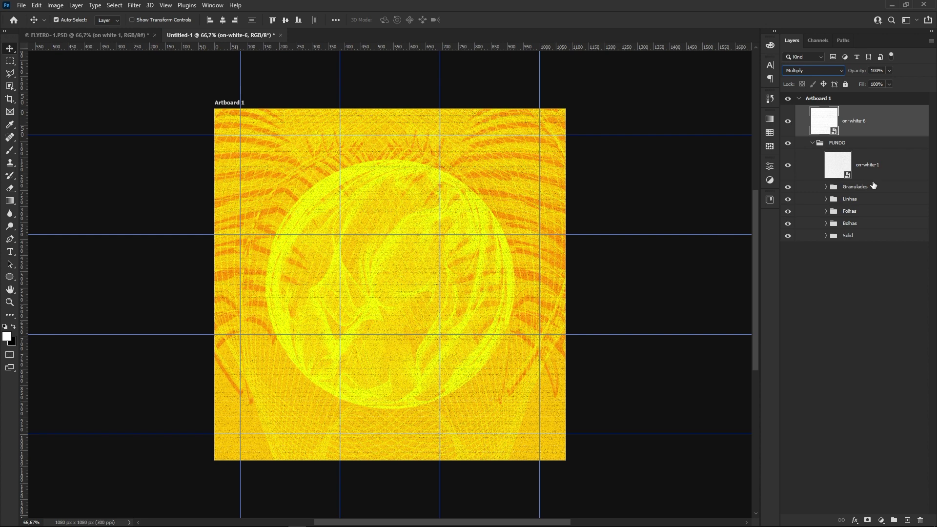
Move on-white-6 into FUNDO and group it with on-white-1.
{"action": "left_click_drag", "start_coordinate": [879, 126], "coordinate": [874, 150]}
{"action": "left_click", "coordinate": [865, 236]}
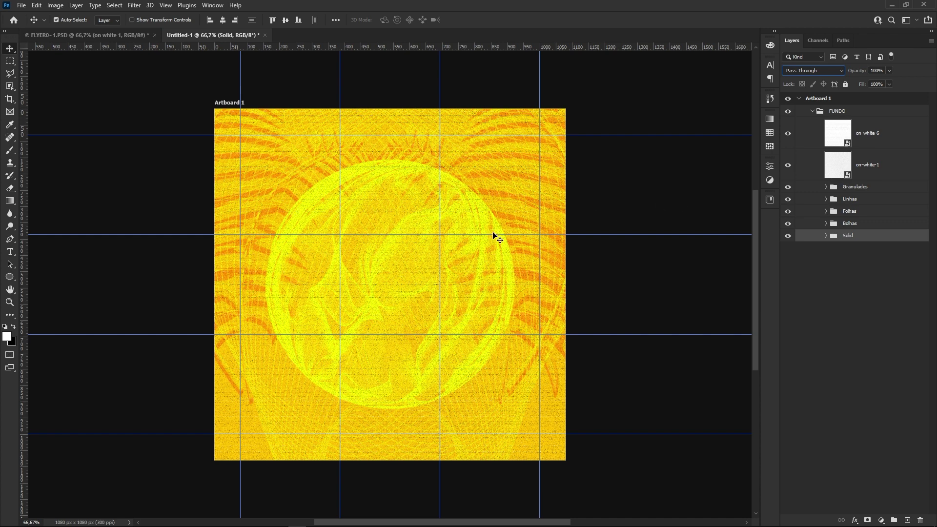
{"action": "left_click", "coordinate": [882, 147]}
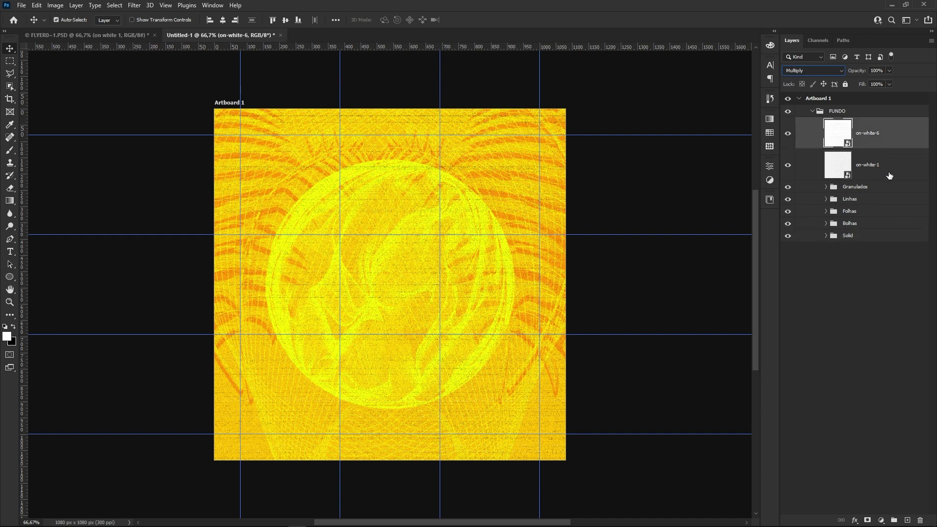
{"action": "left_click", "coordinate": [889, 176], "text": "shift"}
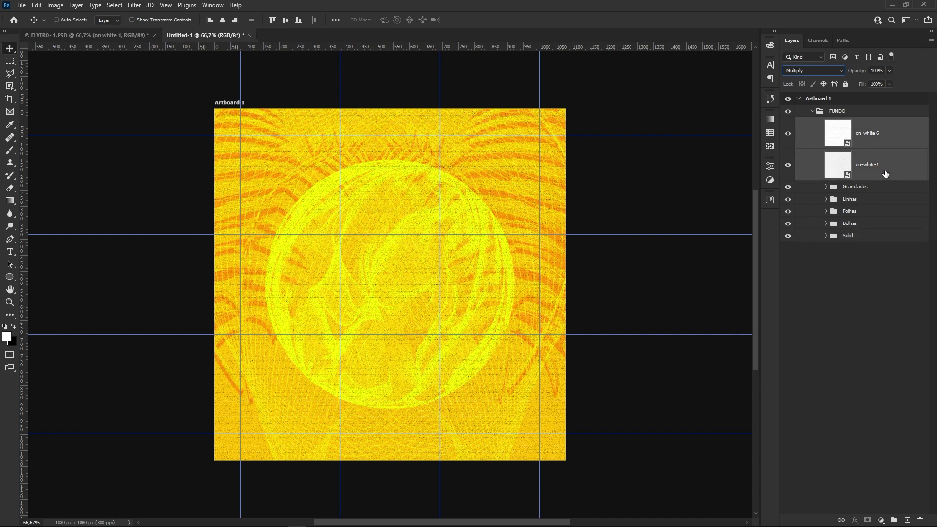
{"action": "key", "text": "ctrl+g"}
Rename the new group 'Granulados 2' and the original group 'Granulados 1'.
{"action": "double_click", "coordinate": [850, 123]}
{"action": "type", "text": "Granulados"}
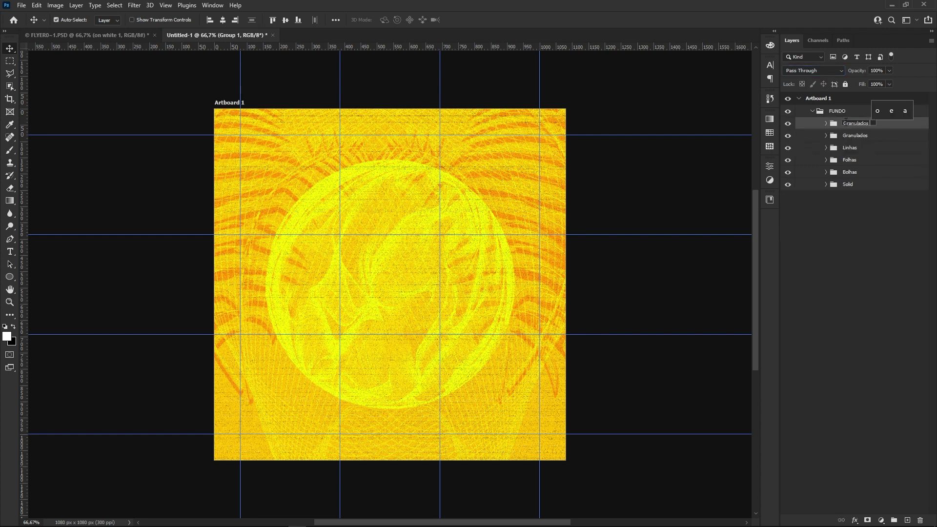
{"action": "type", "text": " 2"}
{"action": "left_click", "coordinate": [863, 136]}
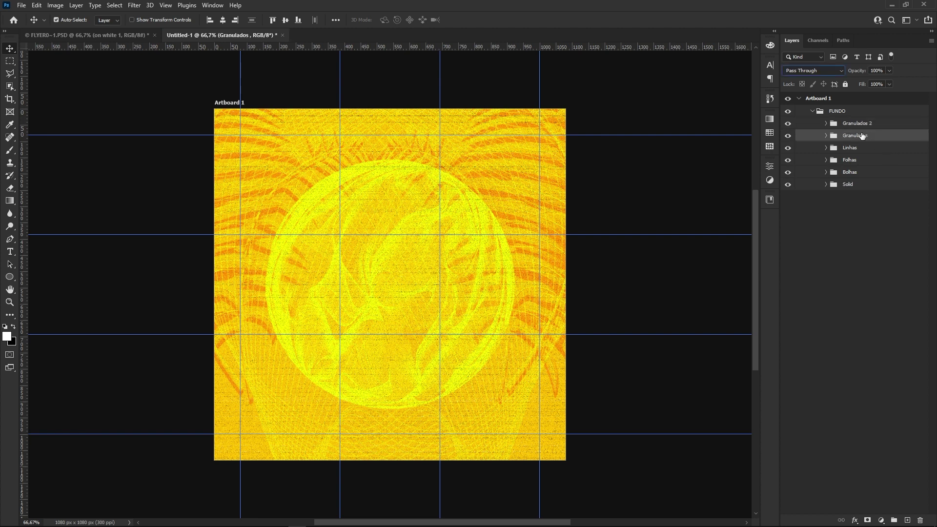
{"action": "type", "text": "1"}
{"action": "key", "text": "Return"}
Collapse the FUNDO group in the Layers panel.
{"action": "key", "text": "ctrl+semicolon"}
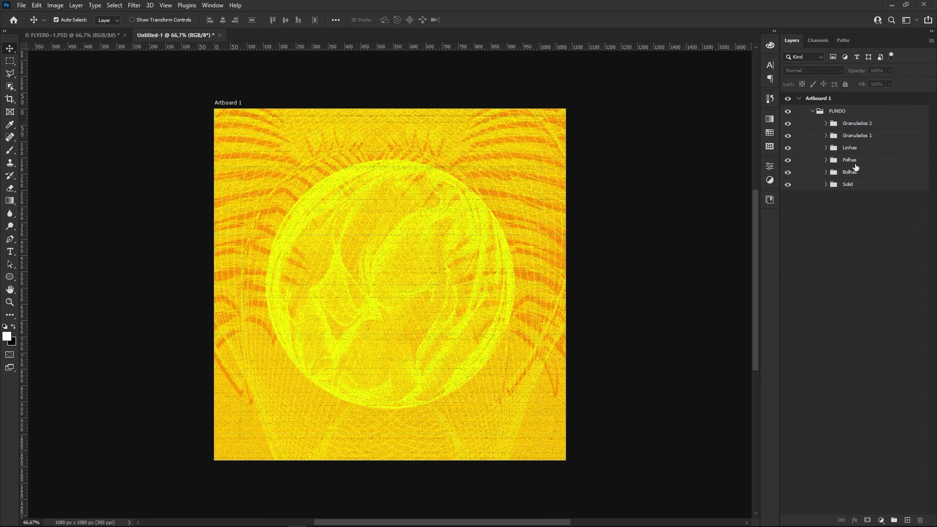
{"action": "left_click", "coordinate": [829, 112]}
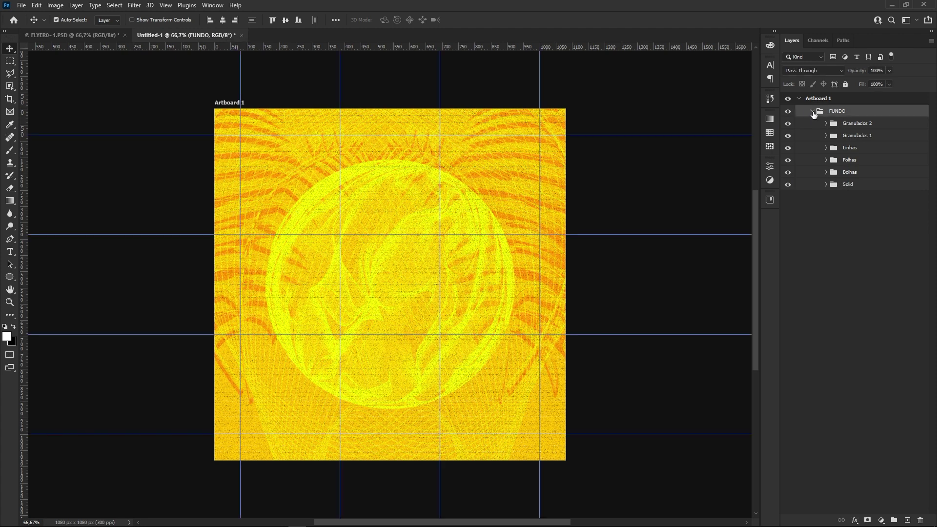
{"action": "left_click", "coordinate": [813, 112]}
{"action": "scroll", "coordinate": [397, 286], "scroll_direction": "up", "scroll_amount": 1}
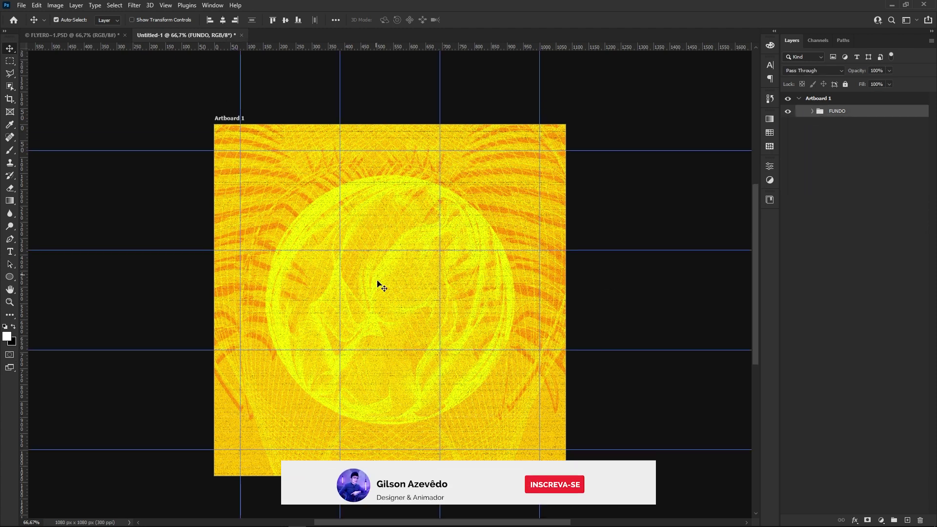
Drag the ornate frame.png from the asset folder into the flyer.
{"action": "left_click", "coordinate": [387, 520]}
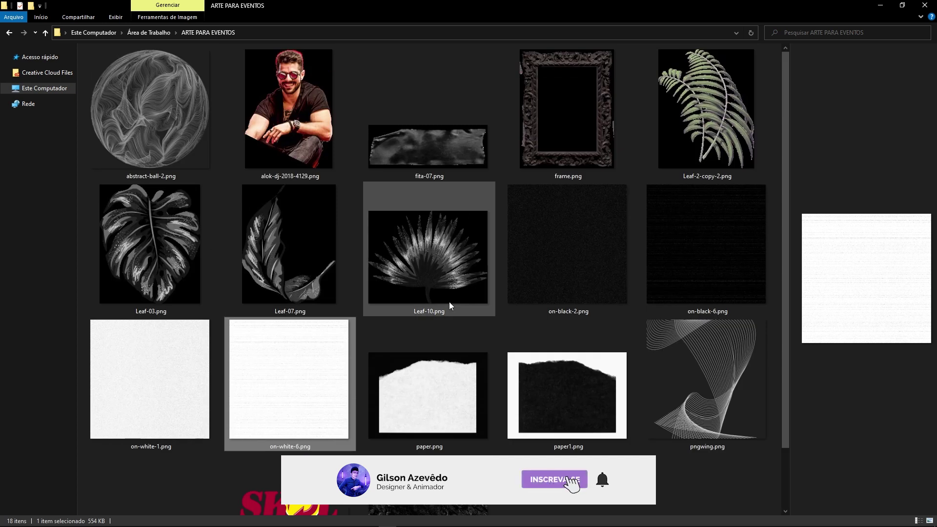
{"action": "left_click", "coordinate": [573, 133]}
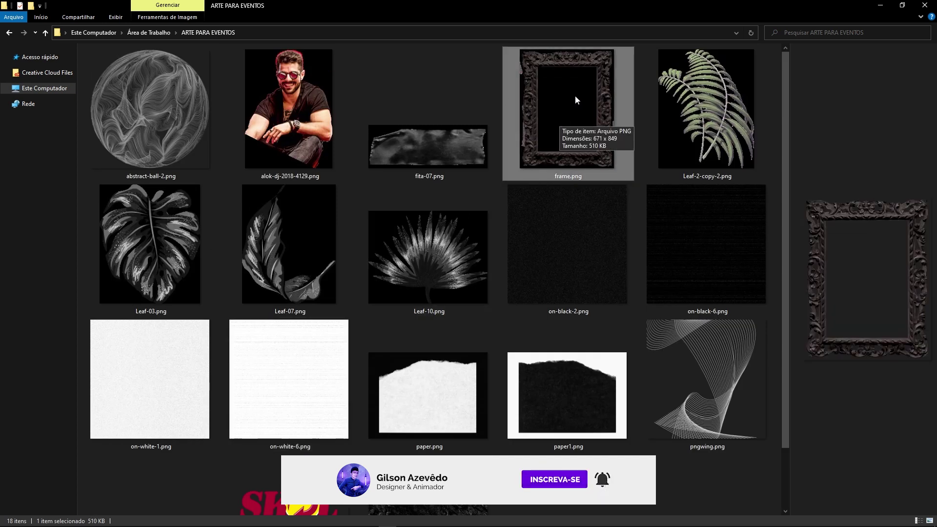
{"action": "mouse_move", "coordinate": [575, 95]}
{"action": "left_mouse_down"}
{"action": "mouse_move", "coordinate": [296, 524]}
{"action": "mouse_move", "coordinate": [381, 320]}
{"action": "left_mouse_up"}
Shrink the frame to the centre, then bring in alok-dj-2018-4129.png.
{"action": "left_click_drag", "start_coordinate": [530, 123], "coordinate": [491, 187]}
{"action": "key", "text": "Return"}
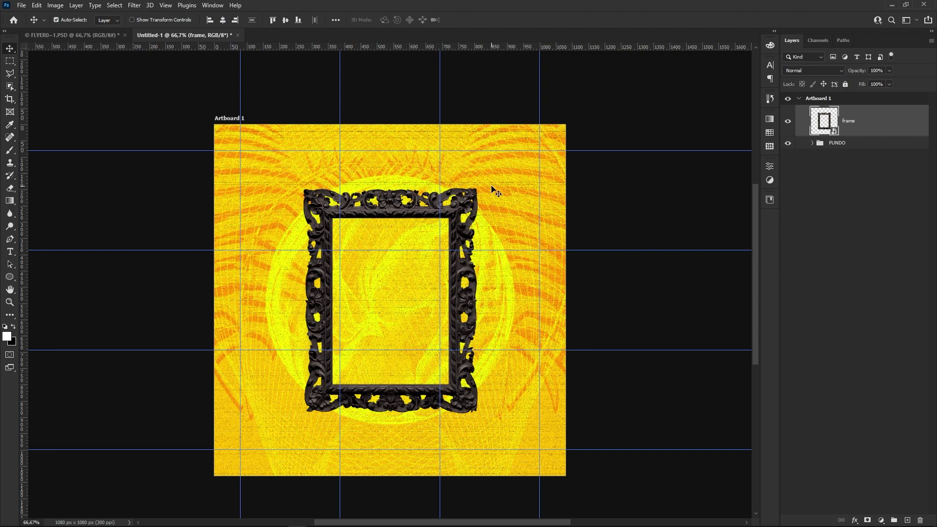
{"action": "left_click", "coordinate": [387, 519]}
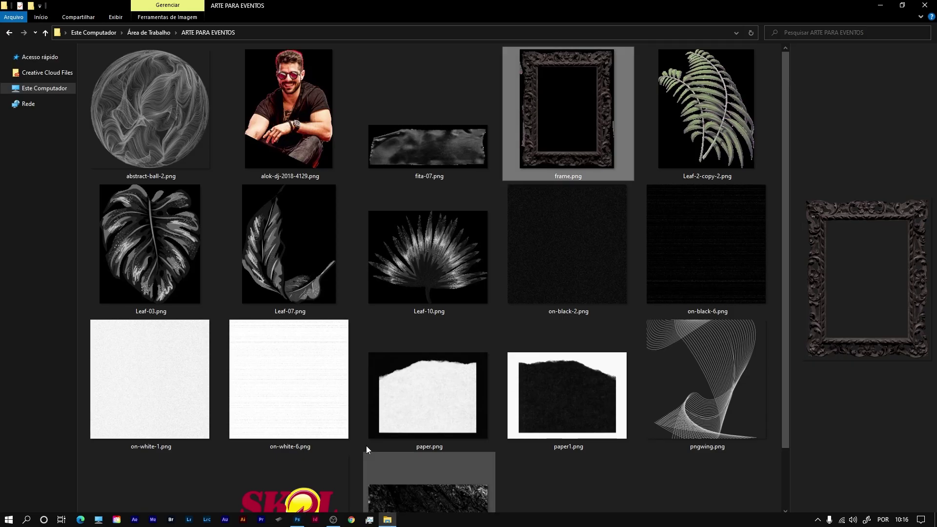
{"action": "left_click", "coordinate": [317, 151]}
{"action": "mouse_move", "coordinate": [279, 98]}
{"action": "left_mouse_down"}
{"action": "mouse_move", "coordinate": [375, 343]}
{"action": "mouse_move", "coordinate": [385, 320]}
{"action": "left_mouse_up"}
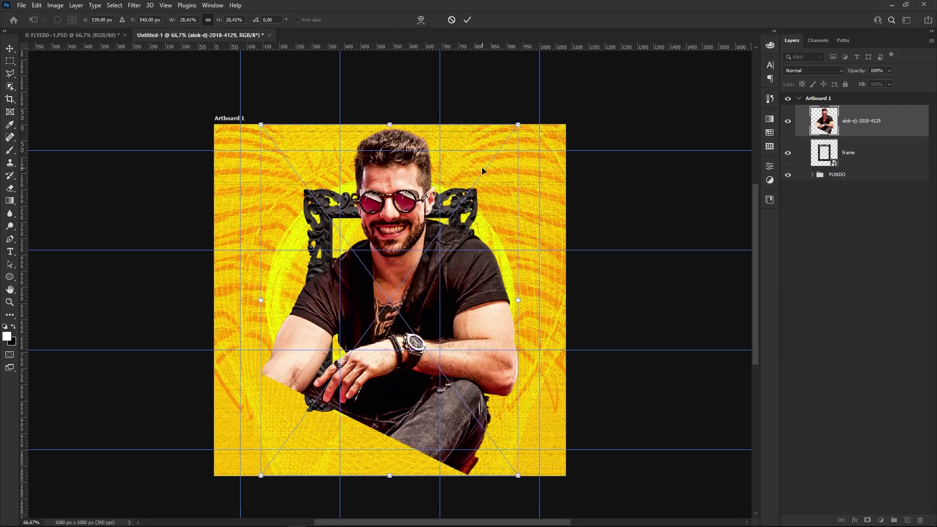
Scale the model photo to about 23.4% and centre it inside the frame.
{"action": "left_click_drag", "start_coordinate": [518, 125], "coordinate": [498, 149]}
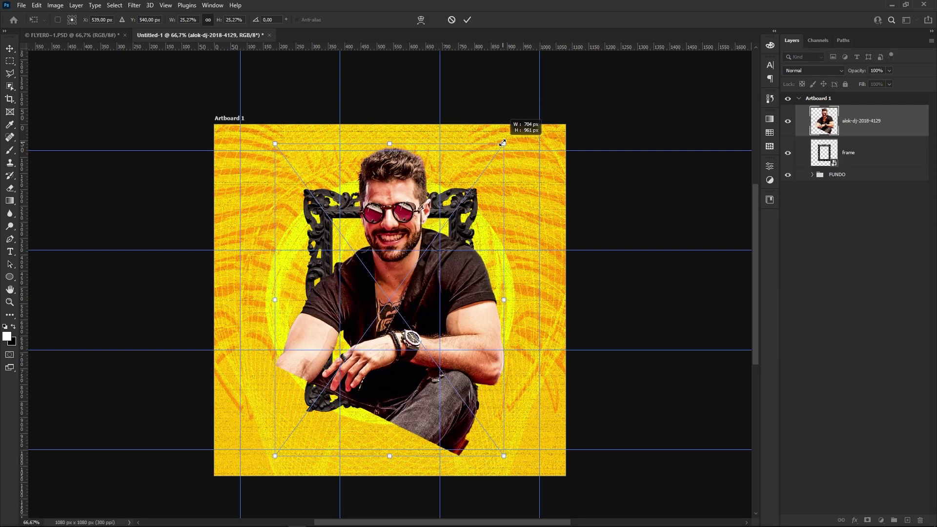
{"action": "left_click_drag", "start_coordinate": [498, 148], "coordinate": [495, 155]}
{"action": "left_click_drag", "start_coordinate": [463, 283], "coordinate": [460, 287]}
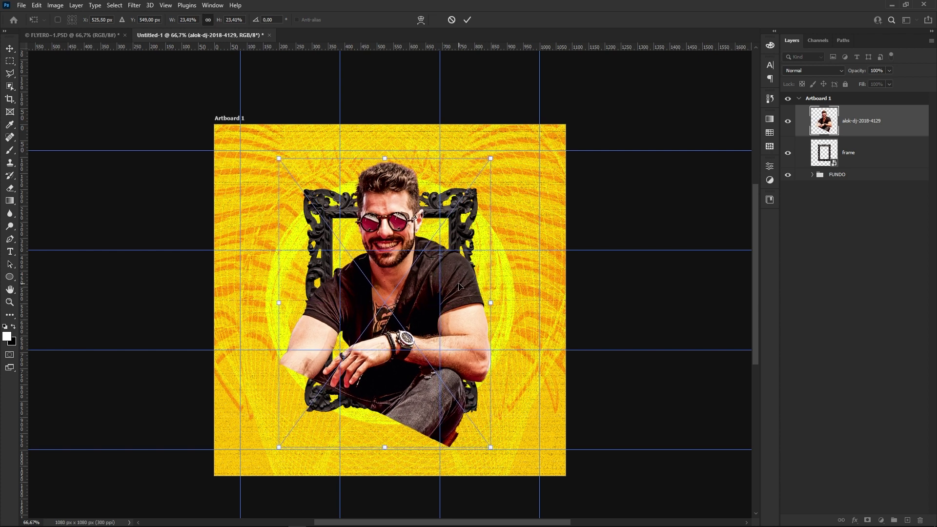
{"action": "key", "text": "Return"}
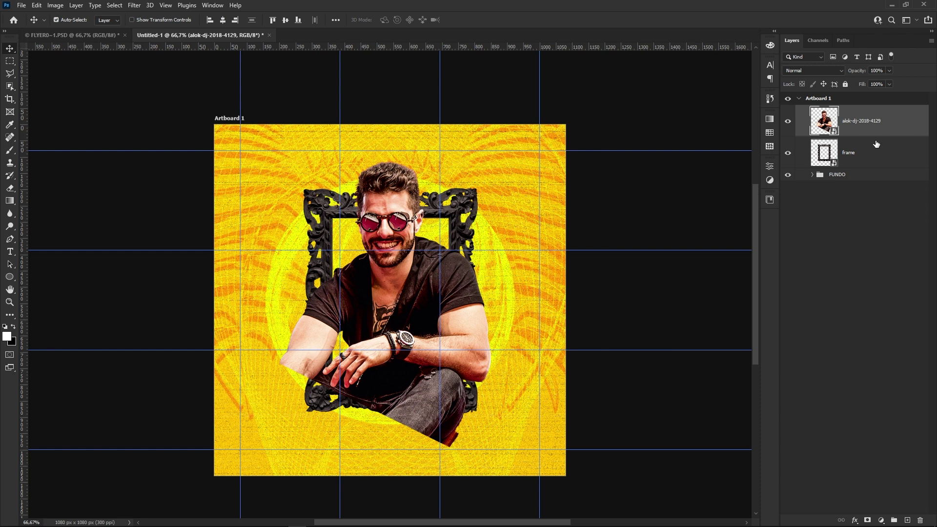
{"action": "left_click", "coordinate": [850, 154]}
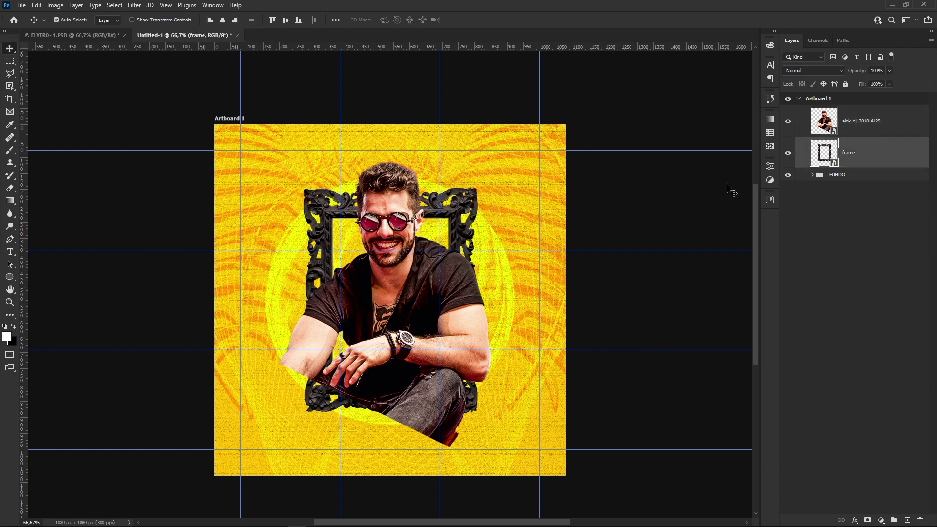
Move the frame above the photo, add a mask, and load the model's outline as a selection.
{"action": "left_click_drag", "start_coordinate": [869, 169], "coordinate": [850, 123]}
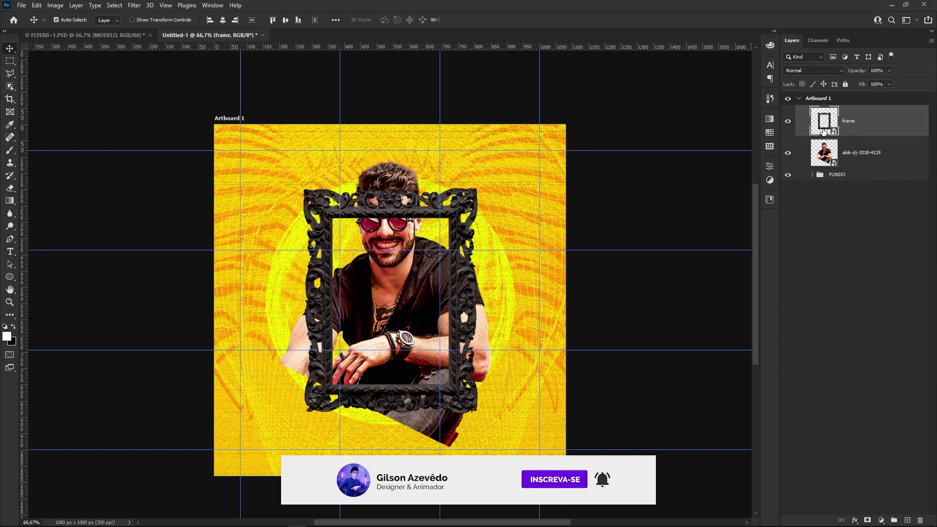
{"action": "left_click", "coordinate": [868, 521]}
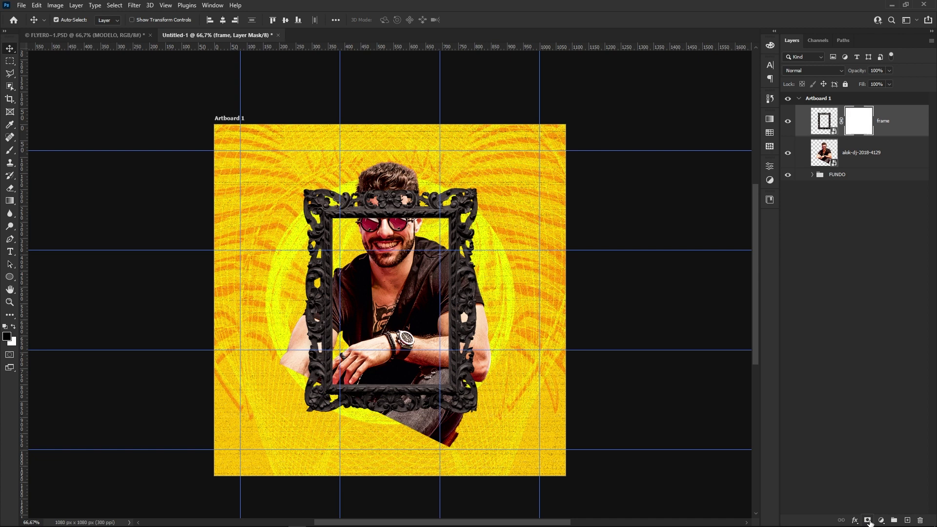
{"action": "left_click", "coordinate": [863, 165]}
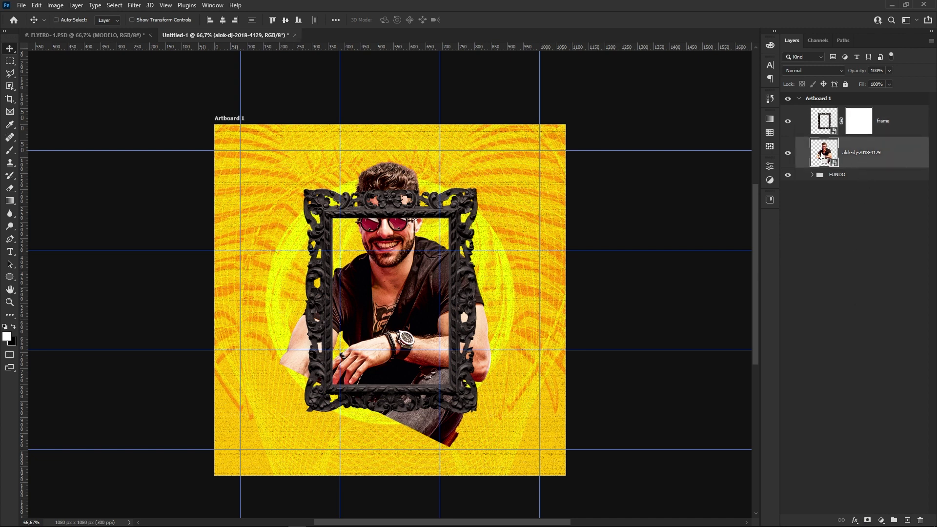
{"action": "left_click", "coordinate": [830, 160], "text": "ctrl"}
{"action": "left_click", "coordinate": [871, 126]}
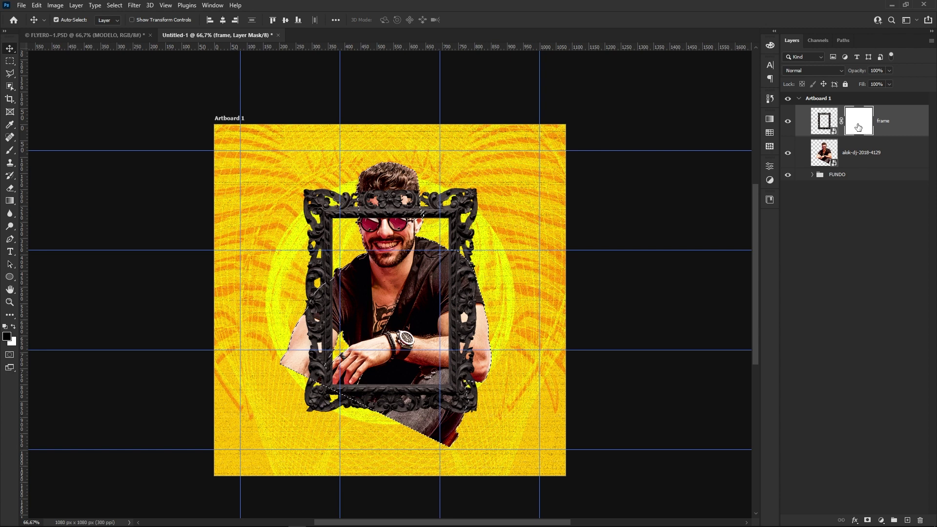
Paint the frame mask black over his head and arm so they break out.
{"action": "left_click", "coordinate": [13, 150]}
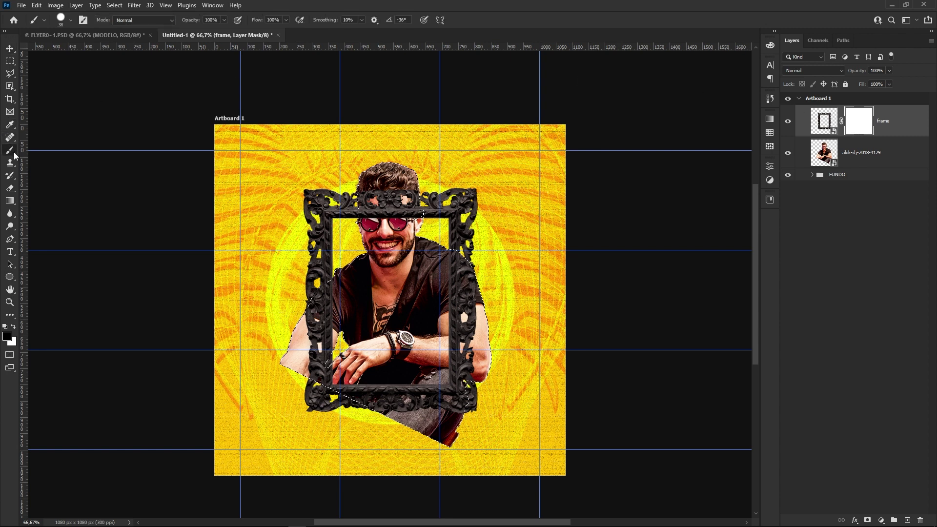
{"action": "mouse_move", "coordinate": [410, 191]}
{"action": "left_mouse_down"}
{"action": "mouse_move", "coordinate": [415, 224]}
{"action": "mouse_move", "coordinate": [360, 186]}
{"action": "left_mouse_up"}
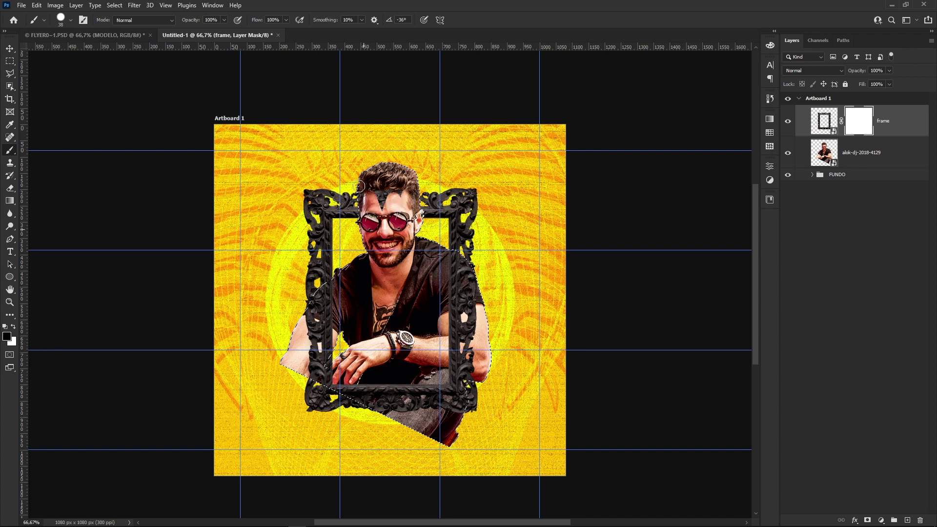
{"action": "left_click_drag", "start_coordinate": [382, 227], "coordinate": [405, 179]}
{"action": "mouse_move", "coordinate": [323, 342]}
{"action": "left_mouse_down"}
{"action": "mouse_move", "coordinate": [347, 264]}
{"action": "mouse_move", "coordinate": [300, 326]}
{"action": "mouse_move", "coordinate": [323, 347]}
{"action": "left_mouse_up"}
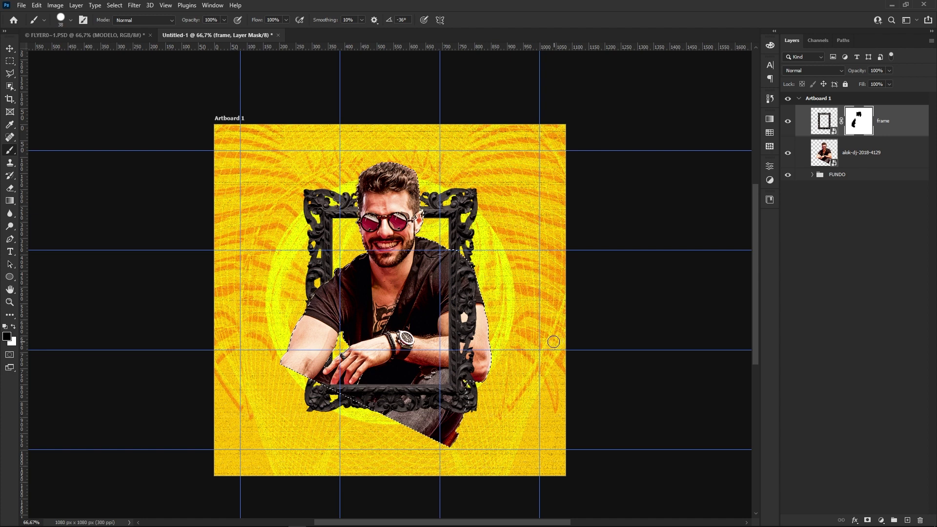
{"action": "key", "text": "ctrl+d"}
{"action": "key", "text": "x"}
{"action": "key", "text": "ctrl+2"}
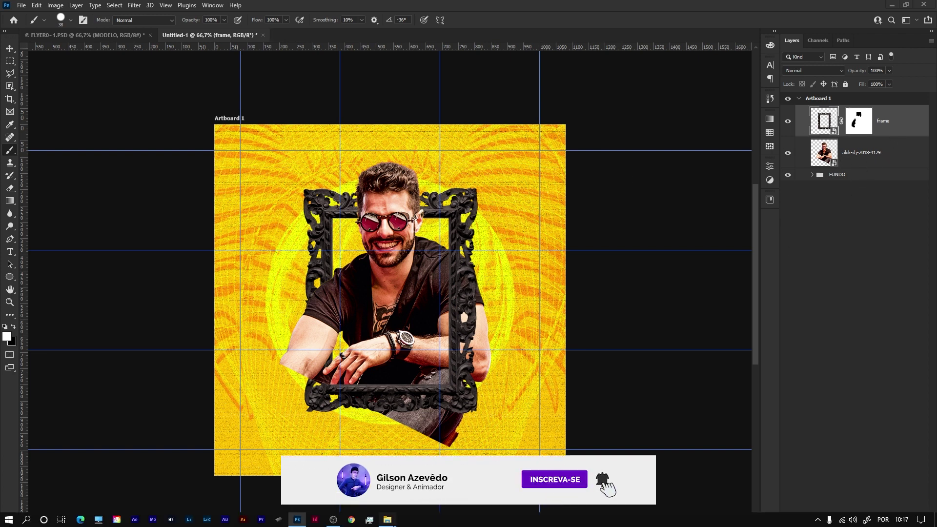
{"action": "left_click", "coordinate": [388, 520]}
Place Leaf-10.png shrunk and move its layer behind the model and frame.
{"action": "left_click", "coordinate": [187, 227]}
{"action": "mouse_move", "coordinate": [432, 261]}
{"action": "left_mouse_down"}
{"action": "mouse_move", "coordinate": [435, 279]}
{"action": "mouse_move", "coordinate": [396, 320]}
{"action": "left_mouse_up"}
{"action": "left_click_drag", "start_coordinate": [565, 170], "coordinate": [510, 201]}
{"action": "key", "text": "Return"}
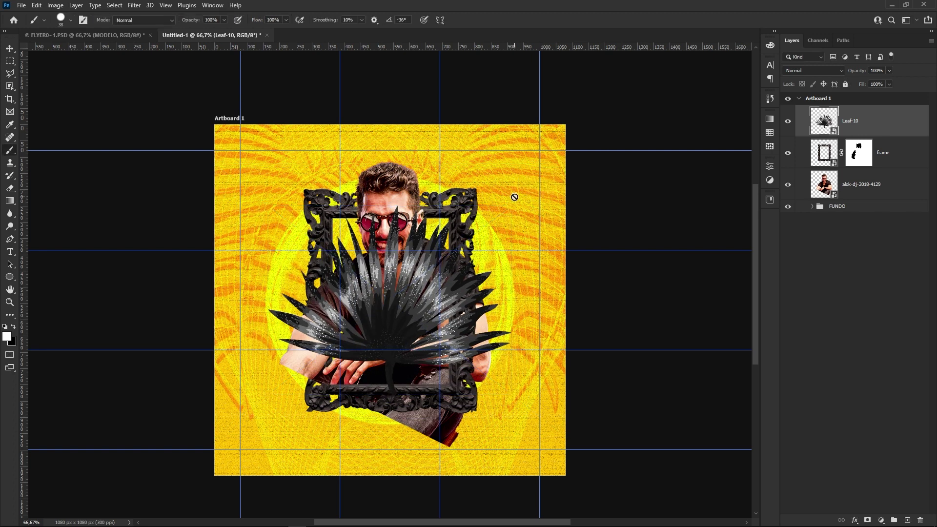
{"action": "left_click_drag", "start_coordinate": [874, 121], "coordinate": [867, 201]}
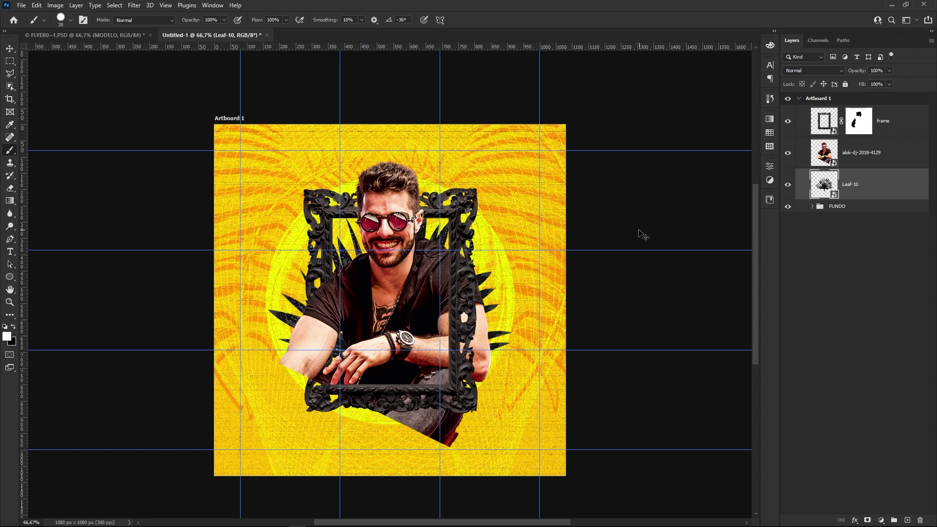
Make the fan leaf slightly smaller and raise it.
{"action": "key", "text": "ctrl+t"}
{"action": "left_click_drag", "start_coordinate": [509, 202], "coordinate": [504, 212]}
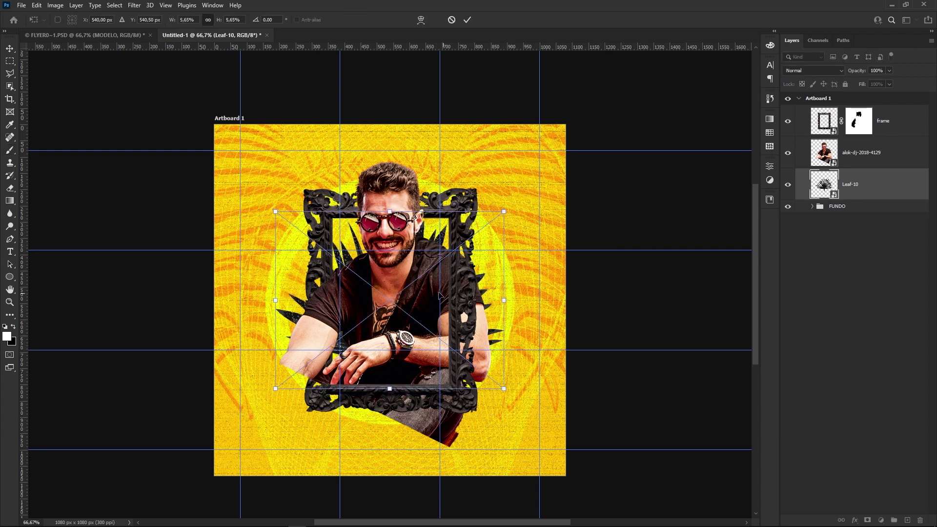
{"action": "left_click_drag", "start_coordinate": [439, 295], "coordinate": [419, 276]}
{"action": "key", "text": "Return"}
Drag the Leaf-03 monstera image from the asset folder onto the flyer.
{"action": "key", "text": "b"}
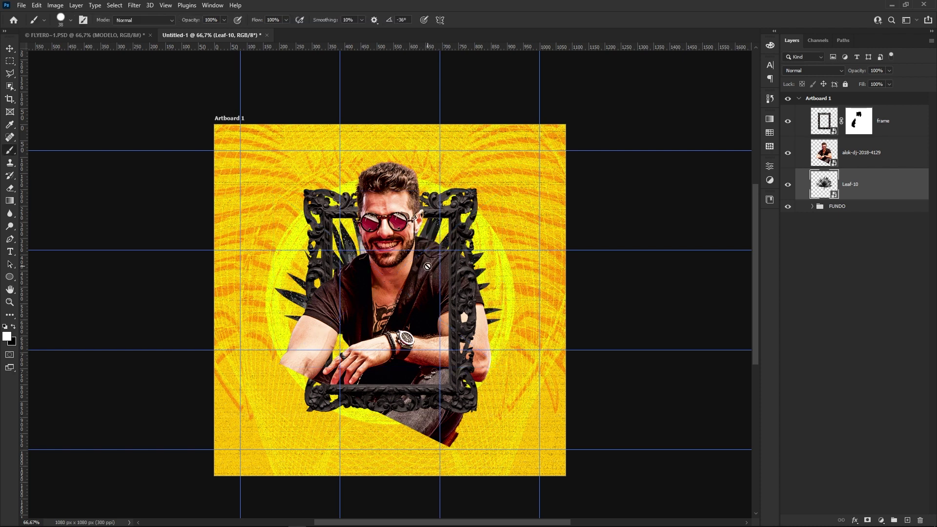
{"action": "left_click", "coordinate": [387, 520]}
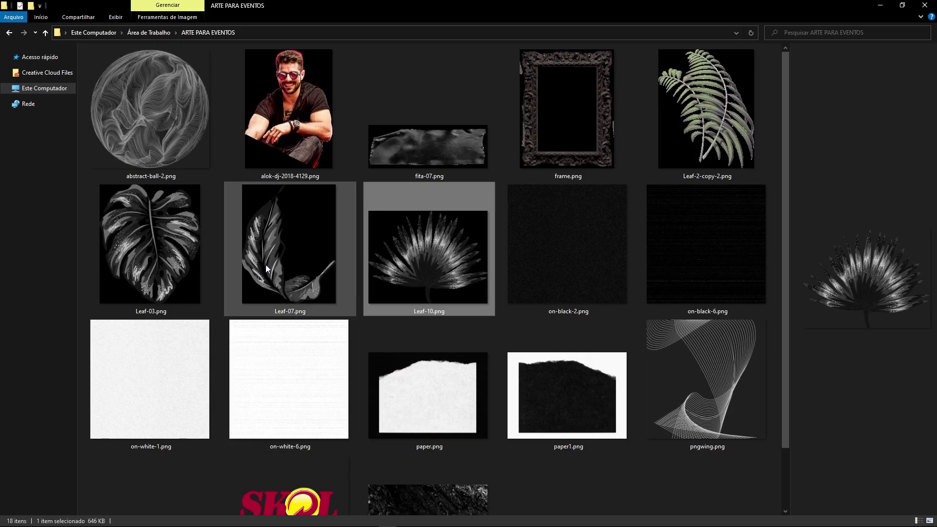
{"action": "left_click", "coordinate": [125, 212]}
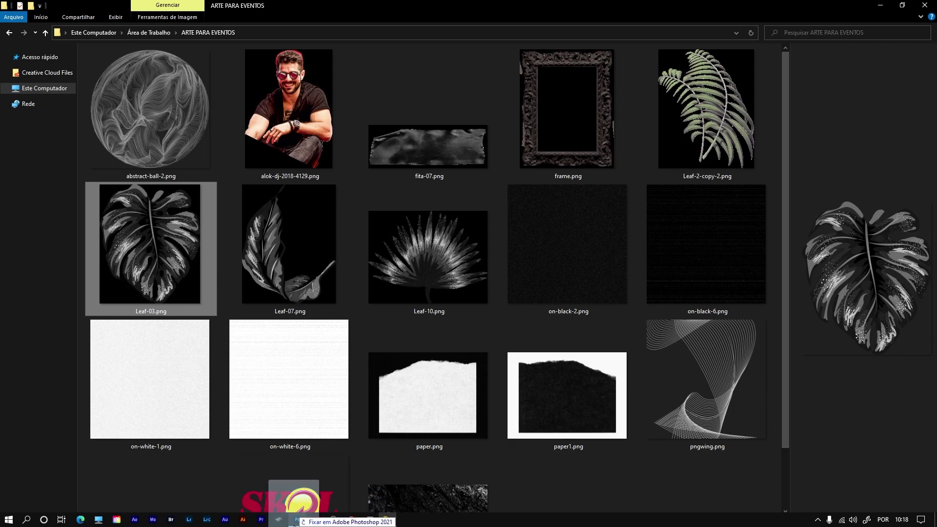
{"action": "mouse_move", "coordinate": [294, 520]}
{"action": "left_click", "coordinate": [317, 521]}
{"action": "left_click_drag", "start_coordinate": [379, 300], "coordinate": [428, 227]}
Shrink the monstera leaf and position it on the frame's left side.
{"action": "mouse_move", "coordinate": [535, 124]}
{"action": "left_mouse_down"}
{"action": "mouse_move", "coordinate": [393, 403]}
{"action": "mouse_move", "coordinate": [531, 309]}
{"action": "left_mouse_up"}
{"action": "mouse_move", "coordinate": [526, 248]}
{"action": "left_mouse_down"}
{"action": "mouse_move", "coordinate": [423, 286]}
{"action": "mouse_move", "coordinate": [447, 312]}
{"action": "left_mouse_up"}
{"action": "left_click_drag", "start_coordinate": [376, 331], "coordinate": [338, 336]}
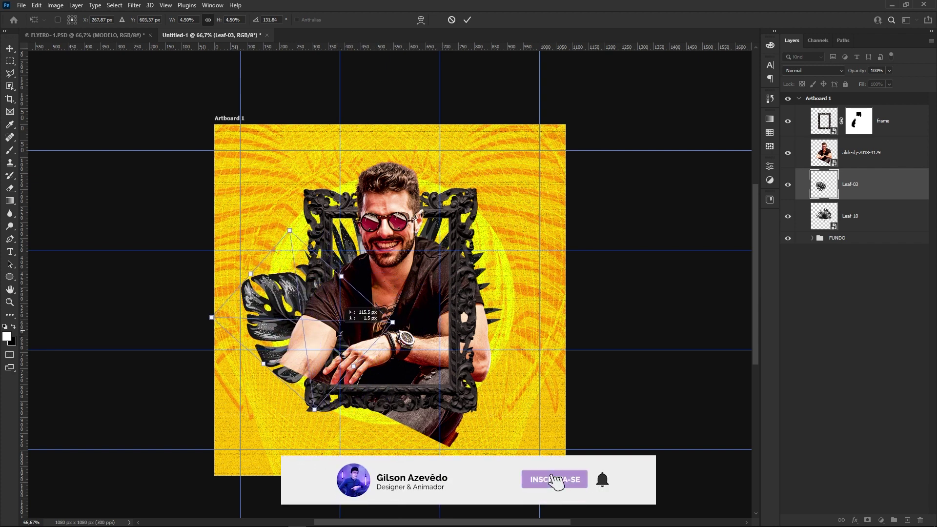
{"action": "key", "text": "Return"}
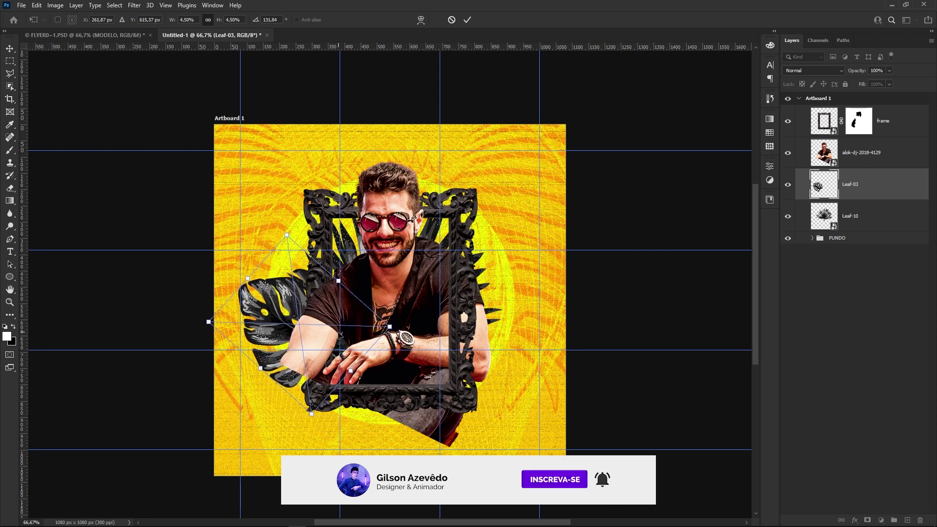
{"action": "key", "text": "b"}
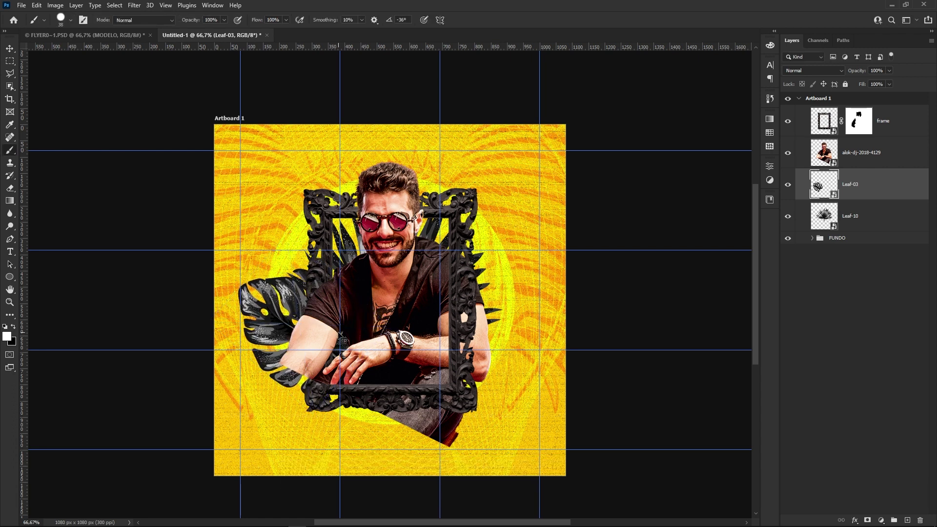
Duplicate the monstera leaf, flip it horizontally, and move the copy to the frame's right.
{"action": "key", "text": "ctrl+j"}
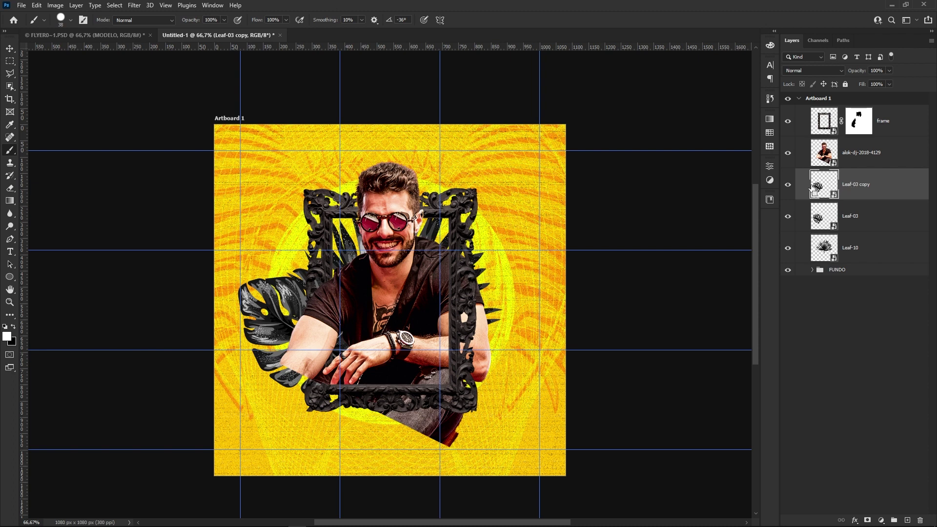
{"action": "key", "text": "ctrl+t"}
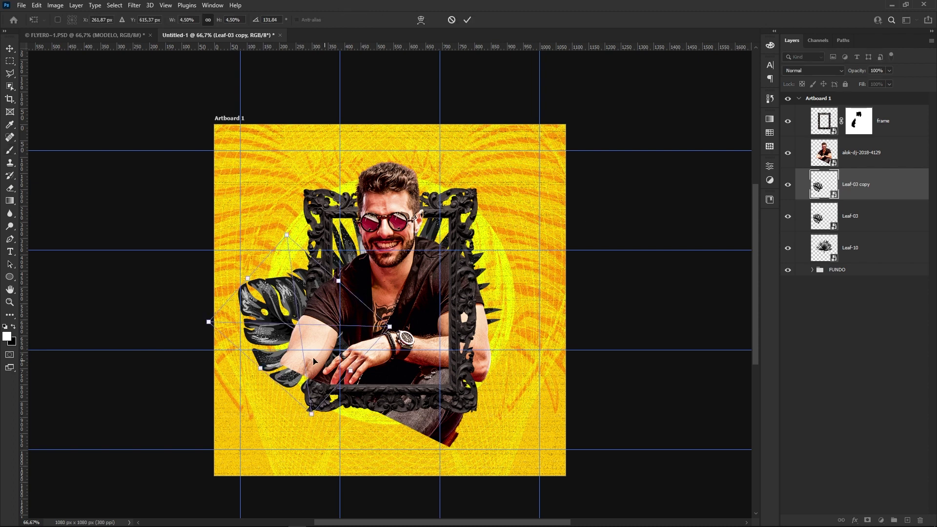
{"action": "right_click", "coordinate": [281, 316]}
{"action": "left_click", "coordinate": [293, 463]}
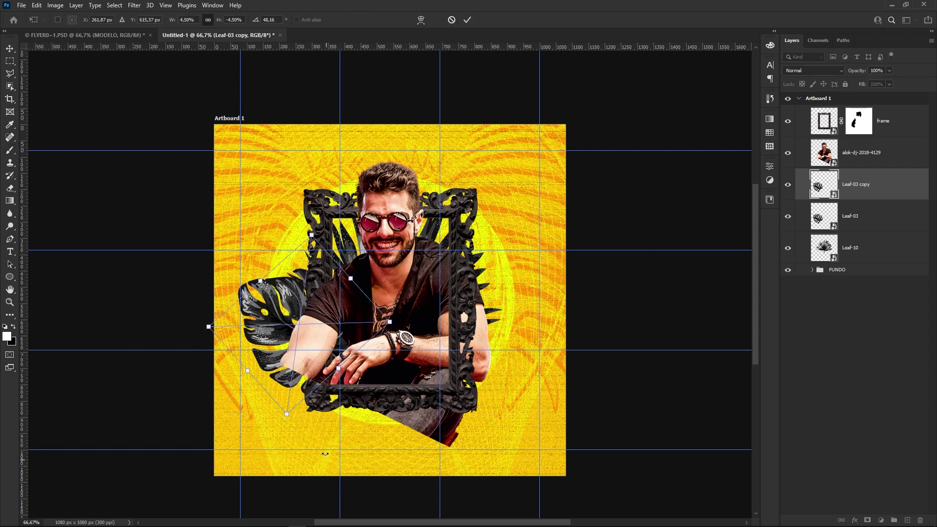
{"action": "left_click_drag", "start_coordinate": [266, 300], "coordinate": [440, 313]}
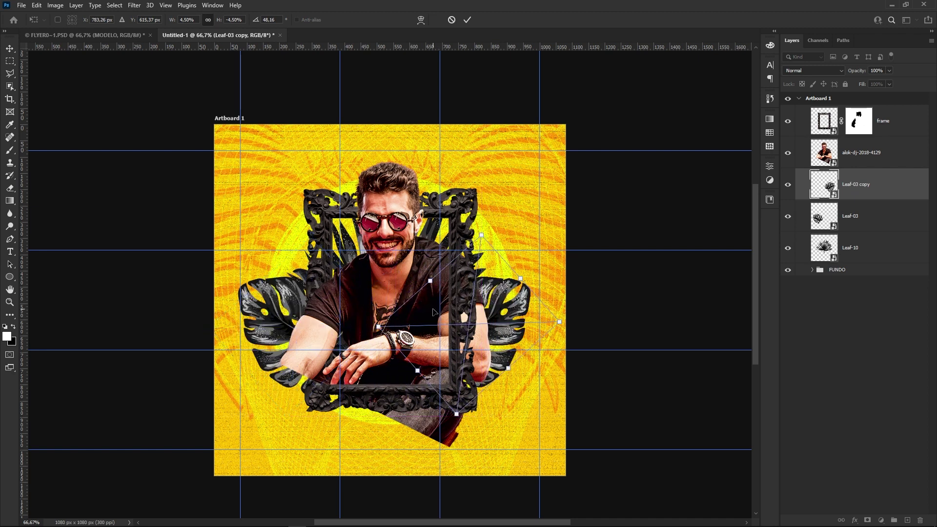
{"action": "key", "text": "Return"}
{"action": "key", "text": "b"}
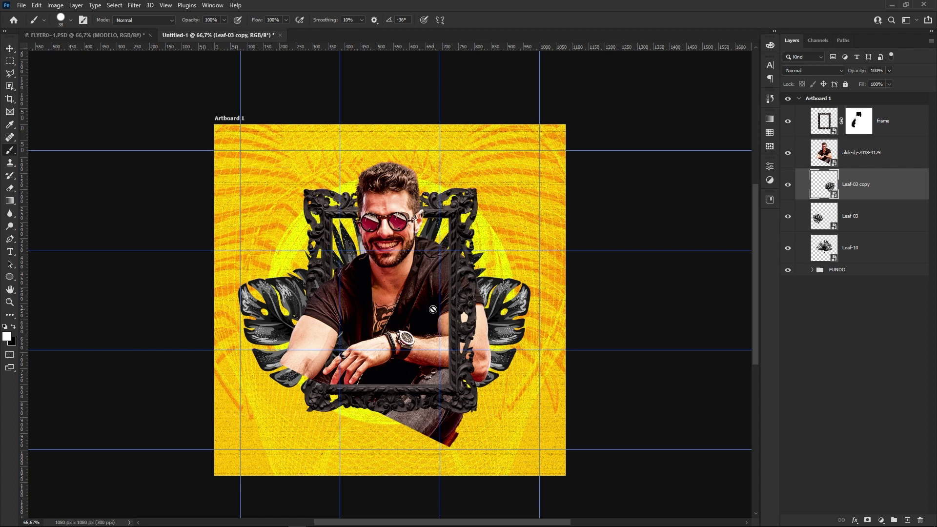
{"action": "key", "text": "v"}
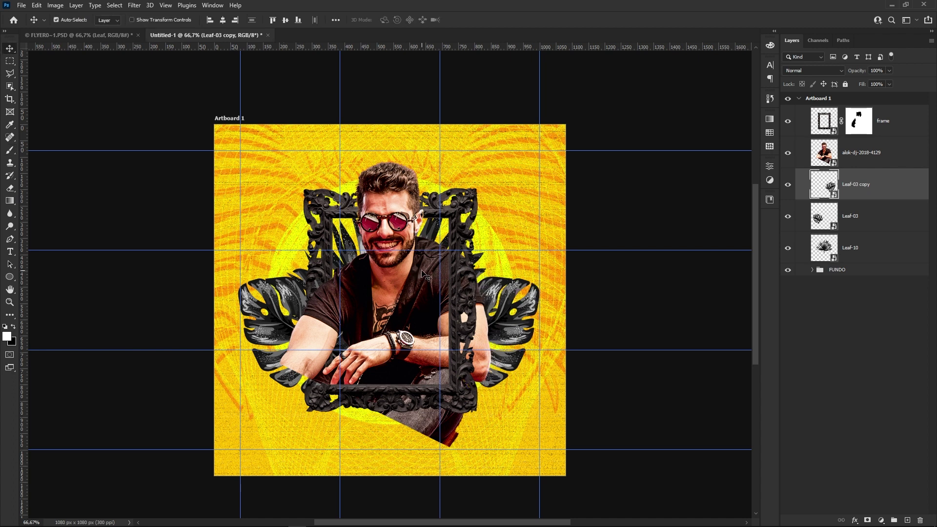
{"action": "scroll", "coordinate": [423, 274], "scroll_direction": "down", "scroll_amount": 1}
Place Leaf-07.png rotated 90°, shrunk to about 2%, near the frame's upper right.
{"action": "scroll", "coordinate": [390, 288], "scroll_direction": "up", "scroll_amount": 2}
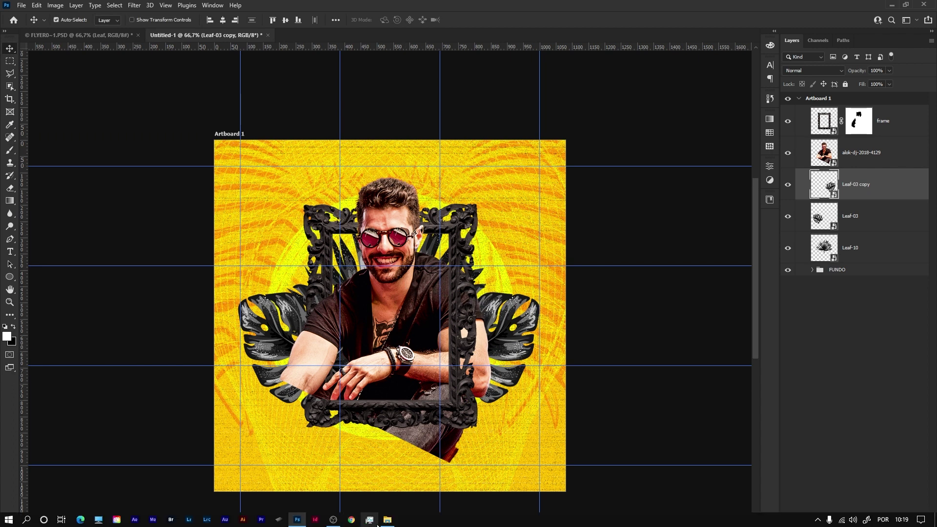
{"action": "left_click", "coordinate": [375, 521]}
{"action": "left_click", "coordinate": [277, 280]}
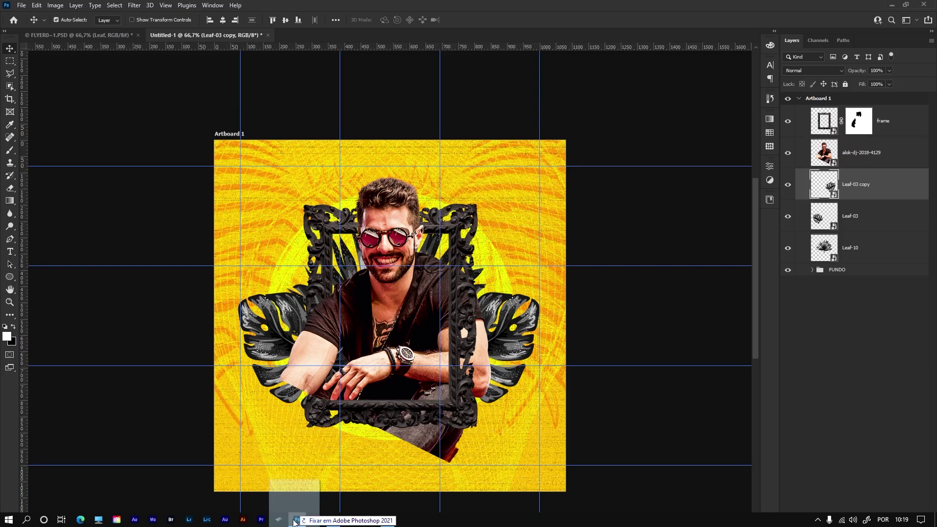
{"action": "left_click_drag", "start_coordinate": [280, 521], "coordinate": [453, 153]}
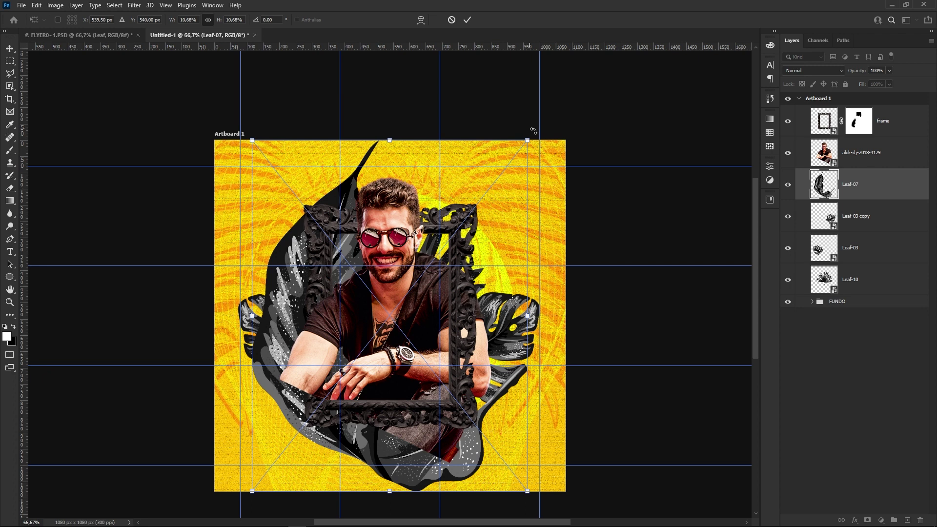
{"action": "left_click_drag", "start_coordinate": [533, 131], "coordinate": [542, 430]}
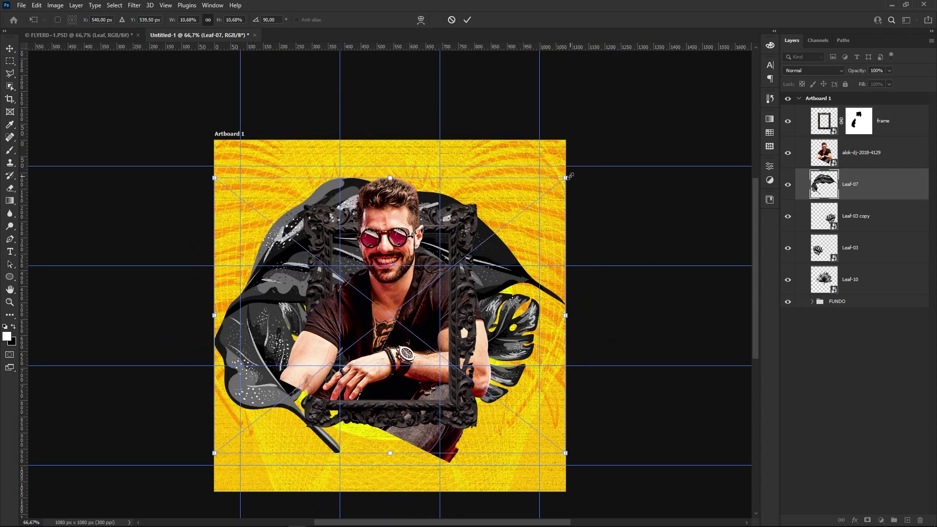
{"action": "left_click_drag", "start_coordinate": [566, 178], "coordinate": [435, 280]}
{"action": "left_click_drag", "start_coordinate": [416, 319], "coordinate": [451, 276]}
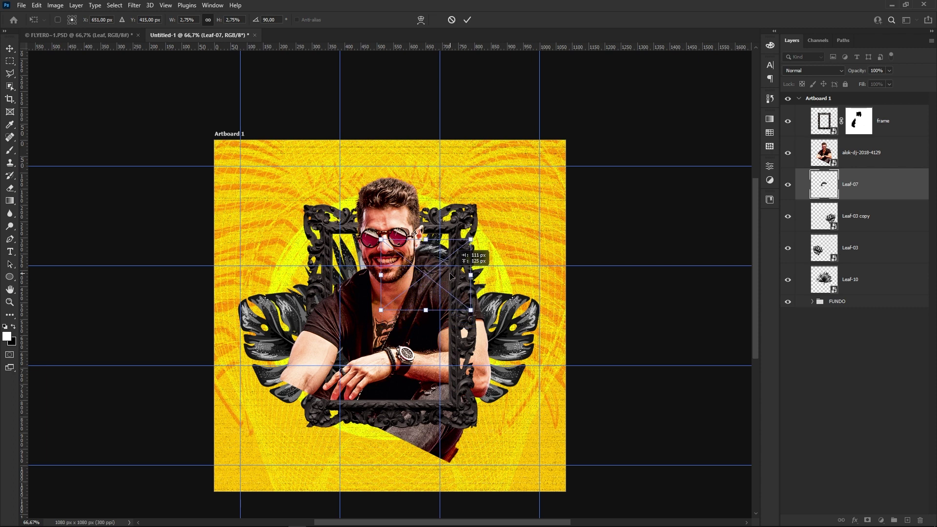
{"action": "left_click_drag", "start_coordinate": [472, 240], "coordinate": [457, 250]}
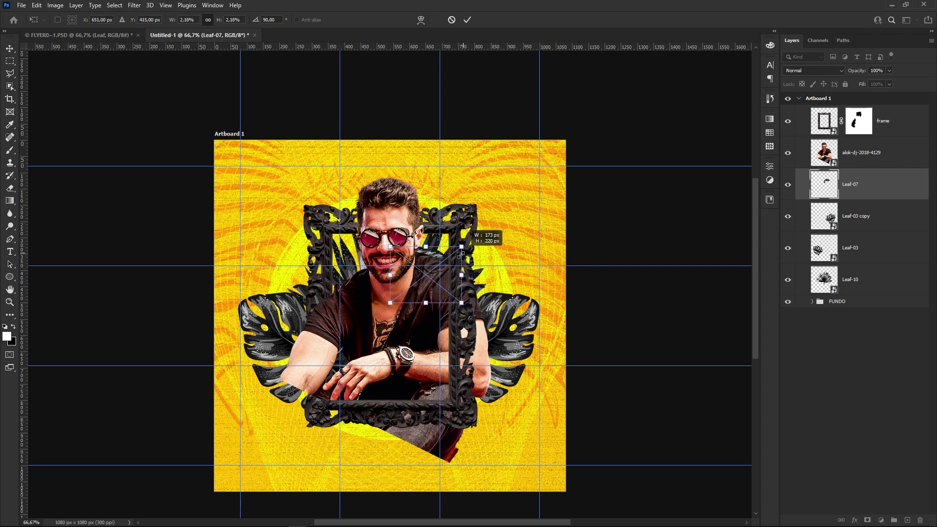
{"action": "left_click_drag", "start_coordinate": [432, 287], "coordinate": [443, 273]}
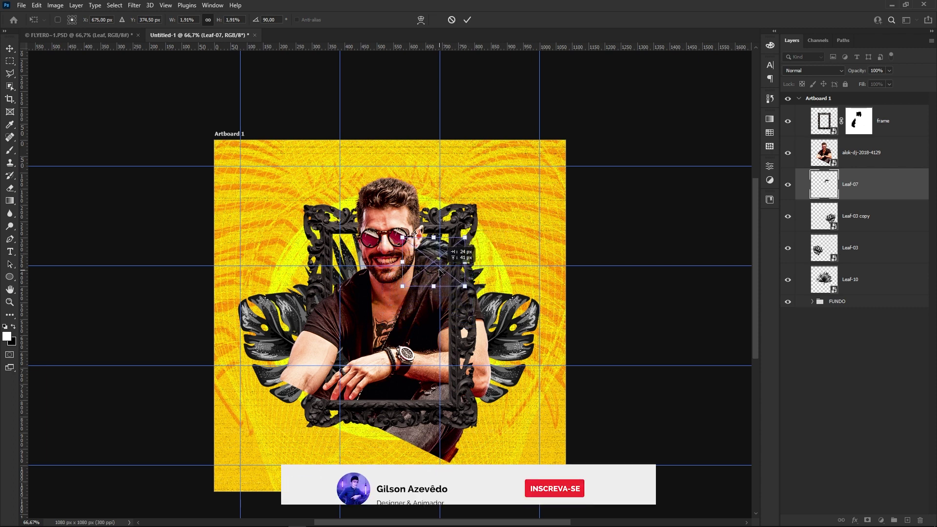
{"action": "key", "text": "Return"}
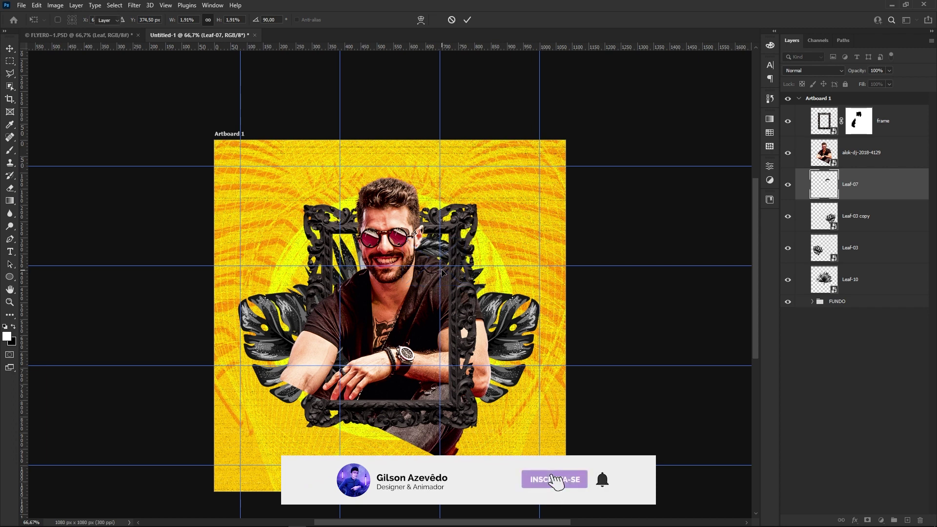
Group the four leaf layers into a group named FOLHAS.
{"action": "left_click", "coordinate": [861, 225]}
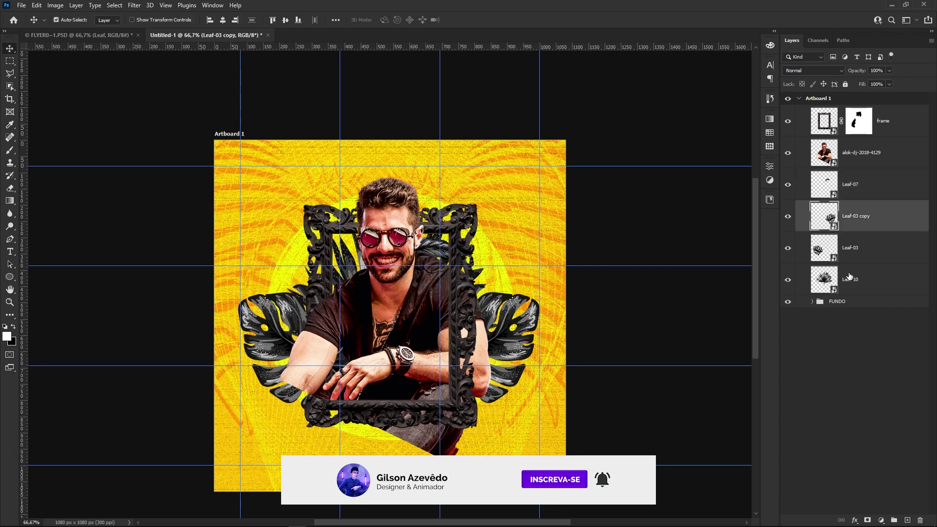
{"action": "left_click", "coordinate": [857, 195]}
{"action": "left_click", "coordinate": [874, 281], "text": "shift"}
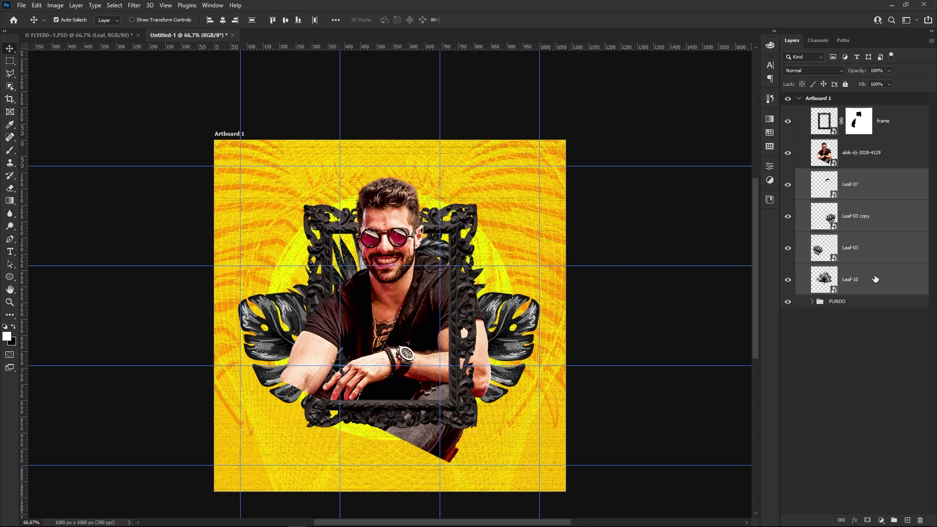
{"action": "key", "text": "ctrl+g"}
{"action": "double_click", "coordinate": [832, 177]}
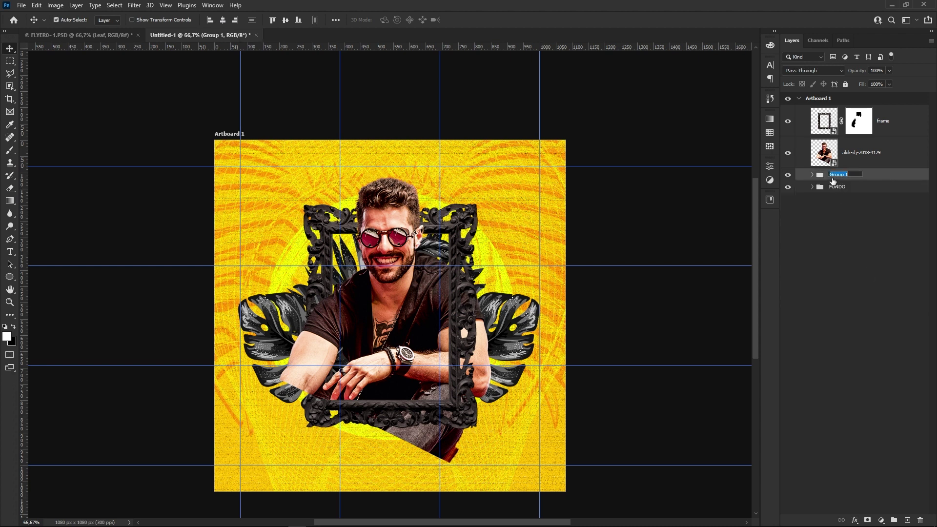
{"action": "type", "text": "FOLHAS"}
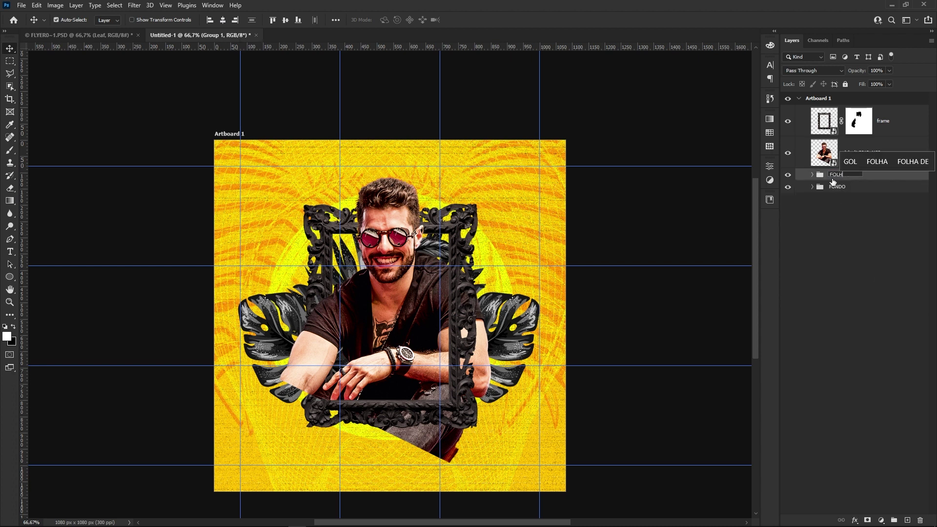
{"action": "key", "text": "Return"}
Group the frame and model photo into a group named MODELO.
{"action": "left_click", "coordinate": [898, 159]}
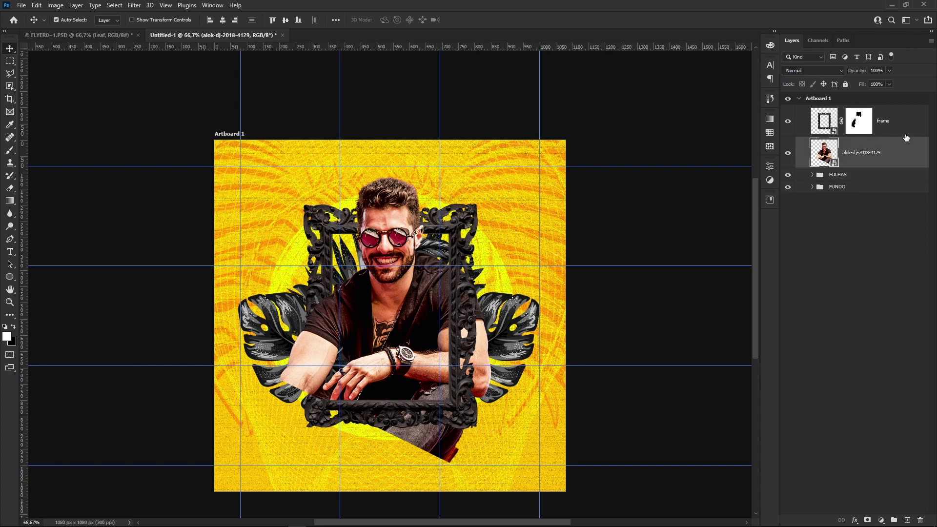
{"action": "left_click", "coordinate": [910, 124], "text": "shift"}
{"action": "key", "text": "ctrl+g"}
{"action": "double_click", "coordinate": [845, 111]}
{"action": "type", "text": "MODELO"}
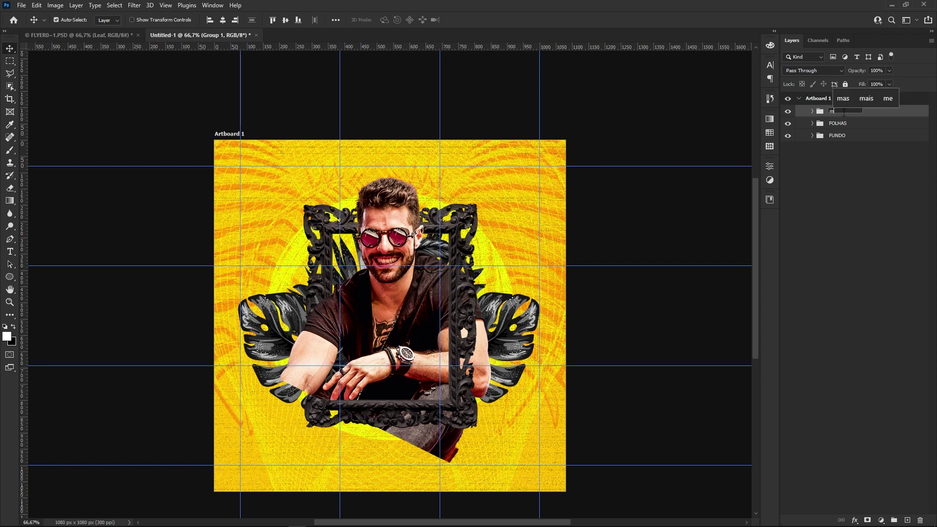
{"action": "key", "text": "Return"}
{"action": "left_click", "coordinate": [854, 136]}
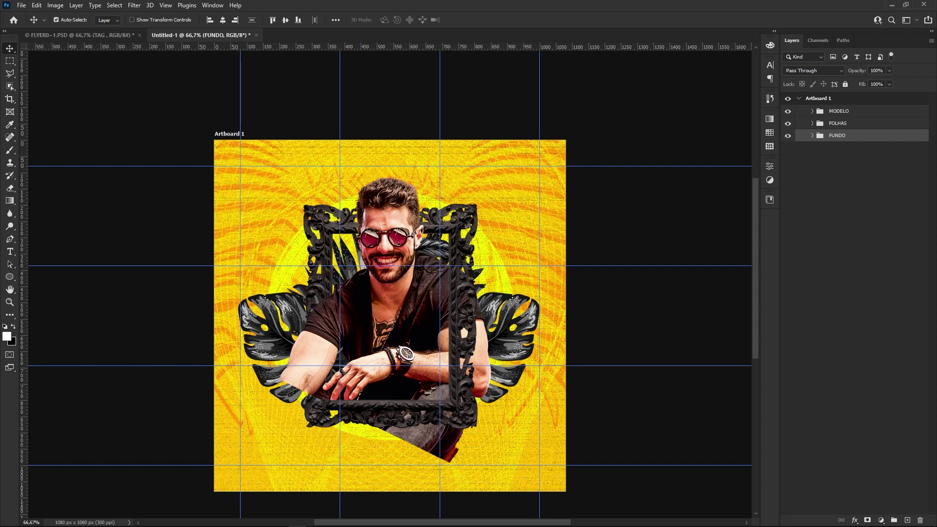
Drag Rectangle-1.png from the asset folder into the flyer.
{"action": "left_click", "coordinate": [387, 520]}
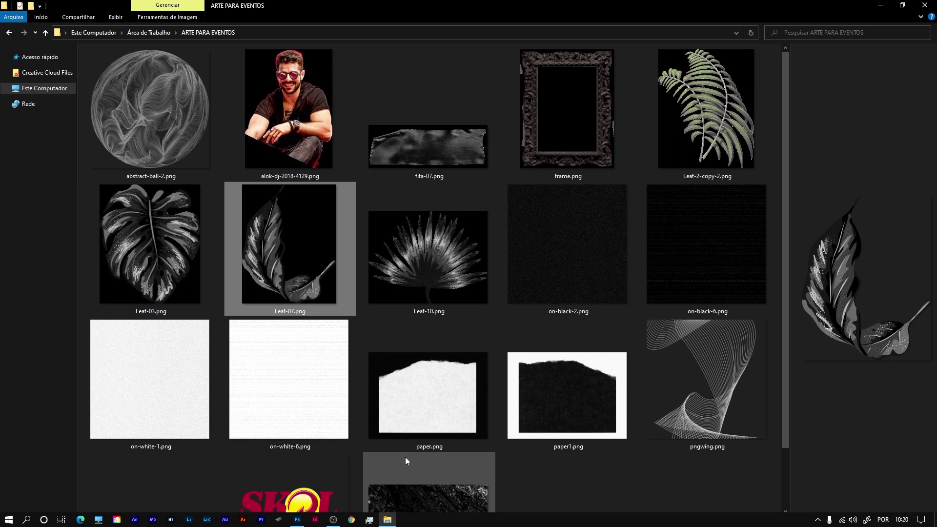
{"action": "scroll", "coordinate": [458, 221], "scroll_direction": "down", "scroll_amount": 1}
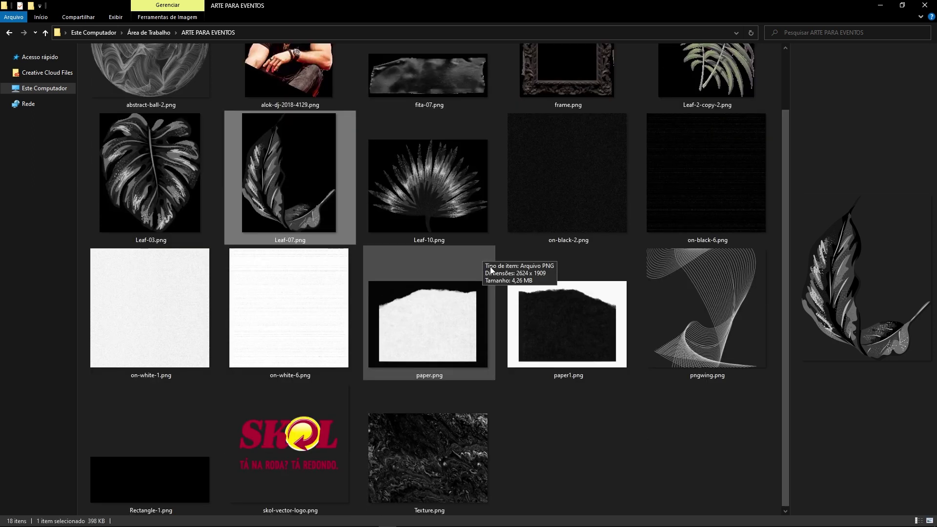
{"action": "left_click", "coordinate": [190, 502]}
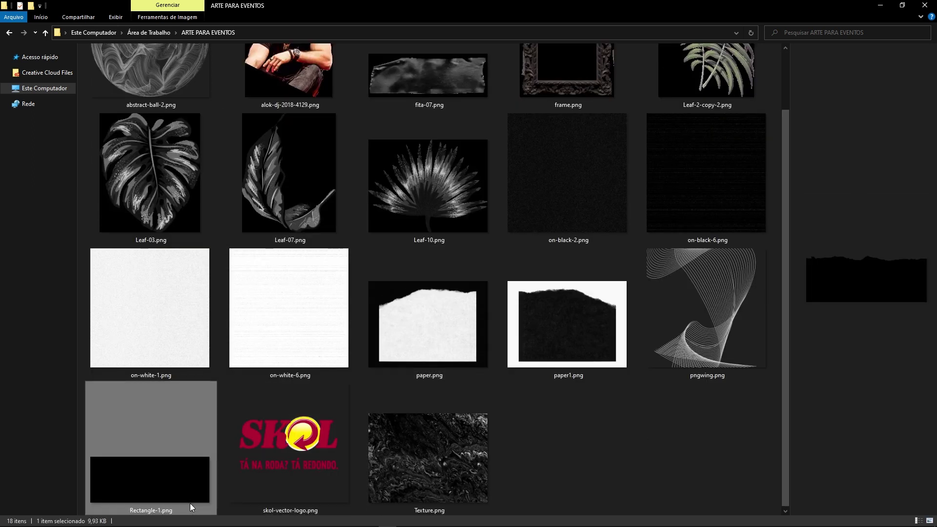
{"action": "mouse_move", "coordinate": [128, 485]}
{"action": "left_mouse_down"}
{"action": "mouse_move", "coordinate": [315, 519]}
{"action": "mouse_move", "coordinate": [341, 385]}
{"action": "left_mouse_up"}
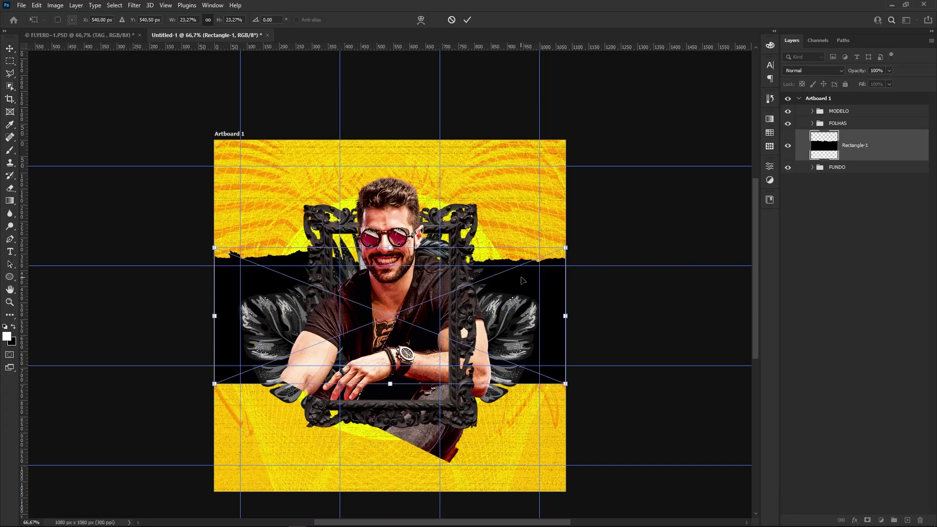
Place the black Rectangle-1 band low on the flyer, above all groups, slightly enlarged.
{"action": "left_click_drag", "start_coordinate": [523, 280], "coordinate": [523, 377]}
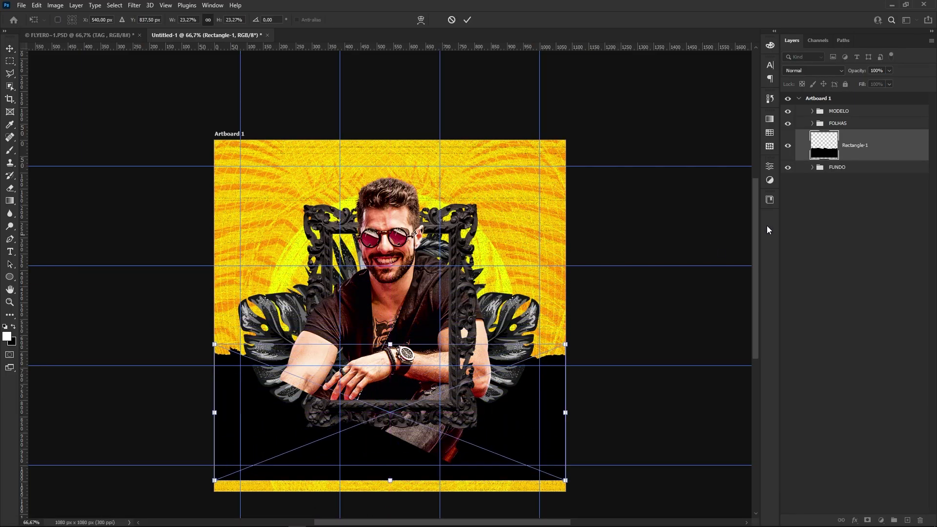
{"action": "key", "text": "Return"}
{"action": "left_click_drag", "start_coordinate": [857, 145], "coordinate": [864, 108]}
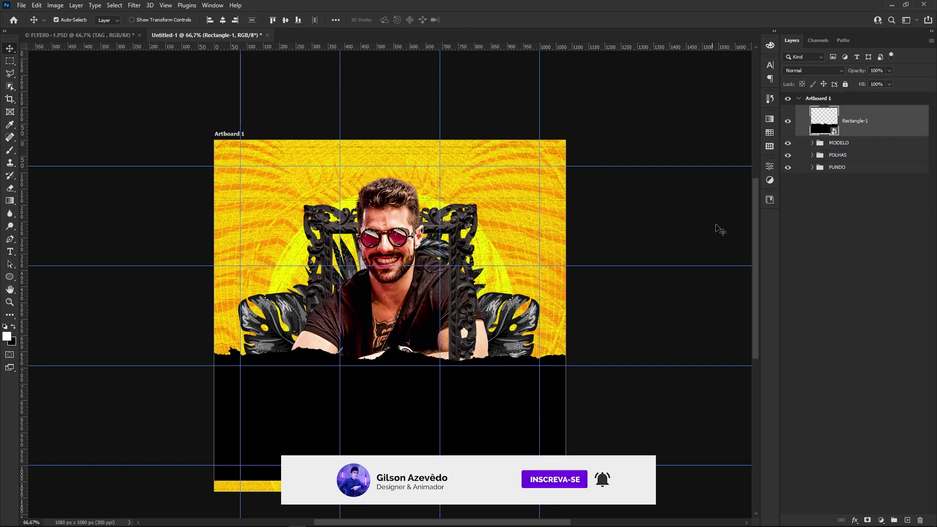
{"action": "scroll", "coordinate": [721, 229], "scroll_direction": "down", "scroll_amount": 2}
{"action": "key", "text": "ctrl+t"}
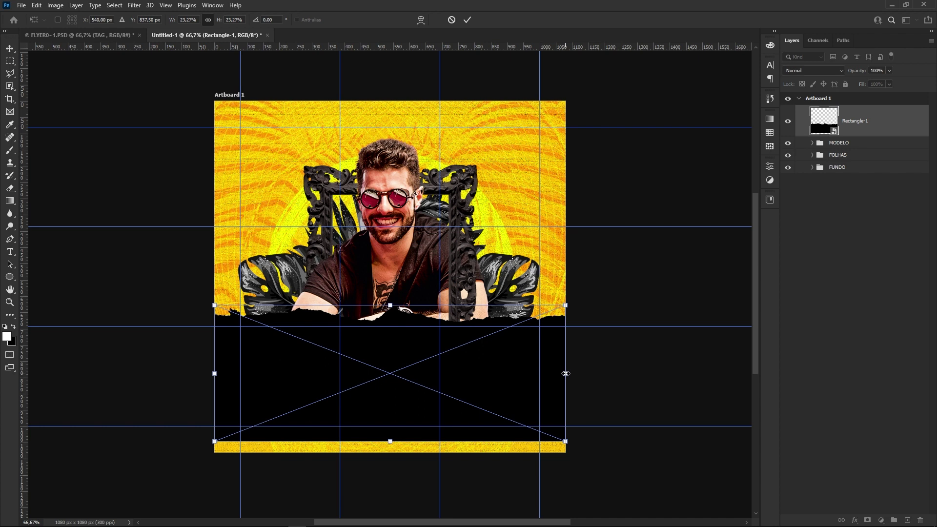
{"action": "left_click_drag", "start_coordinate": [565, 373], "coordinate": [591, 373]}
{"action": "left_click_drag", "start_coordinate": [514, 368], "coordinate": [526, 428]}
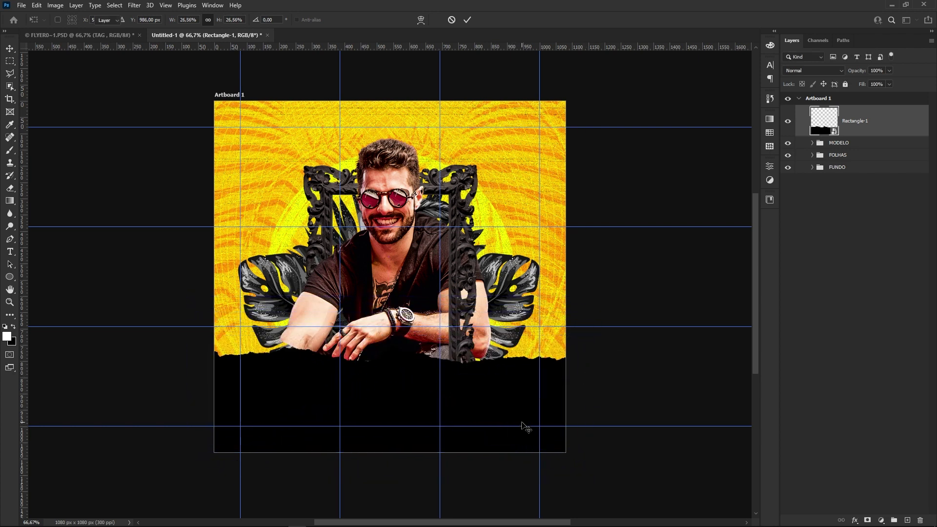
{"action": "key", "text": "Return"}
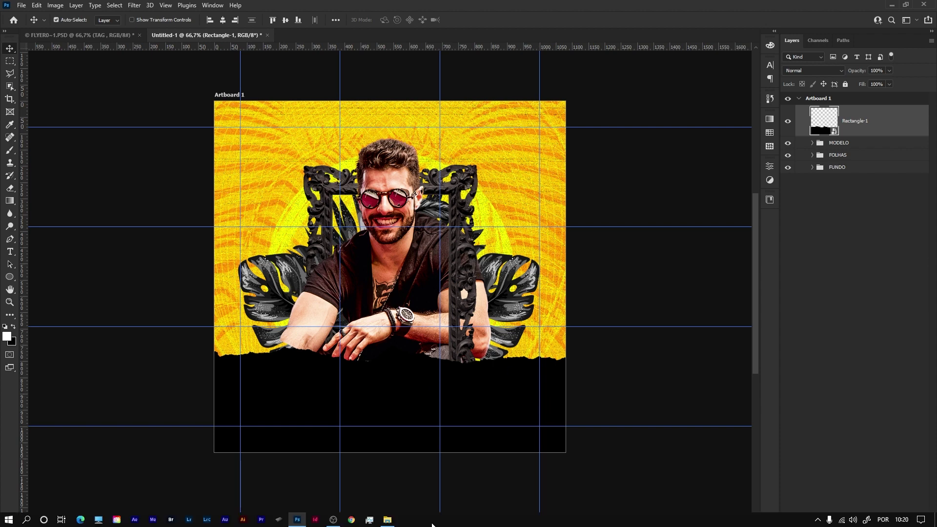
Drag Texture.png from the asset folder onto the flyer.
{"action": "left_click", "coordinate": [394, 521]}
{"action": "left_click", "coordinate": [461, 415]}
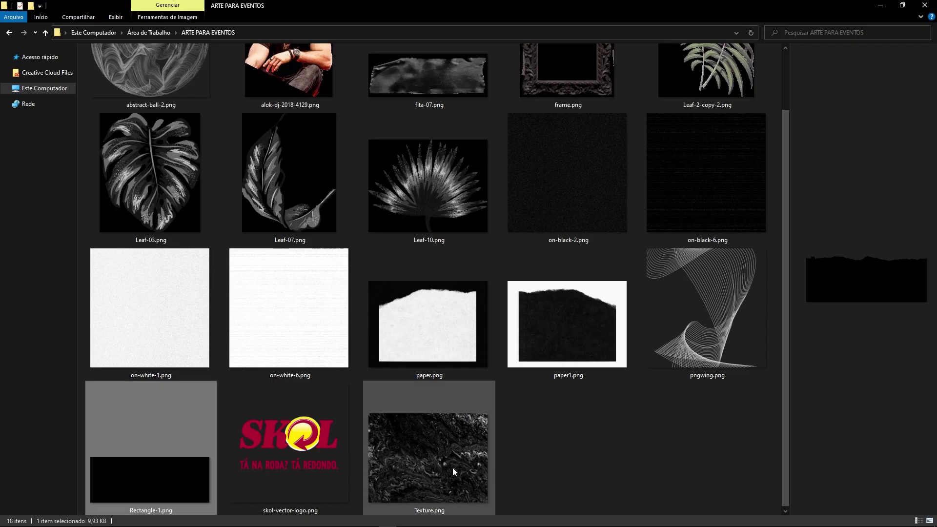
{"action": "left_click_drag", "start_coordinate": [441, 466], "coordinate": [329, 424]}
Place the texture over the band and clip it to Rectangle-1 as a clipping mask.
{"action": "left_click_drag", "start_coordinate": [486, 253], "coordinate": [485, 350]}
{"action": "key", "text": "Return"}
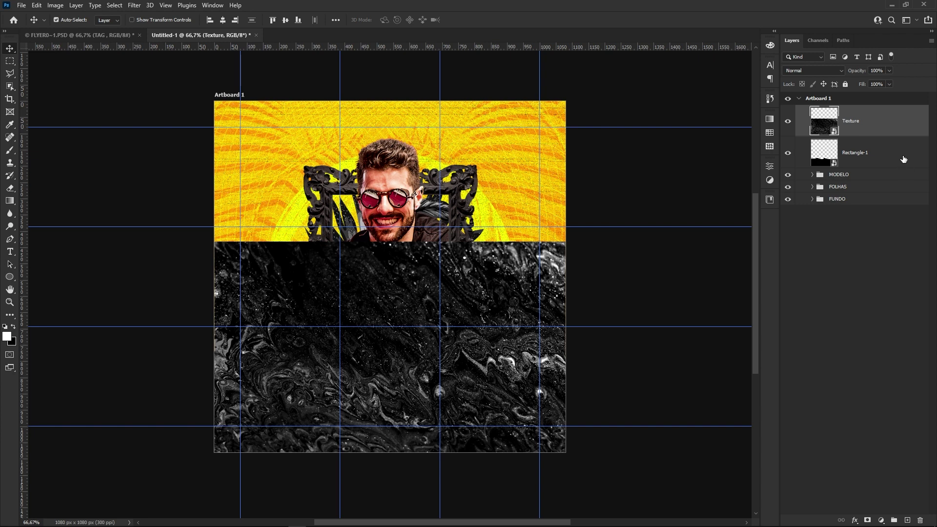
{"action": "right_click", "coordinate": [890, 121]}
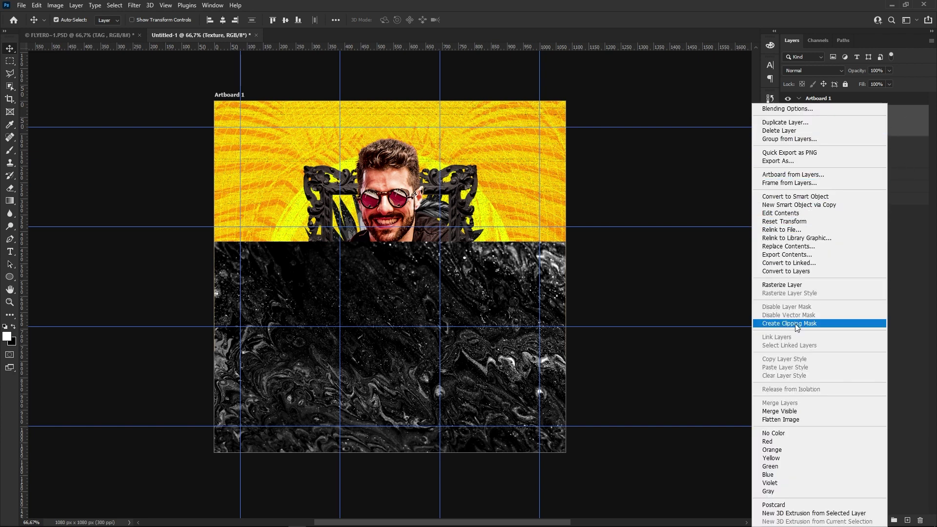
{"action": "left_click", "coordinate": [811, 324]}
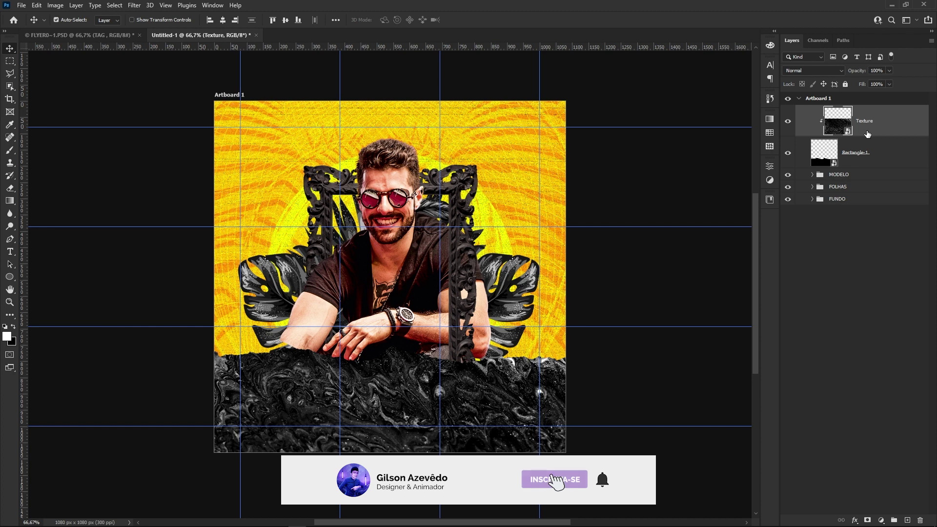
{"action": "key", "text": "ctrl+alt+g"}
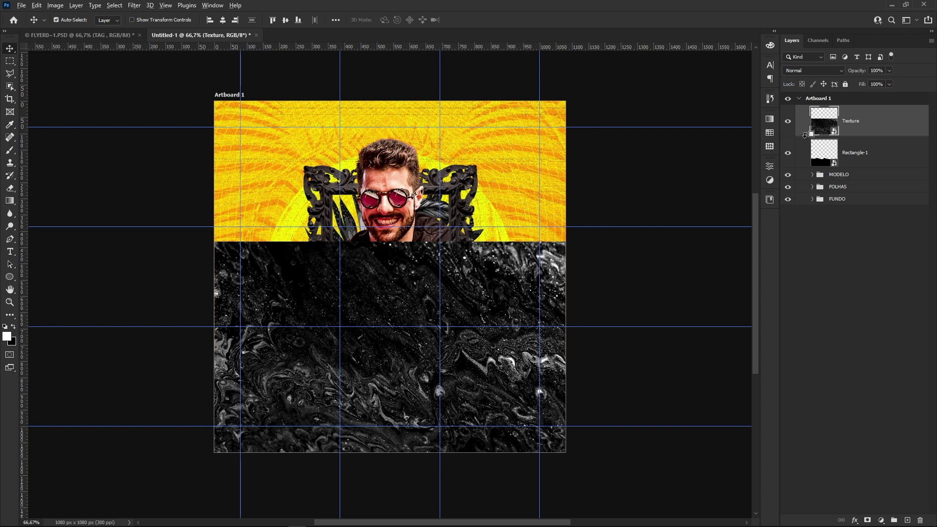
{"action": "left_click", "coordinate": [805, 134], "text": "alt"}
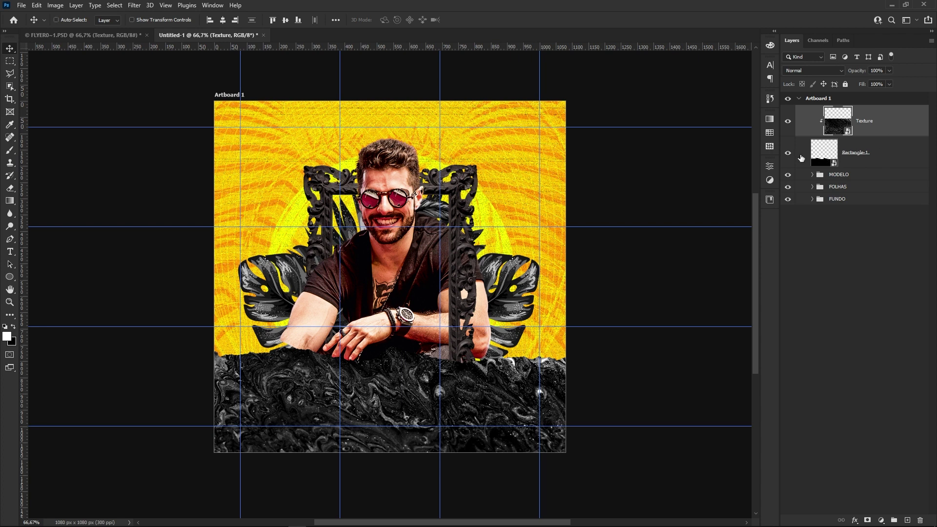
Move the clipped texture down over the band and enlarge it slightly.
{"action": "key", "text": "ctrl+t"}
{"action": "left_click_drag", "start_coordinate": [488, 386], "coordinate": [489, 439]}
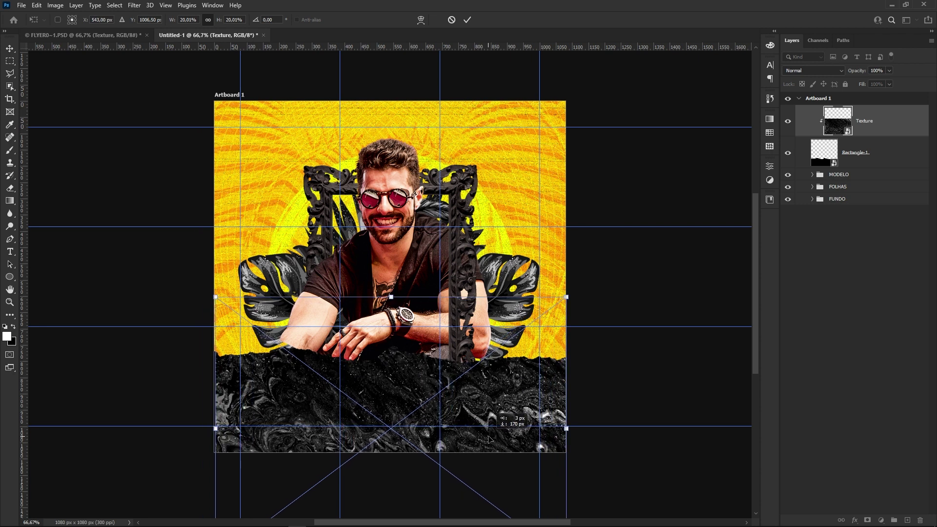
{"action": "left_click_drag", "start_coordinate": [569, 303], "coordinate": [583, 300]}
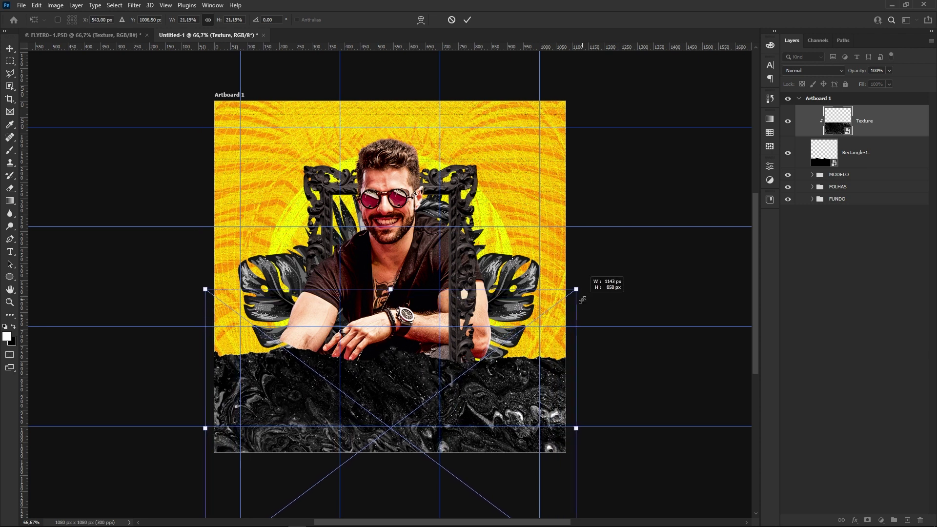
{"action": "key", "text": "Return"}
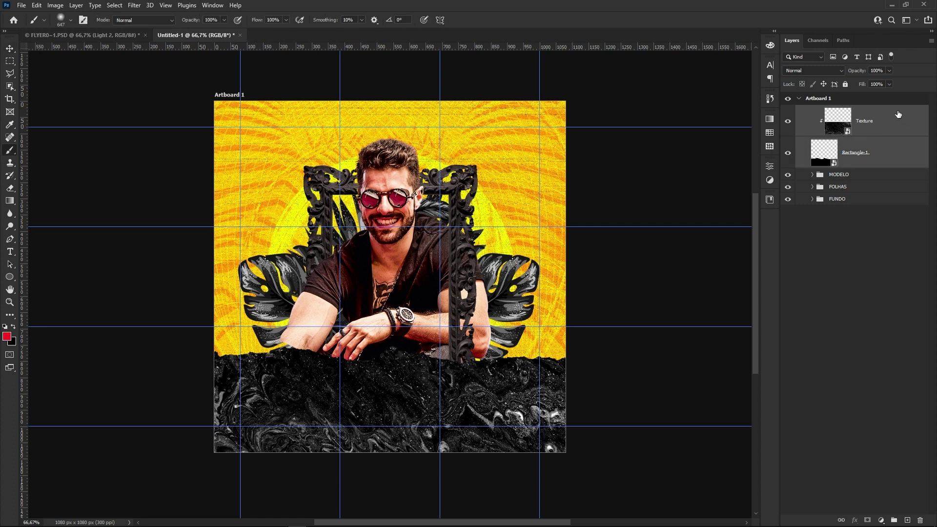
Group the texture and black band into a group named TAG.
{"action": "key", "text": "ctrl+g"}
{"action": "double_click", "coordinate": [843, 111]}
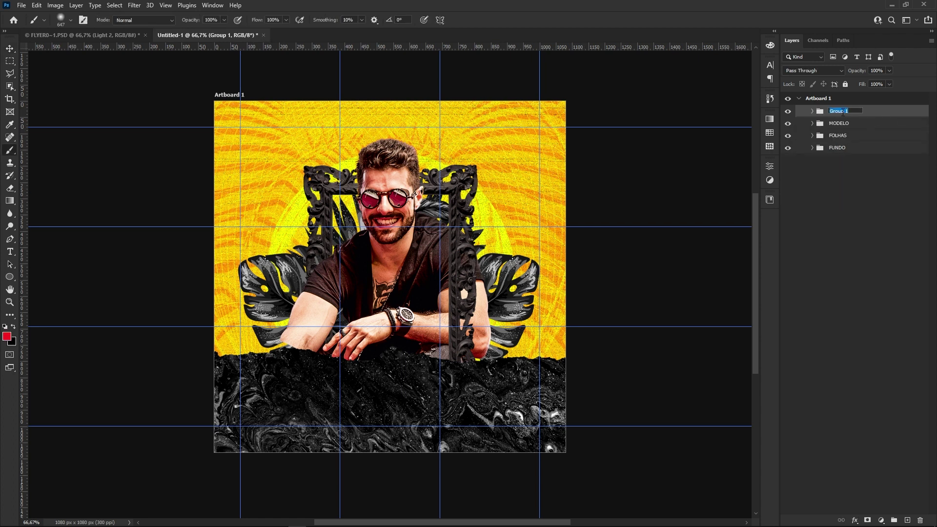
{"action": "type", "text": "TAG"}
{"action": "left_click", "coordinate": [883, 114]}
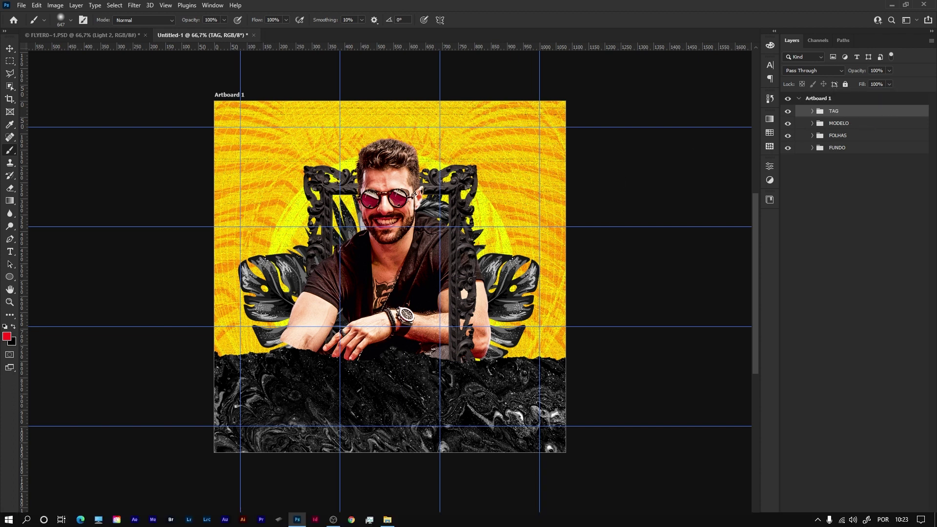
{"action": "left_click", "coordinate": [388, 520]}
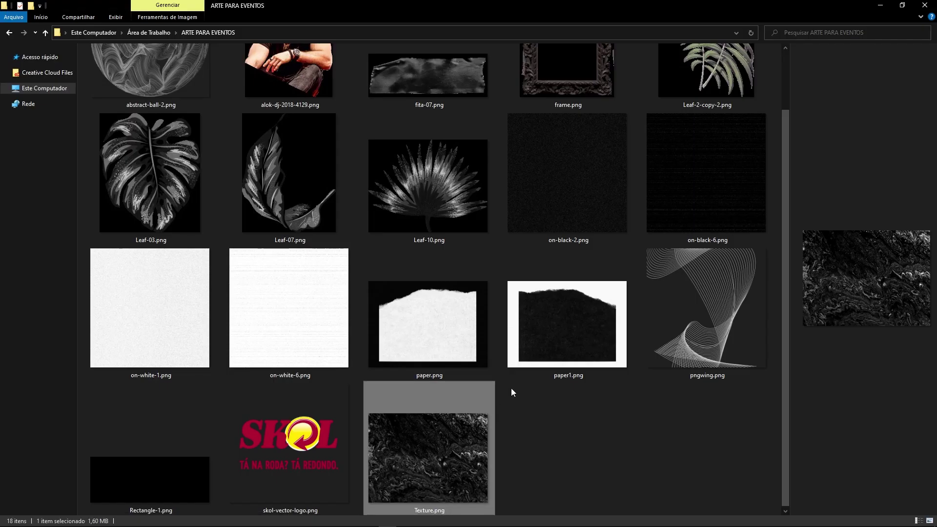
Drag fita-07.png from File Explorer onto the Photoshop flyer as a new layer.
{"action": "scroll", "coordinate": [511, 389], "scroll_direction": "up", "scroll_amount": 2}
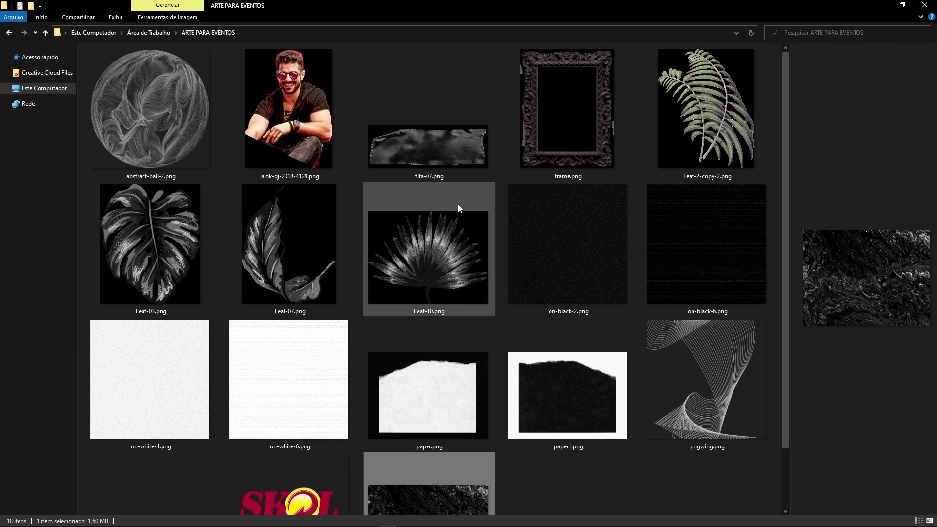
{"action": "left_click_drag", "start_coordinate": [420, 155], "coordinate": [442, 507]}
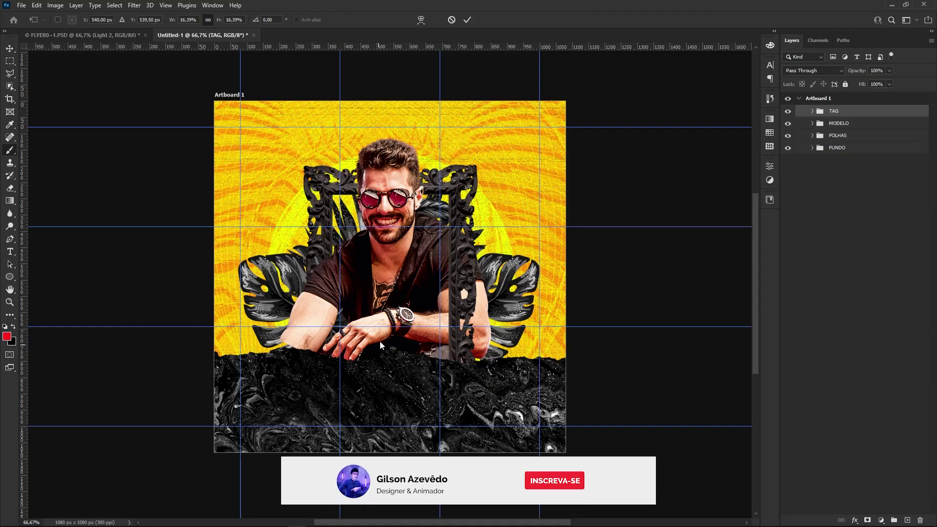
{"action": "mouse_move", "coordinate": [442, 508]}
{"action": "left_mouse_down"}
{"action": "mouse_move", "coordinate": [559, 238]}
{"action": "mouse_move", "coordinate": [458, 252]}
{"action": "mouse_move", "coordinate": [422, 357]}
{"action": "left_mouse_up"}
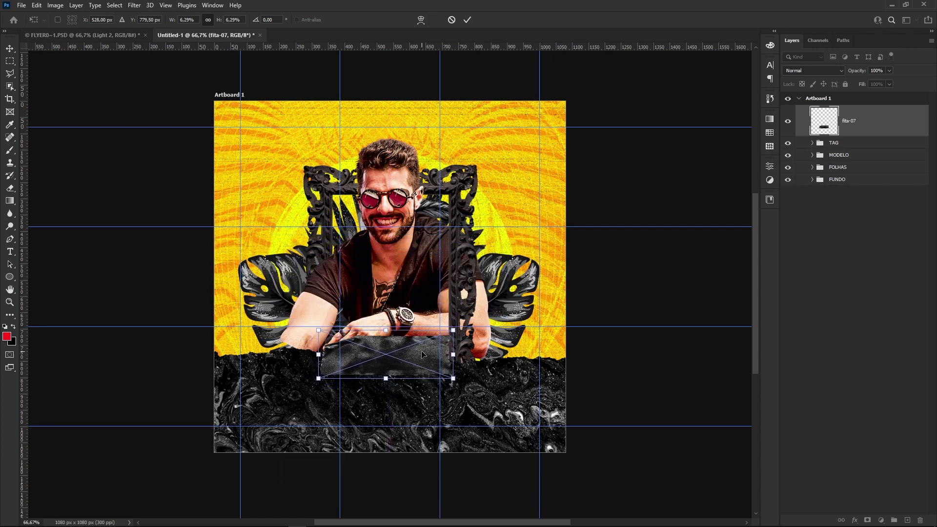
Shrink the fita-07 tape to about 5.30% along the black band's top edge, then zoom in on it.
{"action": "key", "text": "Return"}
{"action": "key", "text": "ctrl+t"}
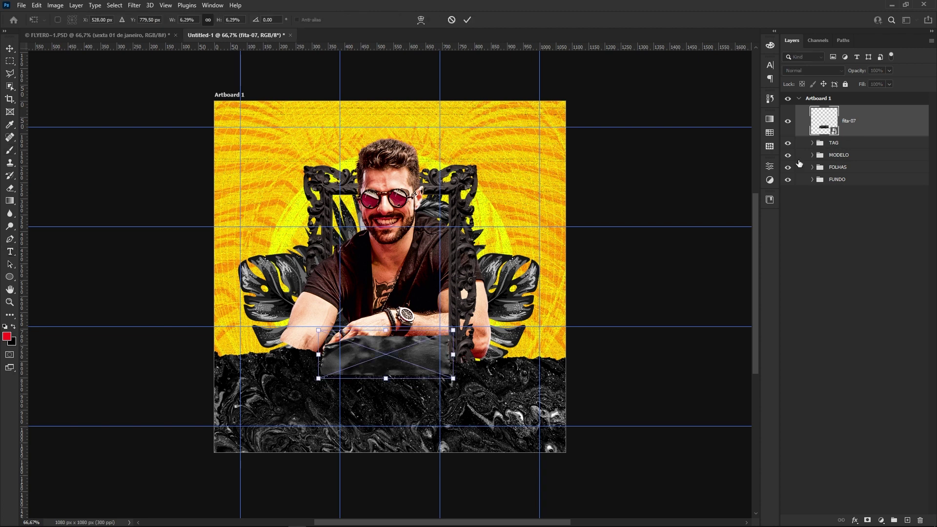
{"action": "left_click_drag", "start_coordinate": [453, 330], "coordinate": [444, 336]}
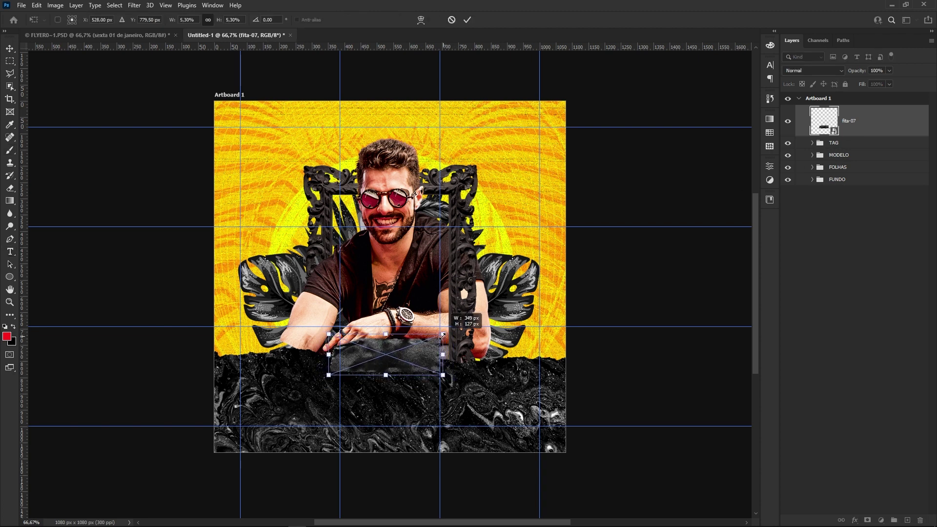
{"action": "key", "text": "Return"}
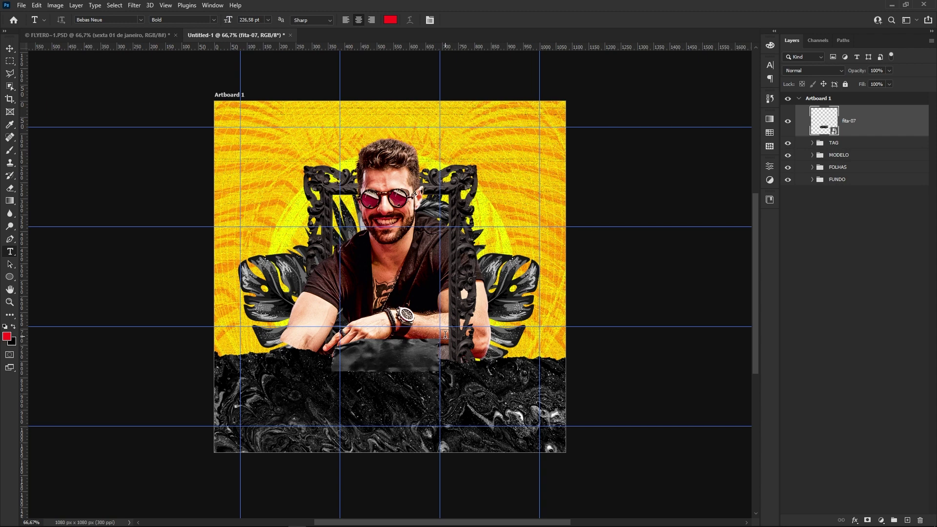
{"action": "scroll", "coordinate": [446, 335], "scroll_direction": "up", "scroll_amount": 2}
{"action": "scroll", "coordinate": [446, 335], "scroll_direction": "up", "scroll_amount": 2}
{"action": "mouse_move", "coordinate": [458, 332]}
{"action": "left_mouse_down"}
{"action": "mouse_move", "coordinate": [457, 173]}
{"action": "mouse_move", "coordinate": [502, 85]}
{"action": "left_mouse_up"}
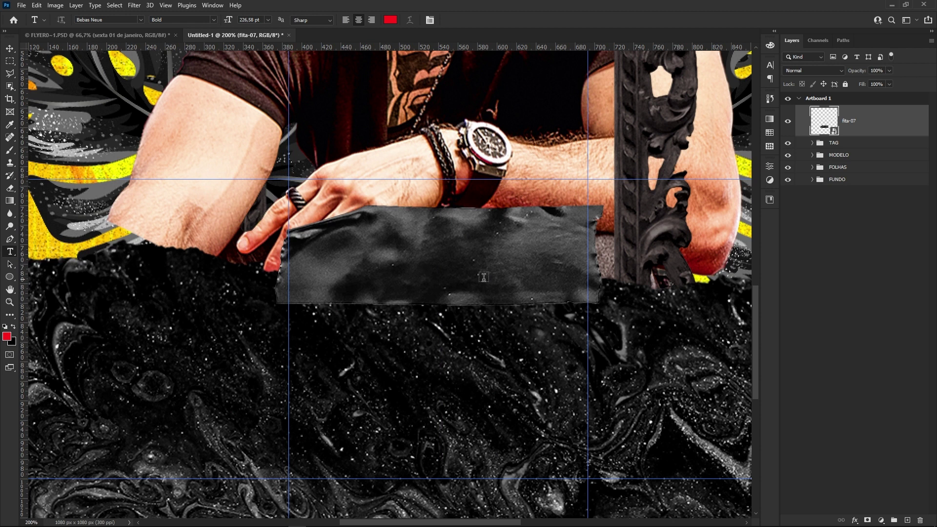
Type the headline 'SEXTA 07 DE MAIOR' on the tape and colour it white.
{"action": "left_click", "coordinate": [331, 265]}
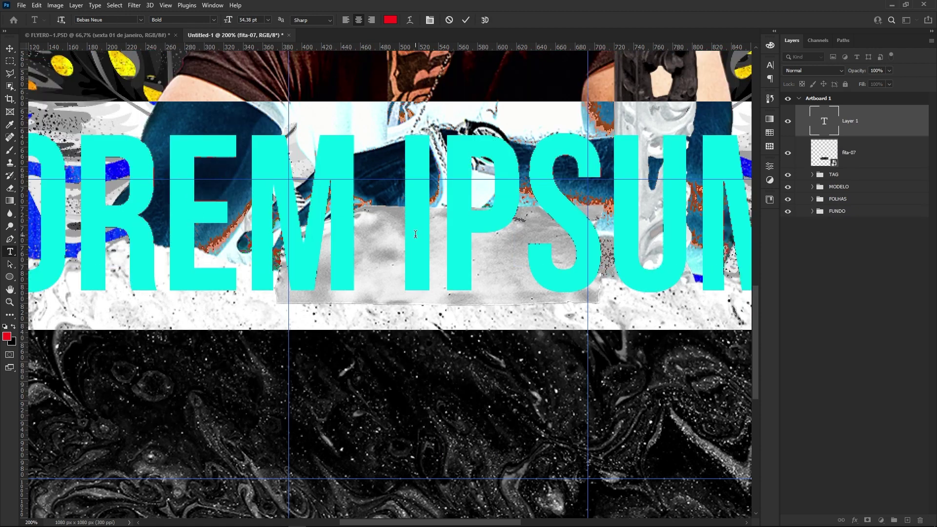
{"action": "type", "text": "SE"}
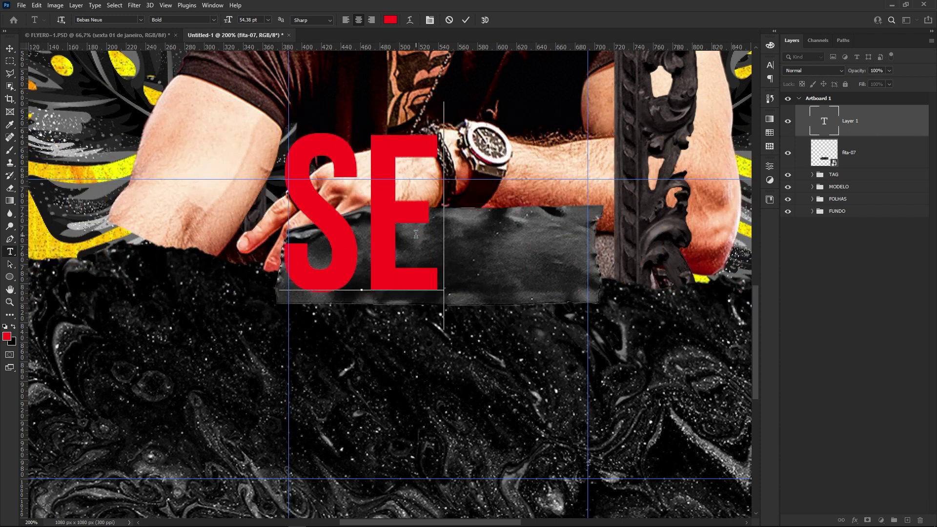
{"action": "type", "text": "XTA 07"}
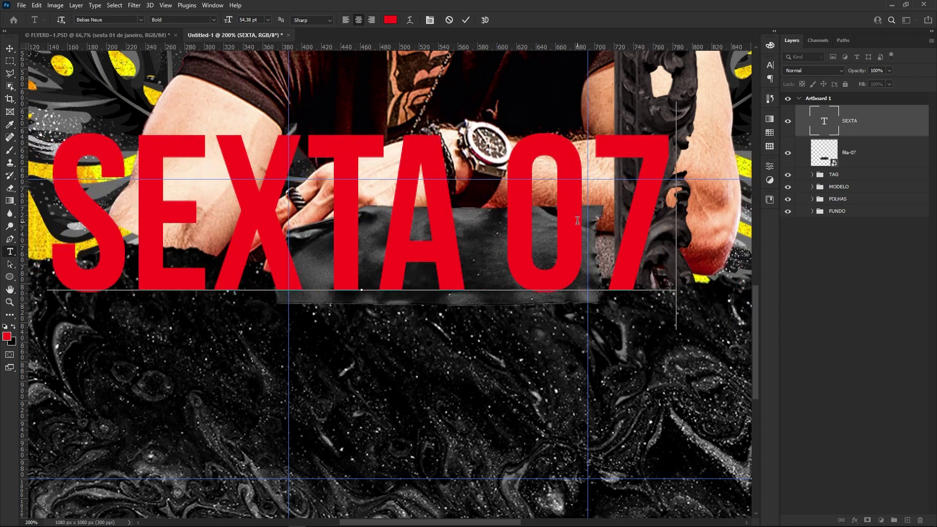
{"action": "type", "text": " D"}
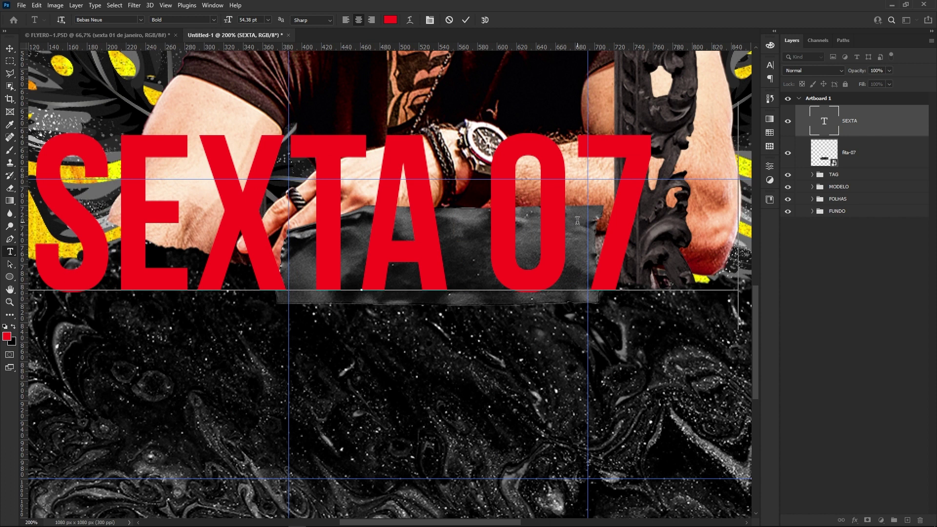
{"action": "type", "text": "E MA"}
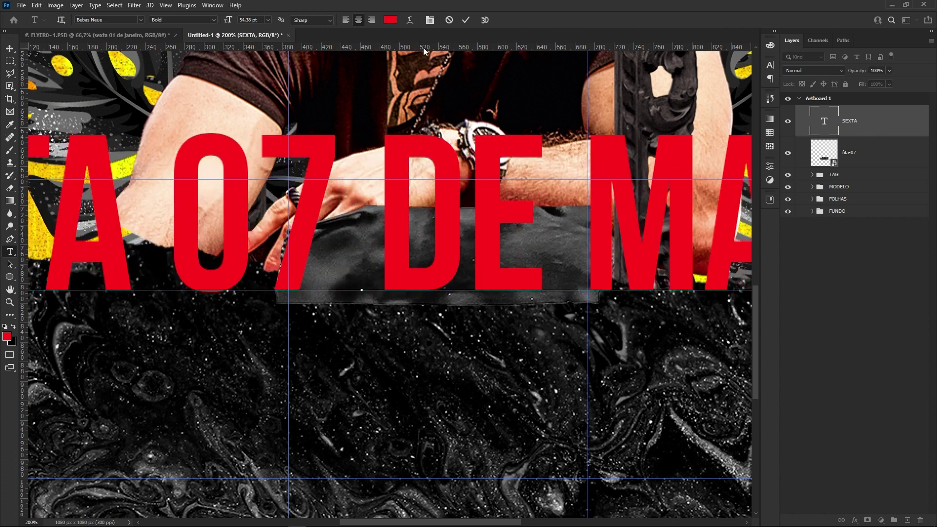
{"action": "key", "text": "ctrl+a"}
{"action": "left_click", "coordinate": [391, 19]}
{"action": "left_click", "coordinate": [551, 144]}
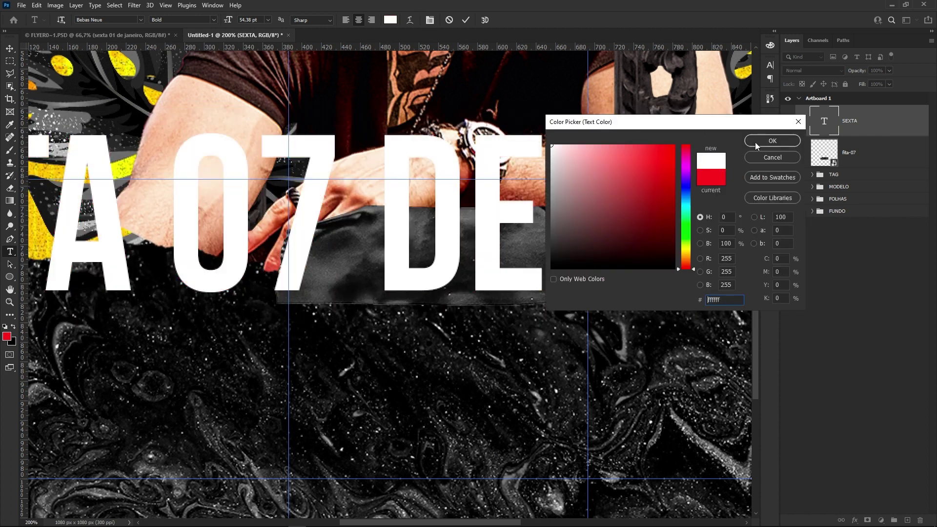
{"action": "left_click", "coordinate": [756, 142]}
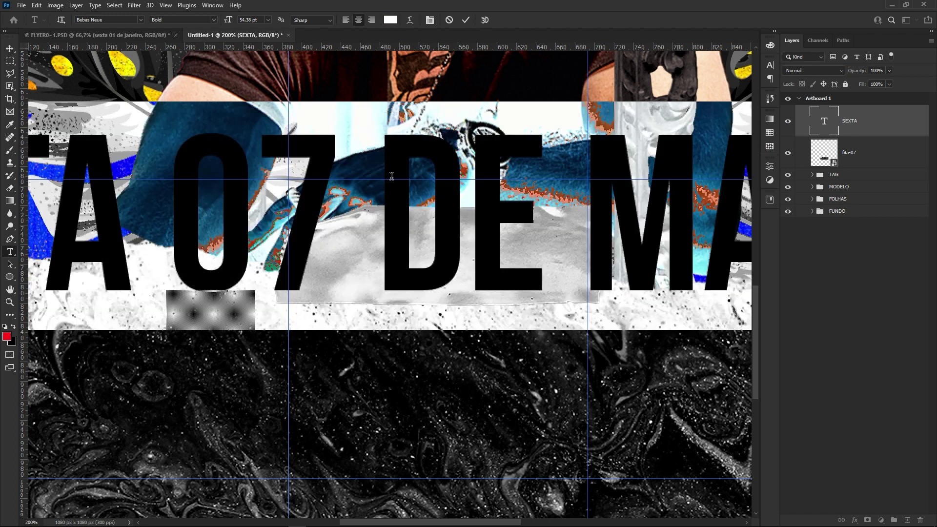
{"action": "left_click", "coordinate": [391, 19]}
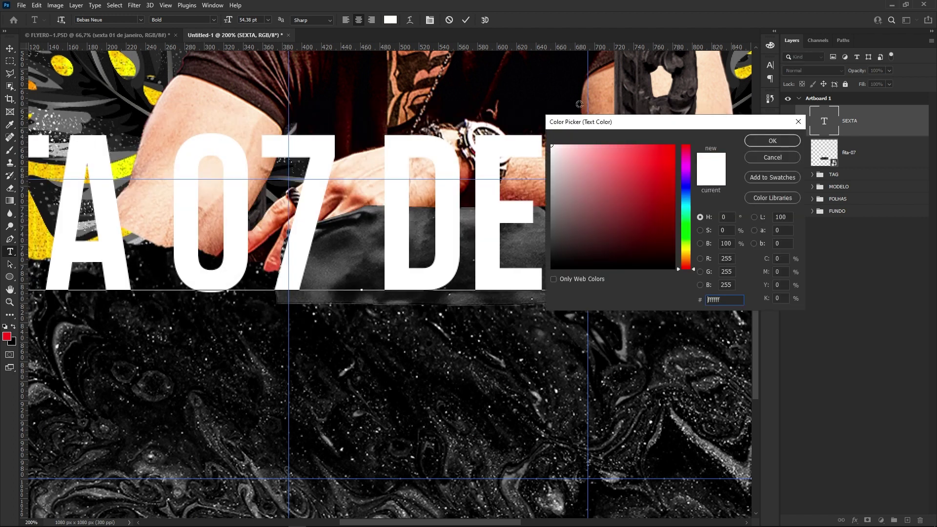
{"action": "left_click", "coordinate": [773, 141]}
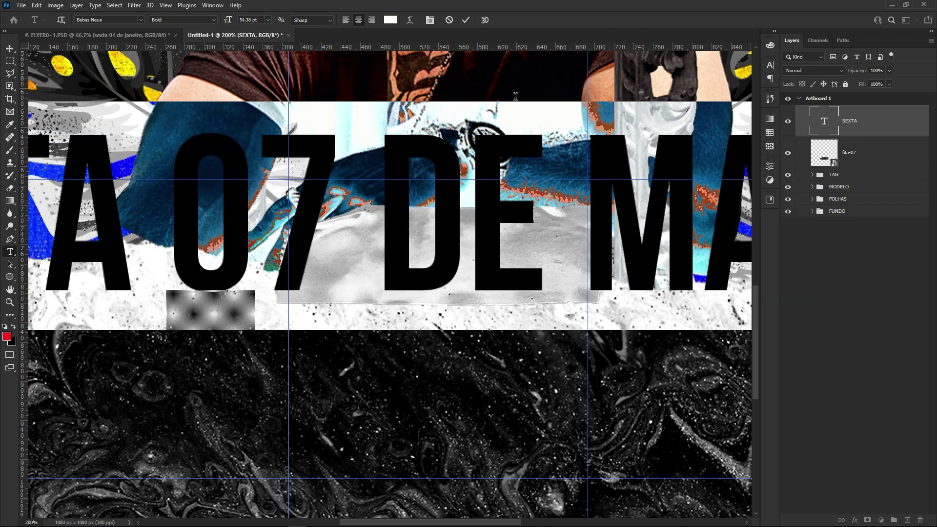
{"action": "left_click", "coordinate": [10, 49]}
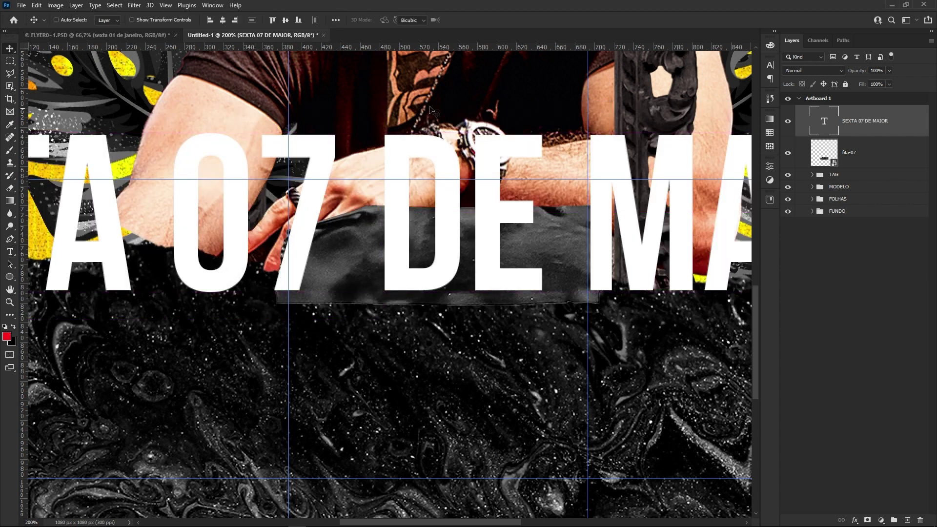
Scale the white headline down and centre it on the dark tape band.
{"action": "key", "text": "ctrl+t"}
{"action": "mouse_move", "coordinate": [362, 103]}
{"action": "left_mouse_down"}
{"action": "mouse_move", "coordinate": [229, 157]}
{"action": "mouse_move", "coordinate": [146, 175]}
{"action": "left_mouse_up"}
{"action": "left_click_drag", "start_coordinate": [407, 223], "coordinate": [511, 274]}
{"action": "mouse_move", "coordinate": [656, 223]}
{"action": "left_mouse_down"}
{"action": "mouse_move", "coordinate": [527, 244]}
{"action": "mouse_move", "coordinate": [549, 258]}
{"action": "left_mouse_up"}
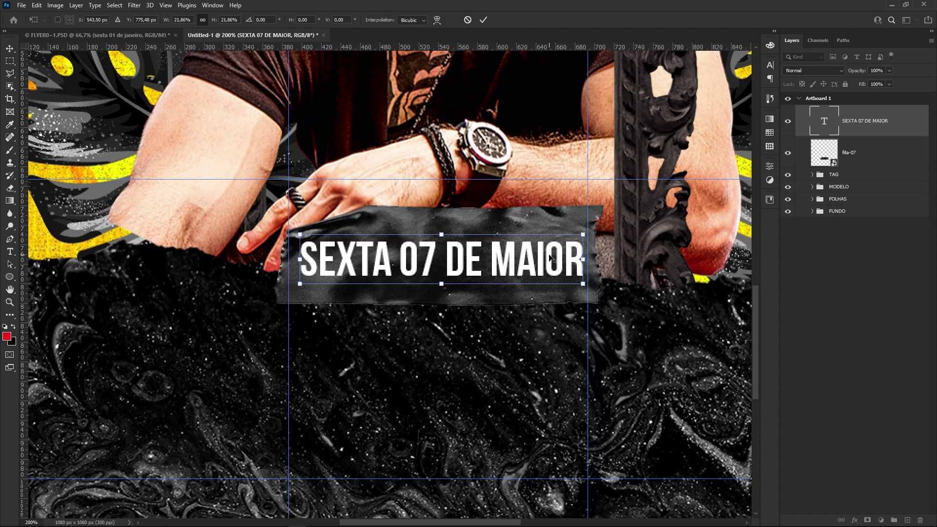
Widen the fita-07 tape band with proportions locked.
{"action": "key", "text": "Return"}
{"action": "left_click", "coordinate": [844, 158]}
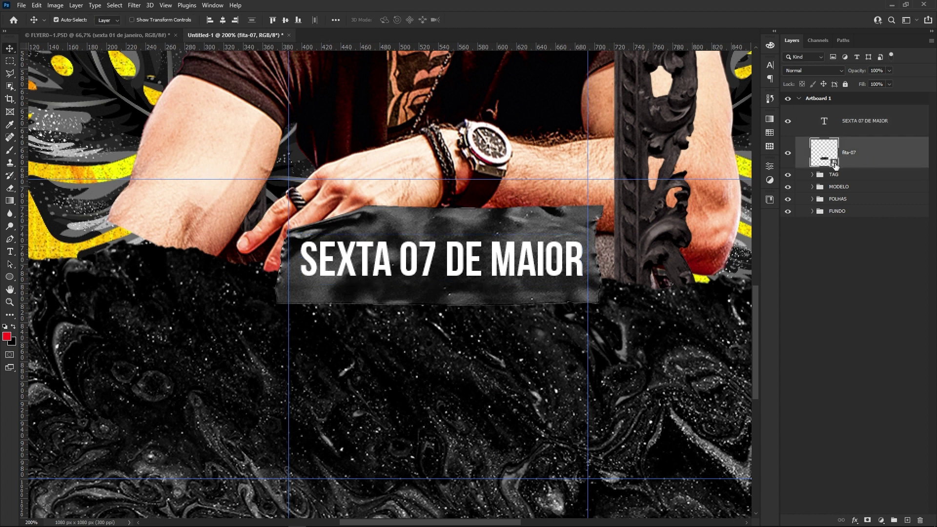
{"action": "key", "text": "ctrl+t"}
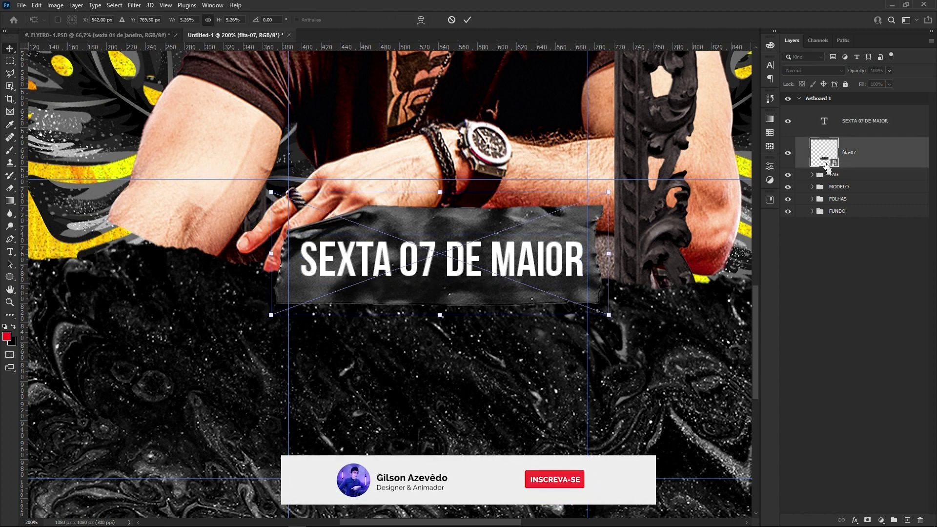
{"action": "left_click", "coordinate": [205, 21]}
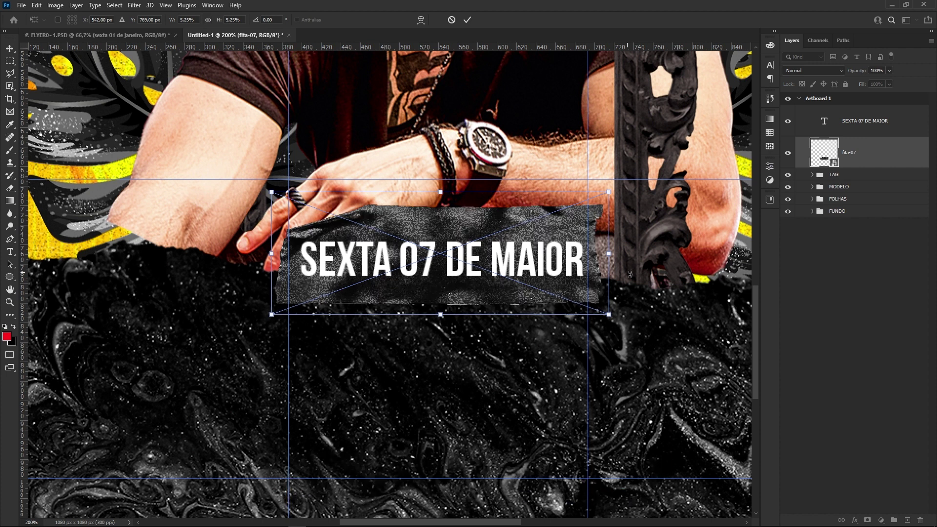
{"action": "left_click_drag", "start_coordinate": [609, 258], "coordinate": [679, 254]}
{"action": "key", "text": "Return"}
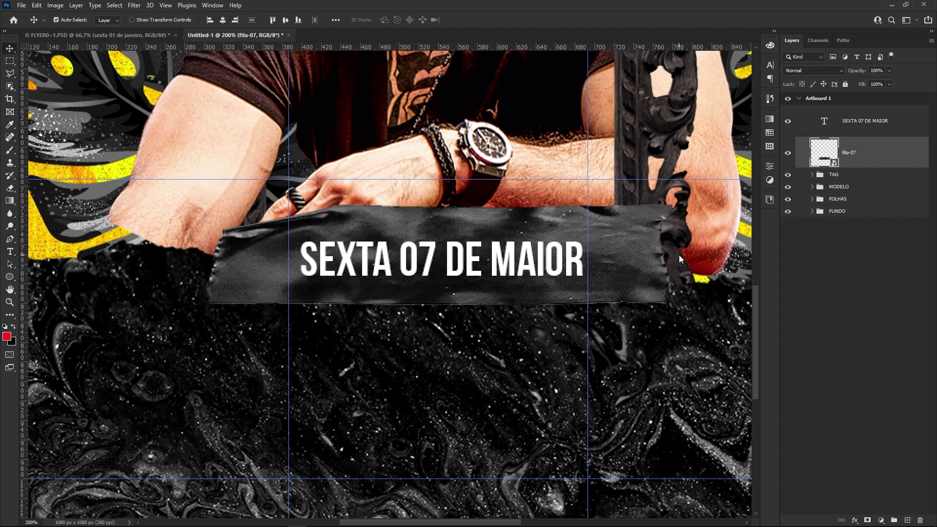
Enlarge the white headline to about 128% so it fills the band.
{"action": "double_click", "coordinate": [448, 258]}
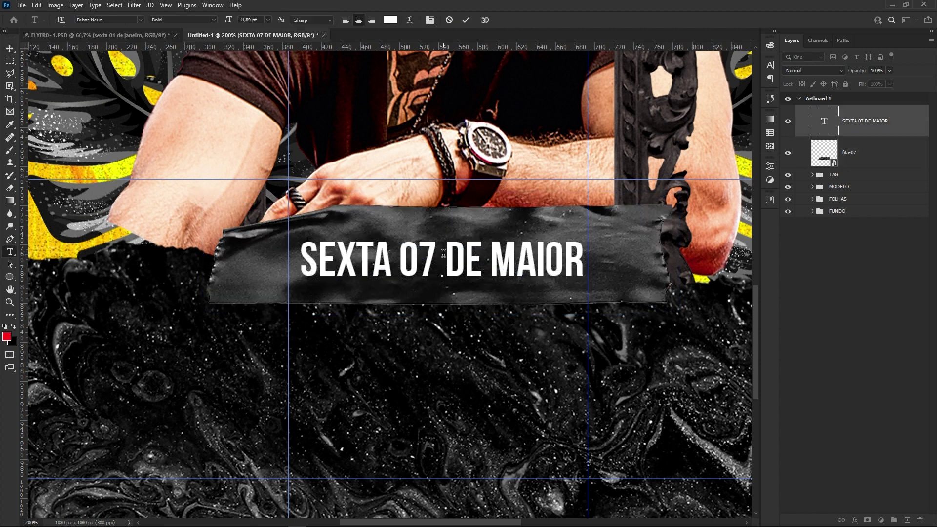
{"action": "left_click", "coordinate": [16, 52]}
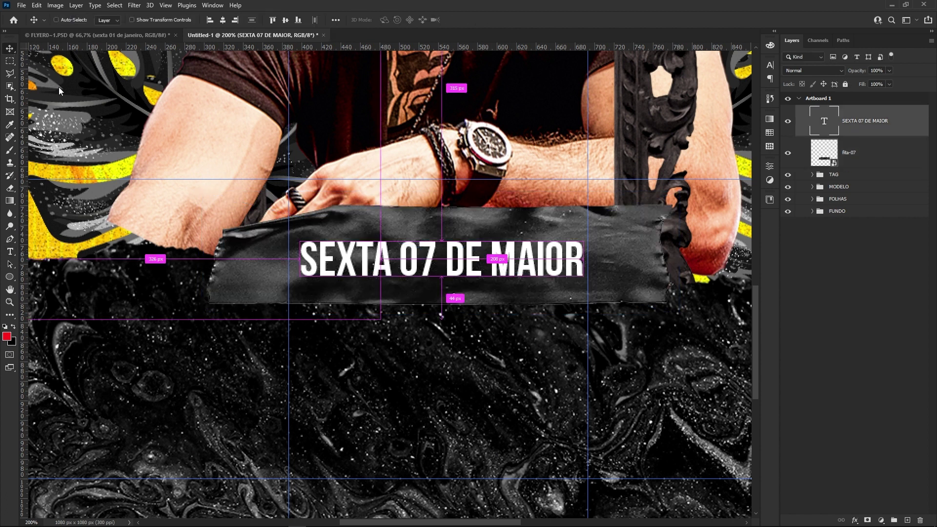
{"action": "key", "text": "ctrl+t"}
{"action": "left_click_drag", "start_coordinate": [582, 235], "coordinate": [614, 228]}
{"action": "key", "text": "ctrl+z"}
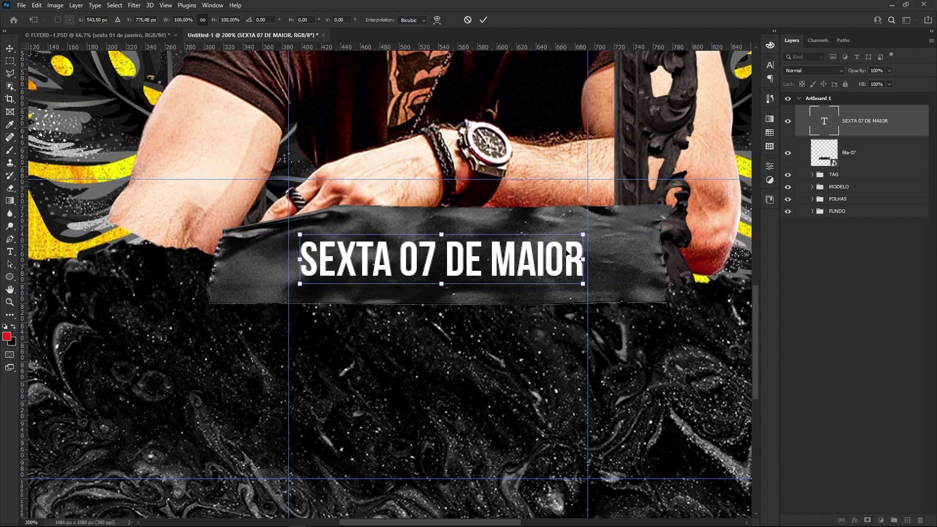
{"action": "left_click_drag", "start_coordinate": [585, 233], "coordinate": [627, 227]}
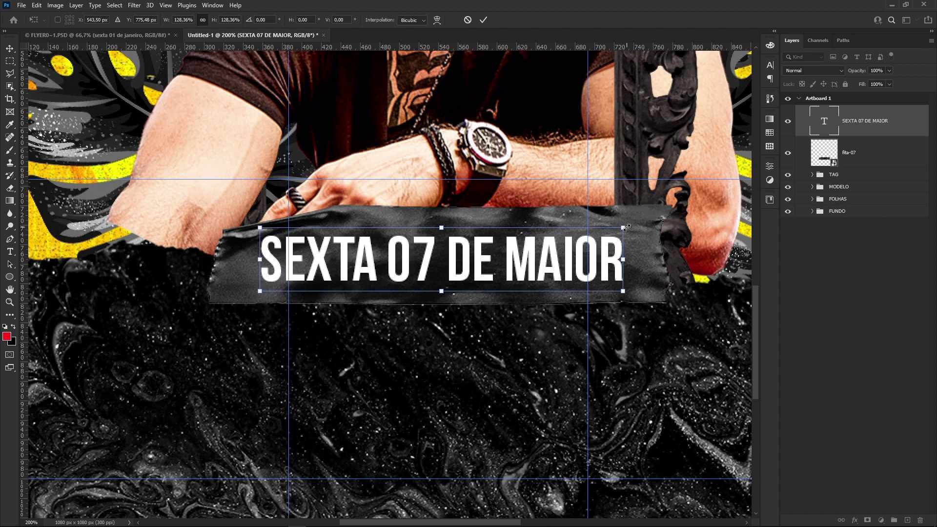
{"action": "key", "text": "Return"}
Change the label to 'SEXTA 07 DE MAIO' and colour '07' red #ff4343.
{"action": "double_click", "coordinate": [584, 250]}
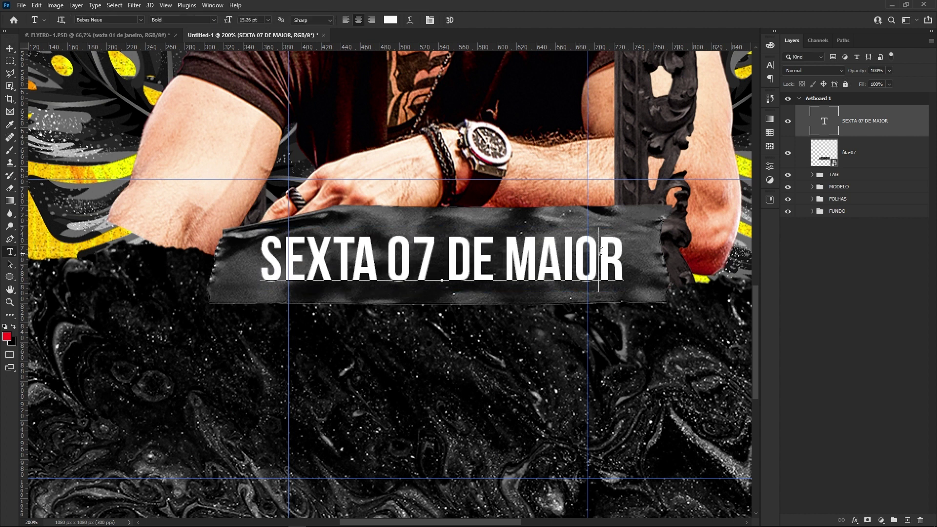
{"action": "key", "text": "BackSpace"}
{"action": "left_click", "coordinate": [481, 253]}
{"action": "left_click", "coordinate": [440, 248]}
{"action": "double_click", "coordinate": [431, 248]}
{"action": "left_click", "coordinate": [408, 249]}
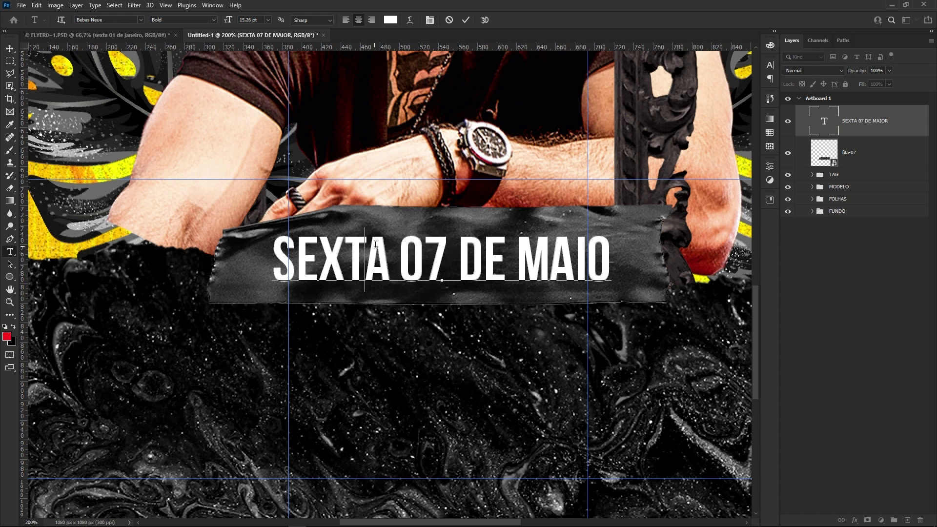
{"action": "left_click_drag", "start_coordinate": [409, 249], "coordinate": [444, 251]}
{"action": "left_click", "coordinate": [389, 20]}
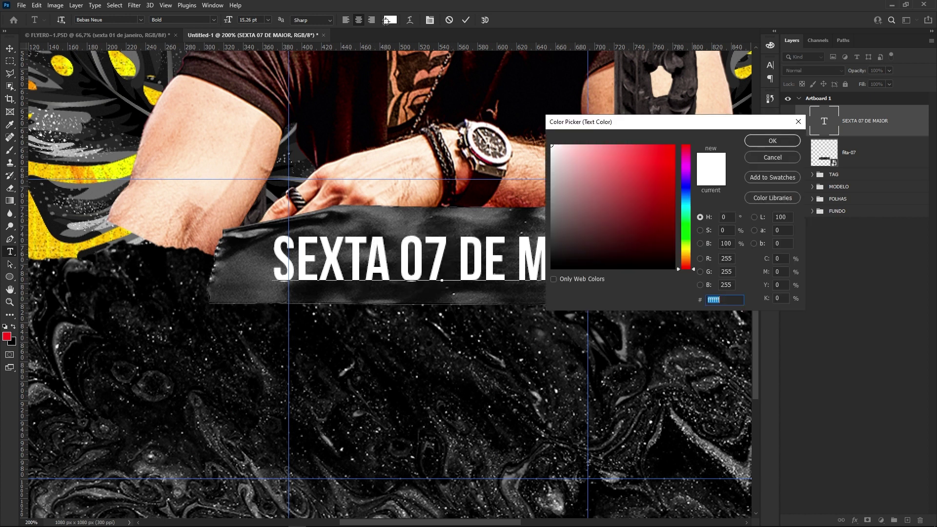
{"action": "left_click", "coordinate": [643, 146]}
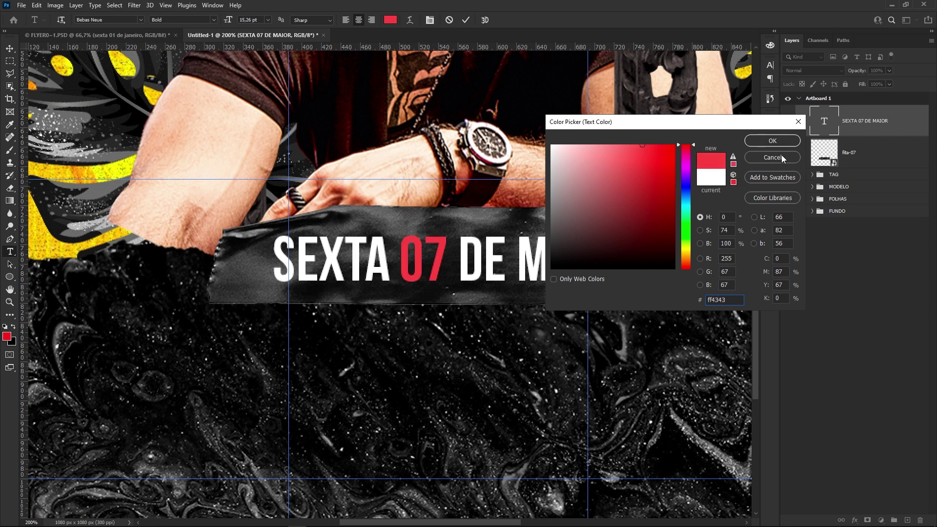
{"action": "left_click", "coordinate": [775, 142]}
{"action": "left_click", "coordinate": [10, 49]}
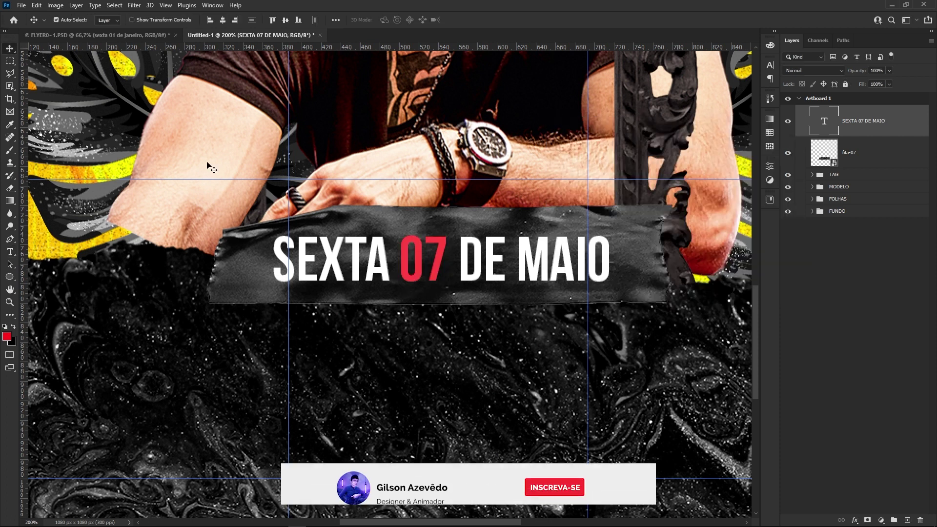
Enlarge the headline slightly and nudge it into place on the tape.
{"action": "key", "text": "ctrl+t"}
{"action": "left_click_drag", "start_coordinate": [609, 290], "coordinate": [633, 296]}
{"action": "left_click_drag", "start_coordinate": [542, 261], "coordinate": [545, 263]}
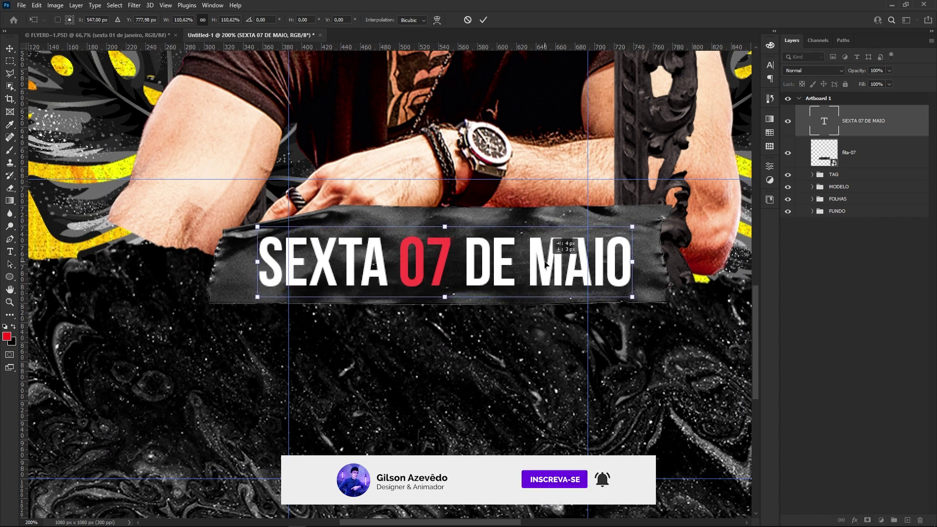
{"action": "key", "text": "Return"}
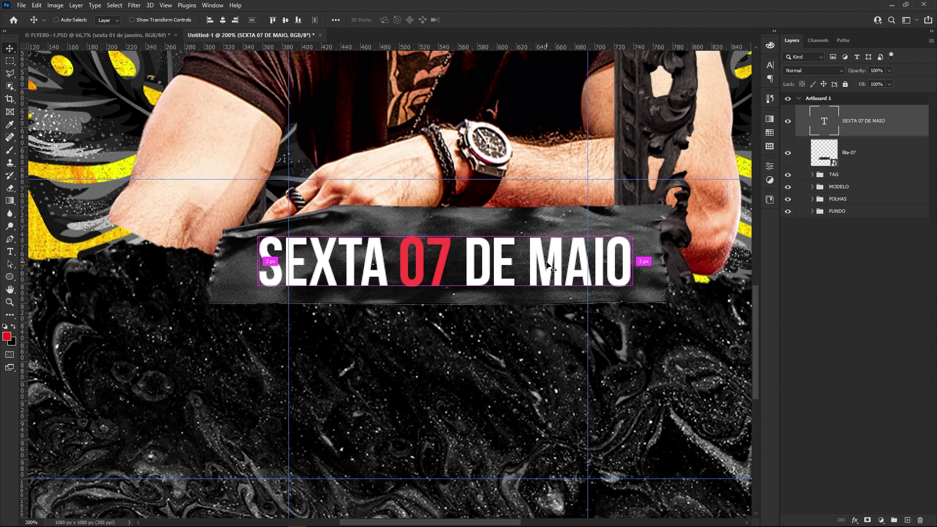
{"action": "key", "text": "ctrl+0"}
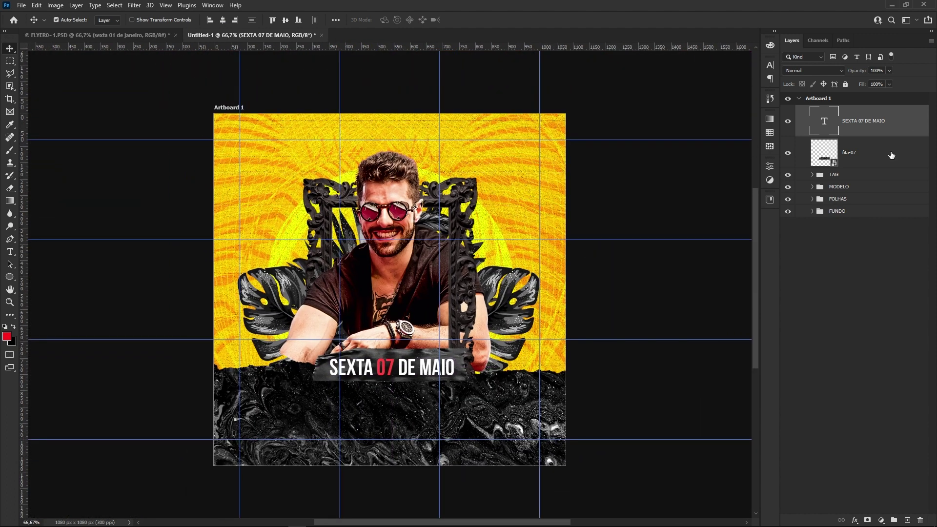
Group the headline and fita-07 tape into a group named DATA.
{"action": "left_click", "coordinate": [876, 161], "text": "shift"}
{"action": "key", "text": "ctrl+g"}
{"action": "double_click", "coordinate": [839, 111]}
{"action": "type", "text": "data"}
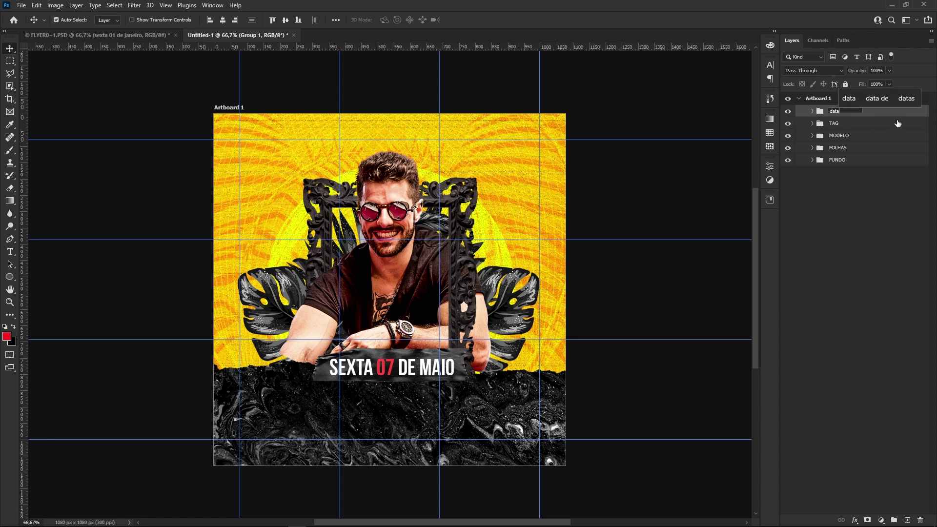
{"action": "type", "text": "DATA"}
{"action": "key", "text": "Return"}
Scale the DATA group down to about 92% and expand it.
{"action": "key", "text": "ctrl+t"}
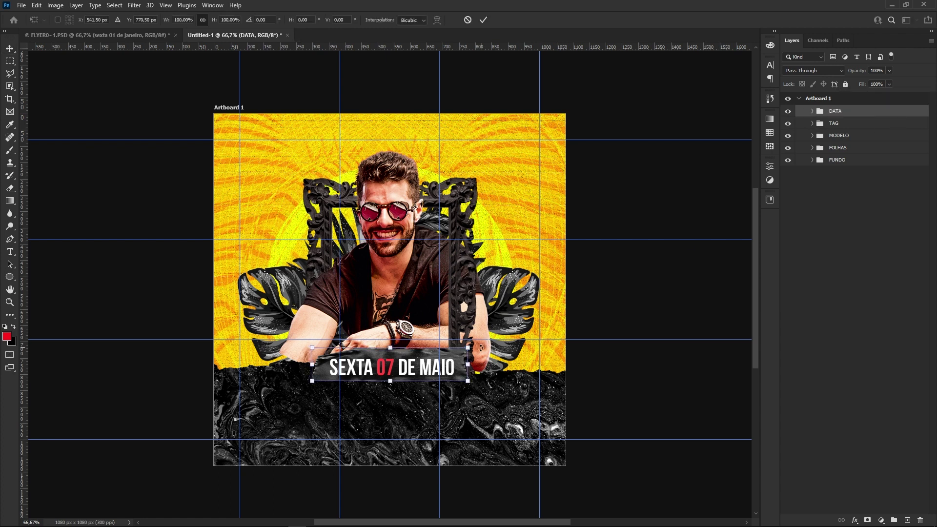
{"action": "left_click_drag", "start_coordinate": [468, 347], "coordinate": [462, 350]}
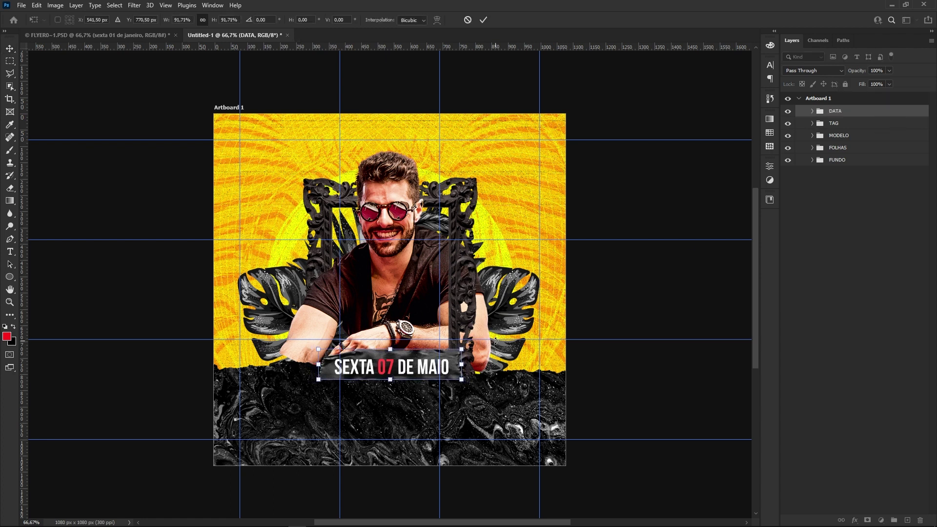
{"action": "key", "text": "Return"}
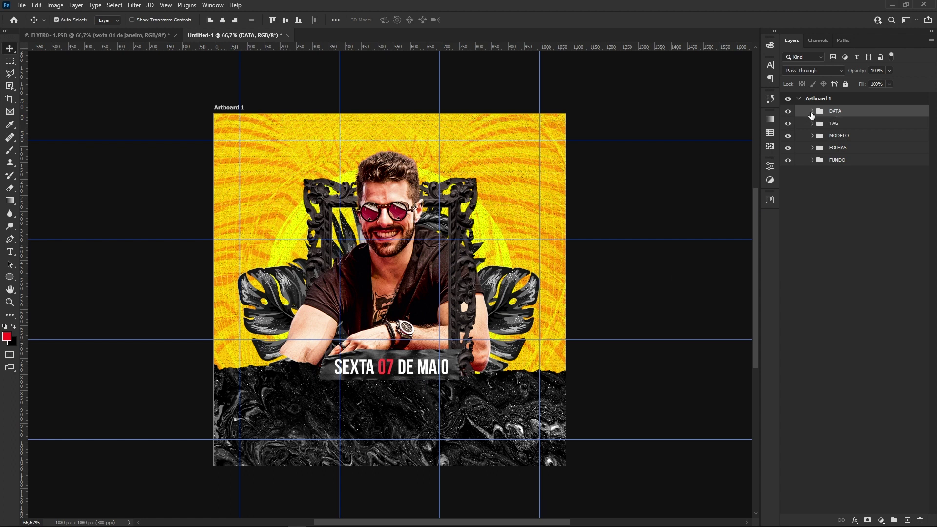
{"action": "left_click", "coordinate": [812, 113]}
{"action": "left_click", "coordinate": [897, 178]}
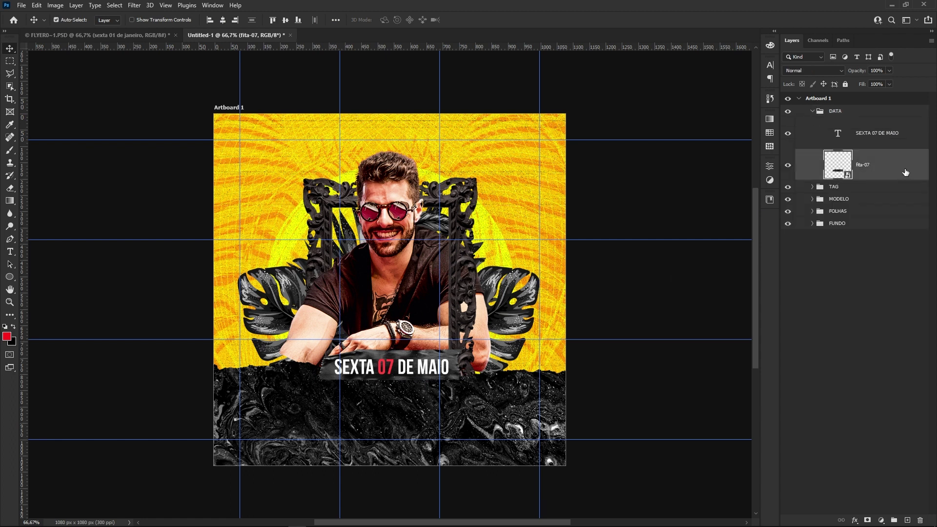
Give the fita-07 tape a drop shadow with 29 px size and opacity around 61%.
{"action": "double_click", "coordinate": [906, 172]}
{"action": "left_click", "coordinate": [548, 294]}
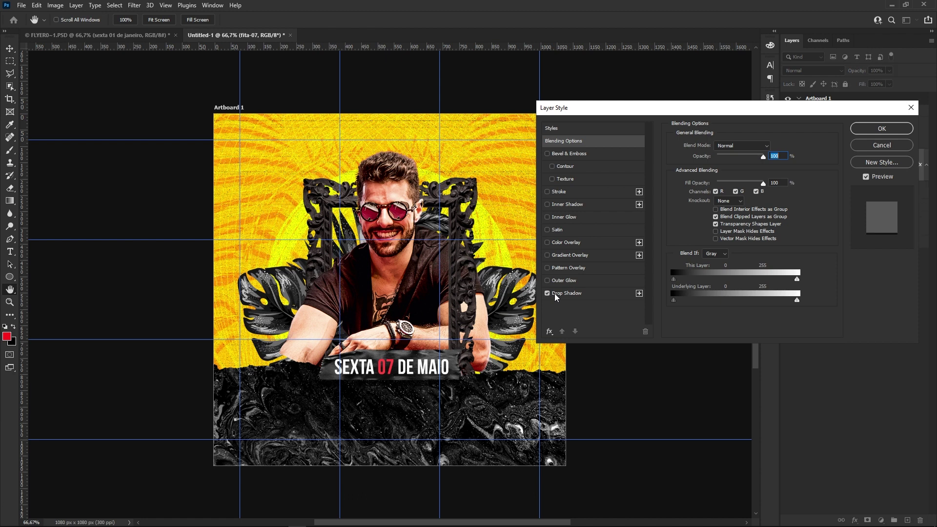
{"action": "left_click", "coordinate": [565, 295]}
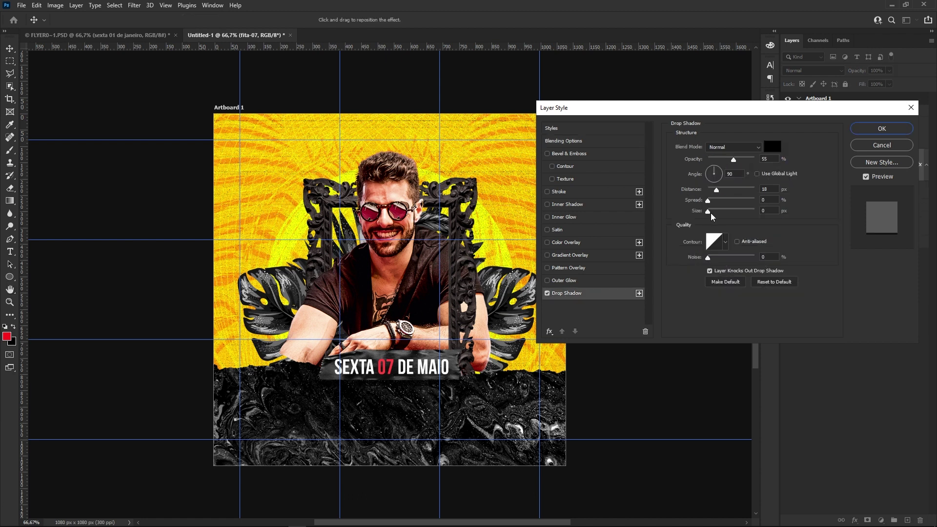
{"action": "left_click_drag", "start_coordinate": [709, 211], "coordinate": [724, 210]}
{"action": "mouse_move", "coordinate": [732, 162]}
{"action": "left_mouse_down"}
{"action": "mouse_move", "coordinate": [744, 174]}
{"action": "mouse_move", "coordinate": [711, 192]}
{"action": "left_mouse_up"}
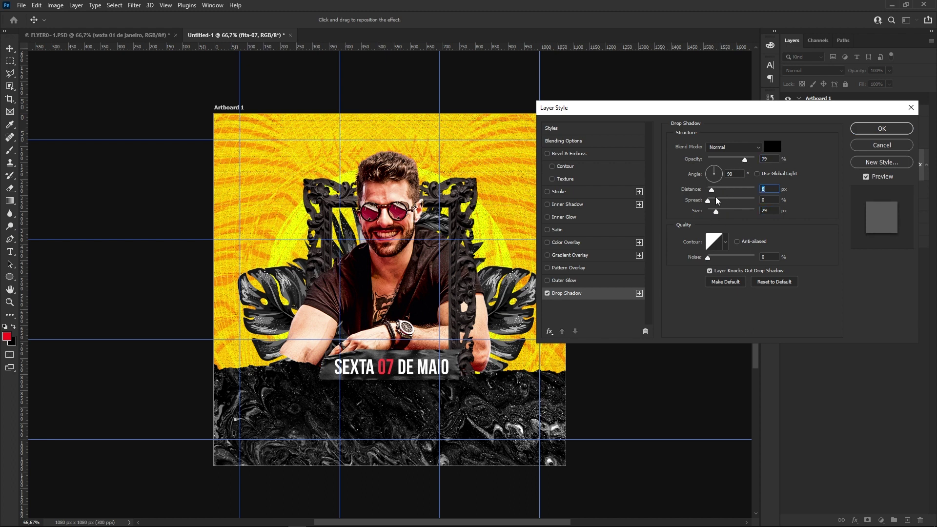
{"action": "left_click_drag", "start_coordinate": [745, 160], "coordinate": [741, 163]}
{"action": "left_click", "coordinate": [738, 163]}
{"action": "left_click", "coordinate": [869, 127]}
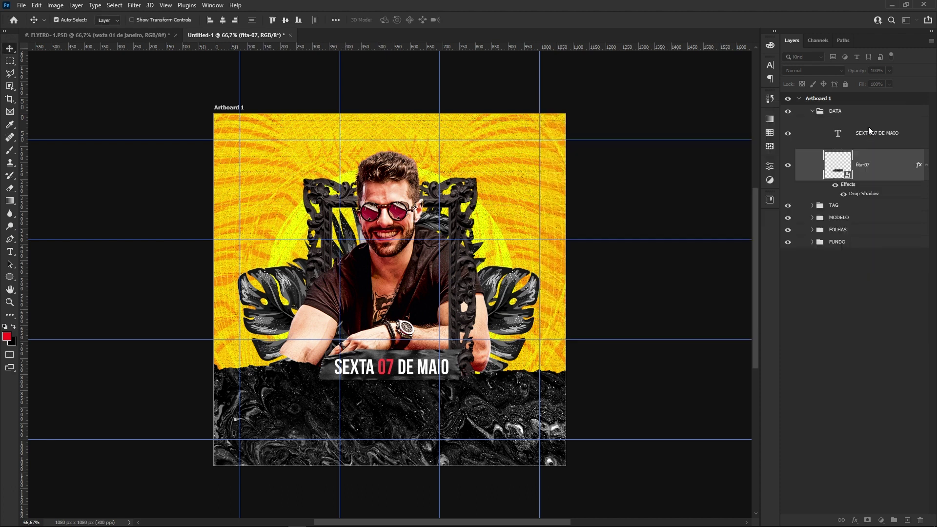
{"action": "left_click", "coordinate": [813, 112]}
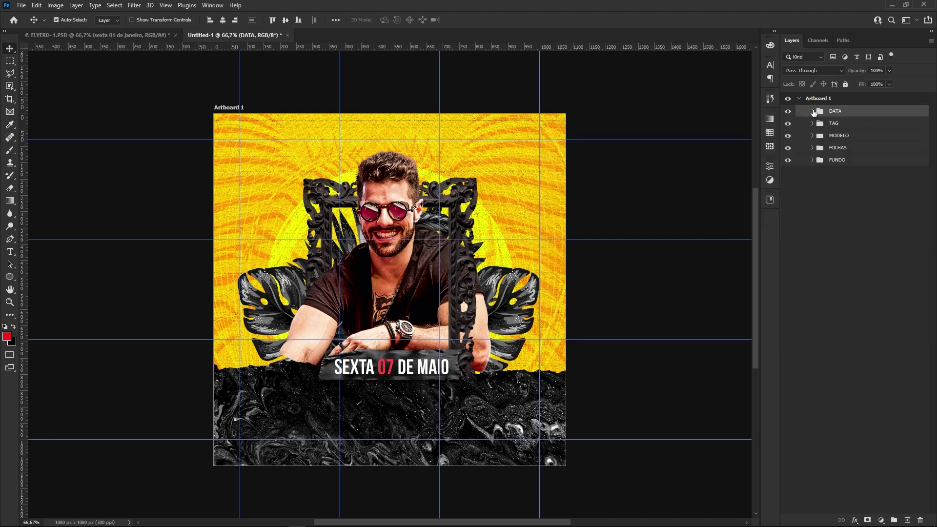
Add an orange Inner Glow to the model photo layer inside MODELO.
{"action": "left_click", "coordinate": [828, 137]}
{"action": "left_click", "coordinate": [813, 136]}
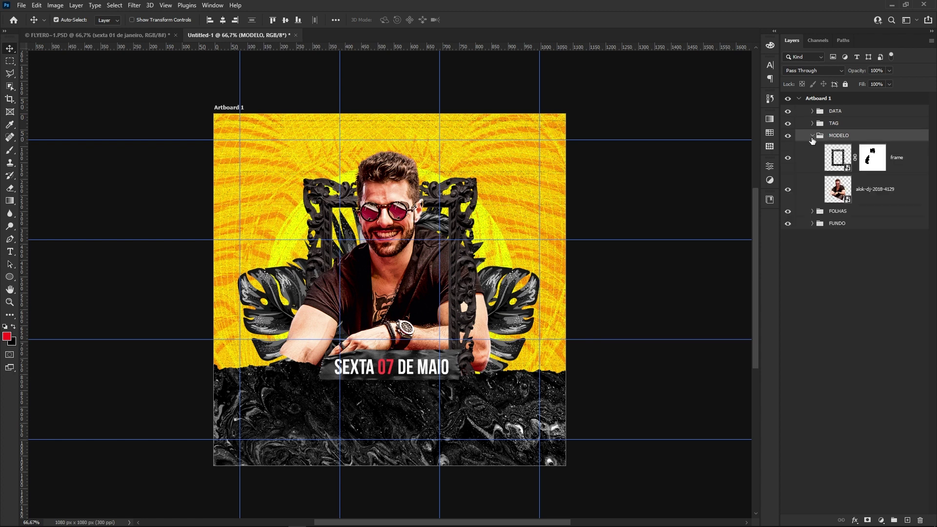
{"action": "left_click", "coordinate": [814, 199]}
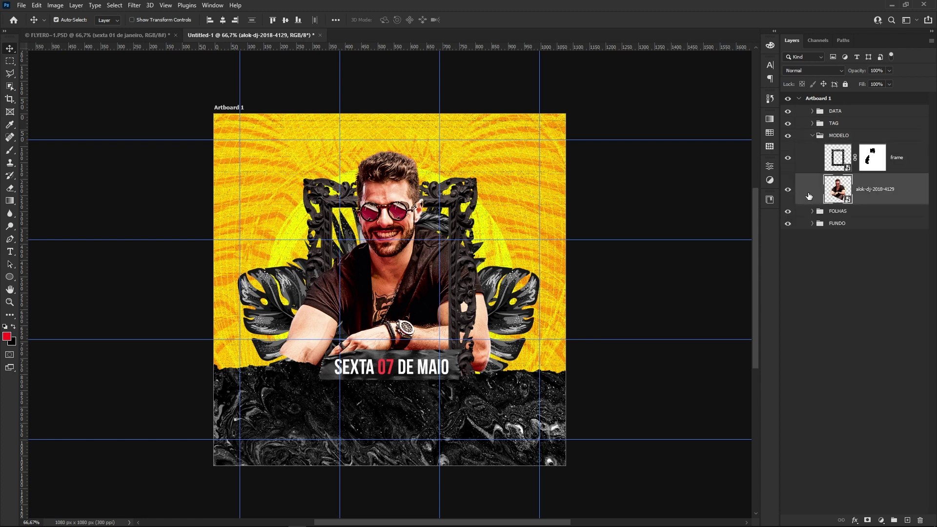
{"action": "double_click", "coordinate": [809, 196]}
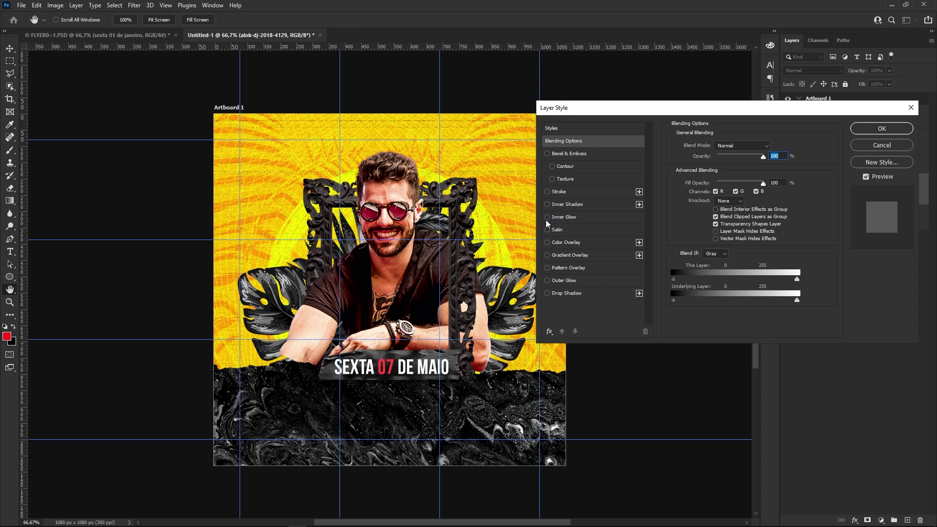
{"action": "left_click", "coordinate": [548, 218]}
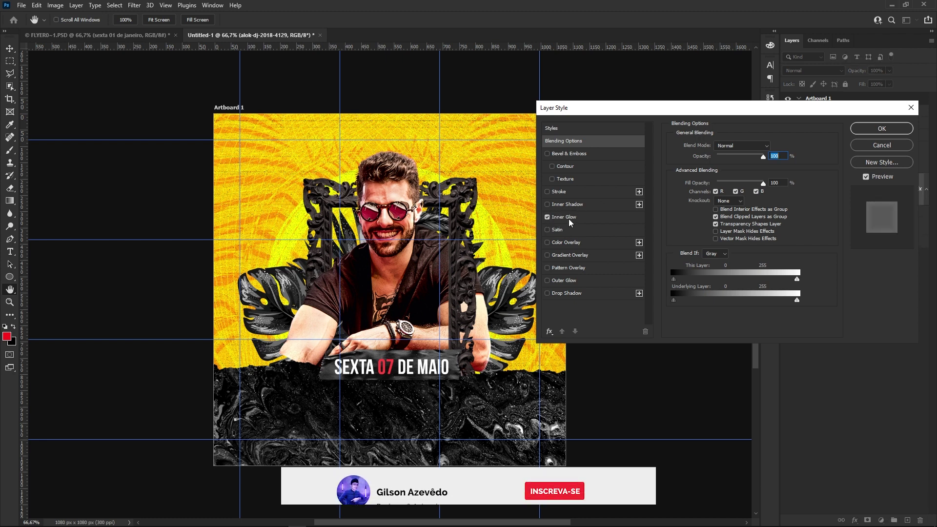
{"action": "left_click", "coordinate": [564, 219]}
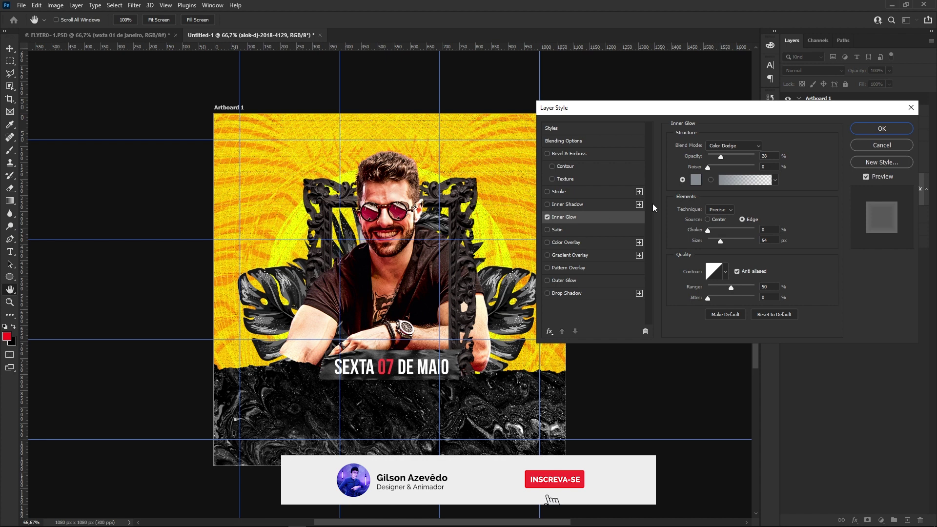
{"action": "left_click", "coordinate": [698, 181]}
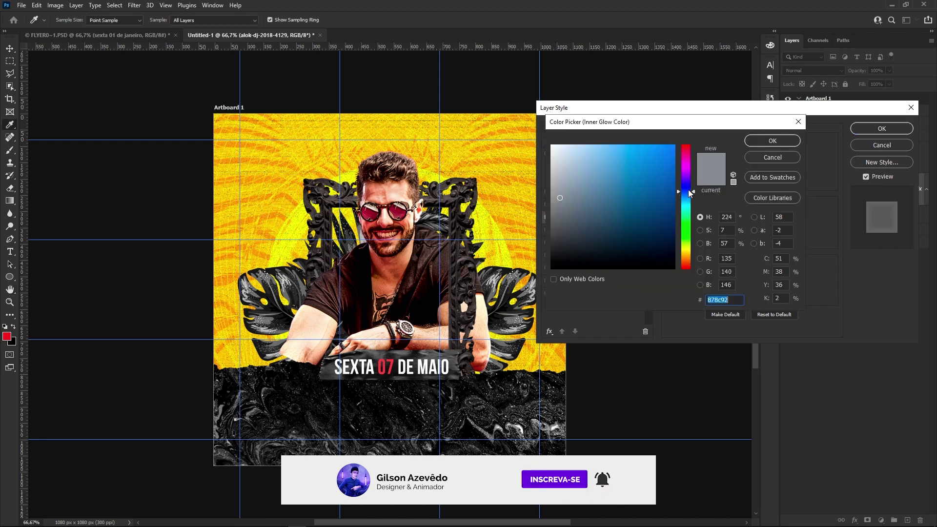
{"action": "left_click_drag", "start_coordinate": [694, 196], "coordinate": [700, 260]}
{"action": "left_click_drag", "start_coordinate": [662, 156], "coordinate": [667, 121]}
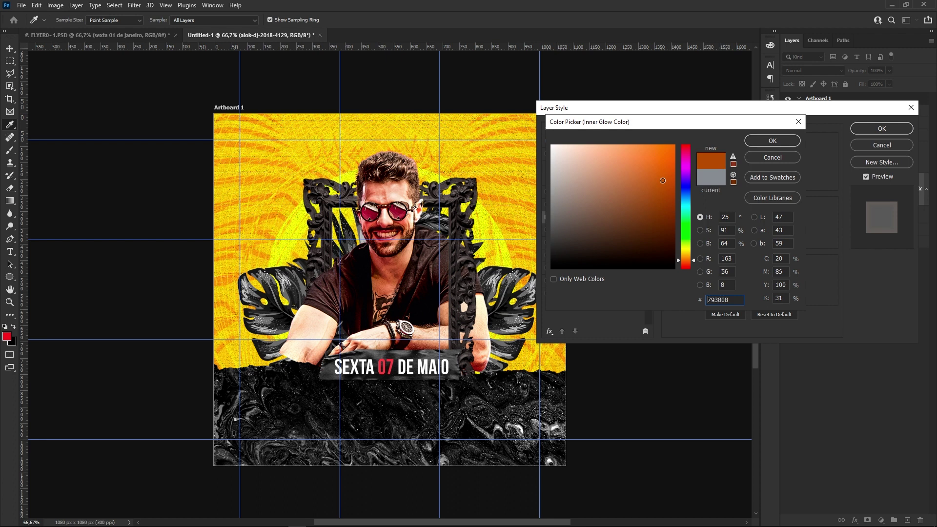
{"action": "left_click", "coordinate": [747, 142]}
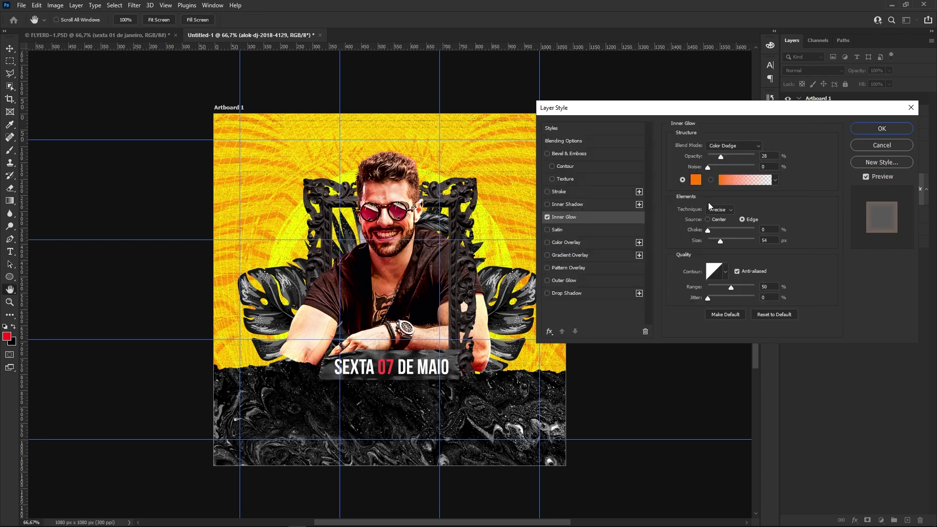
Set the Inner Glow to Screen blend mode at 23% opacity with a smaller size.
{"action": "left_click_drag", "start_coordinate": [726, 241], "coordinate": [730, 241]}
{"action": "left_click_drag", "start_coordinate": [727, 159], "coordinate": [732, 161]}
{"action": "left_click", "coordinate": [732, 146]}
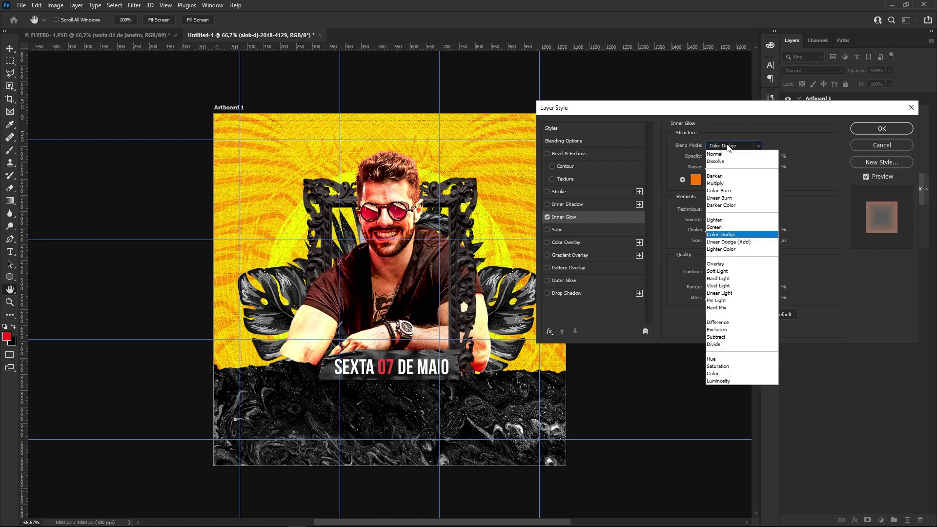
{"action": "left_click", "coordinate": [727, 184]}
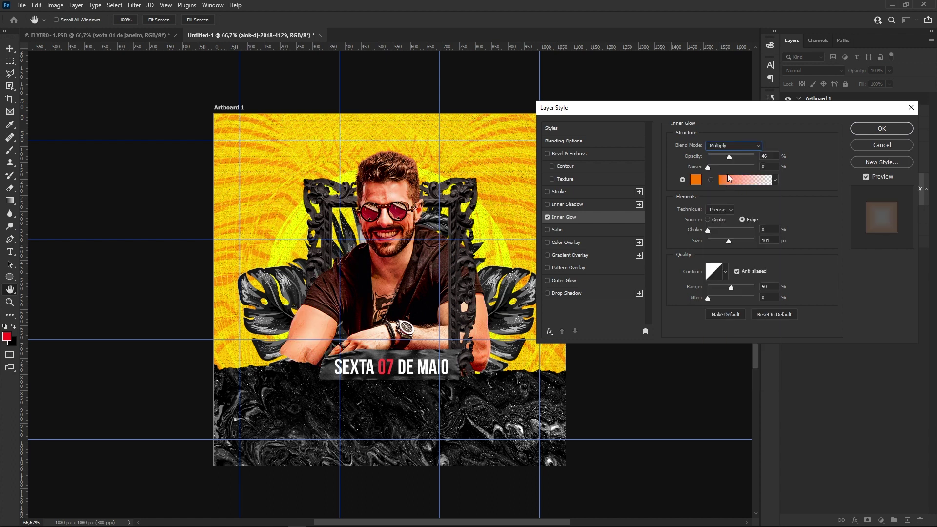
{"action": "left_click", "coordinate": [725, 145]}
{"action": "left_click", "coordinate": [735, 227]}
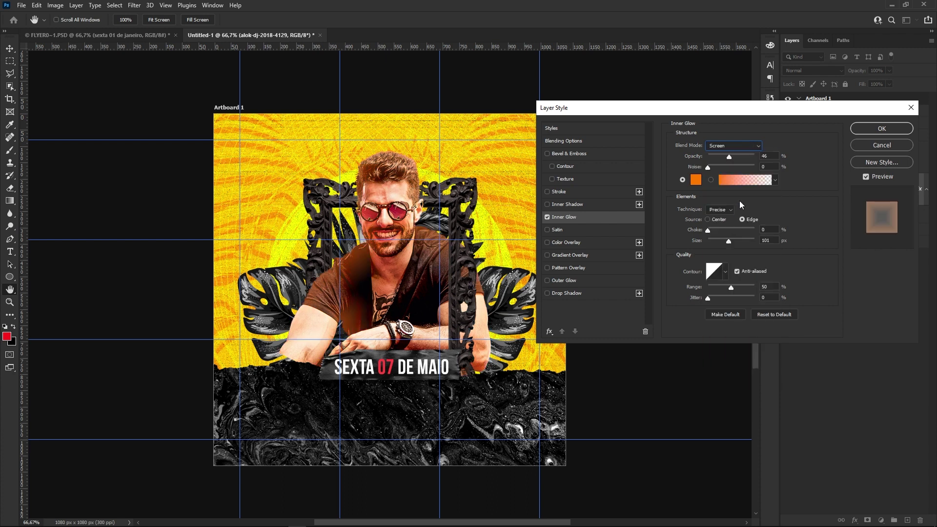
{"action": "left_click_drag", "start_coordinate": [730, 156], "coordinate": [718, 156]}
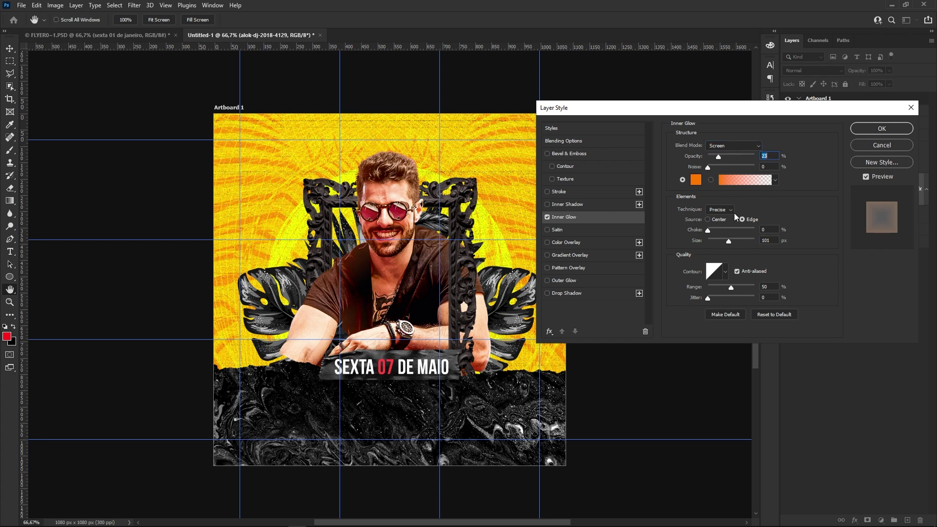
{"action": "left_click_drag", "start_coordinate": [719, 241], "coordinate": [713, 241]}
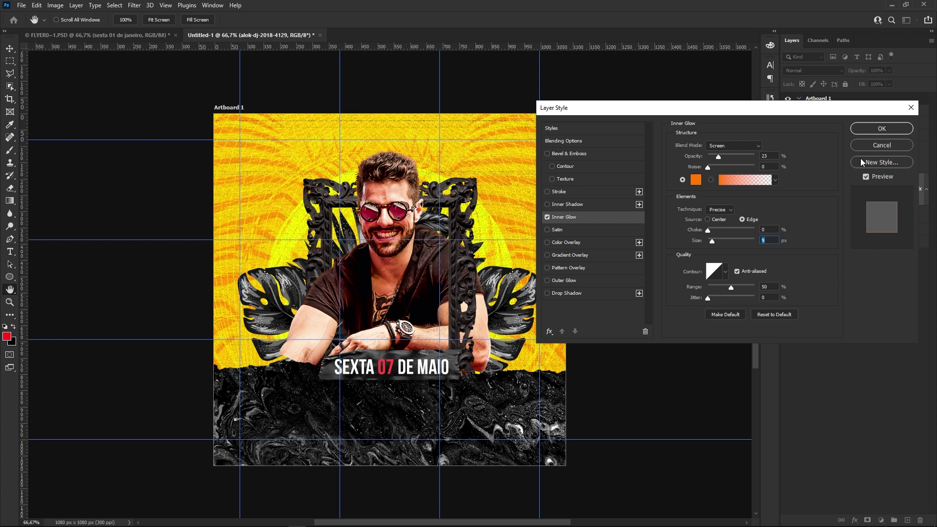
{"action": "left_click", "coordinate": [890, 128]}
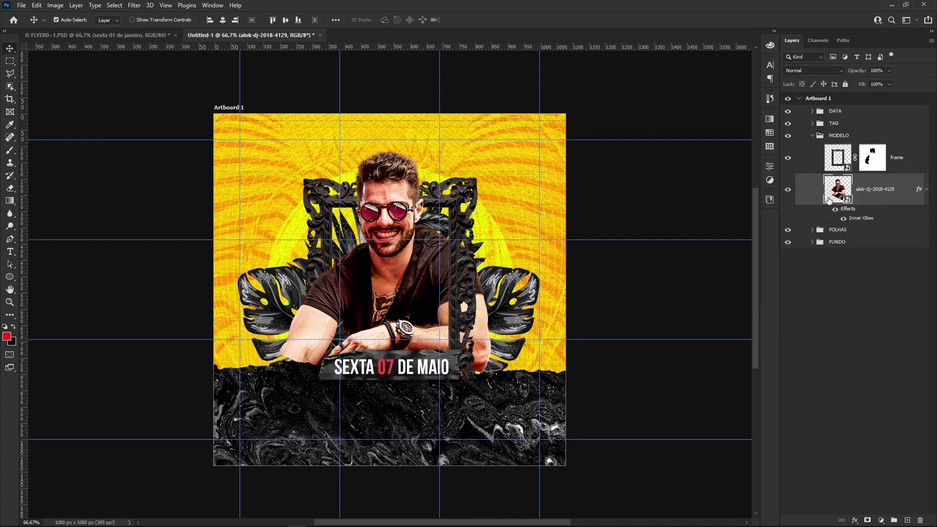
Move the MODELO group with the framed photo about 30 px lower on the flyer.
{"action": "left_click", "coordinate": [813, 136]}
{"action": "key", "text": "ctrl+t"}
{"action": "left_click_drag", "start_coordinate": [436, 194], "coordinate": [423, 199]}
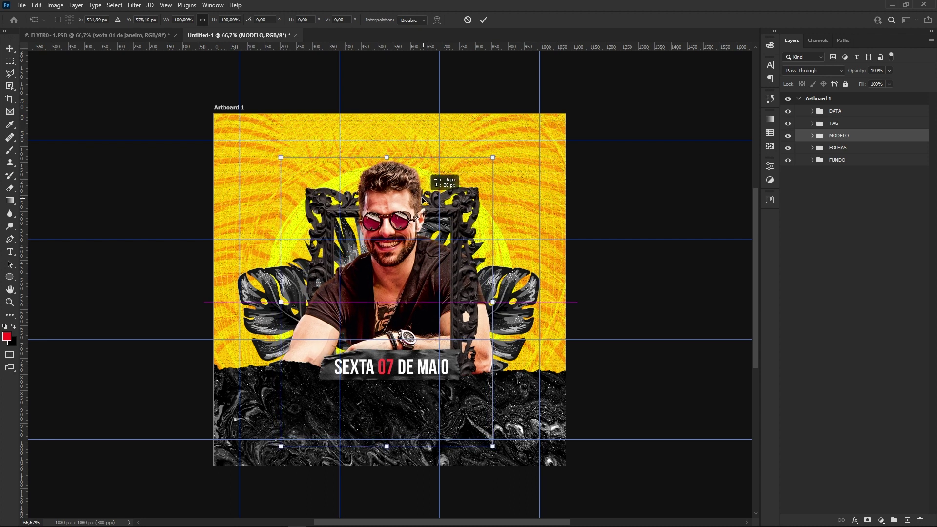
{"action": "left_click_drag", "start_coordinate": [423, 199], "coordinate": [423, 200]}
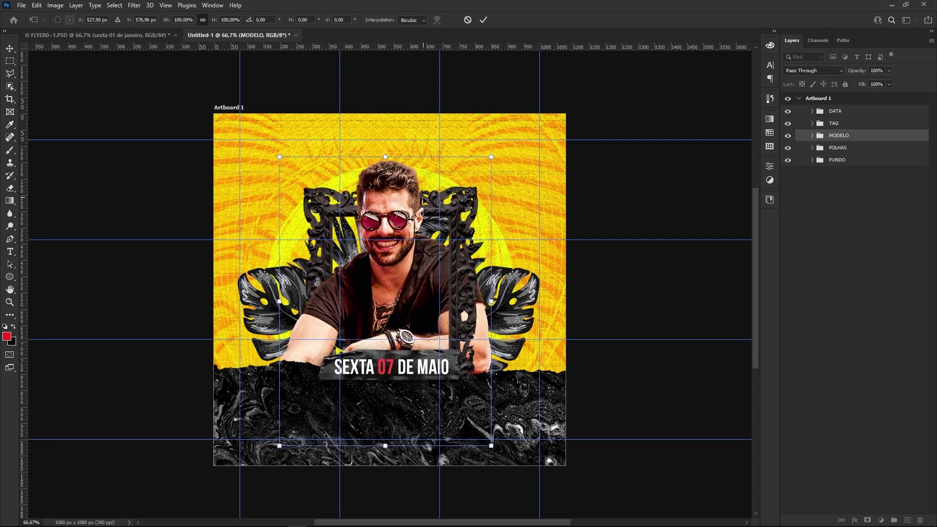
{"action": "key", "text": "Return"}
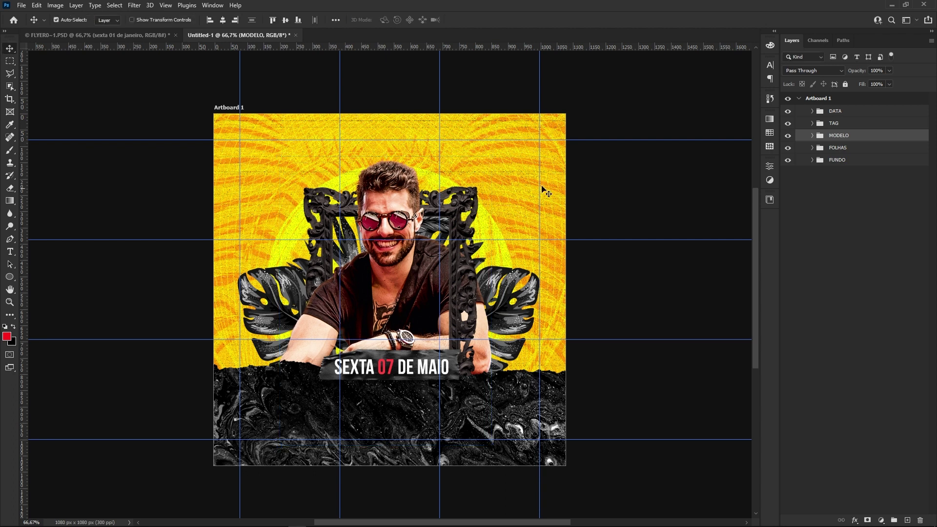
{"action": "left_click", "coordinate": [830, 112]}
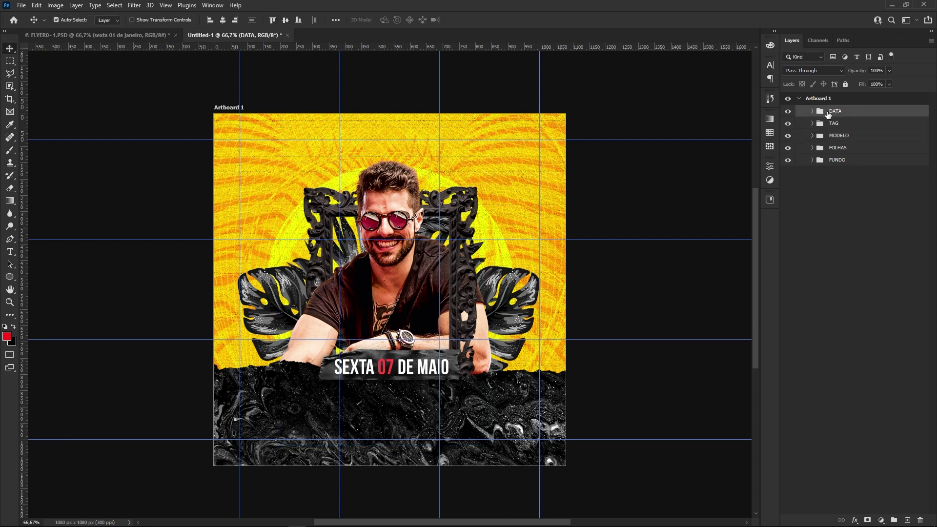
{"action": "left_click", "coordinate": [825, 136]}
{"action": "left_click", "coordinate": [830, 196]}
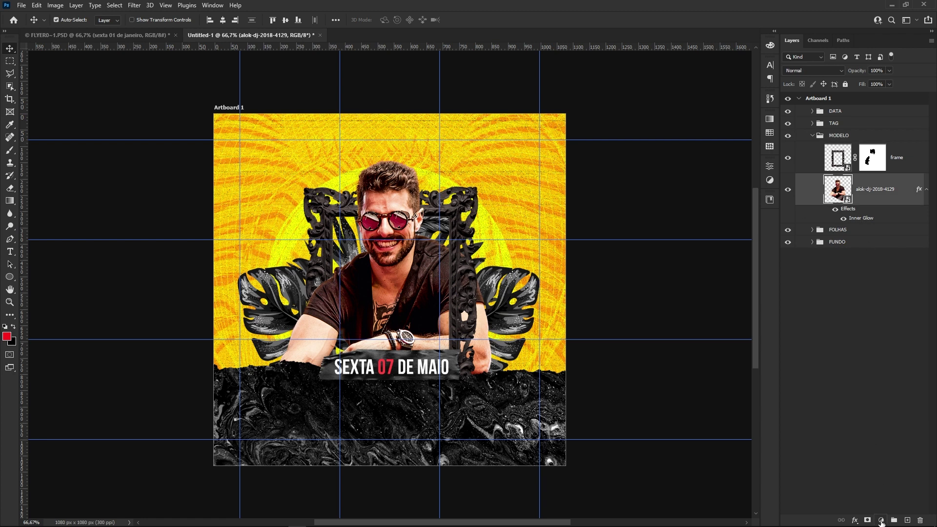
Clip a Color Balance layer to the photo with midtones Cyan–Red +18 and Yellow–Blue -20.
{"action": "left_click", "coordinate": [882, 520]}
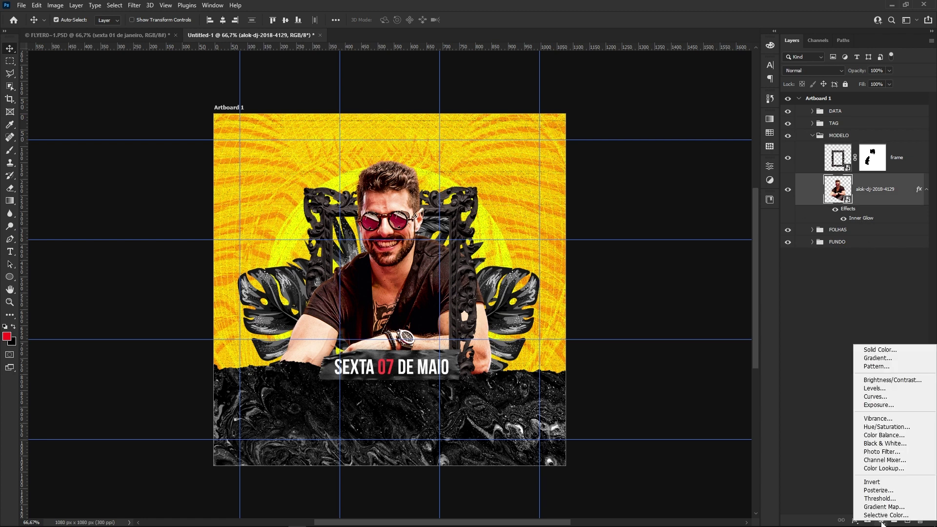
{"action": "left_click", "coordinate": [887, 435]}
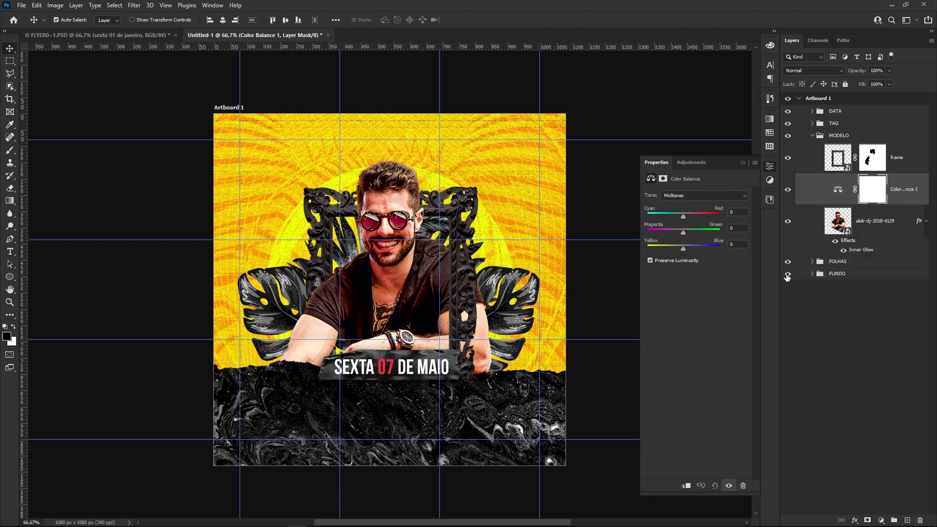
{"action": "left_click", "coordinate": [841, 196], "text": "alt"}
{"action": "left_click_drag", "start_coordinate": [683, 215], "coordinate": [691, 215]}
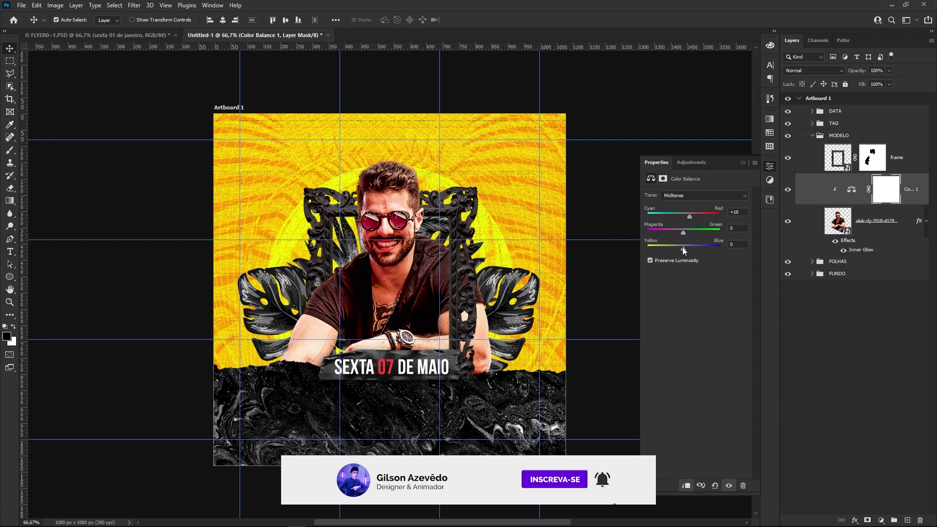
{"action": "left_click_drag", "start_coordinate": [678, 248], "coordinate": [677, 248]}
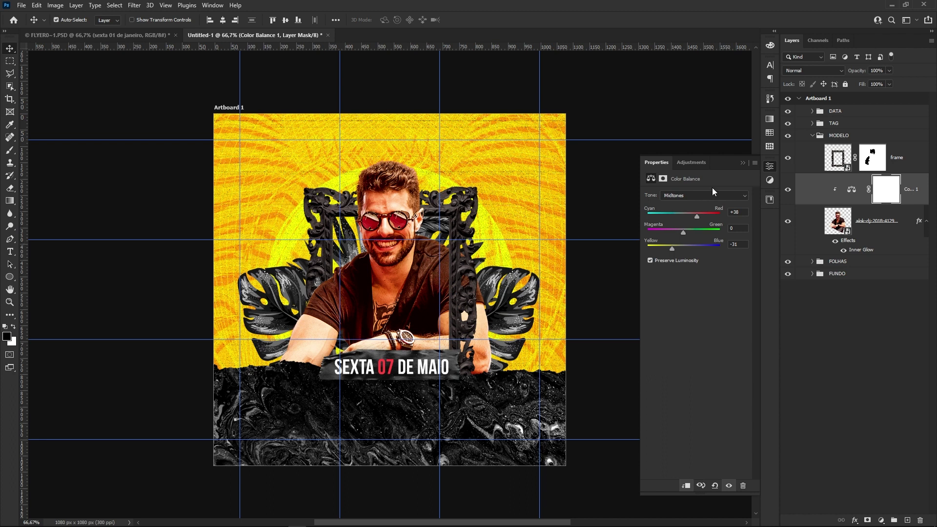
Set the model's Color Balance adjustment to 70% opacity.
{"action": "left_click", "coordinate": [851, 191]}
{"action": "left_click", "coordinate": [890, 71]}
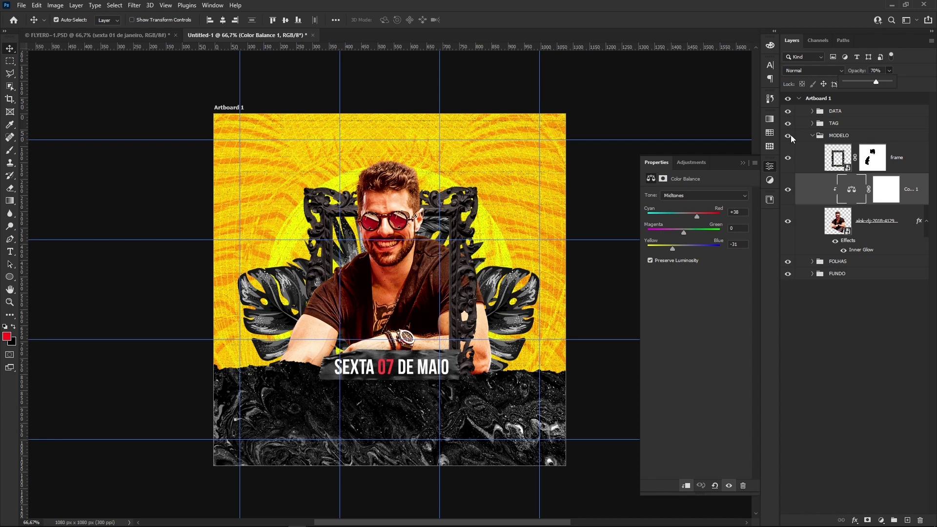
{"action": "left_click", "coordinate": [743, 163]}
{"action": "left_click", "coordinate": [826, 173]}
Duplicate the Color Balance, clip it to the frame, set Red +65, Yellow −59, 41% opacity.
{"action": "left_click", "coordinate": [813, 193]}
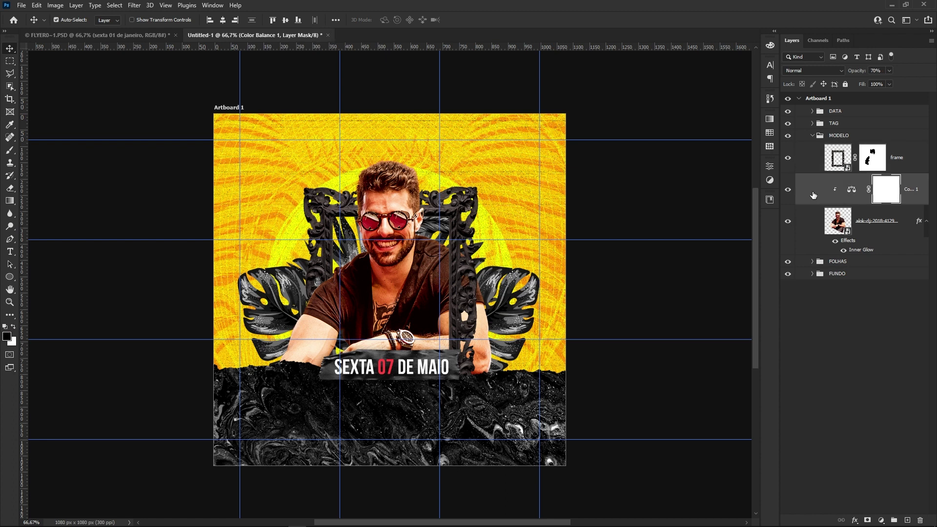
{"action": "key", "text": "ctrl+j"}
{"action": "left_click_drag", "start_coordinate": [812, 195], "coordinate": [819, 147]}
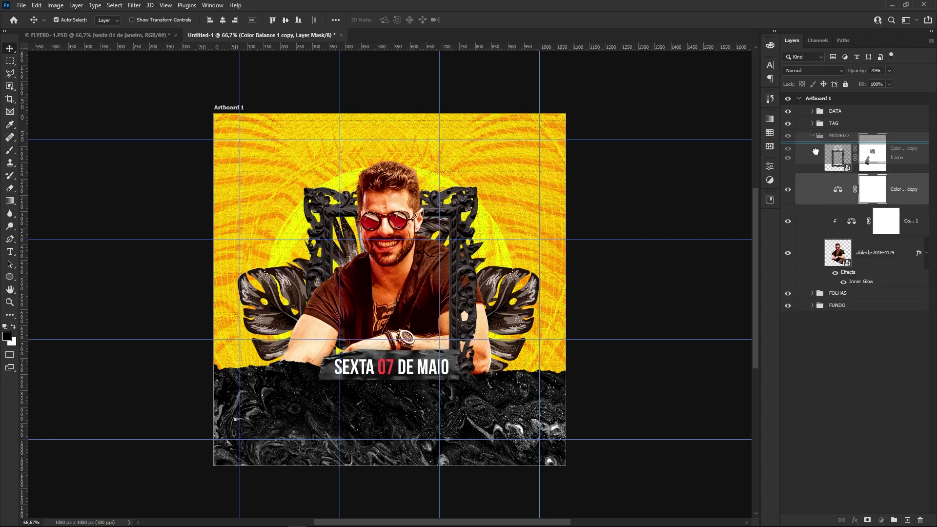
{"action": "key", "text": "ctrl+alt+g"}
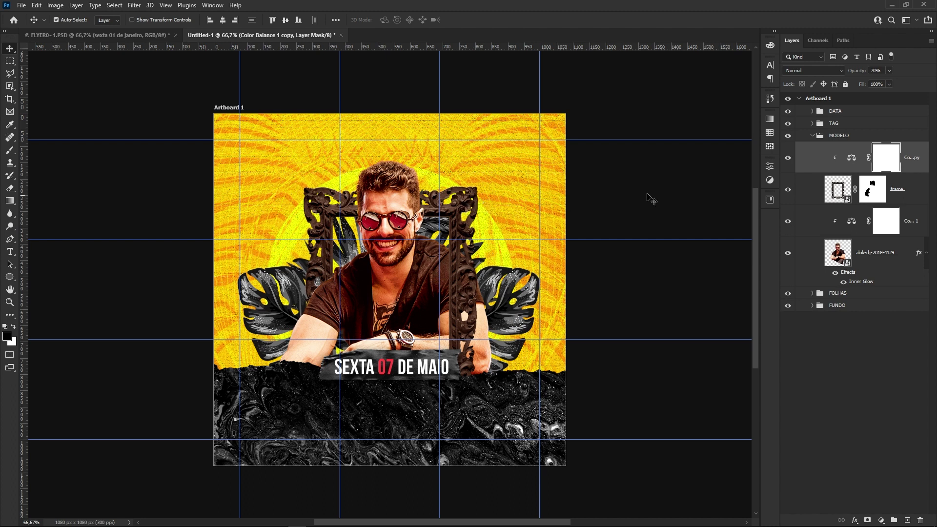
{"action": "double_click", "coordinate": [852, 158]}
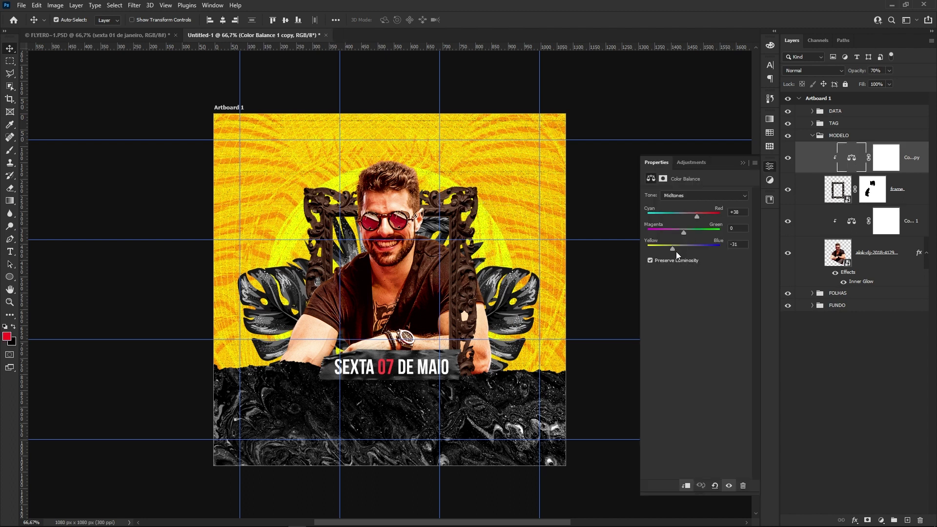
{"action": "left_click_drag", "start_coordinate": [698, 215], "coordinate": [702, 215]}
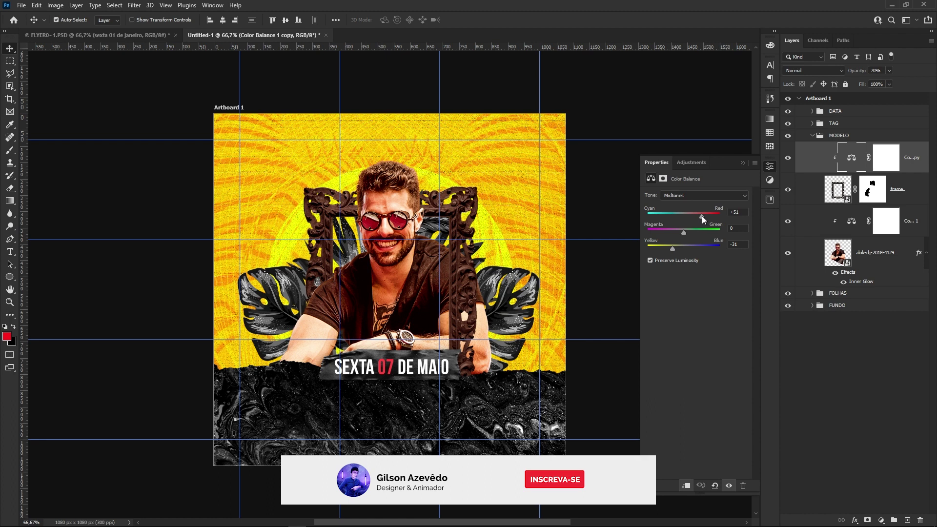
{"action": "left_click_drag", "start_coordinate": [663, 251], "coordinate": [662, 248]}
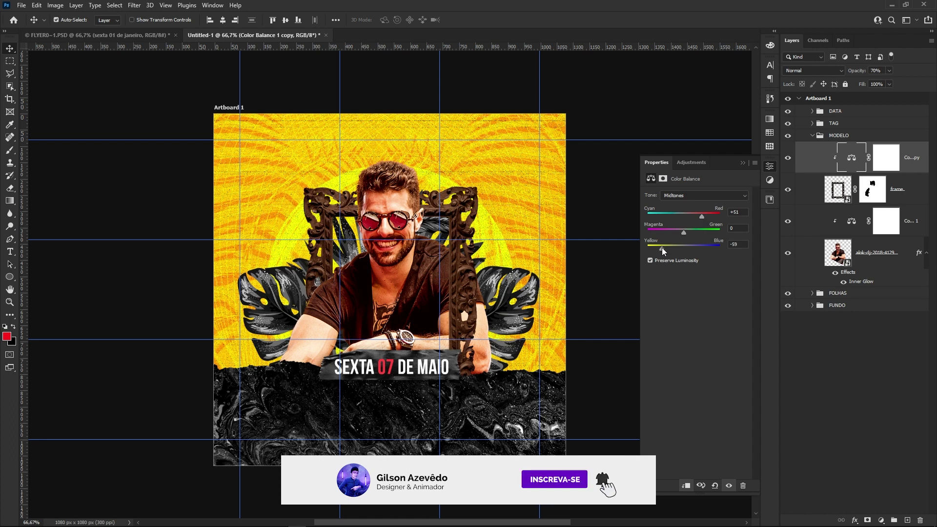
{"action": "left_click_drag", "start_coordinate": [701, 218], "coordinate": [699, 217]}
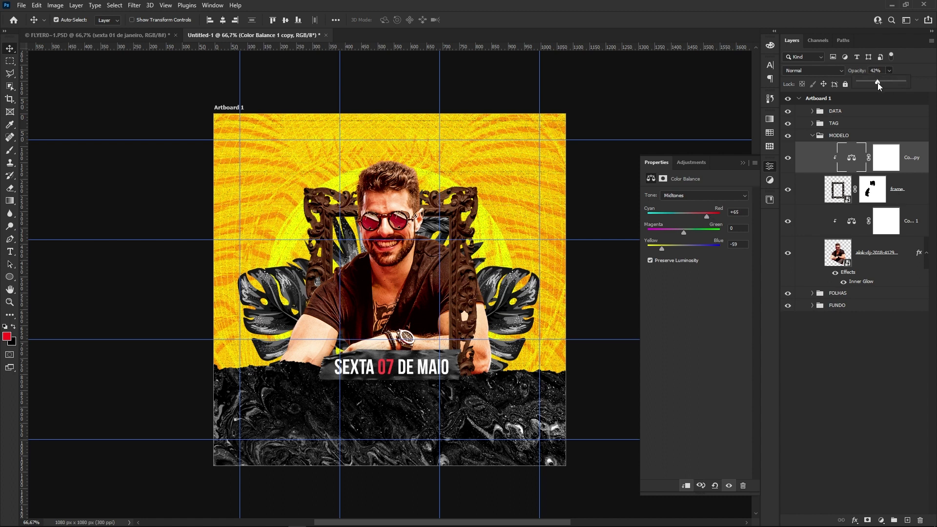
{"action": "left_click_drag", "start_coordinate": [877, 83], "coordinate": [878, 83]}
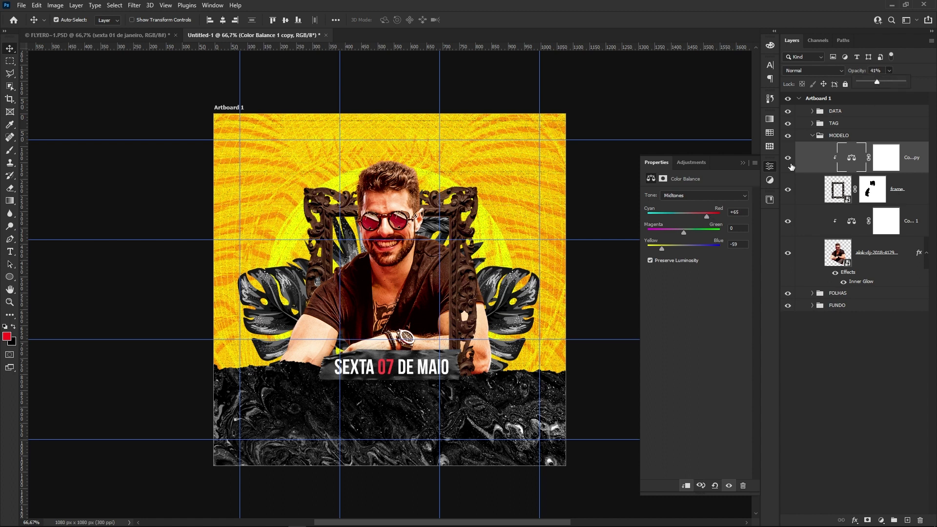
{"action": "left_click", "coordinate": [743, 163]}
Add a 14 pt 'YES ELETRO' text layer above the DATA group.
{"action": "left_click", "coordinate": [813, 135]}
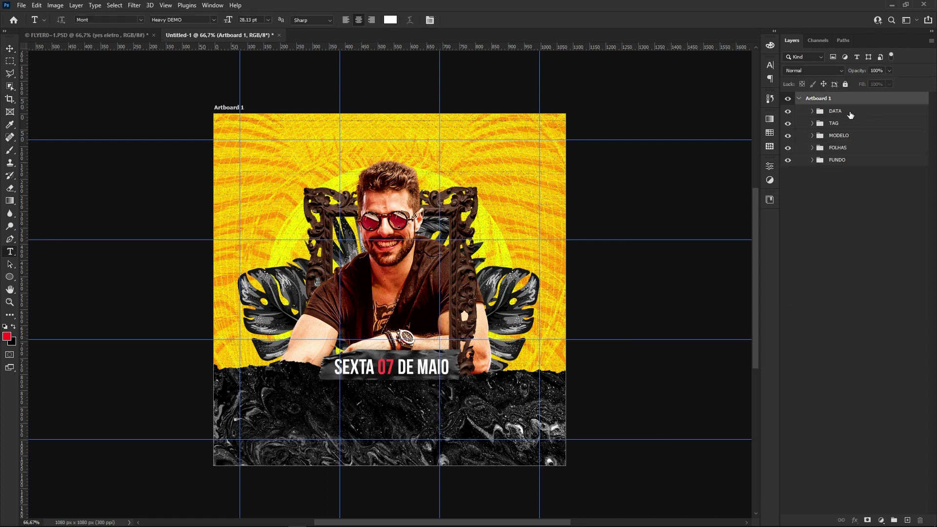
{"action": "left_click", "coordinate": [850, 115]}
{"action": "key", "text": "t"}
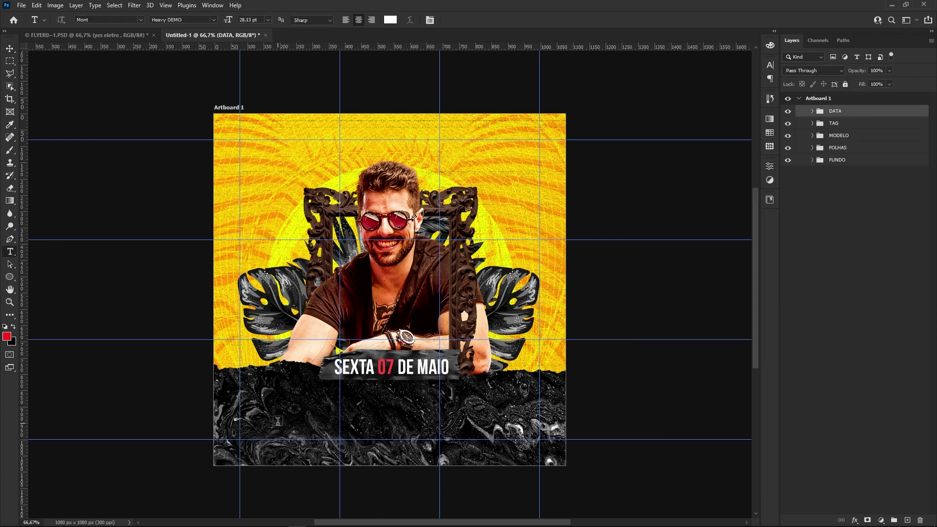
{"action": "left_click", "coordinate": [308, 410]}
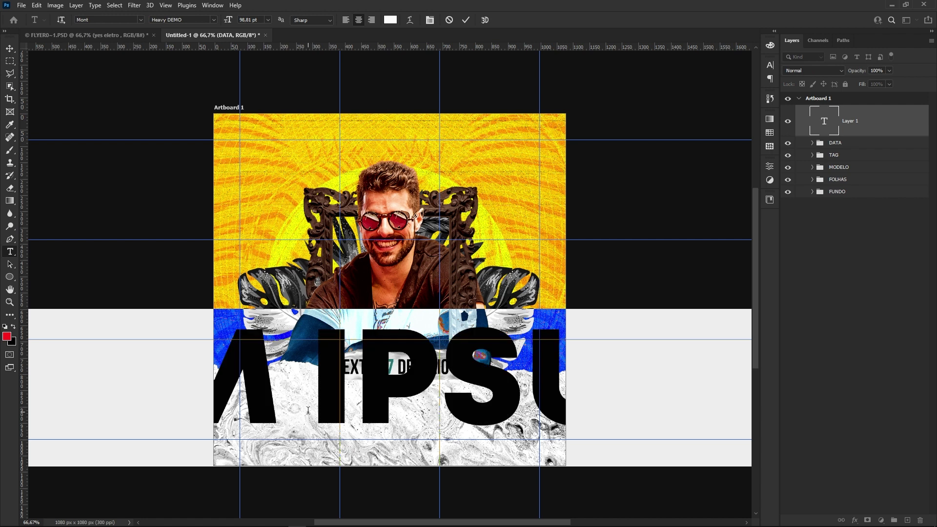
{"action": "left_click", "coordinate": [268, 20]}
{"action": "left_click", "coordinate": [254, 85]}
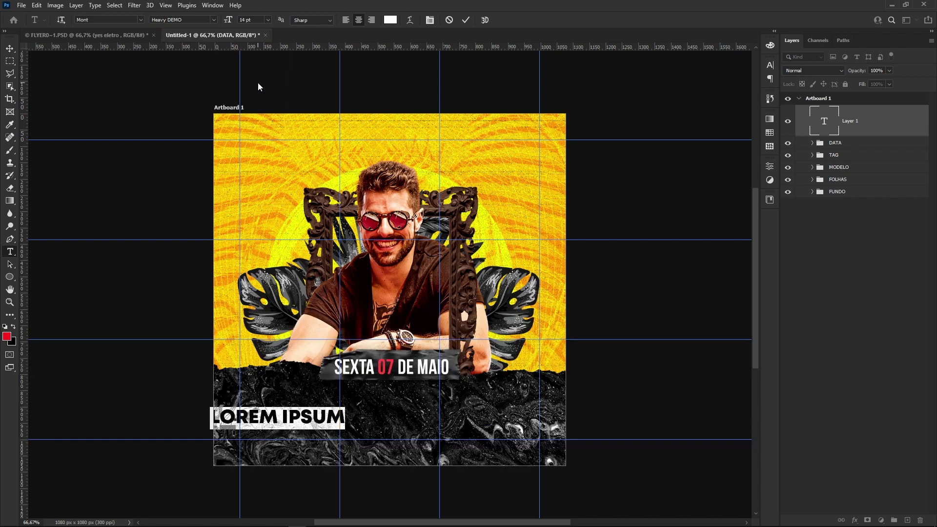
{"action": "type", "text": "YES ELETRO"}
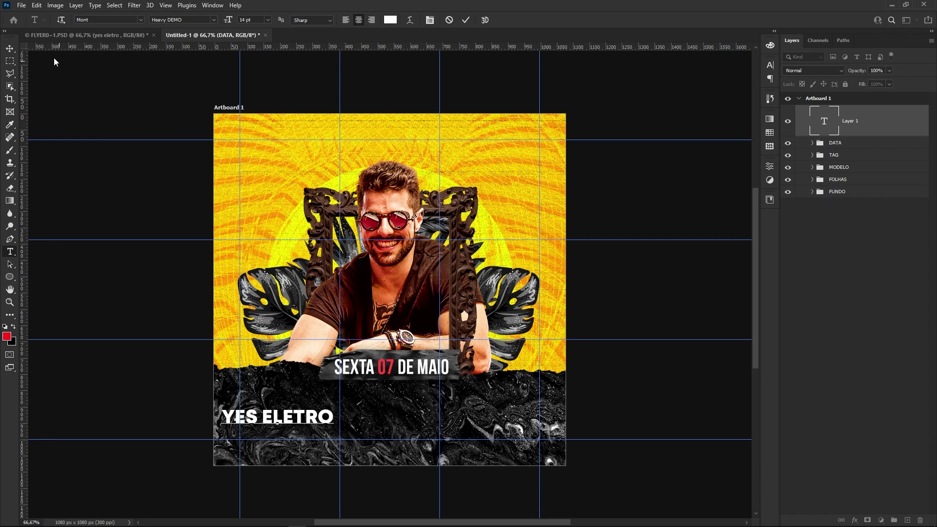
{"action": "left_click", "coordinate": [9, 48]}
Scale the title up to about 267% across the bottom and nudge it upward.
{"action": "key", "text": "ctrl+t"}
{"action": "left_click_drag", "start_coordinate": [333, 428], "coordinate": [533, 466]}
{"action": "mouse_move", "coordinate": [509, 426]}
{"action": "left_mouse_down"}
{"action": "mouse_move", "coordinate": [525, 427]}
{"action": "mouse_move", "coordinate": [543, 406]}
{"action": "left_mouse_up"}
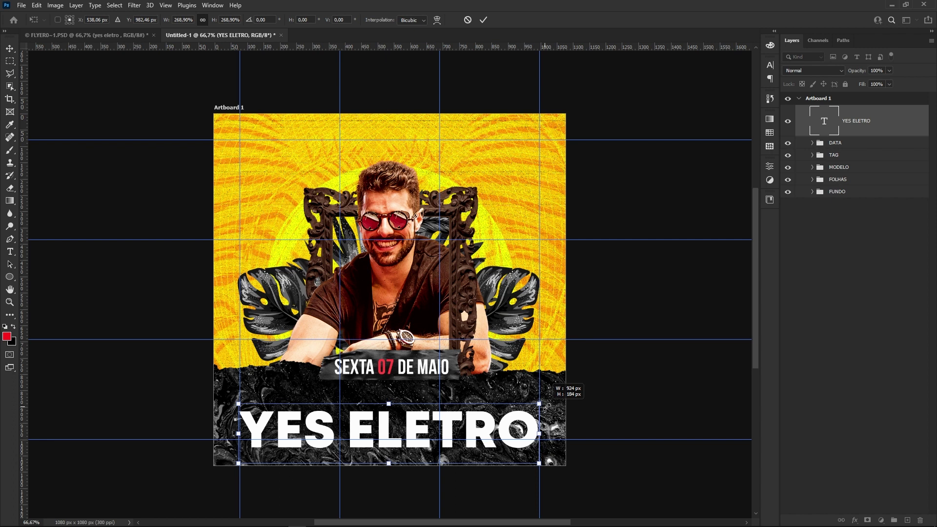
{"action": "key", "text": "Return"}
{"action": "key", "text": "Up"}
{"action": "key", "text": "Up"}
{"action": "key", "text": "Up"}
{"action": "key", "text": "Up"}
{"action": "key", "text": "Up"}
{"action": "key", "text": "Up"}
{"action": "key", "text": "Up"}
{"action": "key", "text": "Up"}
{"action": "key", "text": "Up"}
{"action": "key", "text": "Up"}
{"action": "key", "text": "Up"}
{"action": "key", "text": "Up"}
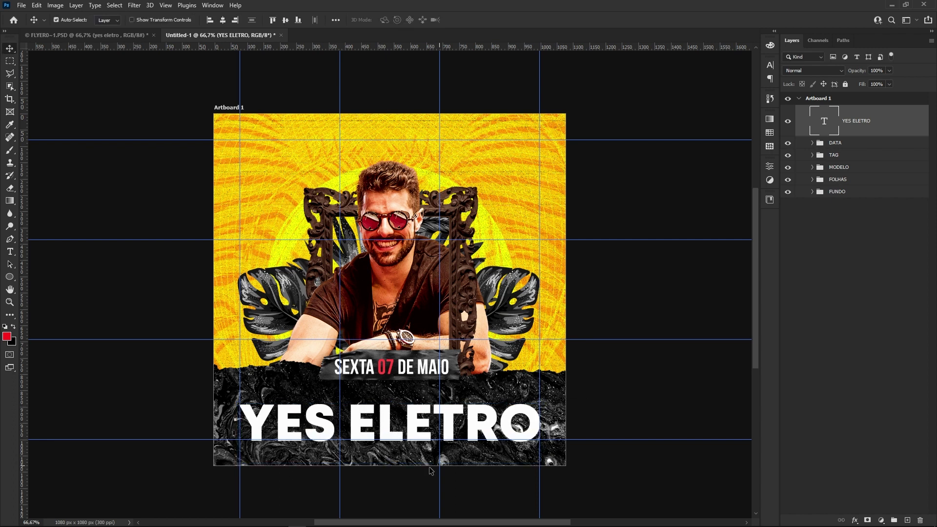
Set the word 'YES' in the title to ExtraLight weight.
{"action": "double_click", "coordinate": [379, 422]}
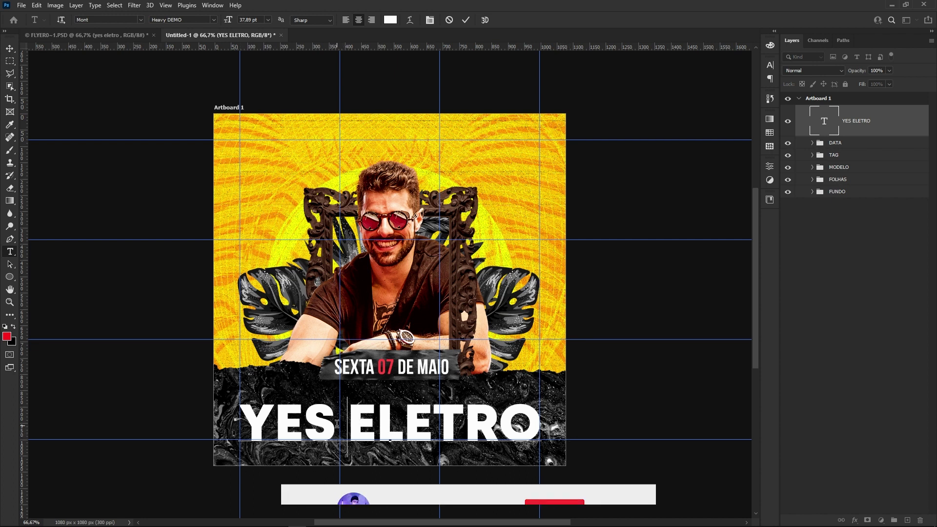
{"action": "left_click_drag", "start_coordinate": [344, 423], "coordinate": [235, 418]}
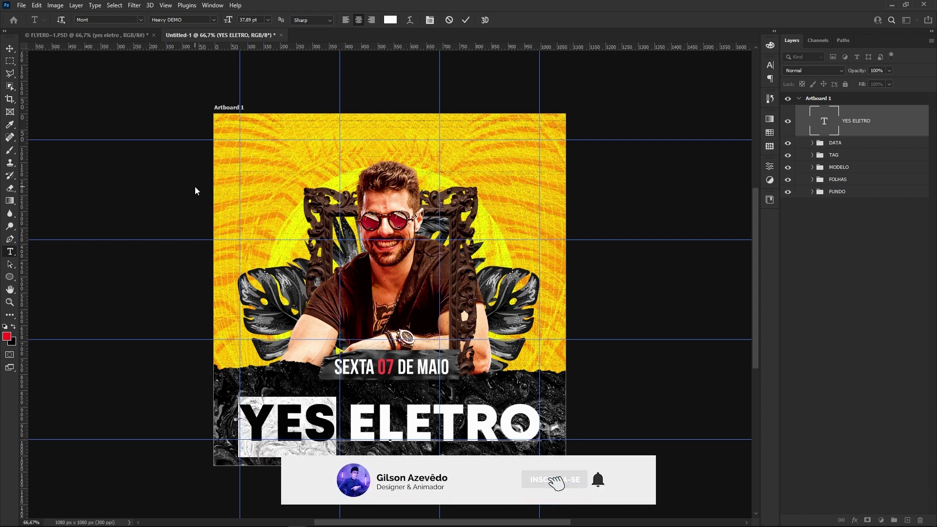
{"action": "left_click", "coordinate": [208, 20]}
{"action": "left_click", "coordinate": [207, 30]}
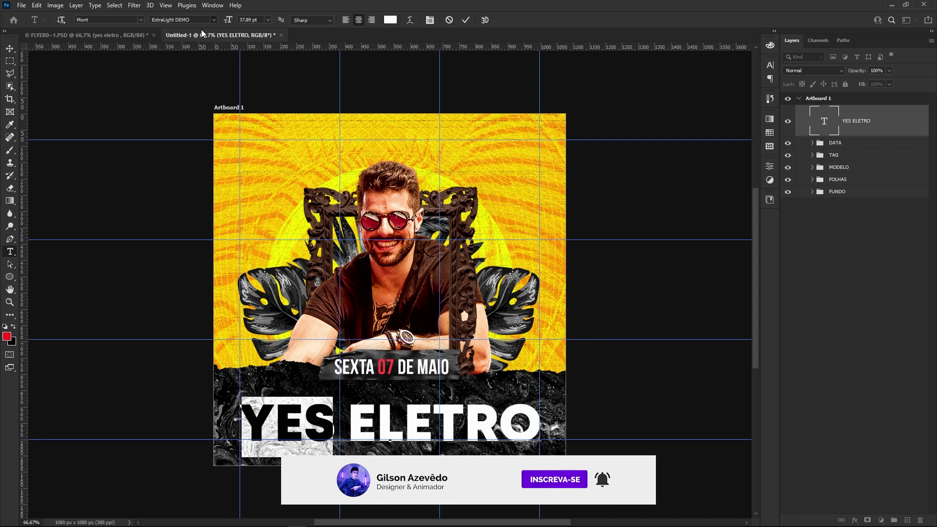
{"action": "key", "text": "Right"}
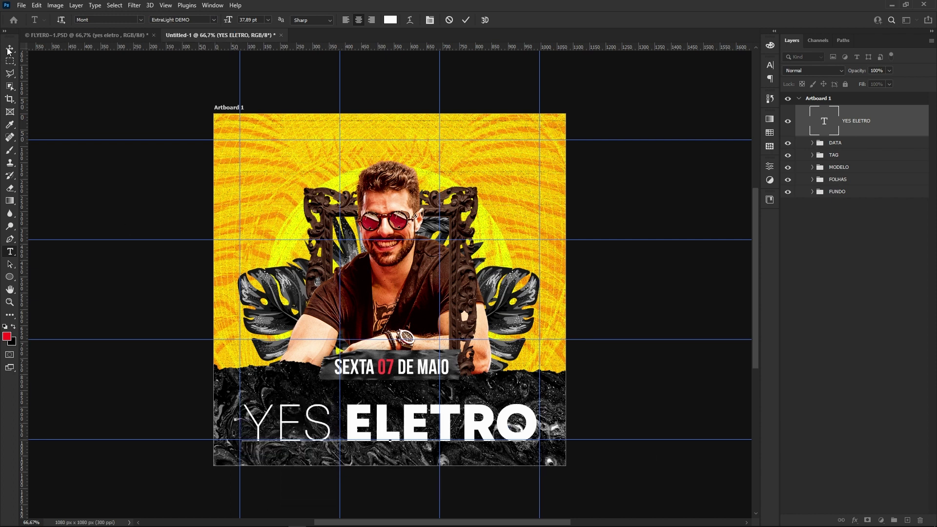
{"action": "left_click", "coordinate": [7, 49]}
Duplicate the title and give the original a #121212 colour overlay.
{"action": "key", "text": "ctrl+j"}
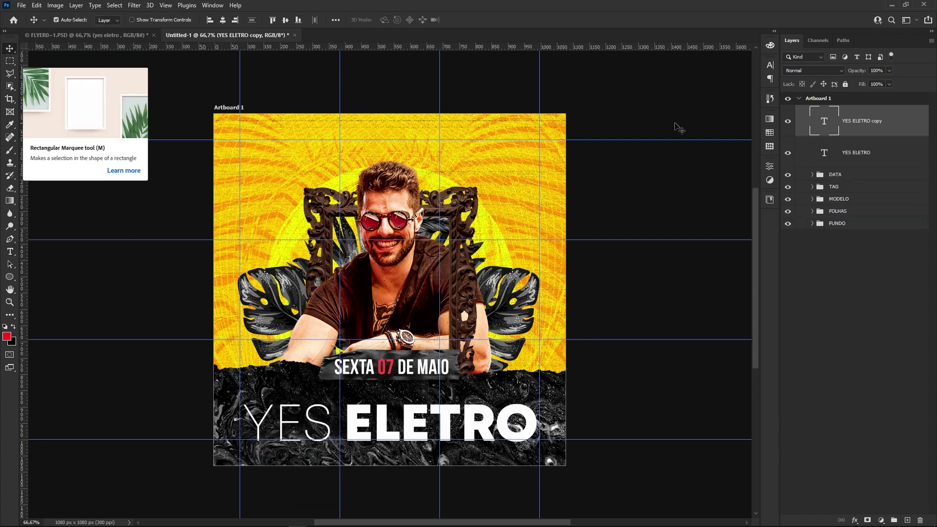
{"action": "left_click", "coordinate": [874, 157]}
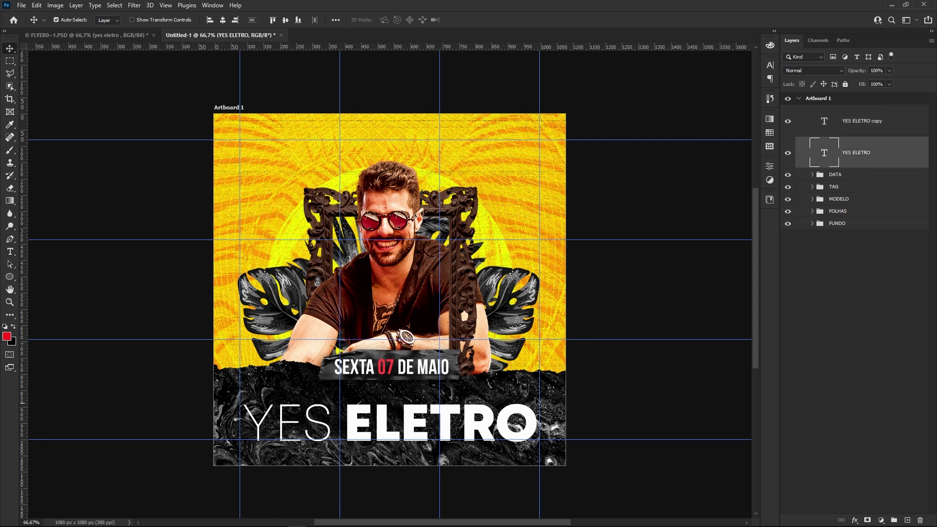
{"action": "double_click", "coordinate": [911, 155]}
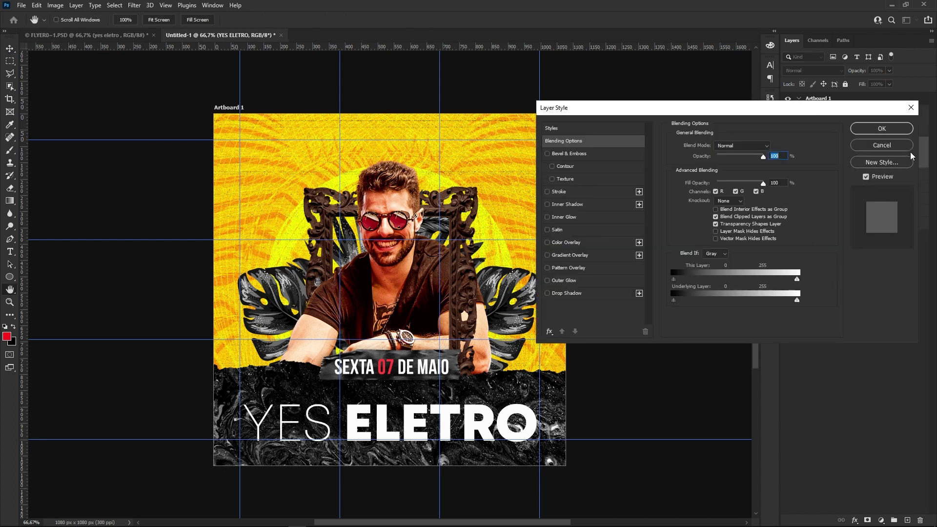
{"action": "left_click", "coordinate": [571, 244]}
{"action": "left_click", "coordinate": [772, 155]}
{"action": "left_click", "coordinate": [550, 259]}
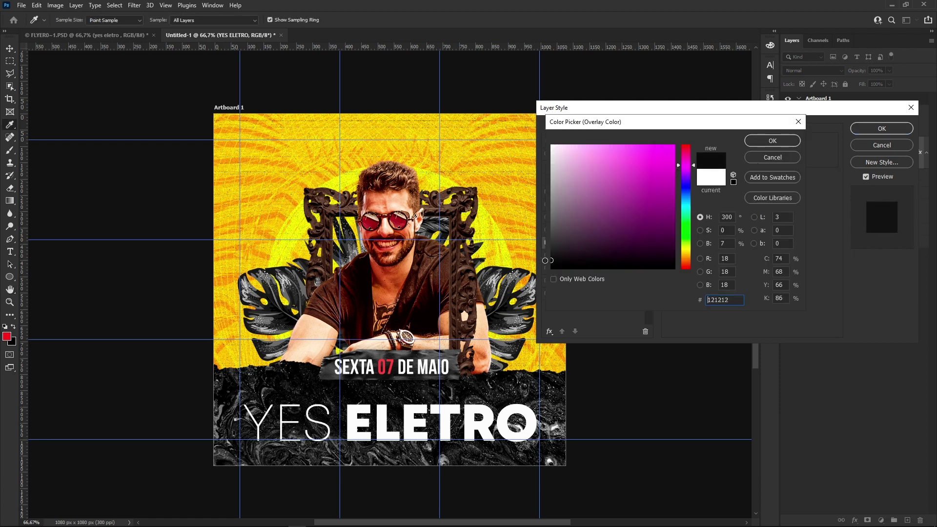
{"action": "left_click", "coordinate": [551, 261]}
{"action": "left_click", "coordinate": [789, 140]}
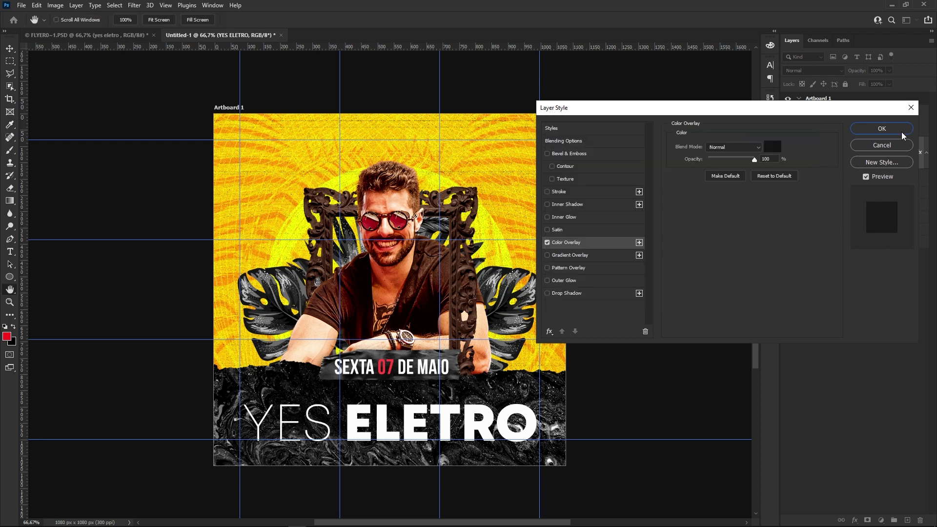
{"action": "left_click", "coordinate": [901, 129]}
Enlarge the dark YES ELETRO title layer slightly.
{"action": "key", "text": "v"}
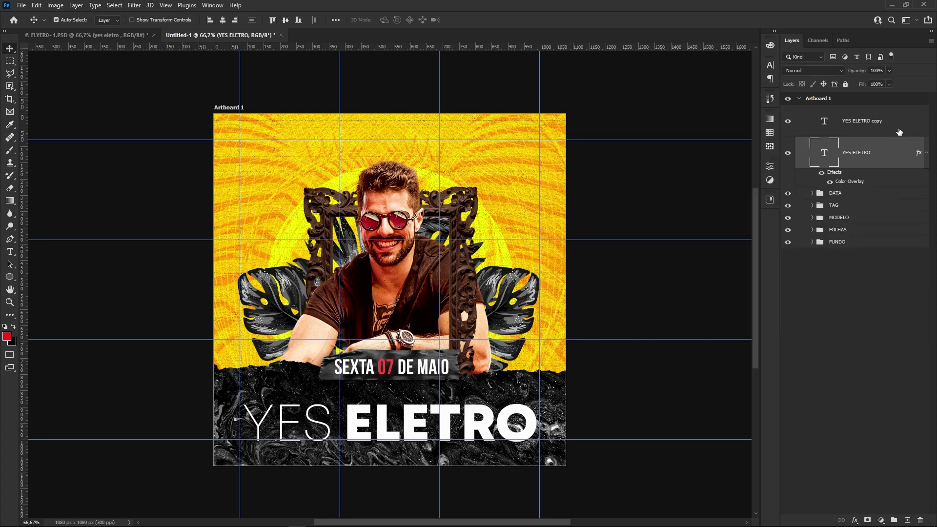
{"action": "key", "text": "ctrl+t"}
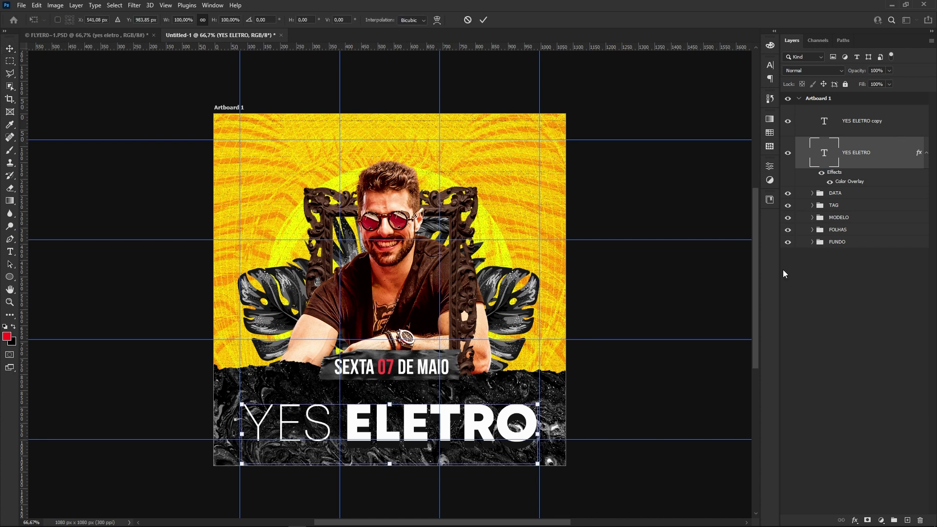
{"action": "left_click_drag", "start_coordinate": [553, 400], "coordinate": [592, 400]}
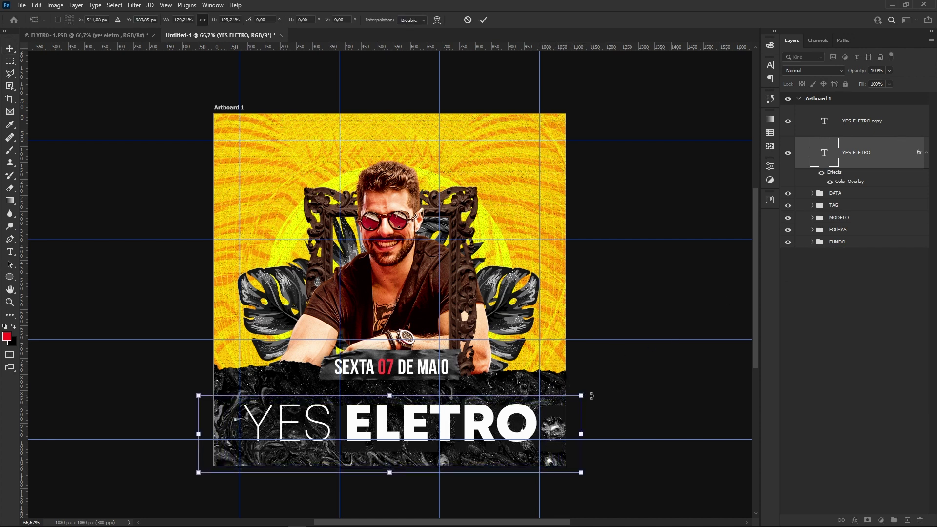
{"action": "key", "text": "Return"}
{"action": "left_click", "coordinate": [889, 71]}
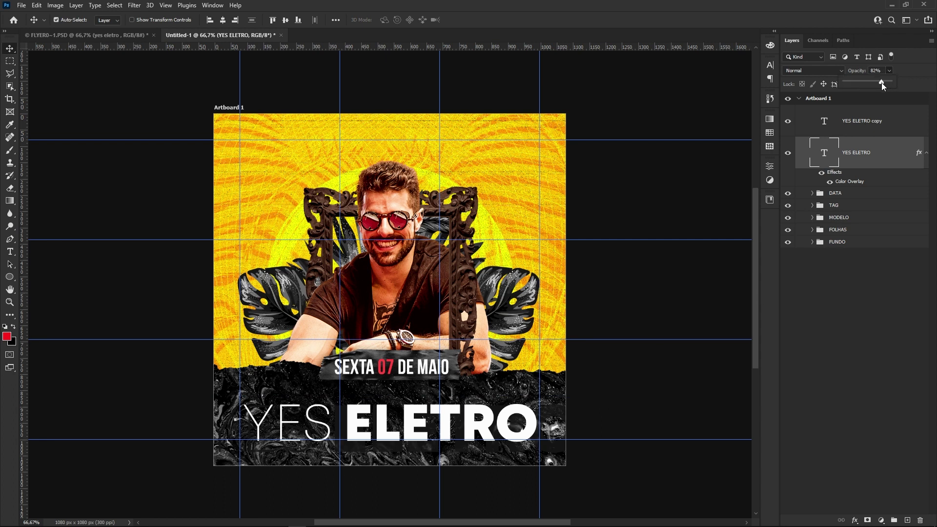
Group both YES ELETRO layers into a group named TEMA.
{"action": "left_click", "coordinate": [866, 127]}
{"action": "left_click", "coordinate": [881, 159], "text": "shift"}
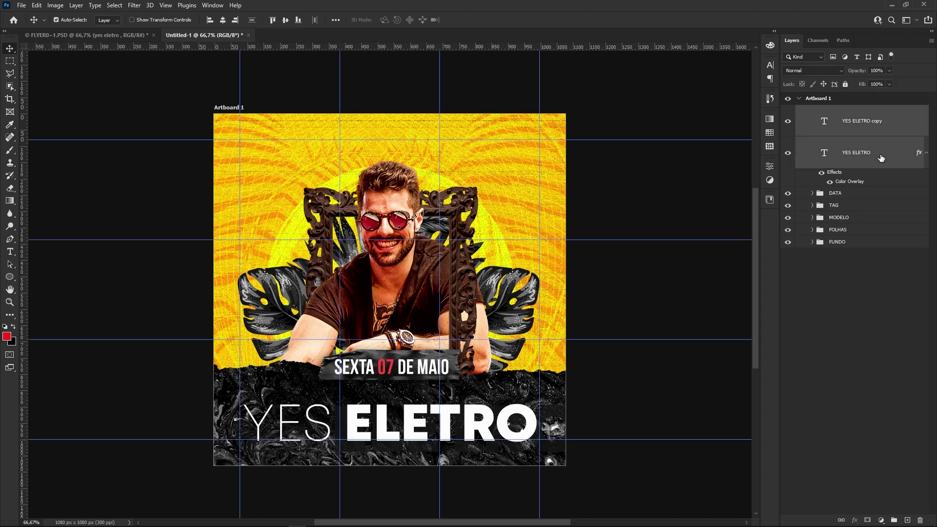
{"action": "key", "text": "ctrl+g"}
{"action": "double_click", "coordinate": [844, 111]}
{"action": "type", "text": "TEM"}
{"action": "key", "text": "Return"}
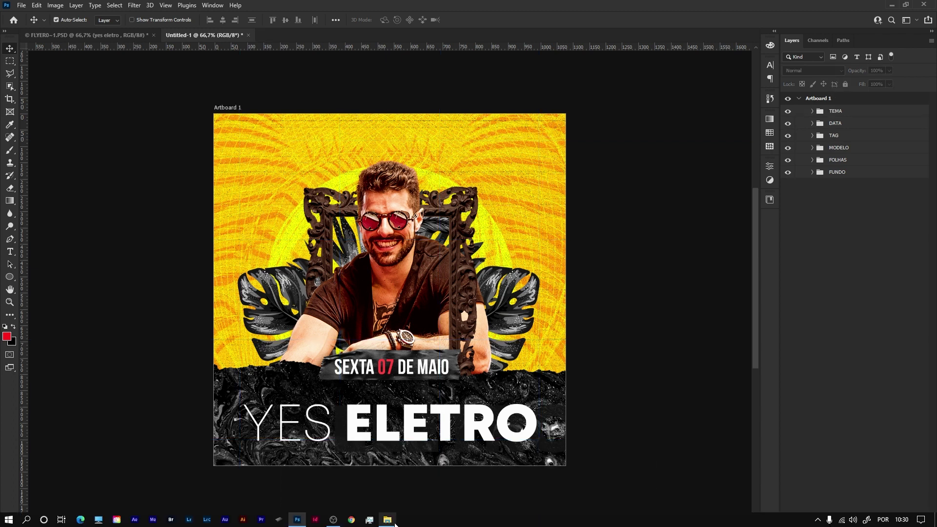
Place the Skol logo at about 222 px at the flyer's top centre.
{"action": "mouse_move", "coordinate": [469, 520]}
{"action": "left_click", "coordinate": [389, 520]}
{"action": "scroll", "coordinate": [423, 456], "scroll_direction": "down", "scroll_amount": 2}
{"action": "mouse_move", "coordinate": [293, 439]}
{"action": "left_mouse_down"}
{"action": "mouse_move", "coordinate": [294, 525]}
{"action": "mouse_move", "coordinate": [536, 134]}
{"action": "left_mouse_up"}
{"action": "left_click_drag", "start_coordinate": [487, 165], "coordinate": [404, 229]}
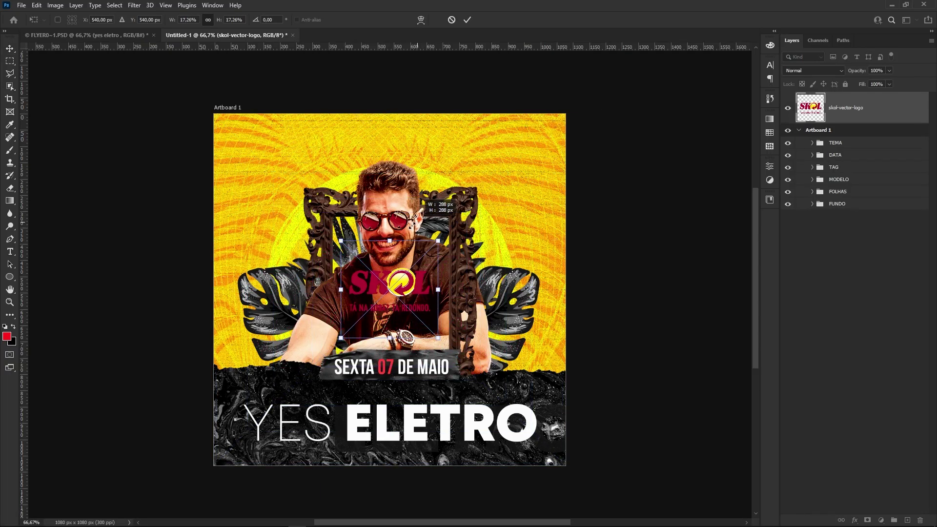
{"action": "left_click_drag", "start_coordinate": [409, 294], "coordinate": [410, 152]}
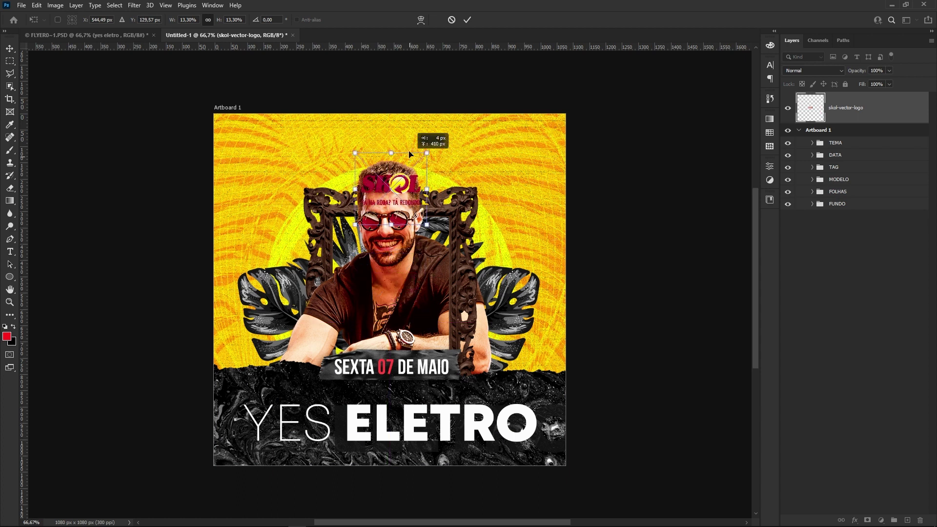
{"action": "key", "text": "Return"}
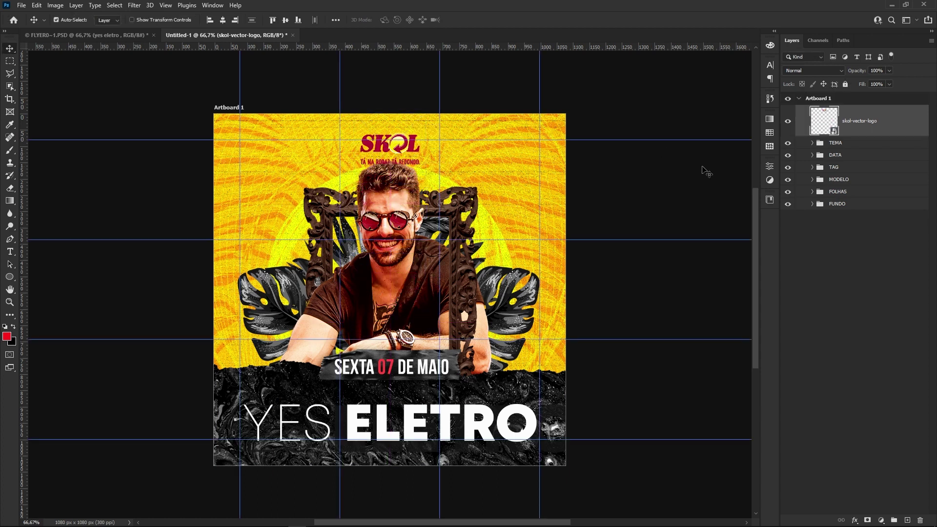
Shrink the MODELO group to about 88%.
{"action": "left_click", "coordinate": [846, 181]}
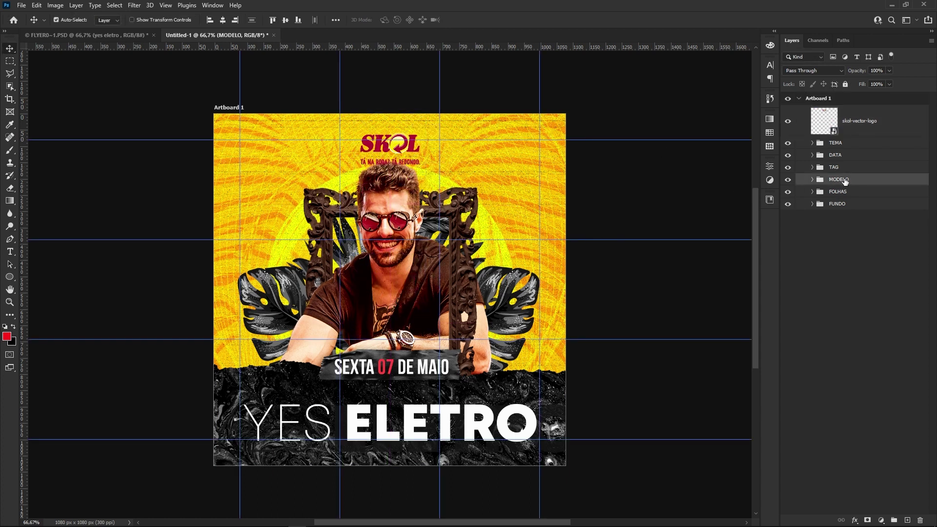
{"action": "key", "text": "ctrl+t"}
{"action": "left_click_drag", "start_coordinate": [492, 158], "coordinate": [479, 175]}
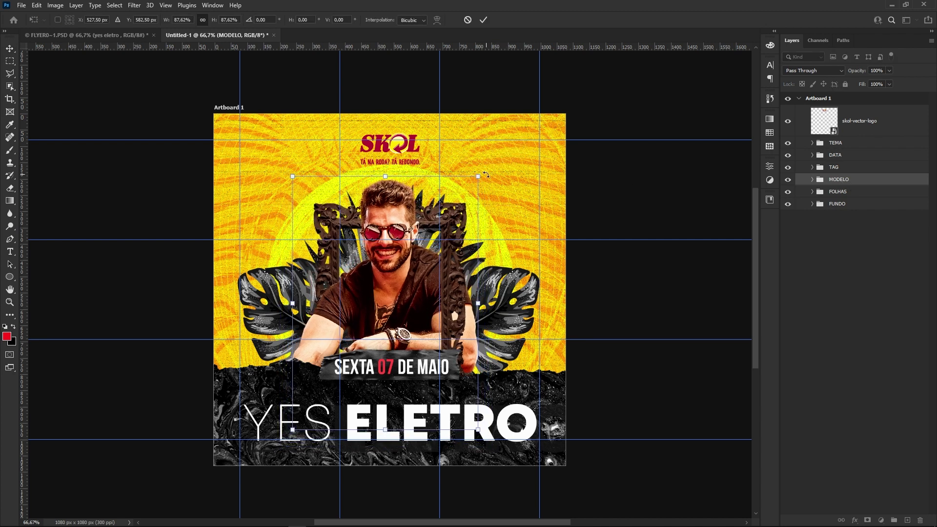
{"action": "key", "text": "Return"}
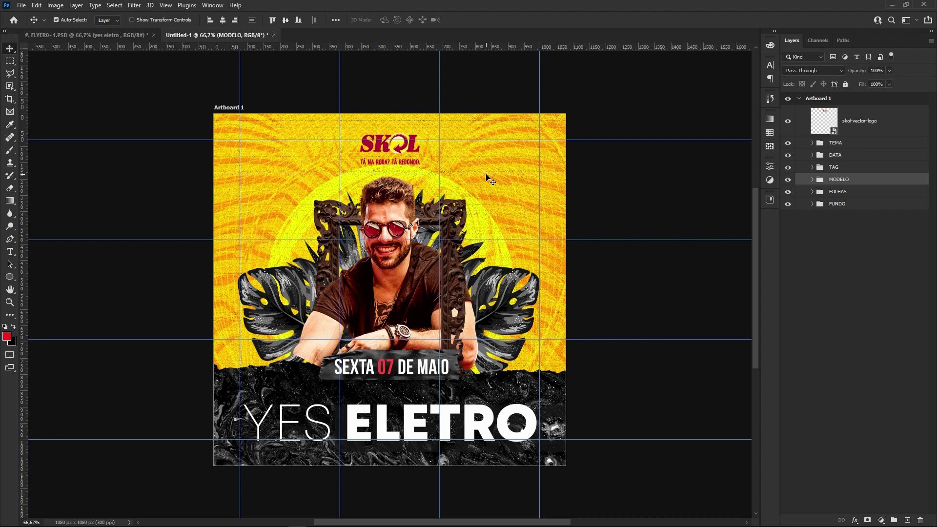
Put the Skol logo layer into a group named LOGO.
{"action": "left_click", "coordinate": [810, 315]}
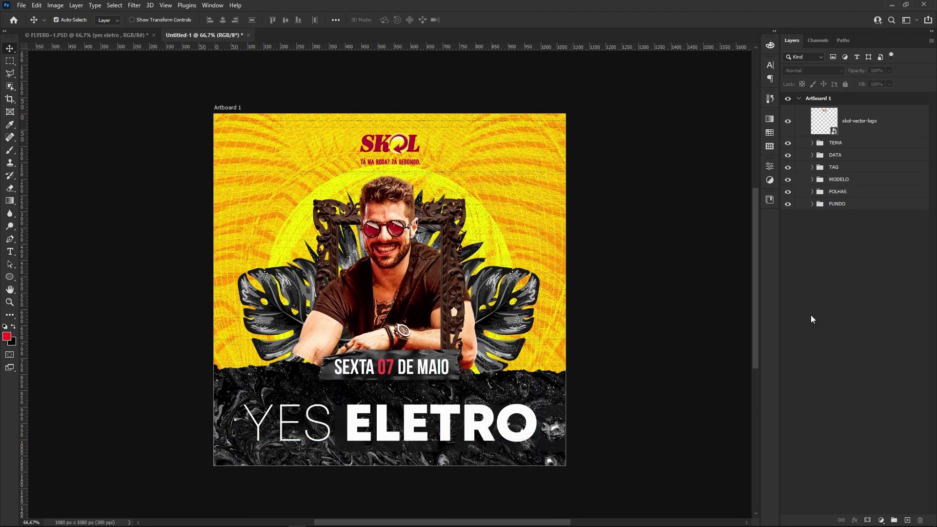
{"action": "left_click", "coordinate": [881, 129]}
{"action": "key", "text": "ctrl+g"}
{"action": "double_click", "coordinate": [846, 111]}
{"action": "type", "text": "LOGO"}
{"action": "key", "text": "Return"}
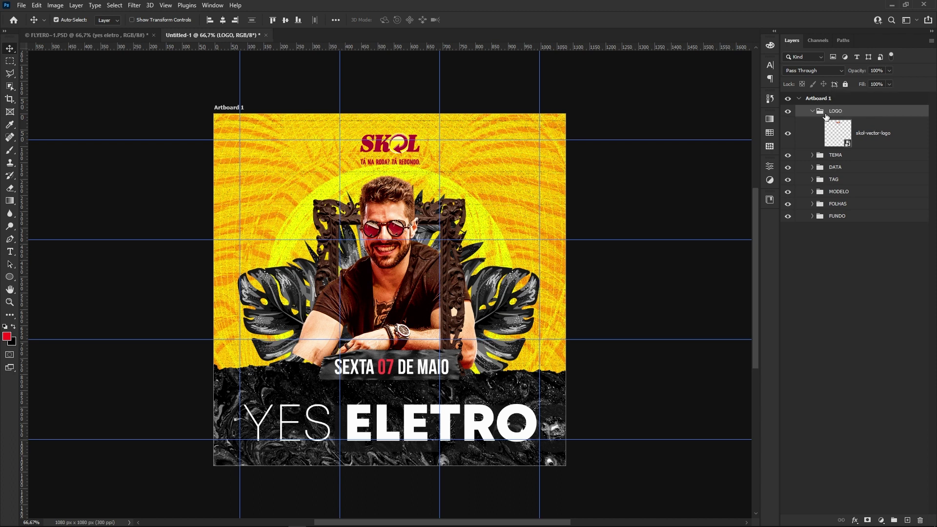
Paint a white glow with an 800 px soft brush on a new layer in FUNDO.
{"action": "left_click", "coordinate": [813, 172]}
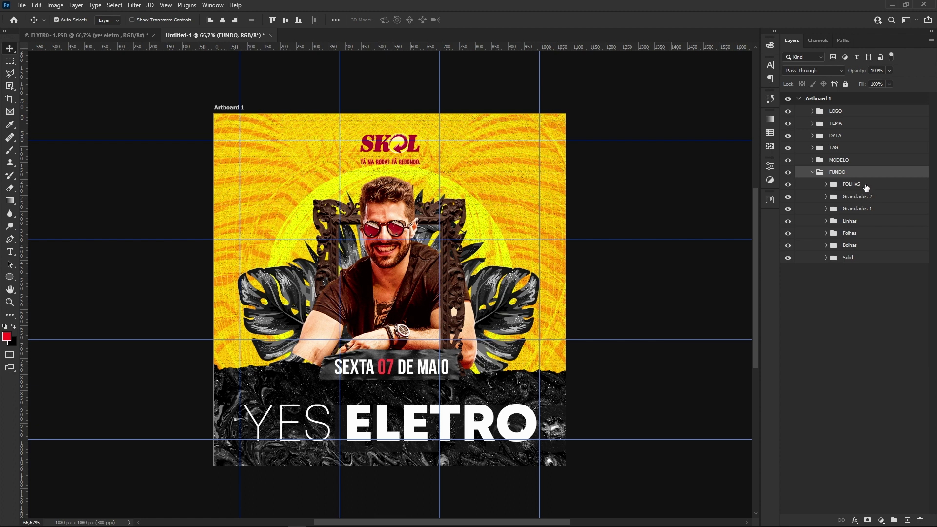
{"action": "left_click", "coordinate": [864, 185]}
{"action": "left_click", "coordinate": [908, 521]}
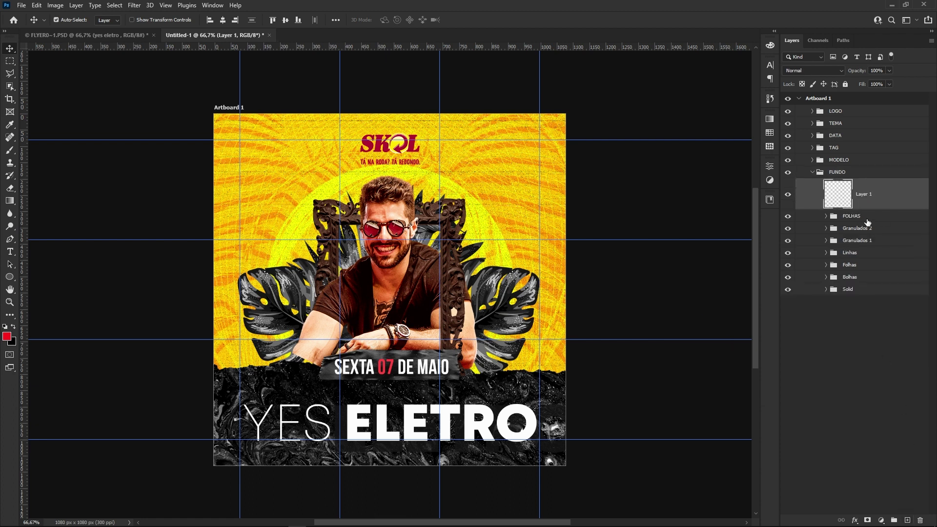
{"action": "left_click", "coordinate": [7, 337]}
{"action": "type", "text": "ffffff"}
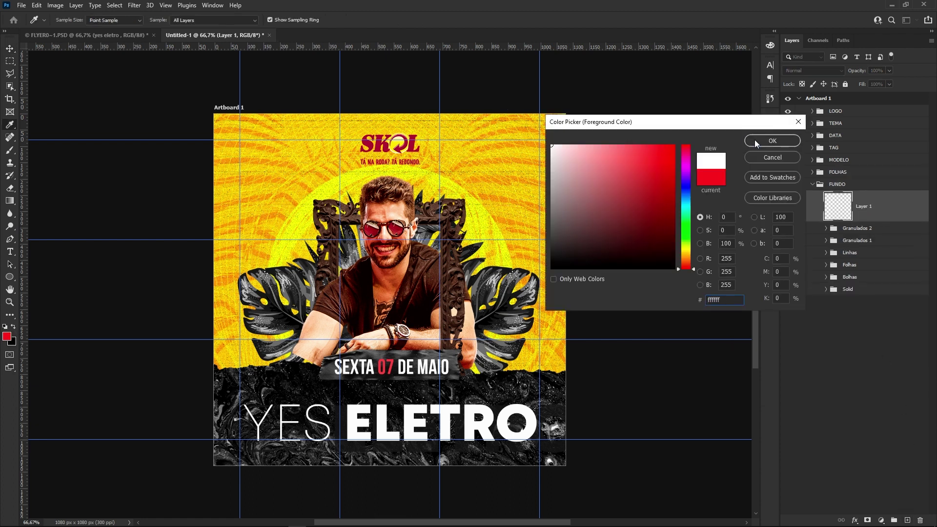
{"action": "left_click", "coordinate": [755, 139]}
{"action": "key", "text": "b"}
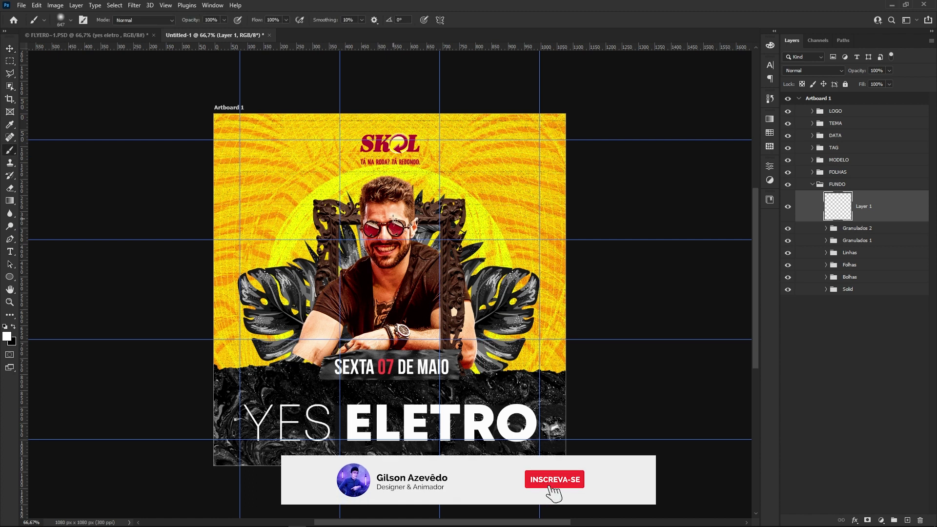
{"action": "right_click", "coordinate": [393, 217]}
{"action": "key", "text": "Escape"}
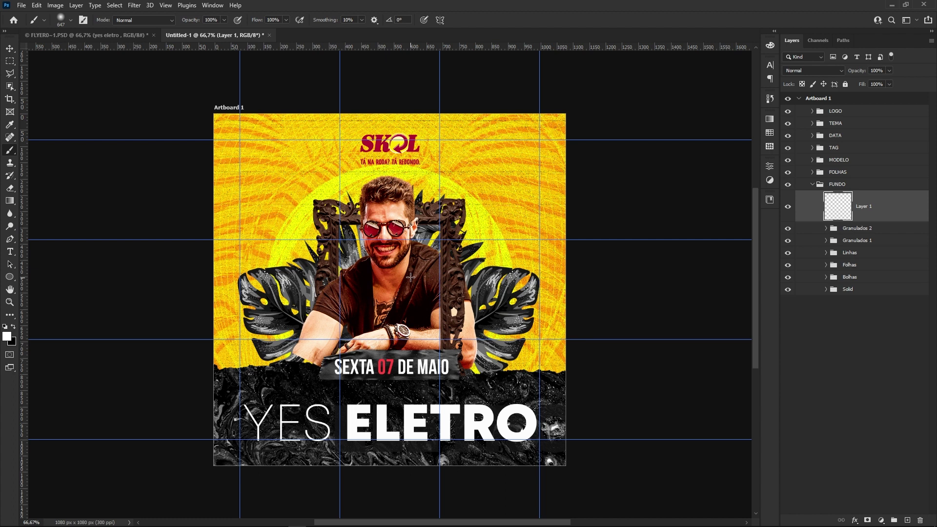
{"action": "left_click_drag", "start_coordinate": [389, 263], "coordinate": [476, 236]}
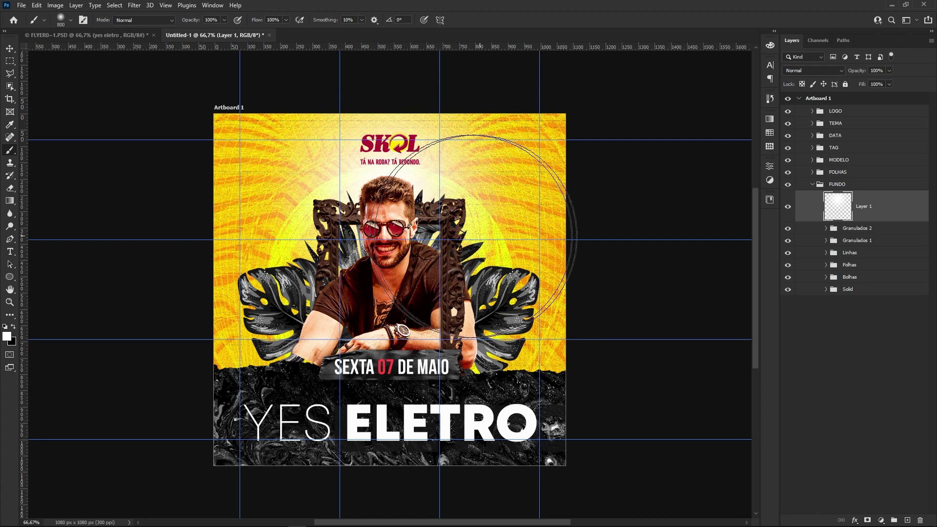
Enlarge the glow to about 131%, move it higher, and set it to 47% opacity.
{"action": "key", "text": "ctrl+t"}
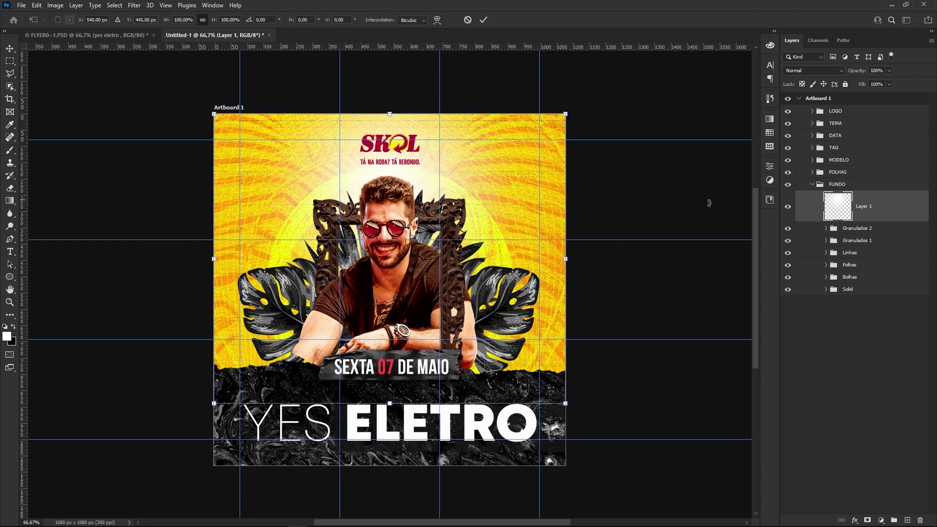
{"action": "left_click_drag", "start_coordinate": [571, 259], "coordinate": [627, 259]}
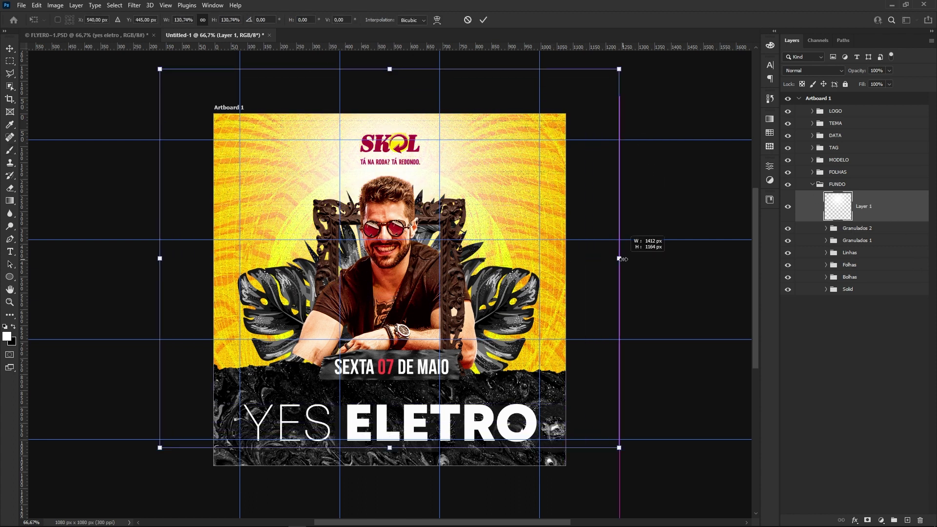
{"action": "left_click_drag", "start_coordinate": [518, 298], "coordinate": [520, 257]}
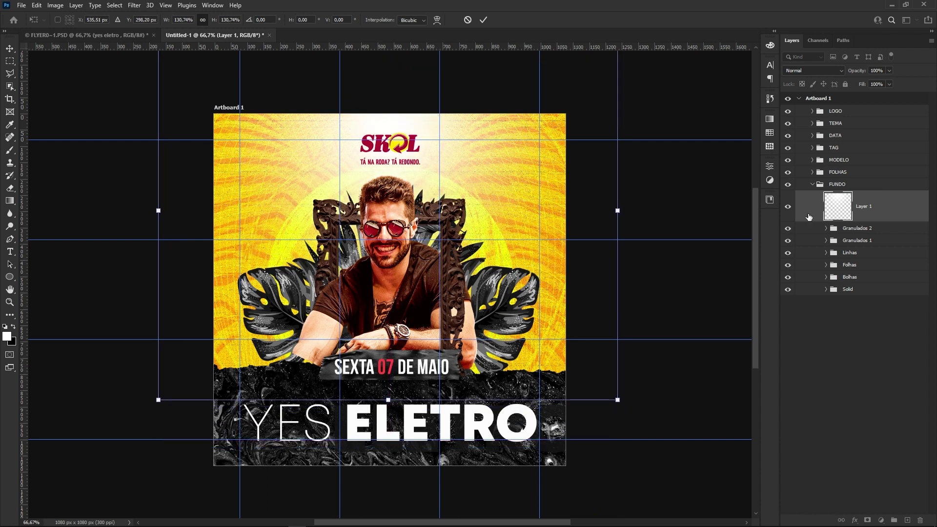
{"action": "key", "text": "Return"}
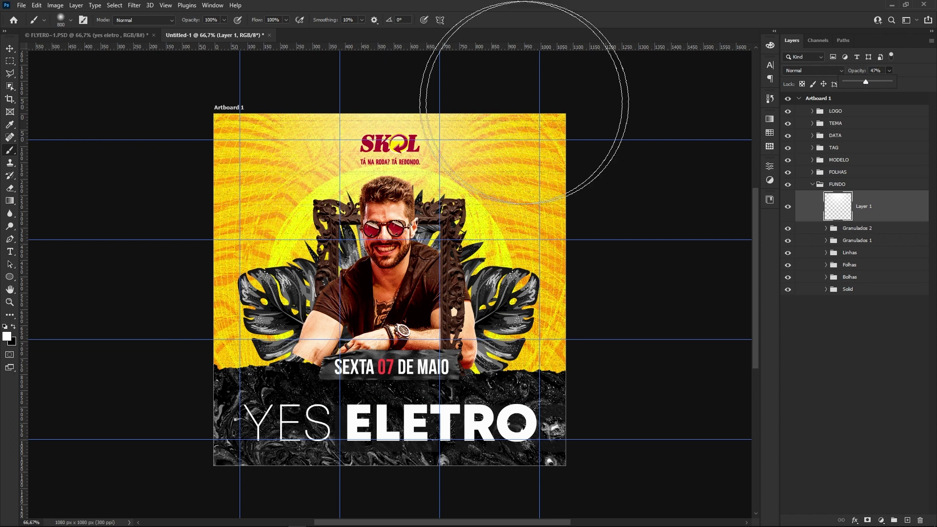
{"action": "left_click", "coordinate": [811, 186]}
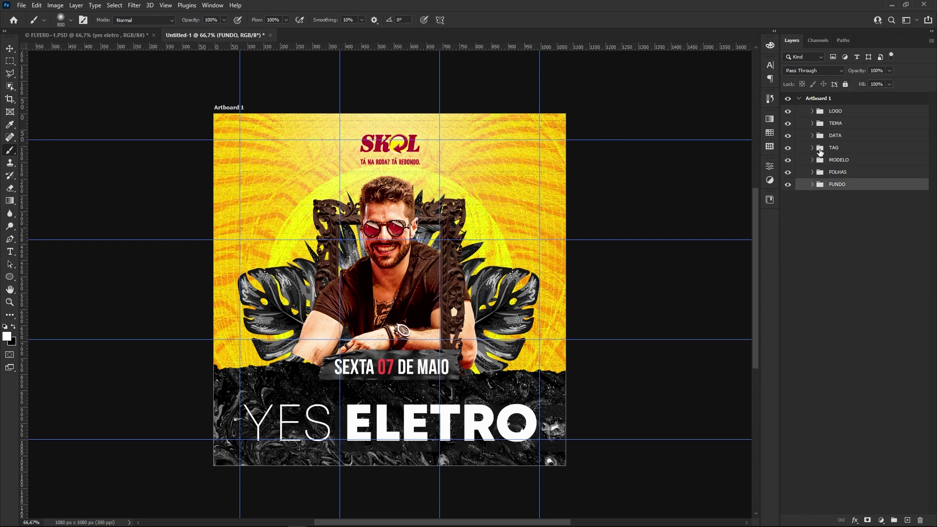
{"action": "left_click", "coordinate": [838, 112]}
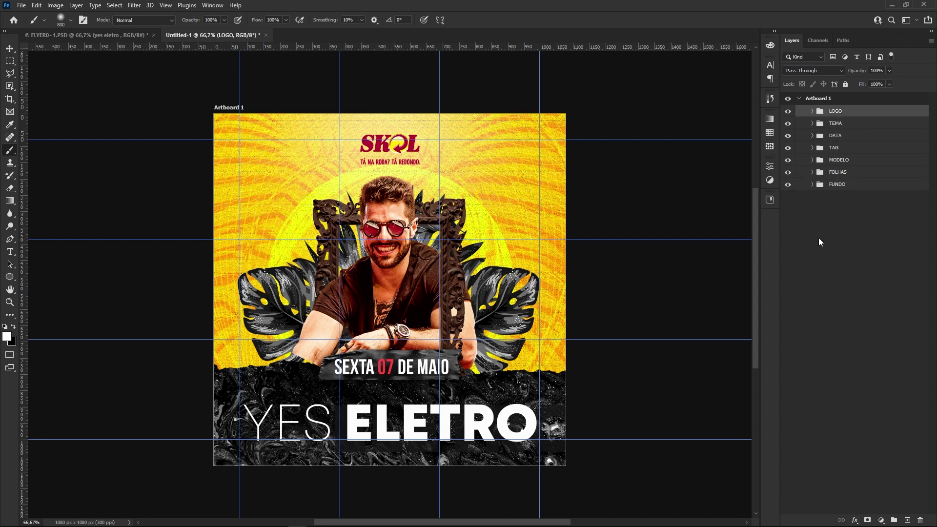
Add a Color Lookup adjustment using 2Strip.look in Screen blend mode.
{"action": "left_click", "coordinate": [882, 521]}
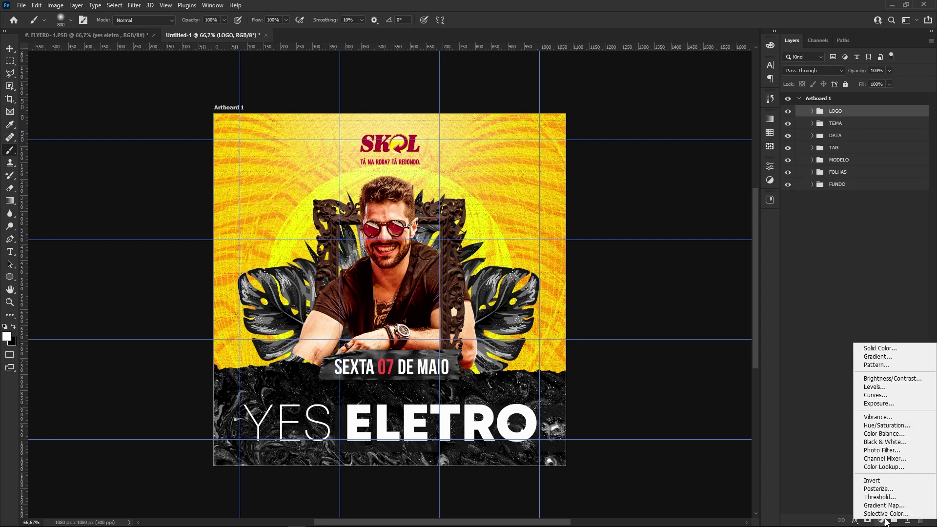
{"action": "left_click", "coordinate": [885, 467]}
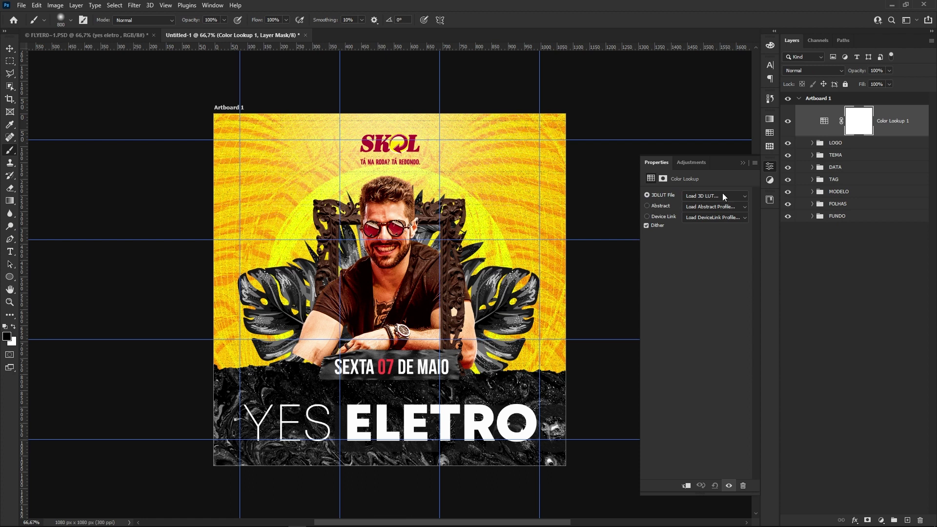
{"action": "left_click", "coordinate": [723, 196]}
{"action": "left_click", "coordinate": [712, 234]}
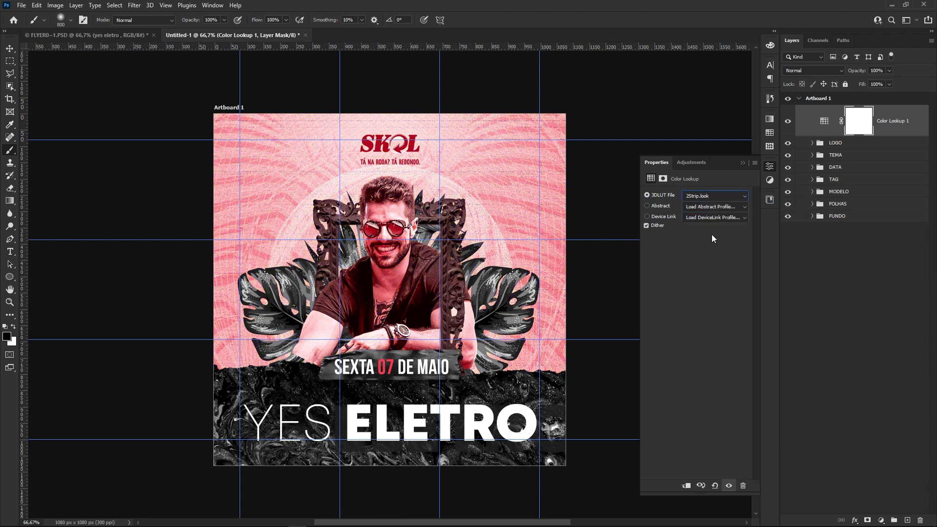
{"action": "left_click", "coordinate": [834, 69]}
{"action": "left_click", "coordinate": [799, 153]}
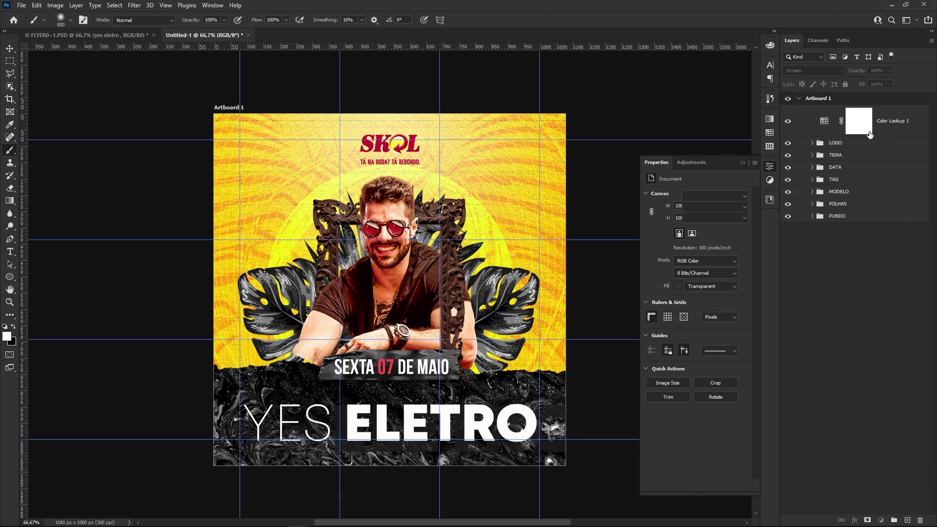
{"action": "left_click", "coordinate": [900, 123]}
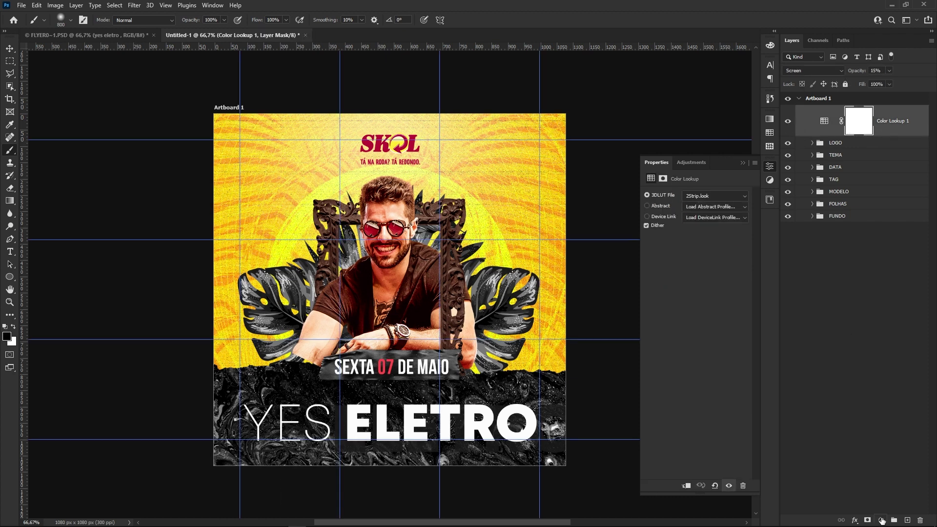
Add a Color Balance 2 adjustment shifting midtones toward red (Red +26, Yellow −19).
{"action": "left_click", "coordinate": [881, 521]}
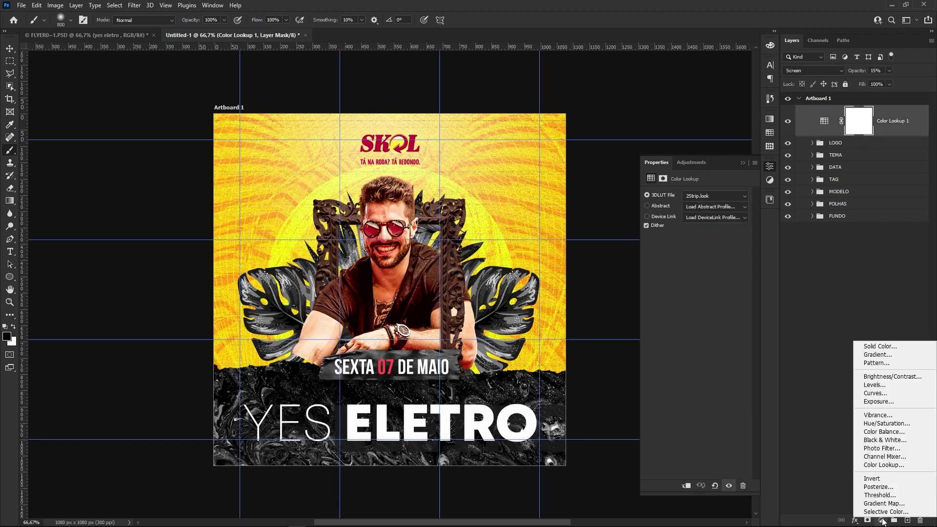
{"action": "left_click", "coordinate": [885, 433]}
{"action": "left_click_drag", "start_coordinate": [683, 217], "coordinate": [688, 216]}
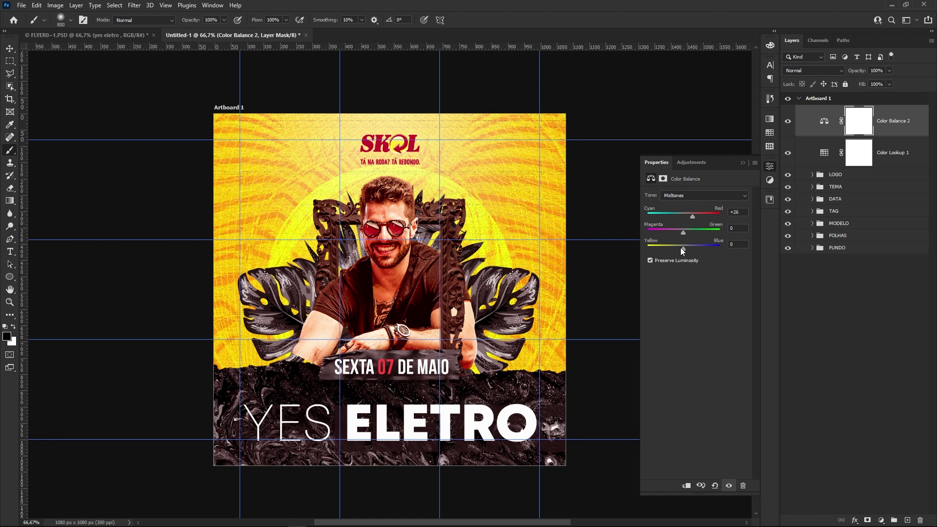
Lower FUNDO's Layer 1 glow opacity from 47% to 34% and preview without guides.
{"action": "left_click", "coordinate": [746, 161]}
{"action": "left_click", "coordinate": [812, 249]}
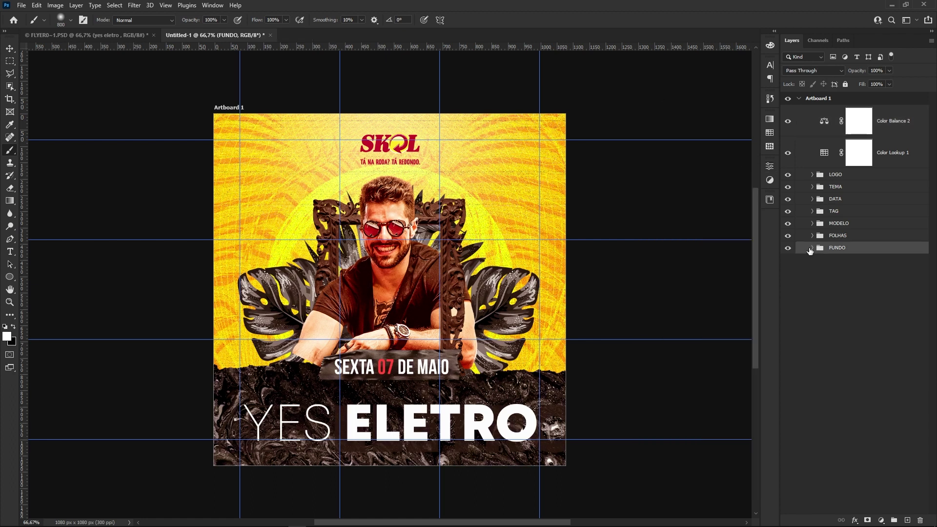
{"action": "left_click", "coordinate": [812, 248]}
{"action": "left_click", "coordinate": [820, 269]}
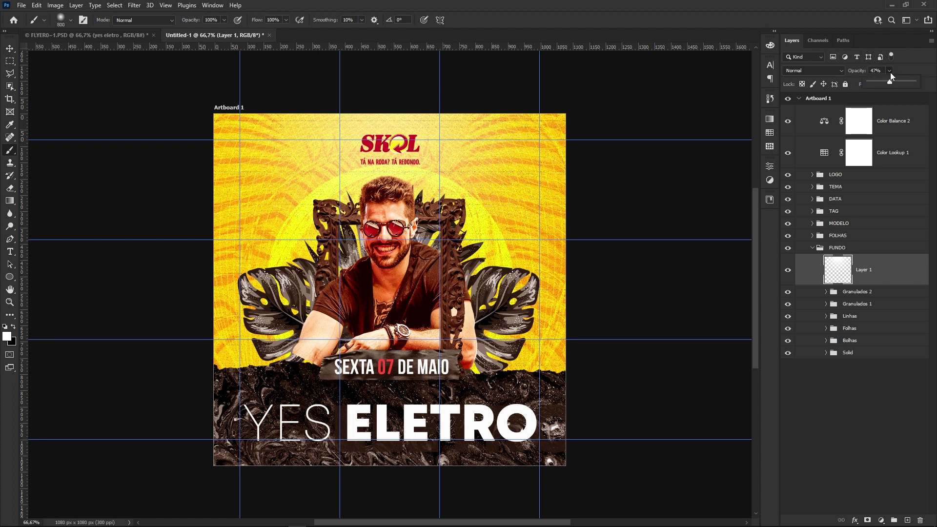
{"action": "left_click_drag", "start_coordinate": [890, 81], "coordinate": [885, 83]}
{"action": "key", "text": "ctrl+alt+a"}
{"action": "key", "text": "ctrl+semicolon"}
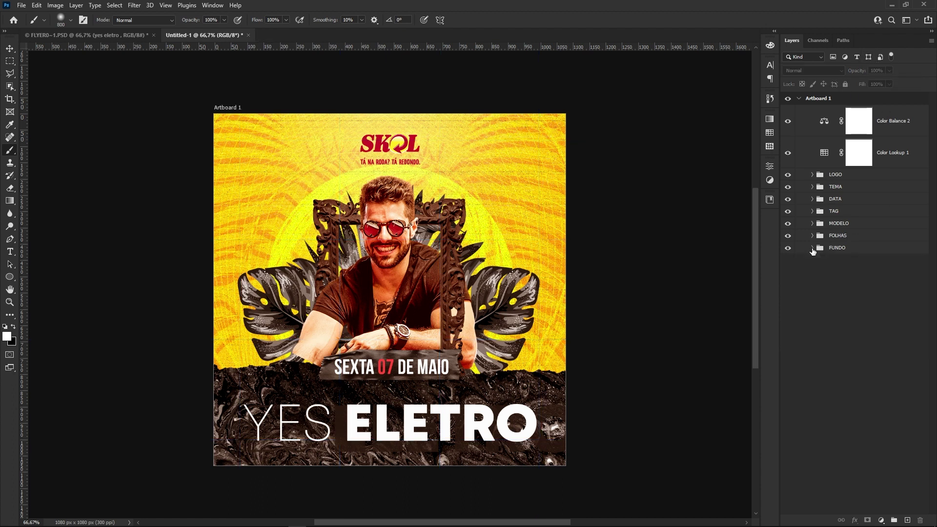
Place the on-black-2 texture over the whole artboard in Screen mode at 10% opacity.
{"action": "left_click", "coordinate": [387, 520]}
{"action": "mouse_move", "coordinate": [569, 194]}
{"action": "left_mouse_down"}
{"action": "mouse_move", "coordinate": [299, 523]}
{"action": "mouse_move", "coordinate": [382, 289]}
{"action": "left_mouse_up"}
{"action": "left_click_drag", "start_coordinate": [585, 102], "coordinate": [591, 99]}
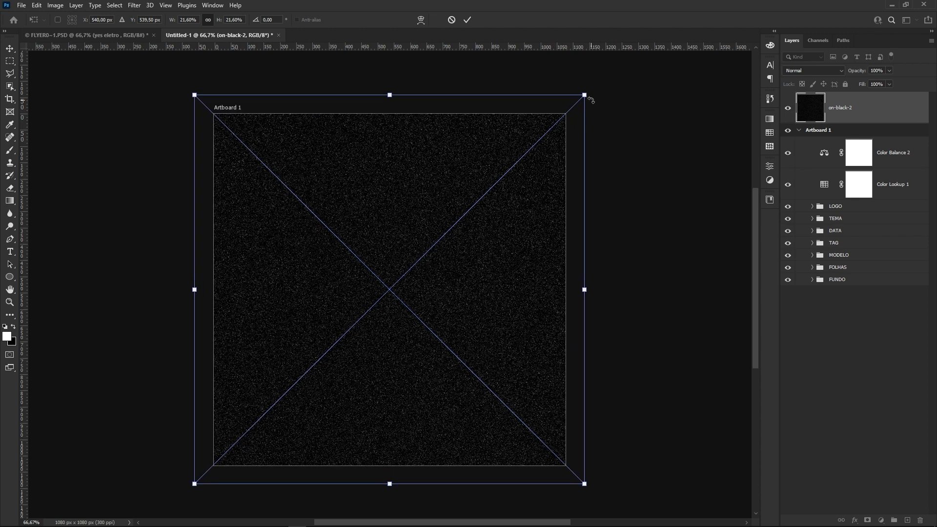
{"action": "key", "text": "Return"}
{"action": "left_click", "coordinate": [827, 72]}
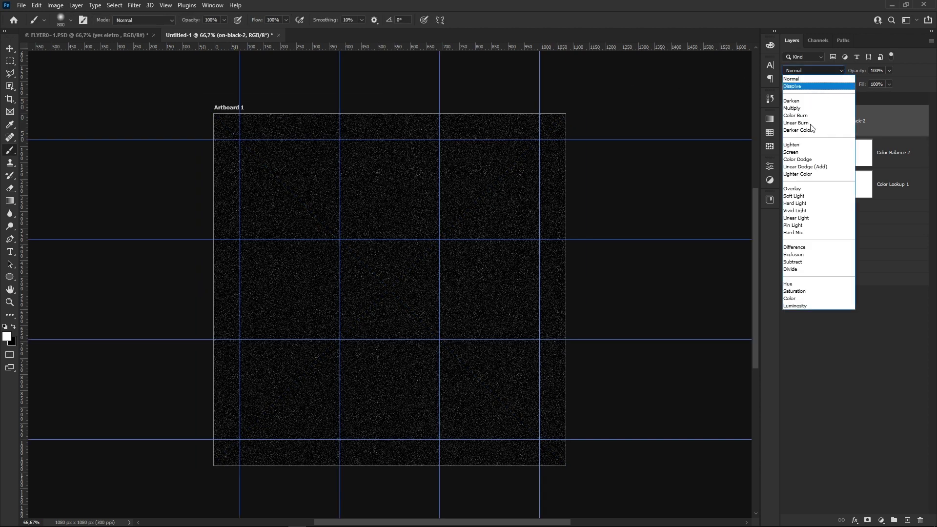
{"action": "left_click", "coordinate": [825, 150]}
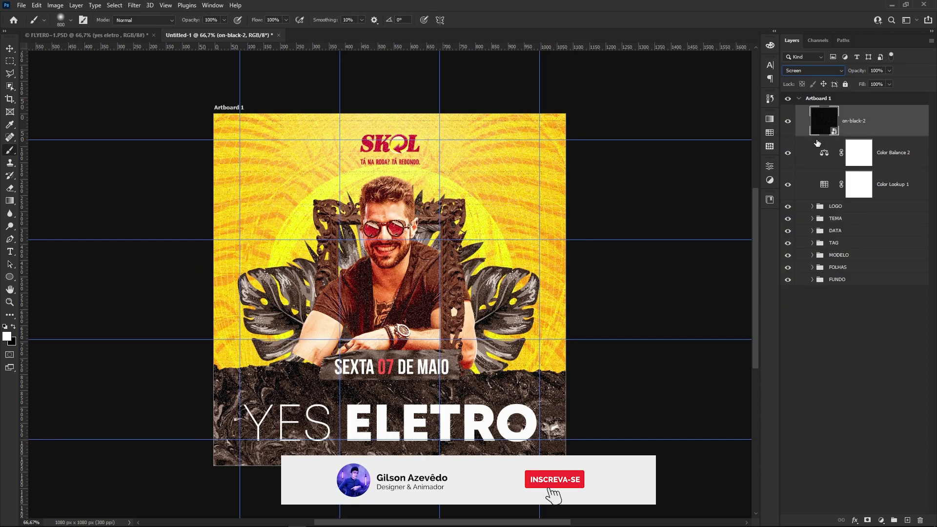
{"action": "left_click", "coordinate": [857, 69]}
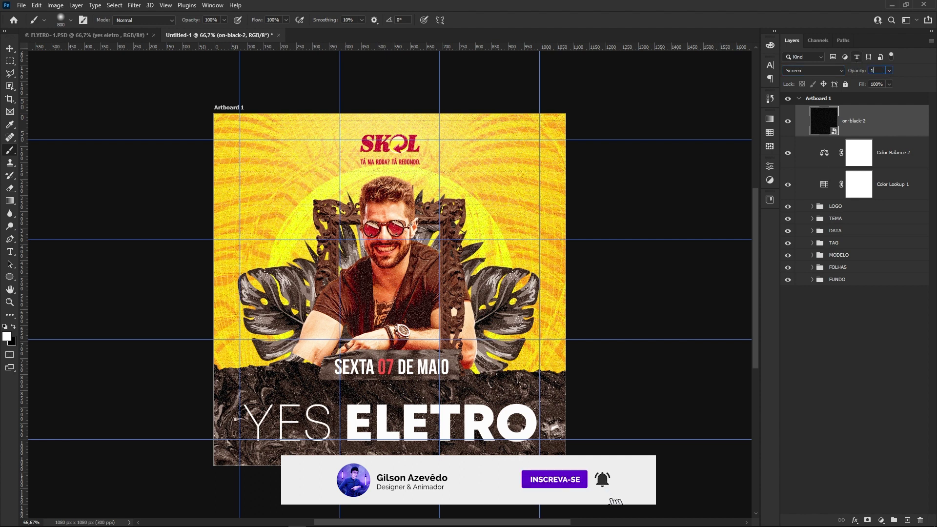
{"action": "key", "text": "ctrl+semicolon"}
Group the on-black-2 texture with both colour adjustment layers.
{"action": "left_click", "coordinate": [886, 360]}
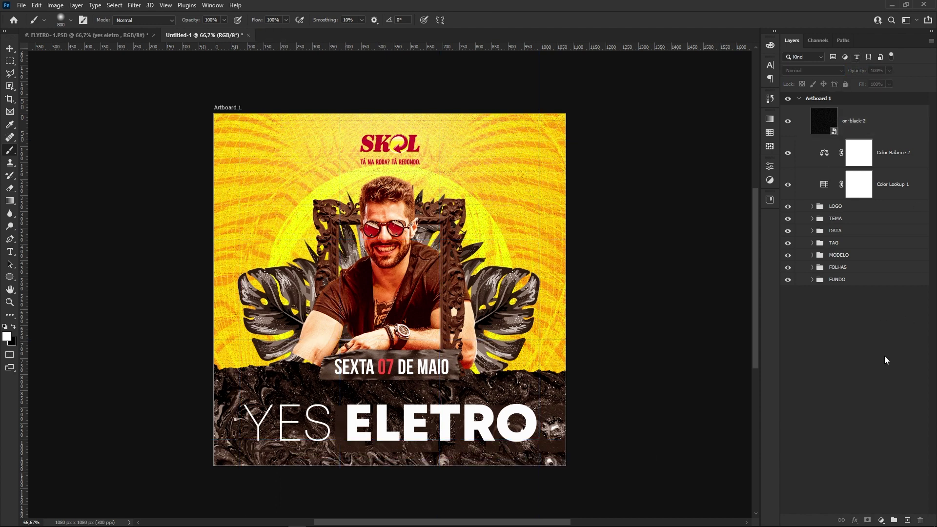
{"action": "key", "text": "ctrl+semicolon"}
{"action": "left_click", "coordinate": [894, 134]}
{"action": "left_click", "coordinate": [899, 189], "text": "shift"}
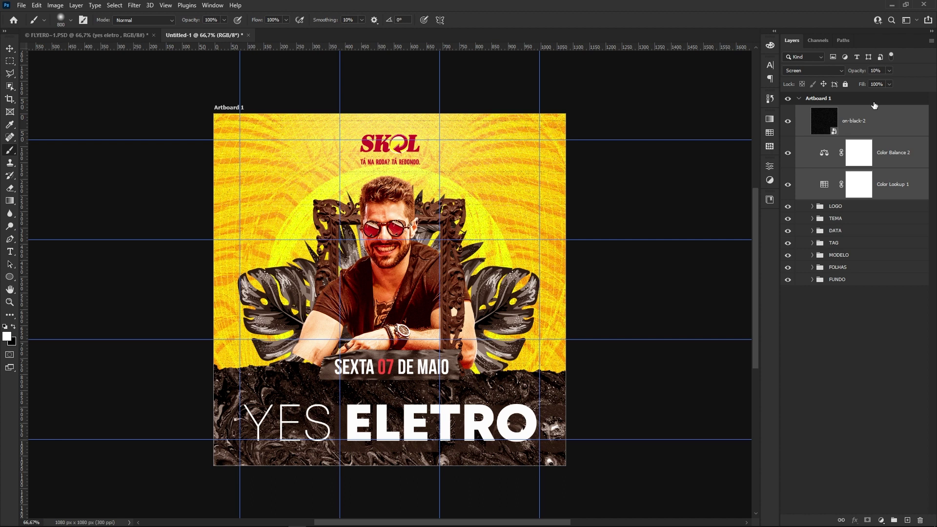
{"action": "key", "text": "ctrl+g"}
Name the new group AJUSTES.
{"action": "double_click", "coordinate": [838, 111]}
{"action": "type", "text": "AJUSTES"}
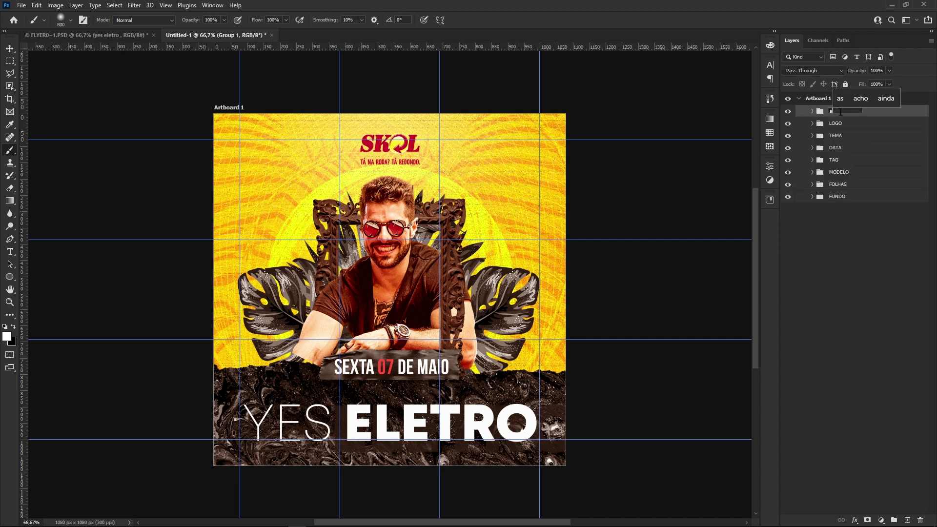
{"action": "key", "text": "Return"}
{"action": "left_click", "coordinate": [837, 277]}
{"action": "key", "text": "ctrl+semicolon"}
{"action": "key", "text": "ctrl+semicolon"}
Hide Color Balance 2 inside AJUSTES, then select every group from AJUSTES to FUNDO.
{"action": "left_click", "coordinate": [832, 111]}
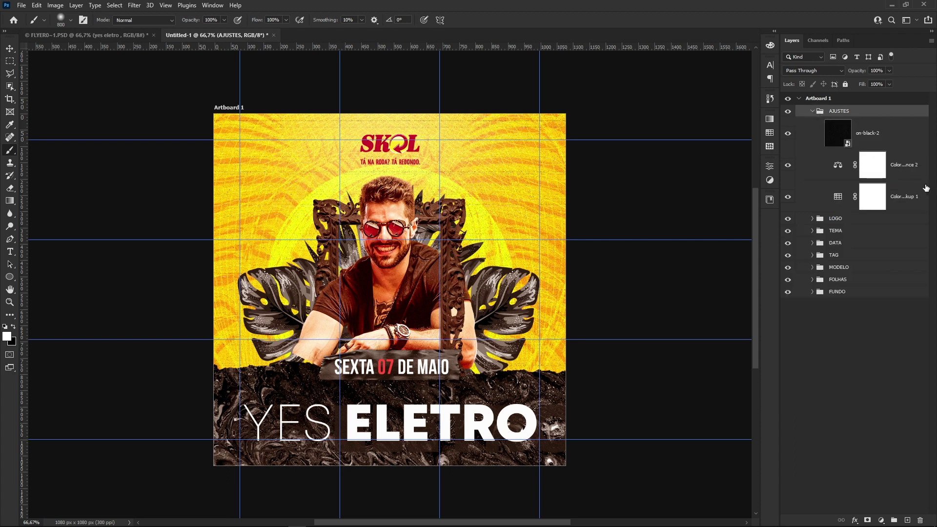
{"action": "left_click", "coordinate": [922, 177]}
{"action": "left_click", "coordinate": [786, 167]}
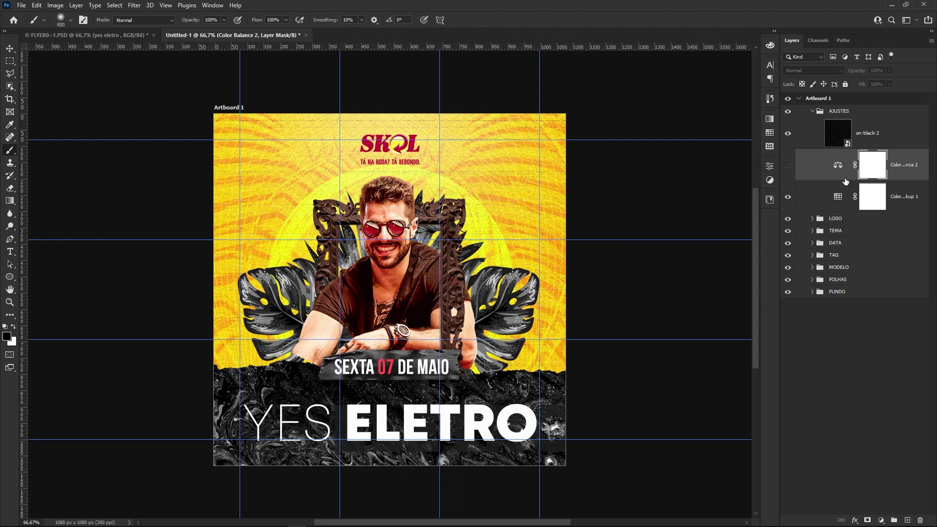
{"action": "left_click", "coordinate": [813, 111]}
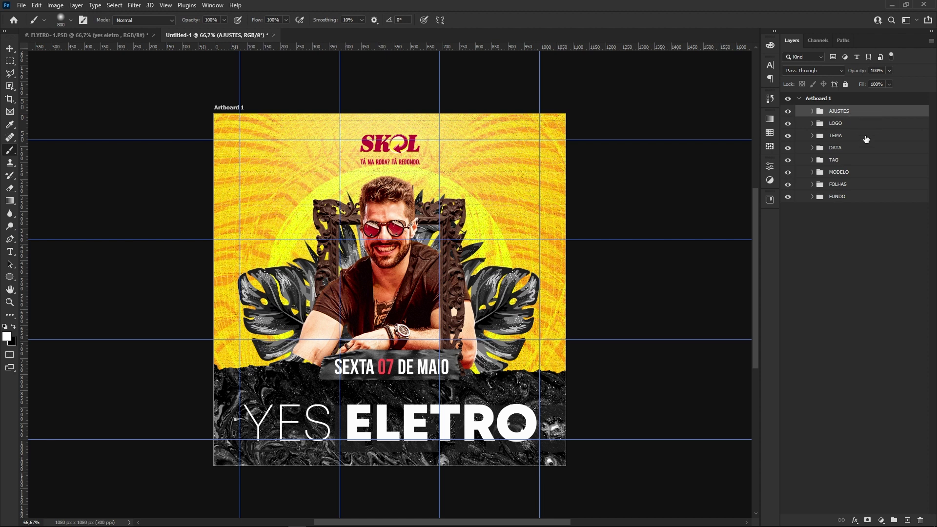
{"action": "left_click", "coordinate": [849, 199], "text": "shift"}
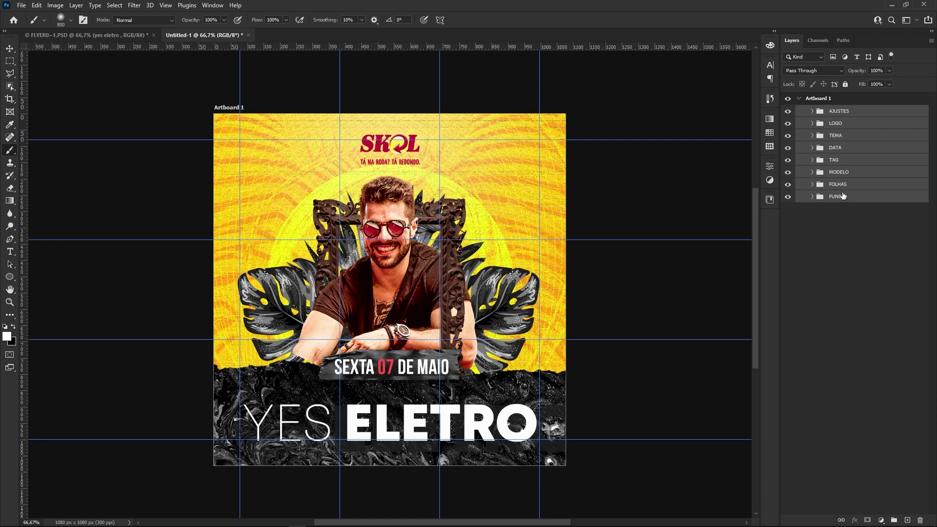
Stamp the visible flyer into a new Layer 2 and convert it to a smart object.
{"action": "key", "text": "ctrl+shift+alt+e"}
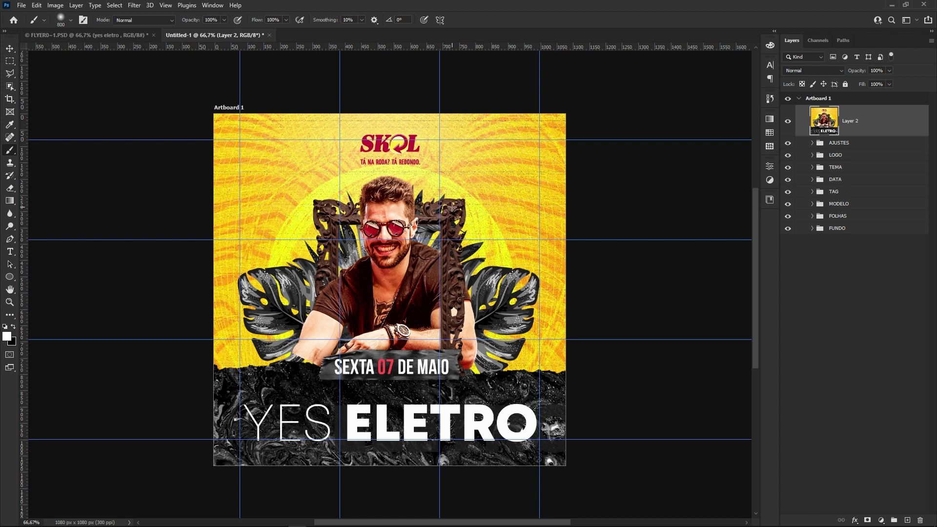
{"action": "right_click", "coordinate": [871, 124]}
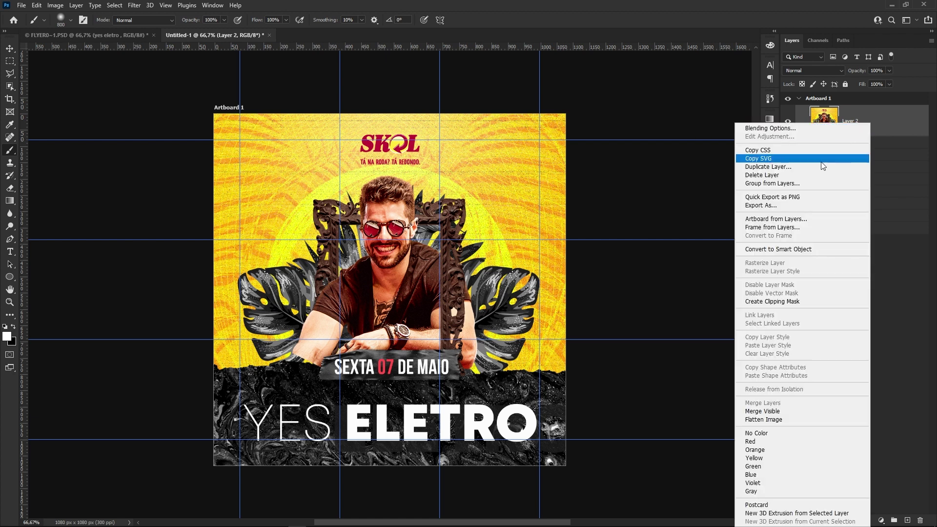
{"action": "left_click", "coordinate": [789, 249]}
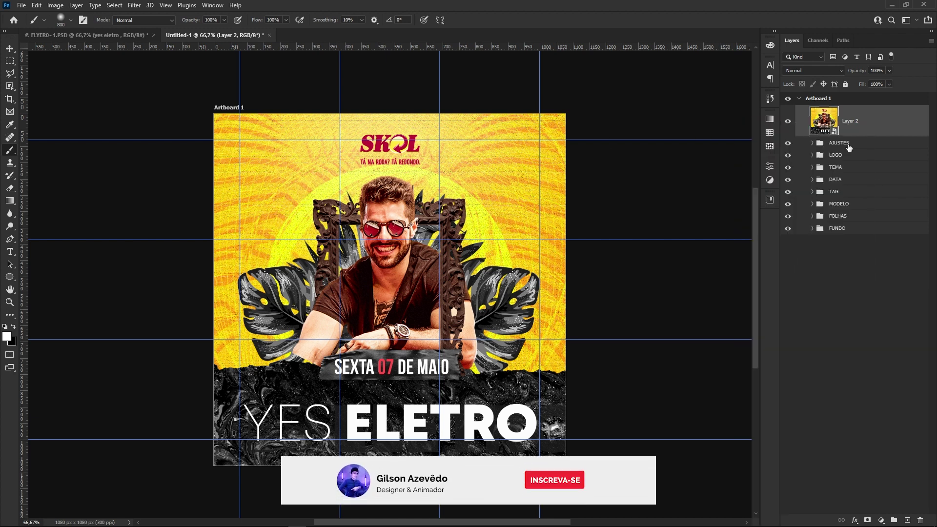
Apply a Camera Raw Filter to Layer 2 with film Grain raised to 10.
{"action": "left_click", "coordinate": [133, 5]}
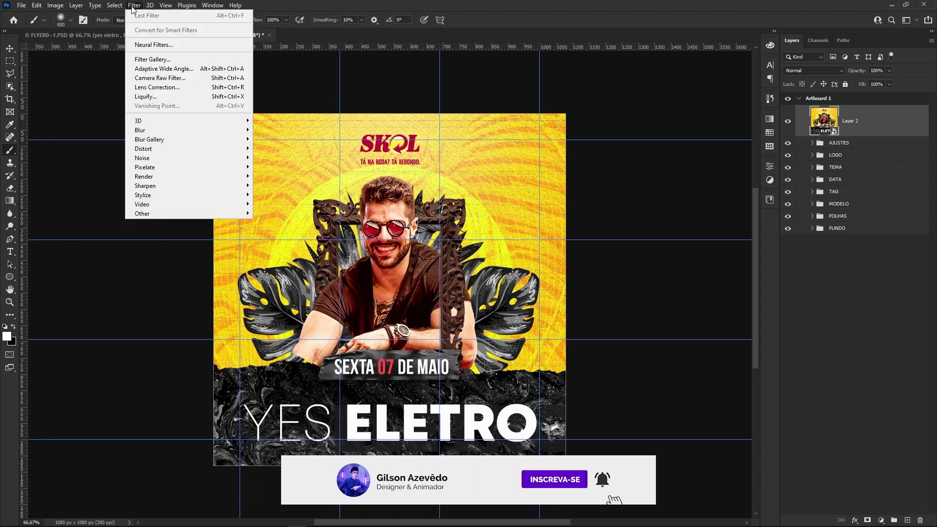
{"action": "left_click", "coordinate": [171, 77]}
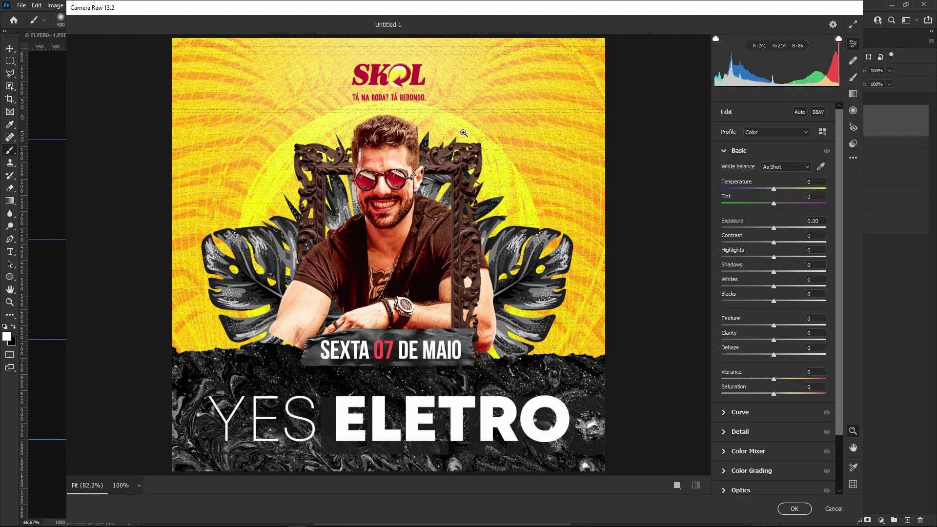
{"action": "left_click", "coordinate": [725, 152]}
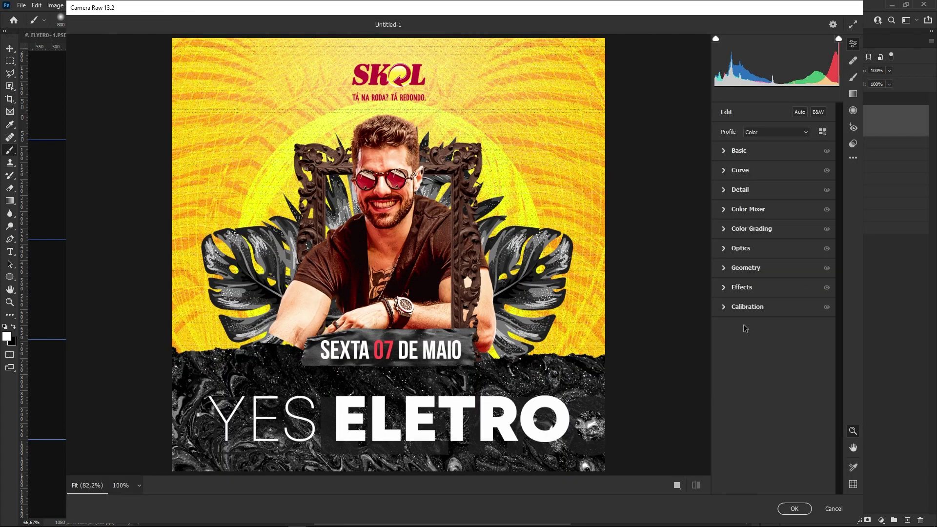
{"action": "left_click", "coordinate": [724, 288]}
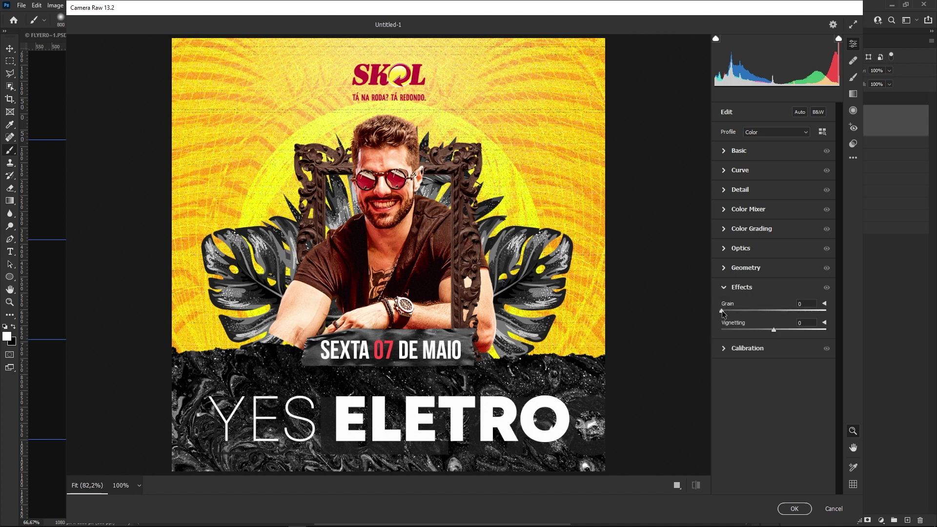
{"action": "left_click_drag", "start_coordinate": [728, 311], "coordinate": [752, 311]}
{"action": "left_click", "coordinate": [725, 289]}
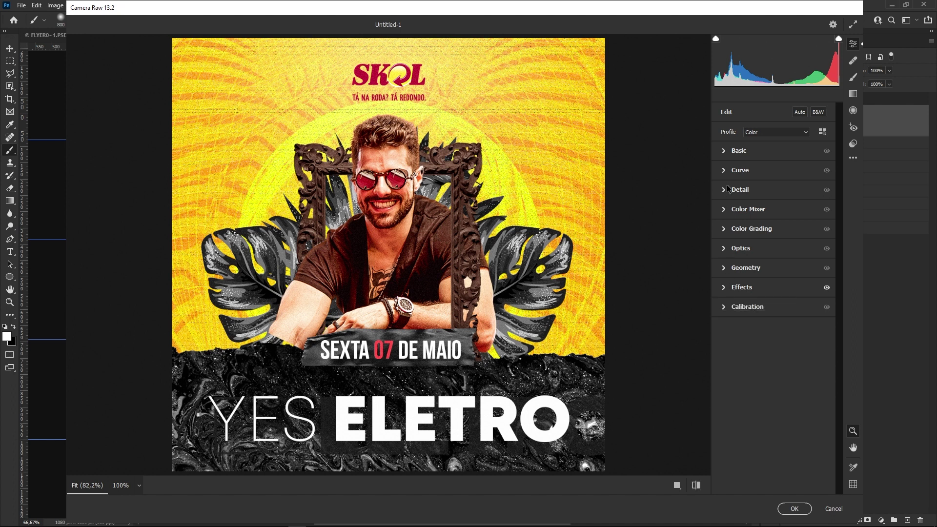
{"action": "left_click", "coordinate": [726, 152]}
Set Vibrance +21, Saturation +11, Texture about -12 and a slight Dehaze, then apply.
{"action": "left_click_drag", "start_coordinate": [773, 380], "coordinate": [785, 386]}
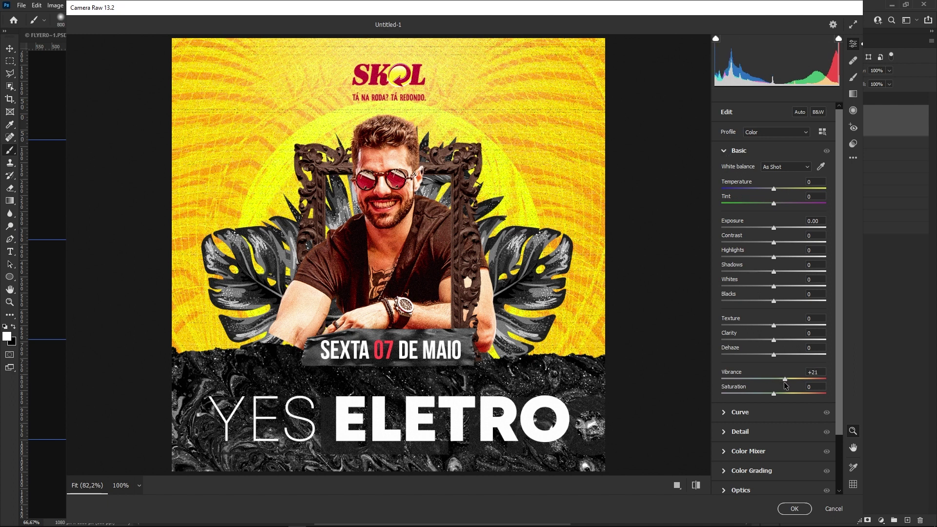
{"action": "left_click_drag", "start_coordinate": [774, 394], "coordinate": [784, 399]}
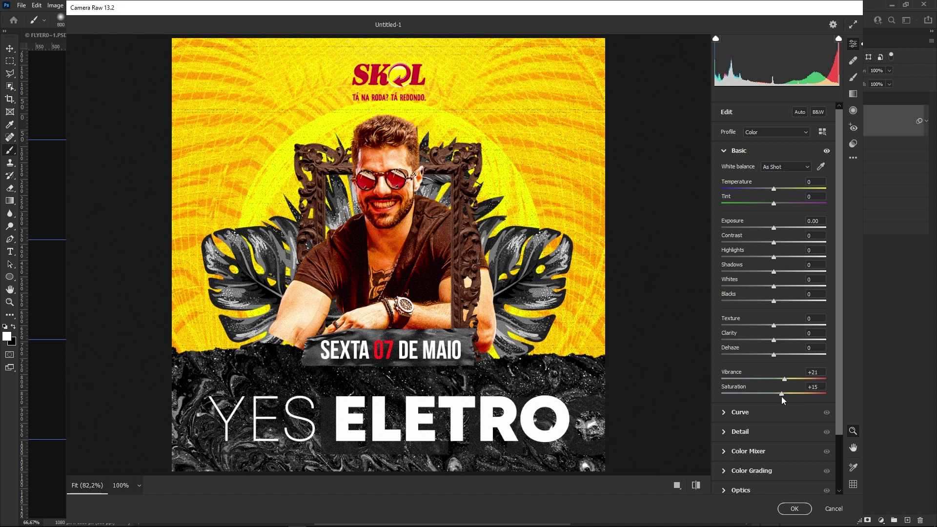
{"action": "left_click_drag", "start_coordinate": [780, 397], "coordinate": [779, 397]}
{"action": "left_click_drag", "start_coordinate": [773, 326], "coordinate": [767, 326]}
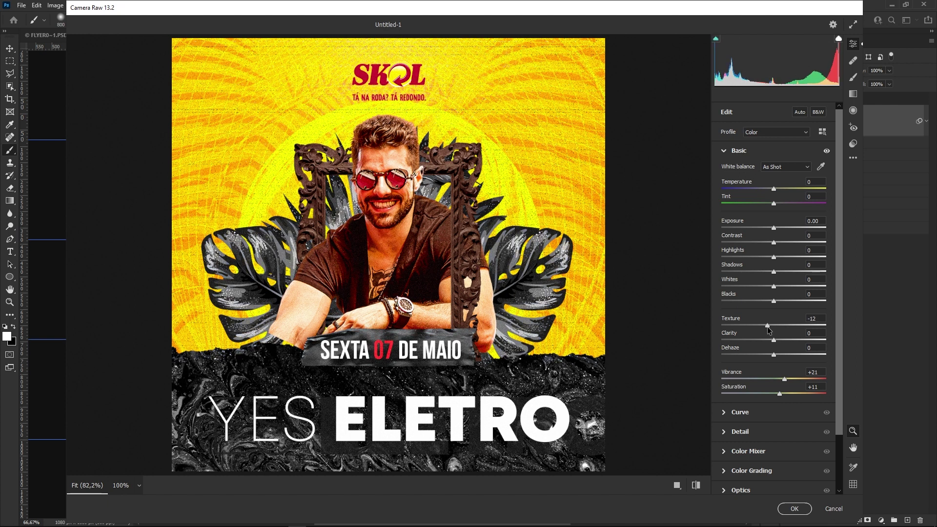
{"action": "left_click_drag", "start_coordinate": [774, 356], "coordinate": [783, 357]}
{"action": "left_click", "coordinate": [795, 509]}
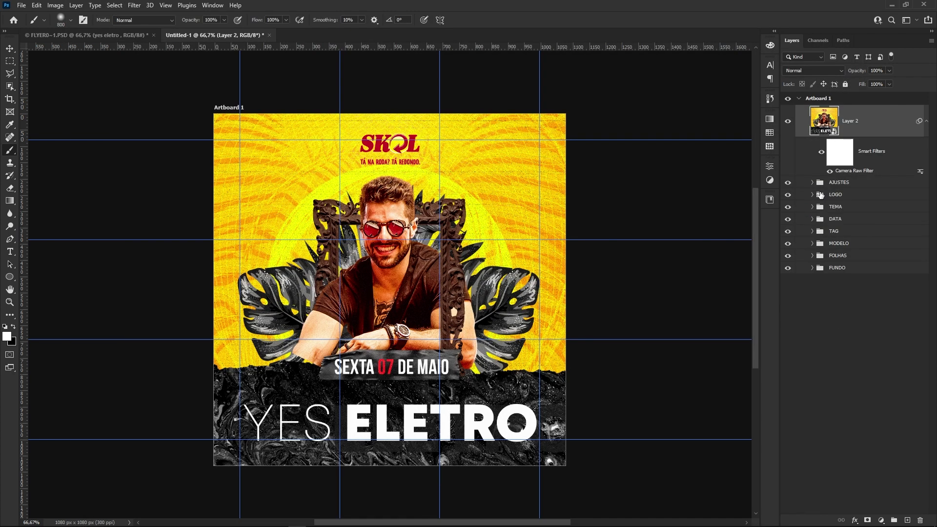
Hide Layer 2, then enlarge the MODELO group to about 104% and shift it left.
{"action": "left_click", "coordinate": [788, 121]}
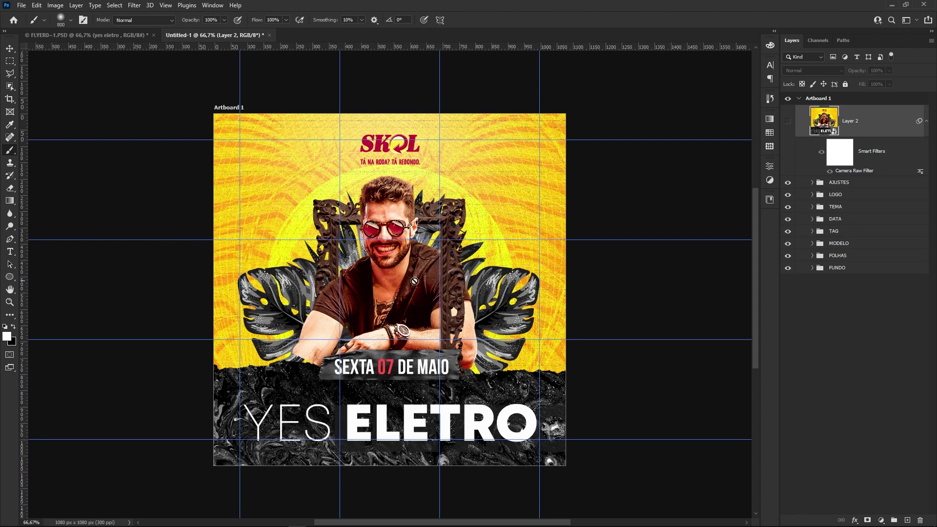
{"action": "left_click", "coordinate": [823, 246]}
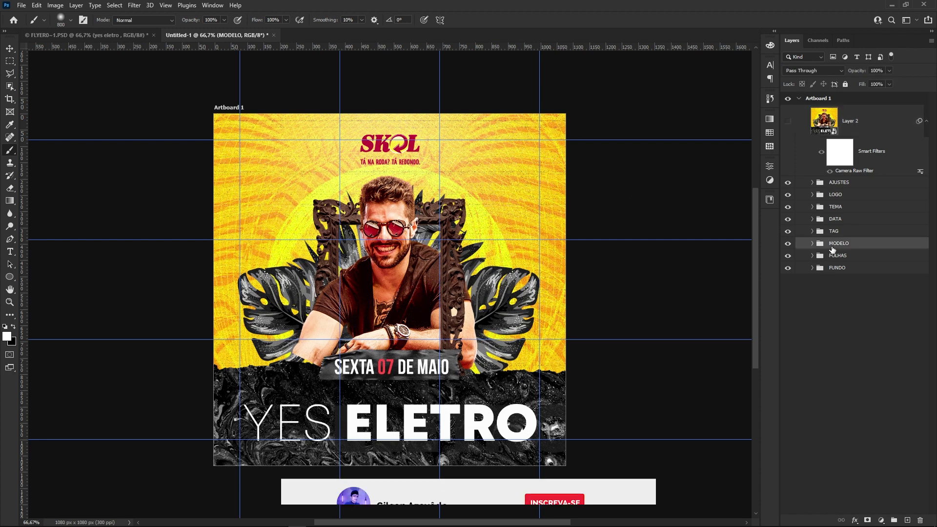
{"action": "key", "text": "ctrl+t"}
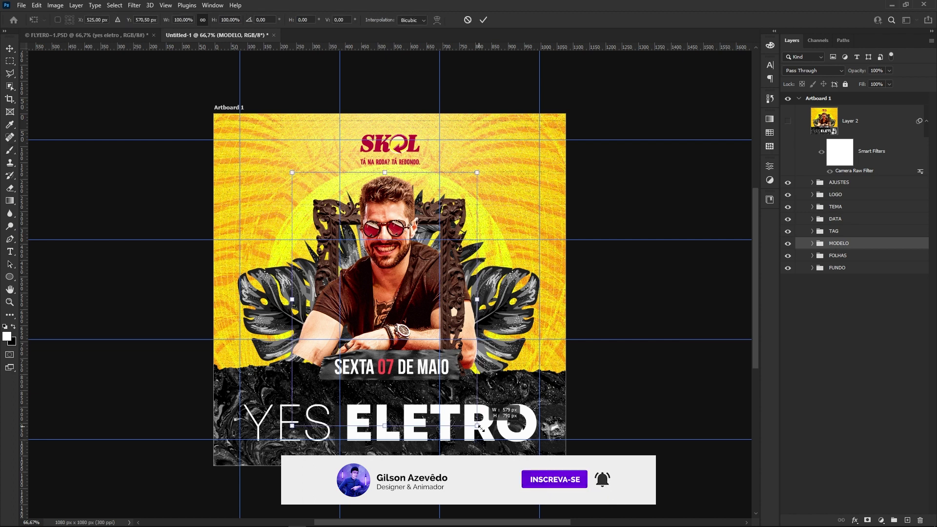
{"action": "left_click_drag", "start_coordinate": [477, 426], "coordinate": [480, 432]}
{"action": "left_click_drag", "start_coordinate": [430, 289], "coordinate": [413, 300]}
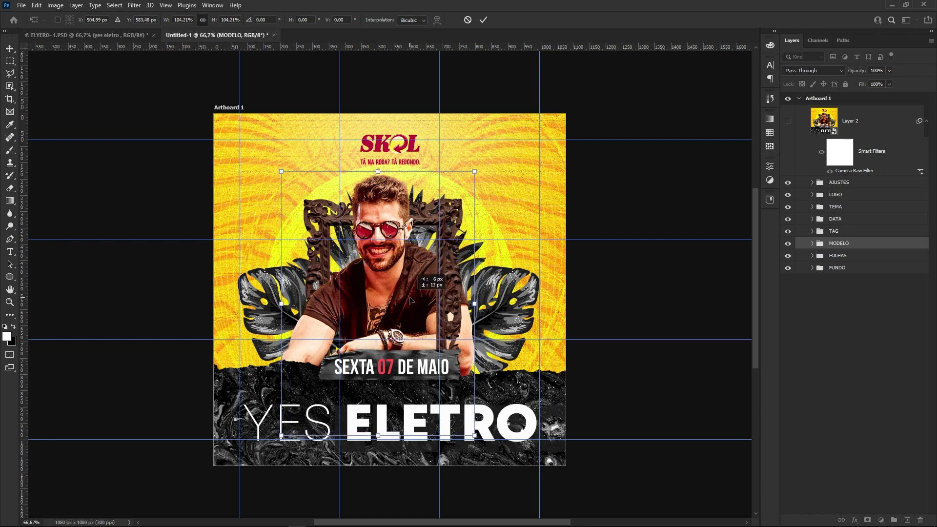
{"action": "key", "text": "Return"}
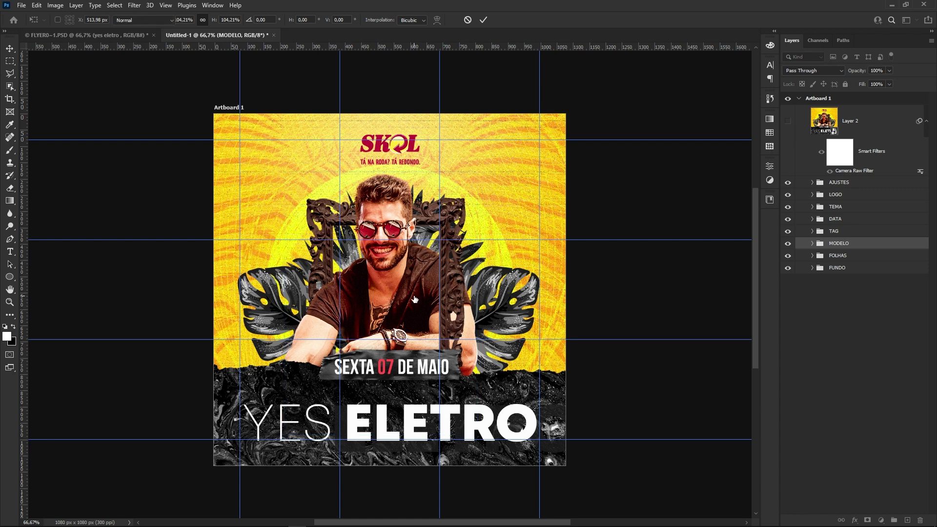
{"action": "key", "text": "b"}
Move the TAG date banner group up slightly.
{"action": "left_click", "coordinate": [845, 232]}
{"action": "key", "text": "ctrl+t"}
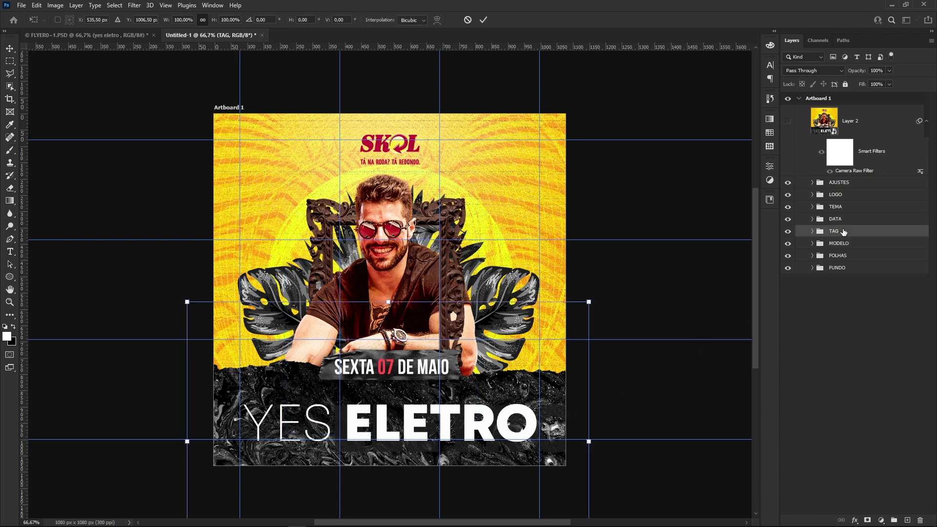
{"action": "left_click_drag", "start_coordinate": [516, 387], "coordinate": [518, 384]}
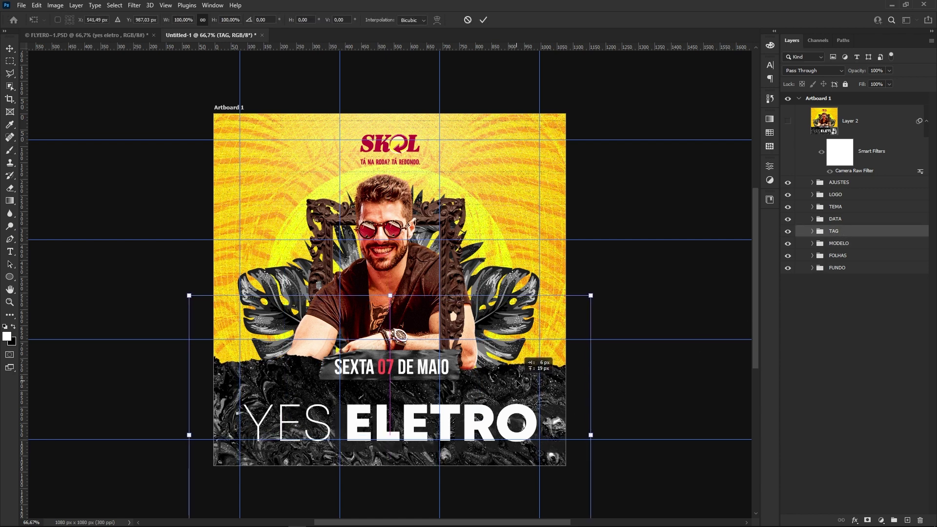
{"action": "key", "text": "Return"}
{"action": "key", "text": "b"}
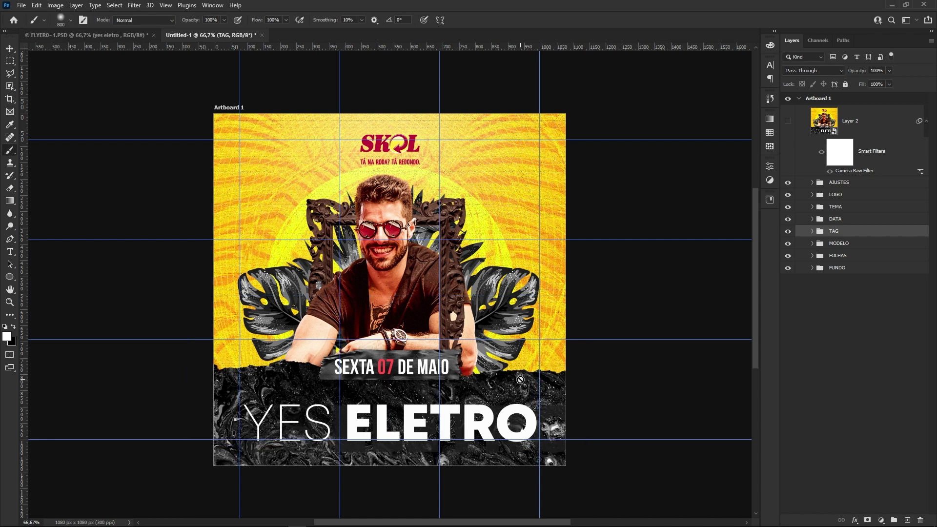
Shrink the FOLHAS leaves group to about 90% and nudge it upward.
{"action": "left_click", "coordinate": [842, 259]}
{"action": "key", "text": "ctrl+t"}
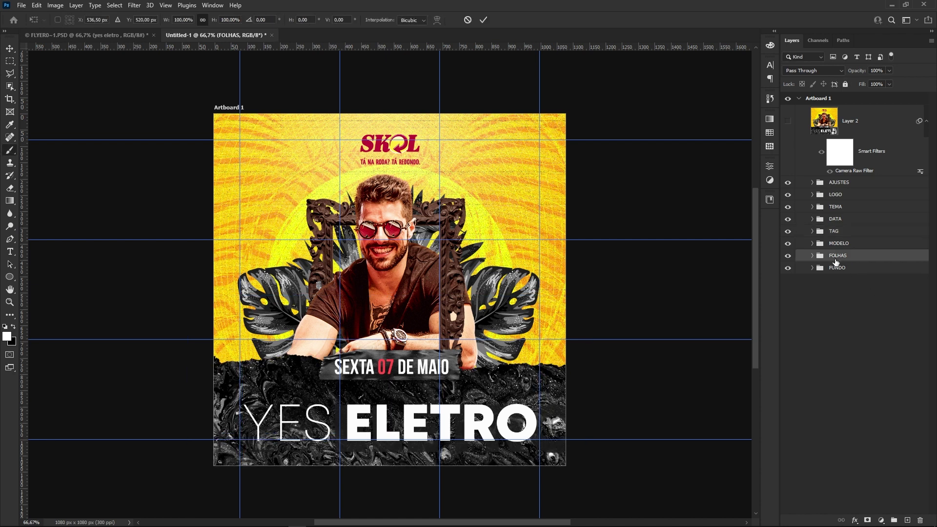
{"action": "left_click_drag", "start_coordinate": [539, 180], "coordinate": [555, 170]}
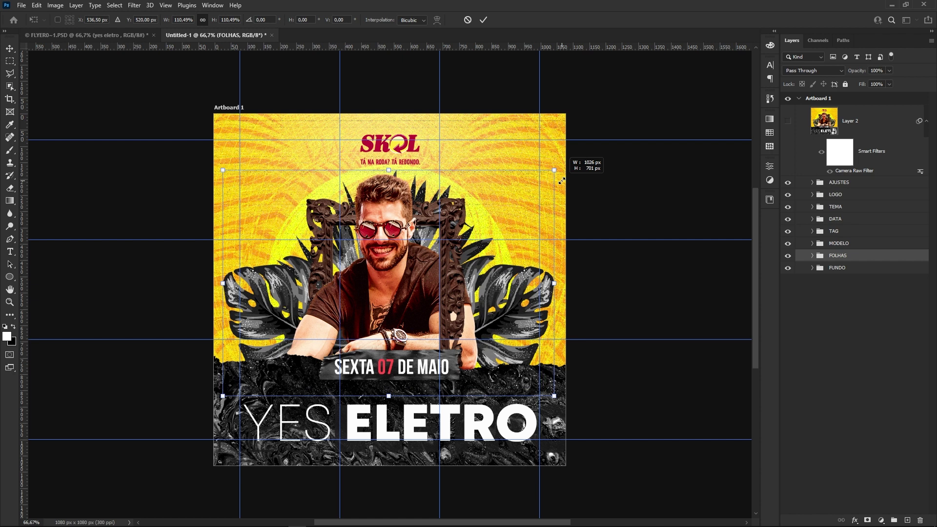
{"action": "left_click_drag", "start_coordinate": [510, 312], "coordinate": [515, 309]}
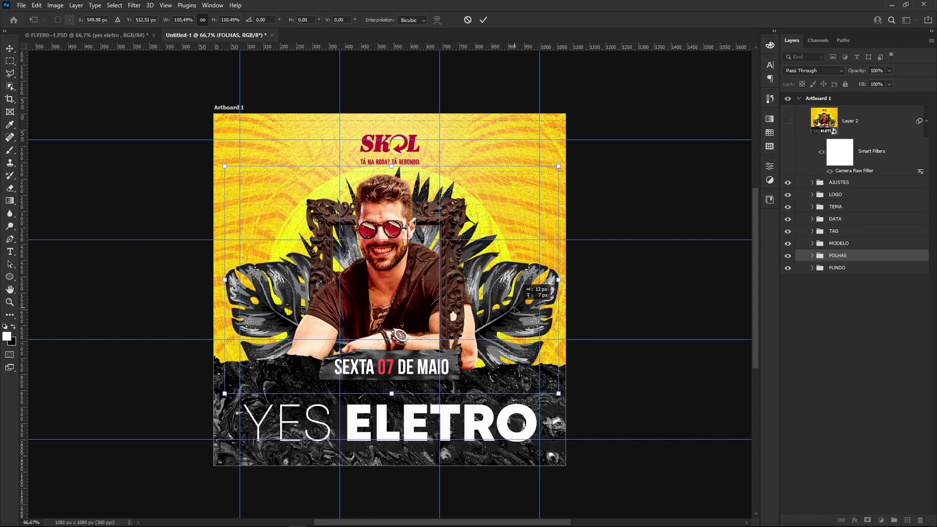
{"action": "left_click_drag", "start_coordinate": [557, 169], "coordinate": [529, 187]}
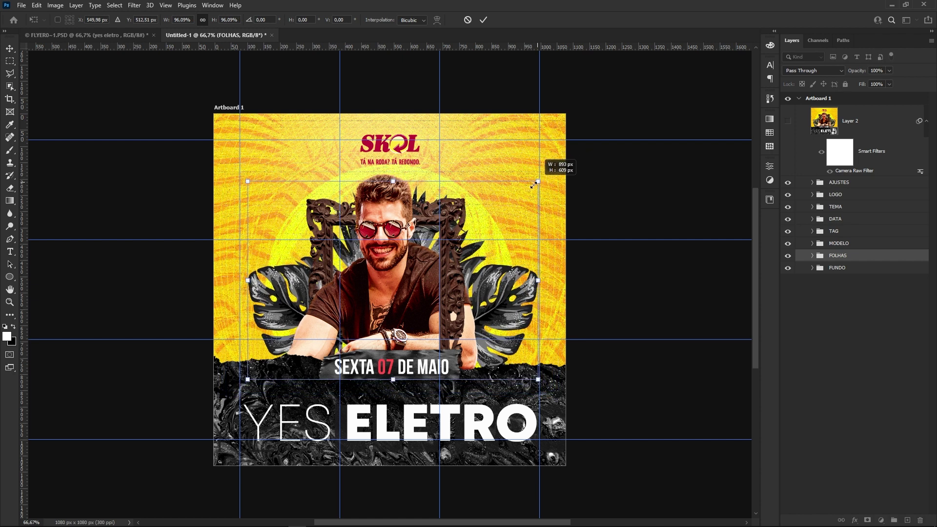
{"action": "key", "text": "shift+Up"}
{"action": "key", "text": "shift+Up"}
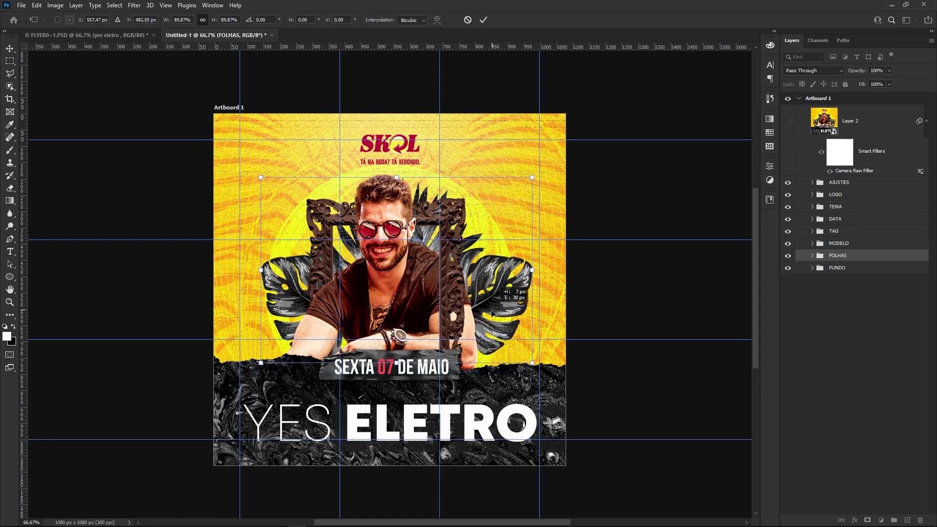
{"action": "key", "text": "Up"}
{"action": "key", "text": "Up"}
{"action": "key", "text": "Up"}
{"action": "key", "text": "Return"}
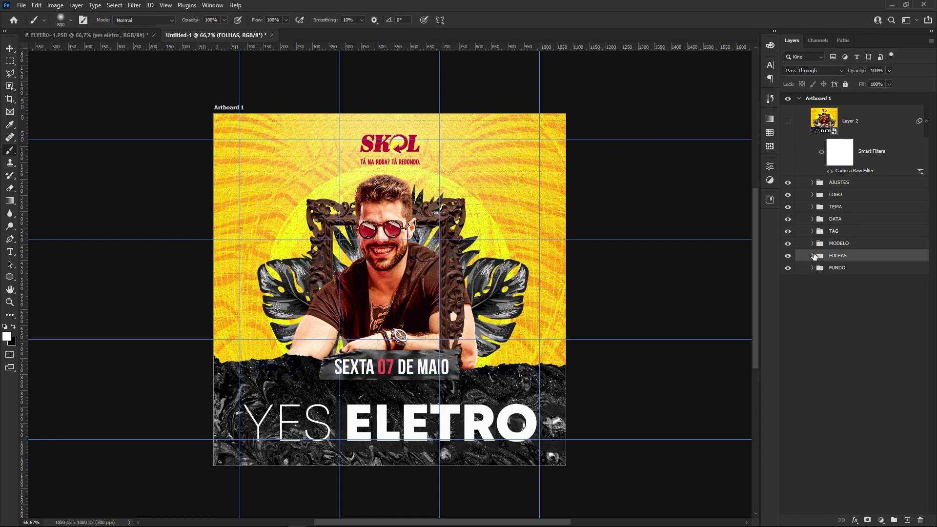
Duplicate Leaf-07, move the copy above AJUSTES, and place it at the artboard's top-left.
{"action": "left_click", "coordinate": [814, 256]}
{"action": "left_click", "coordinate": [880, 287]}
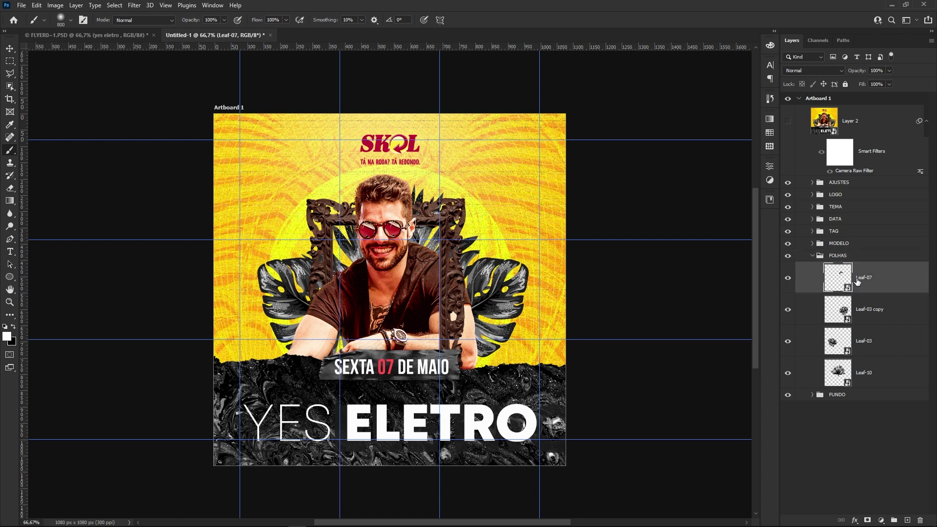
{"action": "key", "text": "ctrl+j"}
{"action": "left_click_drag", "start_coordinate": [857, 279], "coordinate": [833, 178]}
{"action": "left_click", "coordinate": [813, 287]}
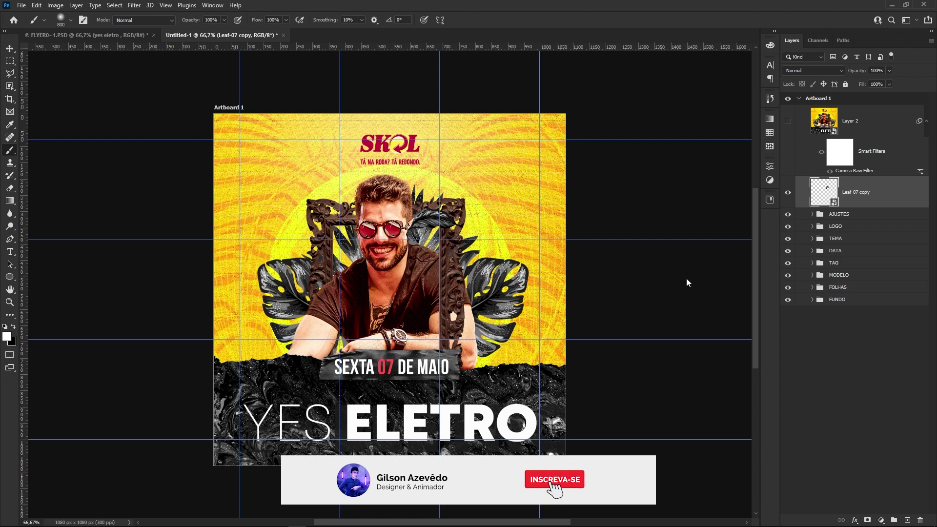
{"action": "key", "text": "ctrl+t"}
{"action": "left_click_drag", "start_coordinate": [448, 230], "coordinate": [270, 153]}
{"action": "key", "text": "Return"}
{"action": "key", "text": "b"}
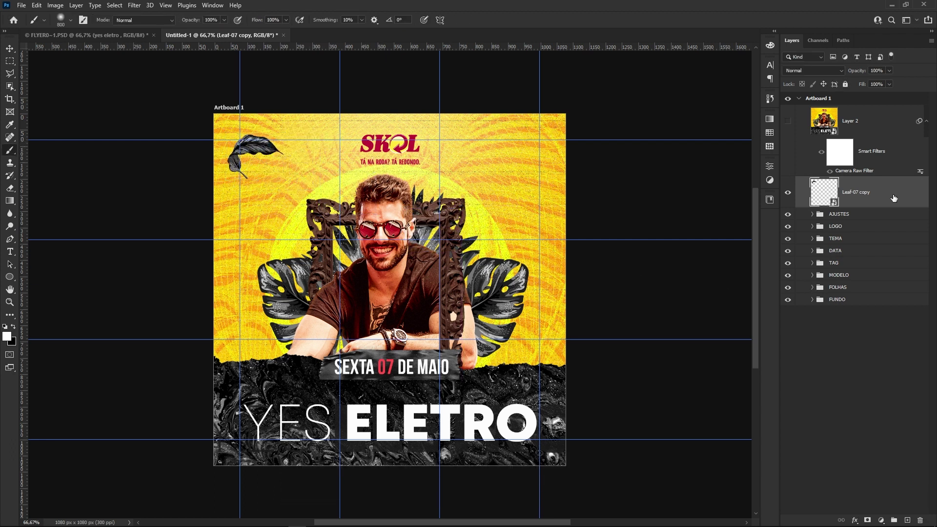
Motion-blur the leaf copy, add a smaller rotated duplicate, and select both blurred leaves.
{"action": "left_click", "coordinate": [142, 6]}
{"action": "mouse_move", "coordinate": [183, 130]}
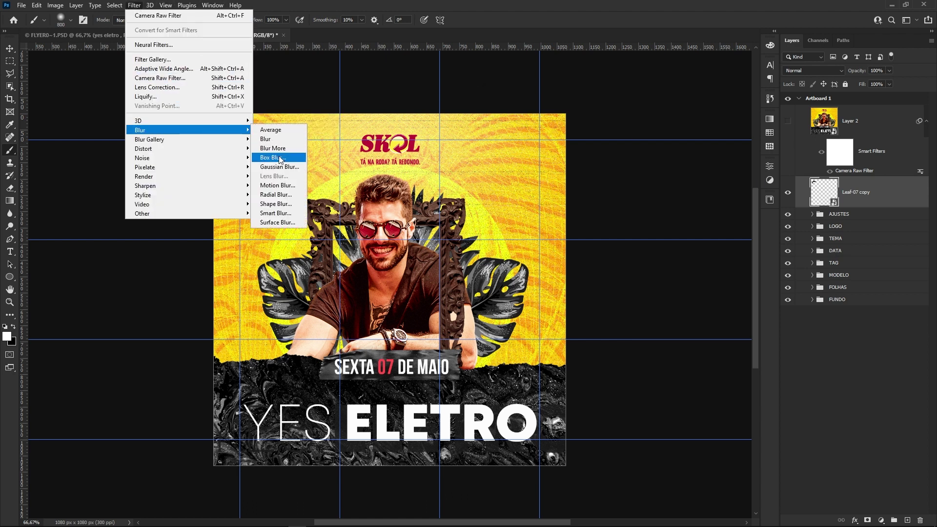
{"action": "left_click", "coordinate": [277, 186]}
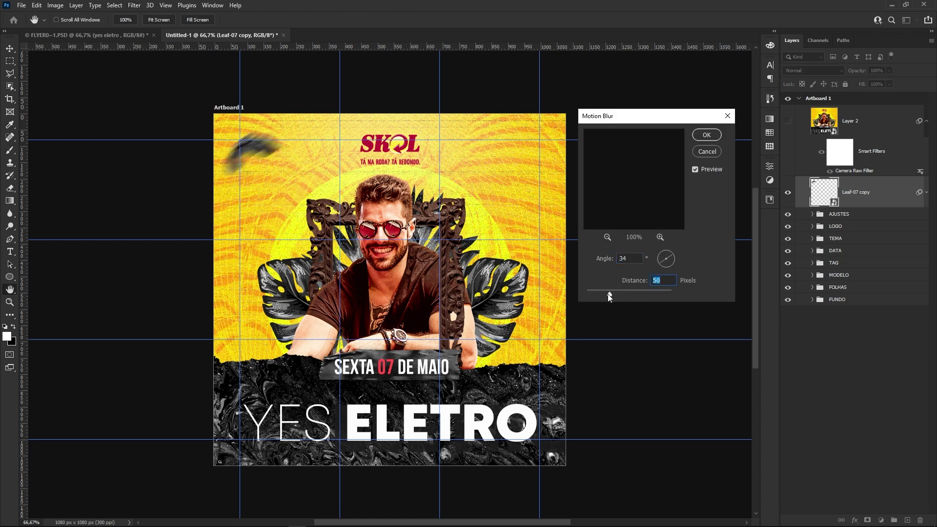
{"action": "left_click", "coordinate": [706, 135]}
{"action": "key", "text": "ctrl+j"}
{"action": "key", "text": "ctrl+t"}
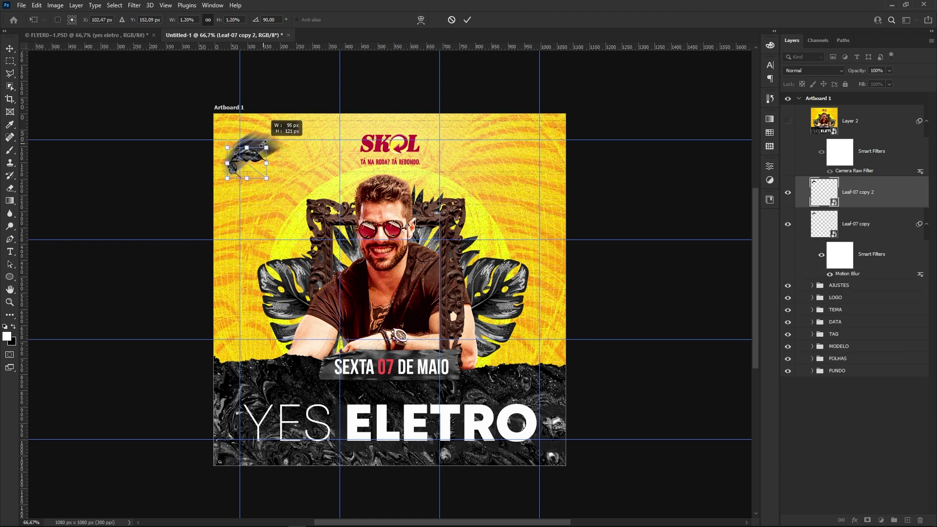
{"action": "left_click_drag", "start_coordinate": [267, 143], "coordinate": [264, 146]}
{"action": "mouse_move", "coordinate": [274, 176]}
{"action": "left_mouse_down"}
{"action": "mouse_move", "coordinate": [262, 179]}
{"action": "mouse_move", "coordinate": [271, 200]}
{"action": "left_mouse_up"}
{"action": "key", "text": "Return"}
{"action": "key", "text": "b"}
{"action": "key", "text": "ctrl+alt+f"}
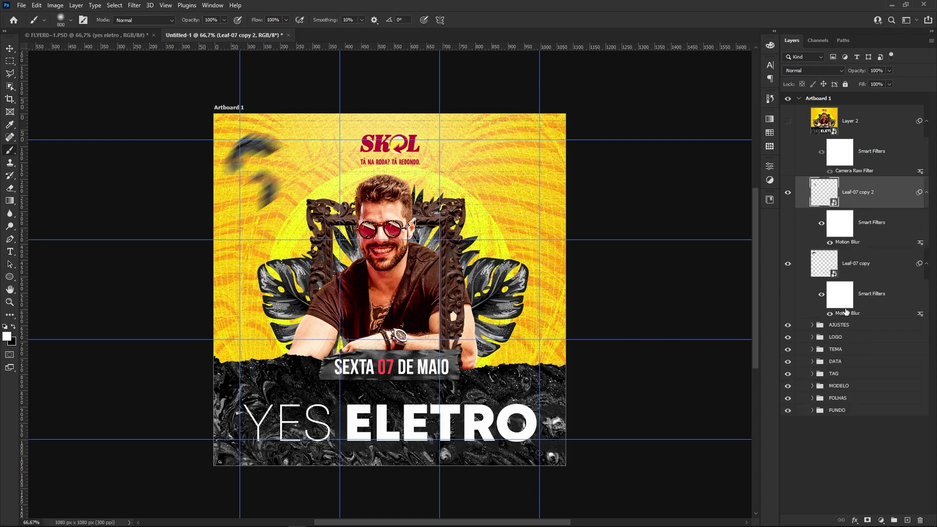
{"action": "left_click", "coordinate": [878, 263]}
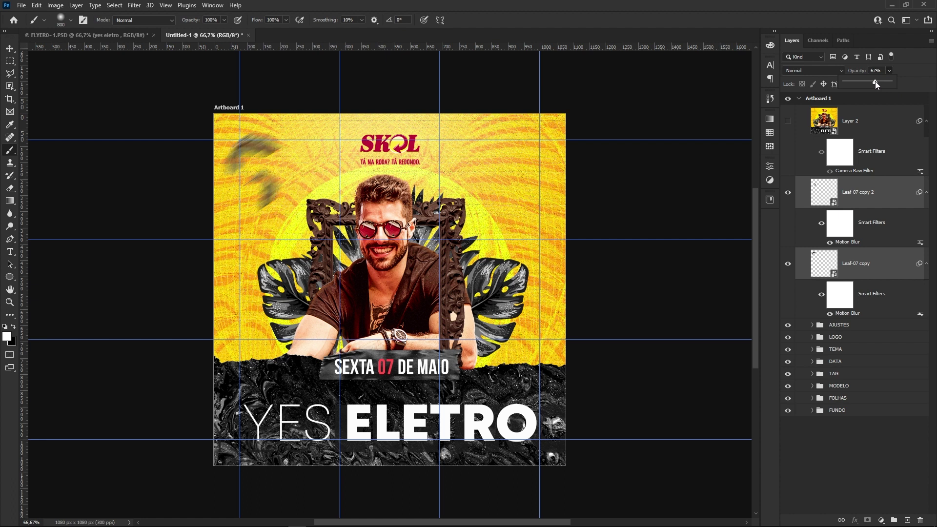
Group the two blurred leaves as Group 1 and place an enlarged, rotated copy at the right side.
{"action": "key", "text": "ctrl+g"}
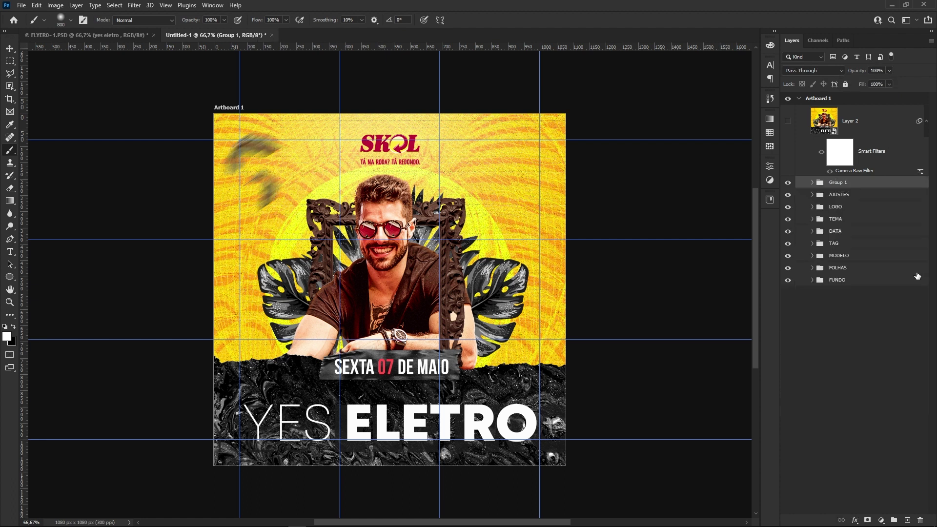
{"action": "key", "text": "ctrl+j"}
{"action": "key", "text": "ctrl+t"}
{"action": "left_click_drag", "start_coordinate": [291, 128], "coordinate": [328, 102]}
{"action": "left_click_drag", "start_coordinate": [279, 158], "coordinate": [543, 315]}
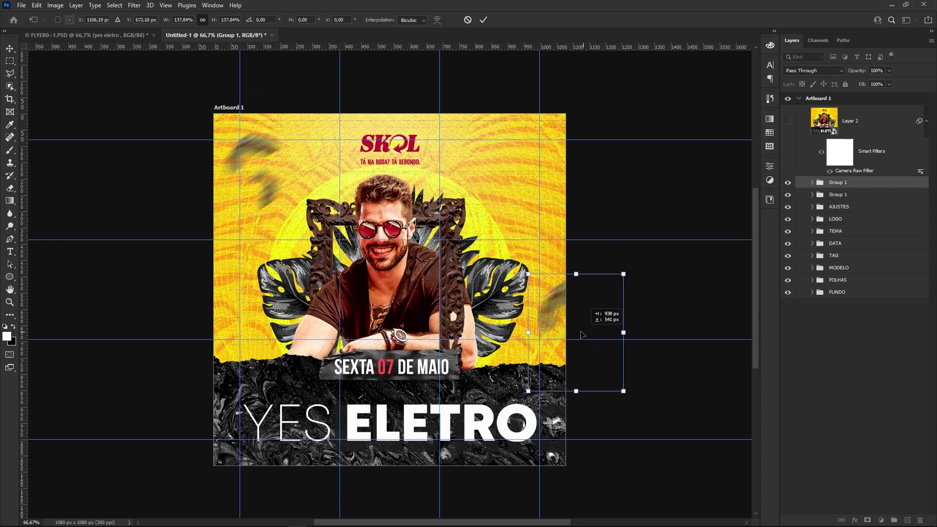
{"action": "left_click_drag", "start_coordinate": [624, 263], "coordinate": [684, 372]}
{"action": "key", "text": "Return"}
{"action": "left_click", "coordinate": [252, 189]}
Add another enlarged leaf-group copy rotated about 135° in the top-right corner.
{"action": "key", "text": "ctrl+j"}
{"action": "key", "text": "ctrl+t"}
{"action": "left_click_drag", "start_coordinate": [205, 222], "coordinate": [185, 149]}
{"action": "left_click_drag", "start_coordinate": [293, 192], "coordinate": [379, 225]}
{"action": "left_click_drag", "start_coordinate": [325, 189], "coordinate": [576, 147]}
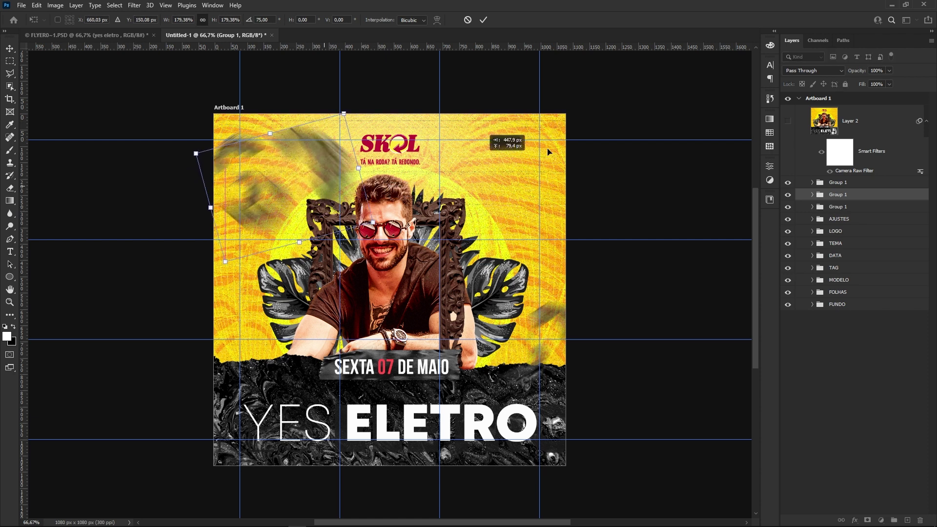
{"action": "left_click_drag", "start_coordinate": [661, 73], "coordinate": [666, 231]}
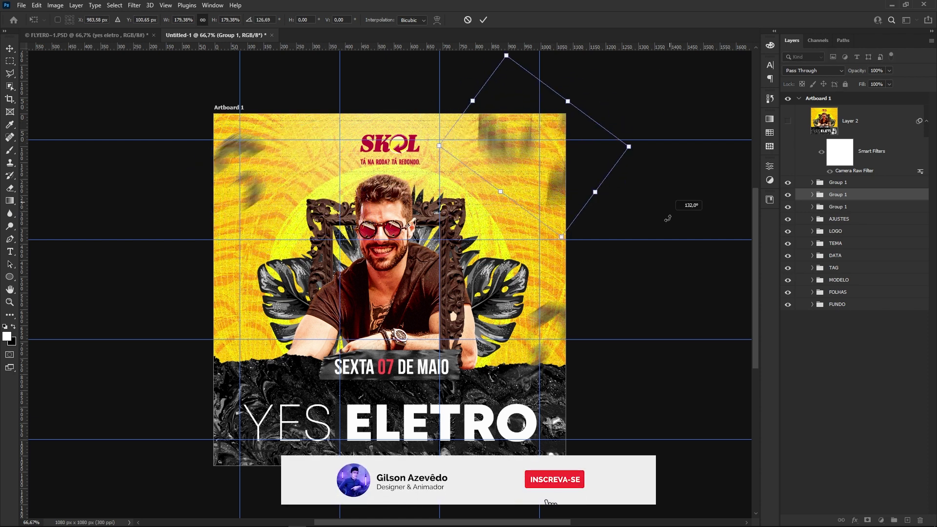
{"action": "key", "text": "Return"}
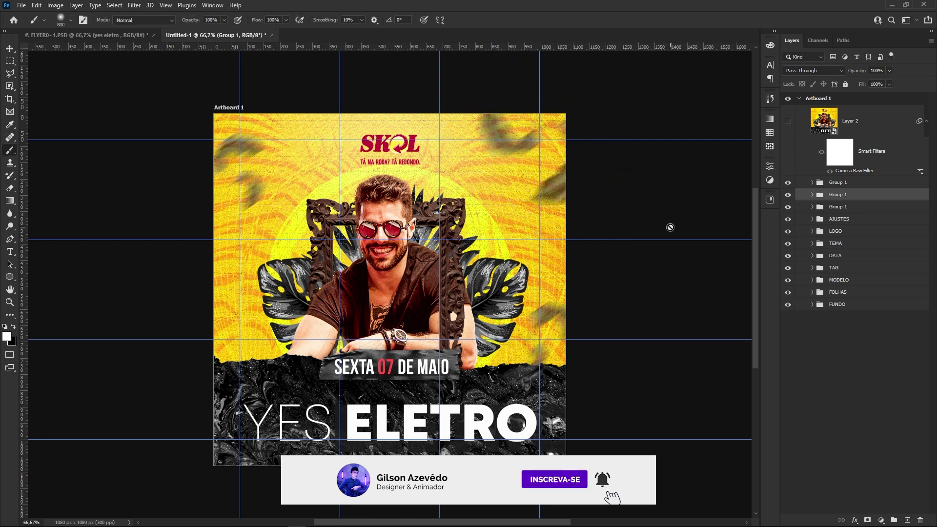
Place one more duplicated leaf-group copy at the flyer's left edge.
{"action": "key", "text": "ctrl+alt+t"}
{"action": "mouse_move", "coordinate": [575, 326]}
{"action": "left_mouse_down"}
{"action": "mouse_move", "coordinate": [268, 328]}
{"action": "mouse_move", "coordinate": [244, 339]}
{"action": "left_mouse_up"}
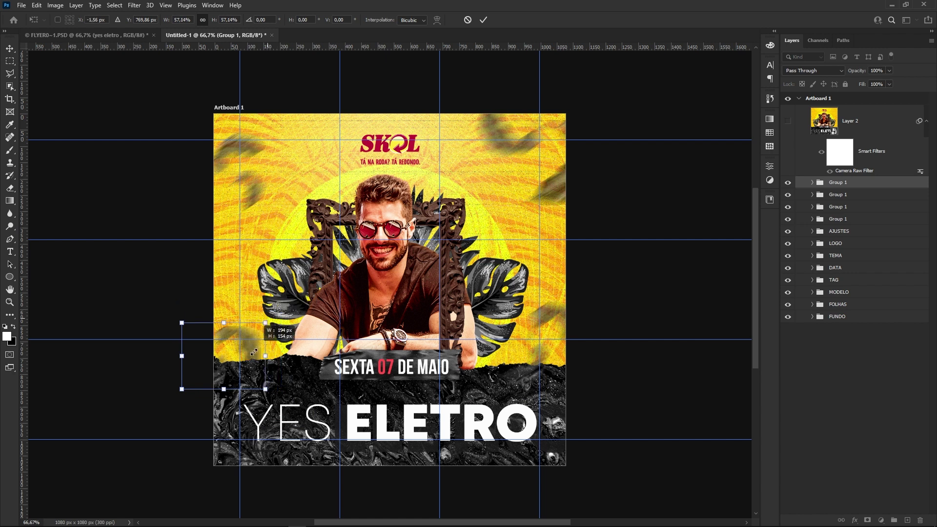
{"action": "key", "text": "Return"}
{"action": "key", "text": "b"}
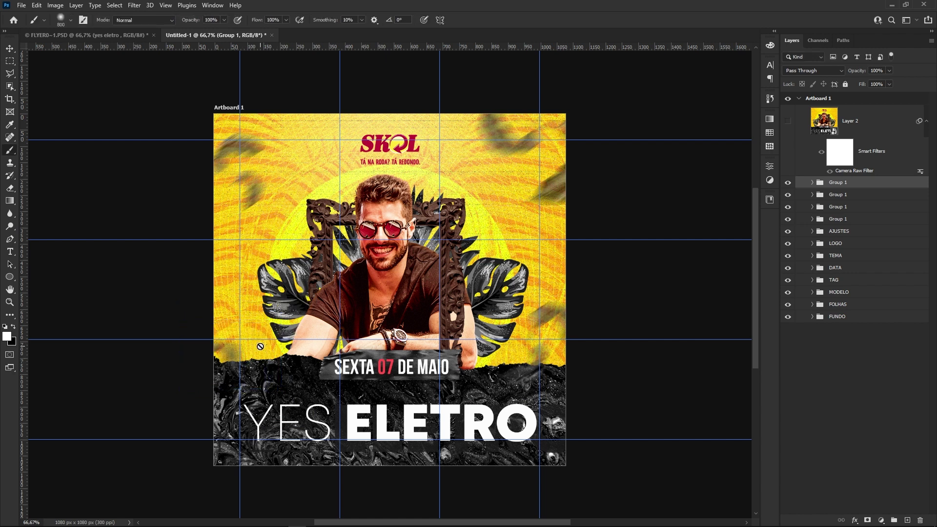
{"action": "left_click", "coordinate": [261, 347]}
{"action": "left_click", "coordinate": [461, 206]}
{"action": "left_click", "coordinate": [845, 386]}
{"action": "key", "text": "ctrl+semicolon"}
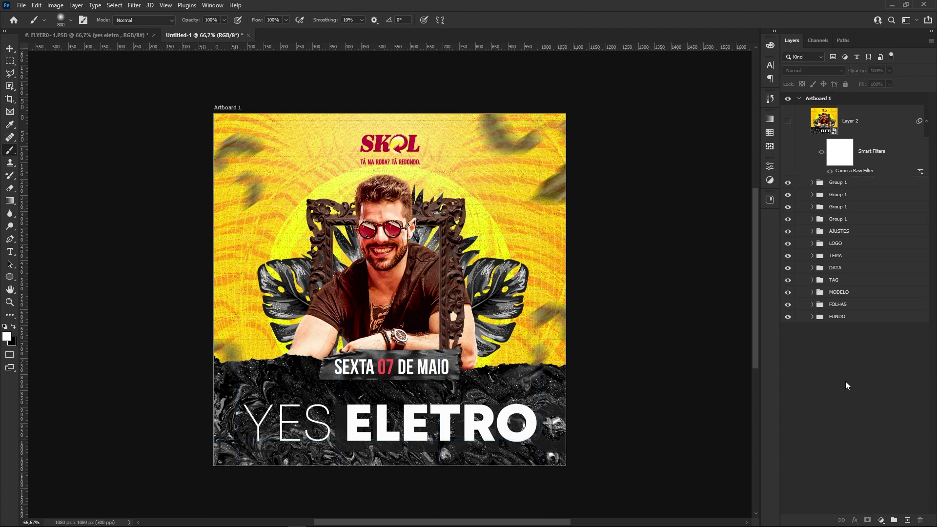
{"action": "key", "text": "ctrl+semicolon"}
Check each leaf group's visibility and shrink the third leaf group at the top-right corner.
{"action": "left_click", "coordinate": [797, 209]}
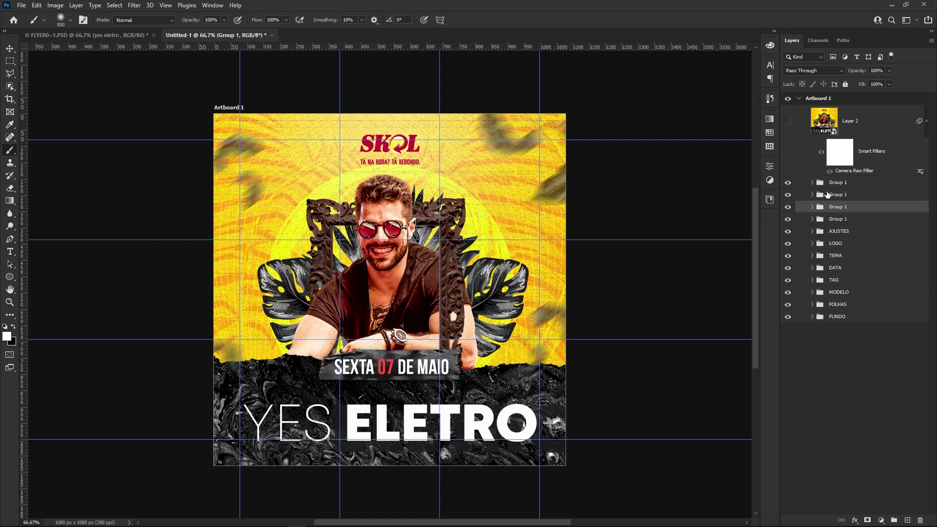
{"action": "left_click", "coordinate": [835, 182]}
{"action": "left_click", "coordinate": [801, 194]}
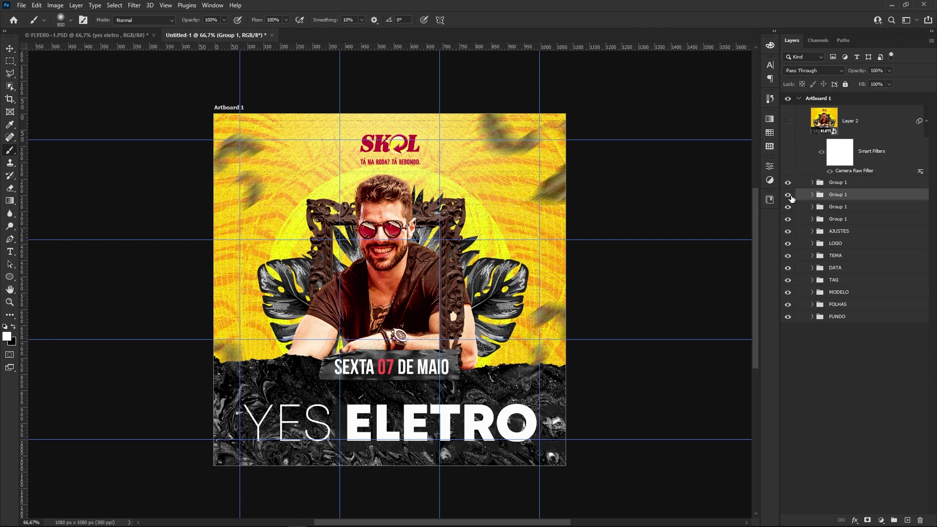
{"action": "left_click", "coordinate": [789, 195]}
{"action": "left_click", "coordinate": [788, 206]}
{"action": "left_click", "coordinate": [788, 207]}
{"action": "left_click", "coordinate": [788, 218]}
{"action": "left_click", "coordinate": [829, 209]}
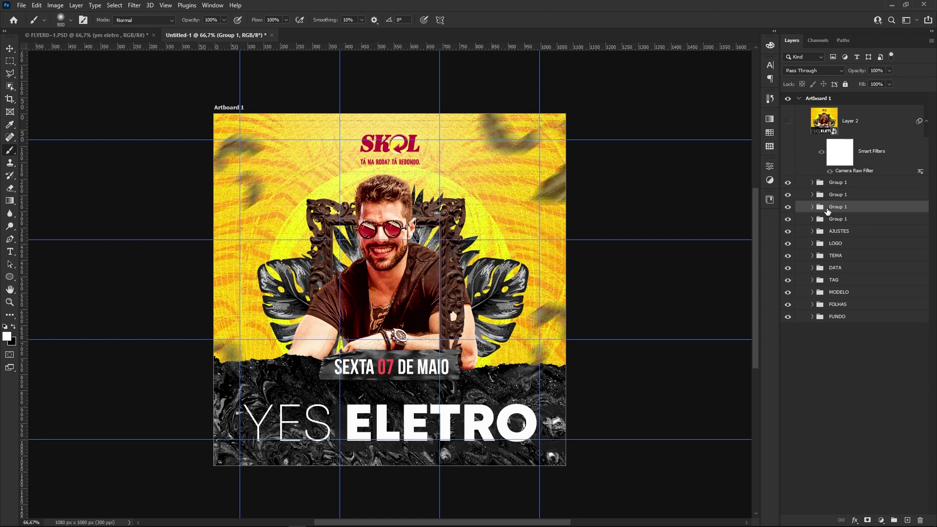
{"action": "key", "text": "ctrl+t"}
{"action": "left_click_drag", "start_coordinate": [608, 207], "coordinate": [582, 157]}
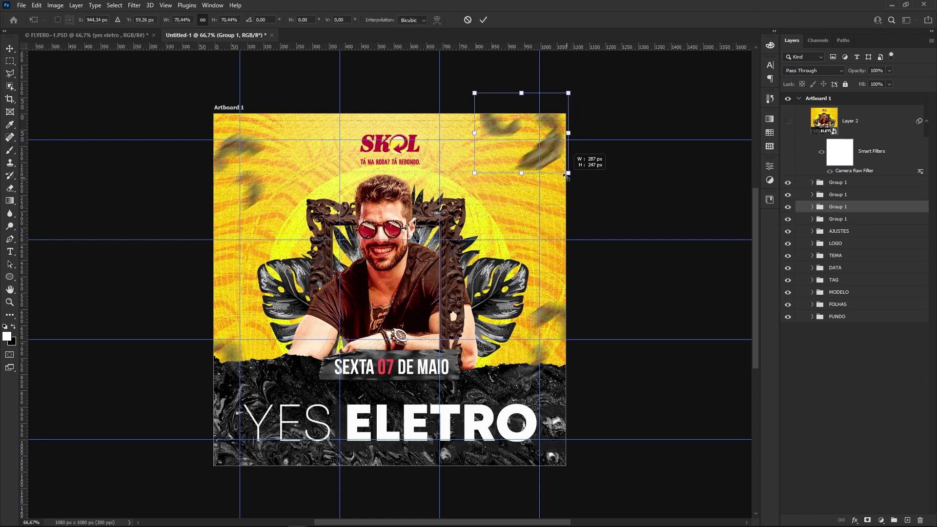
{"action": "key", "text": "Return"}
Gather the three leaf groups into one group named FOCO.
{"action": "key", "text": "ctrl+g"}
{"action": "key", "text": "b"}
{"action": "left_click", "coordinate": [851, 207], "text": "shift"}
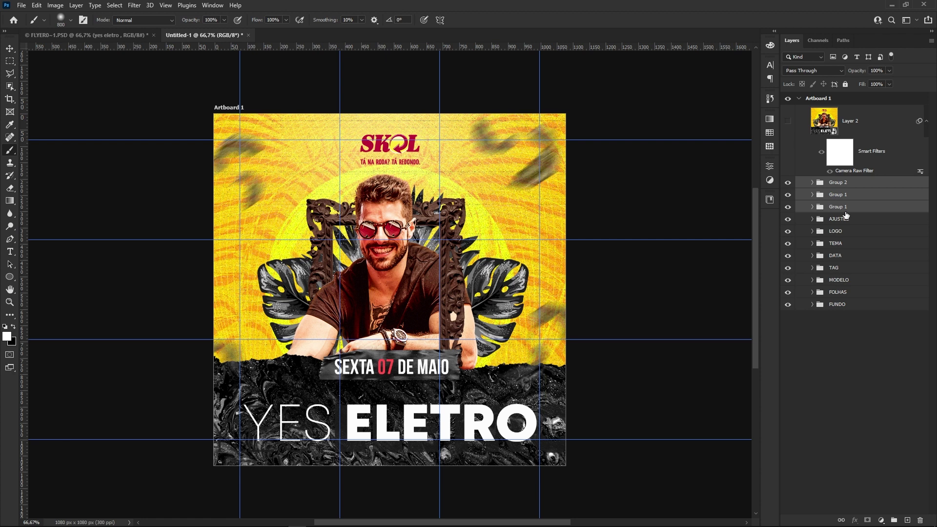
{"action": "key", "text": "ctrl+g"}
{"action": "double_click", "coordinate": [836, 186]}
{"action": "type", "text": "FOCO"}
{"action": "key", "text": "Return"}
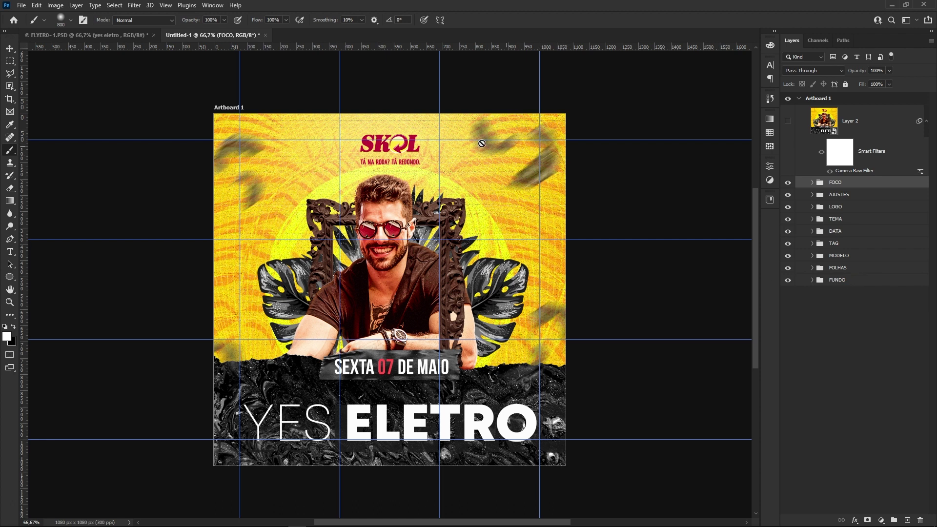
Select all groups from FOCO through FUNDO and load the merged flyer copy.
{"action": "left_click", "coordinate": [845, 288]}
{"action": "left_click", "coordinate": [835, 183]}
{"action": "left_click", "coordinate": [842, 280], "text": "shift"}
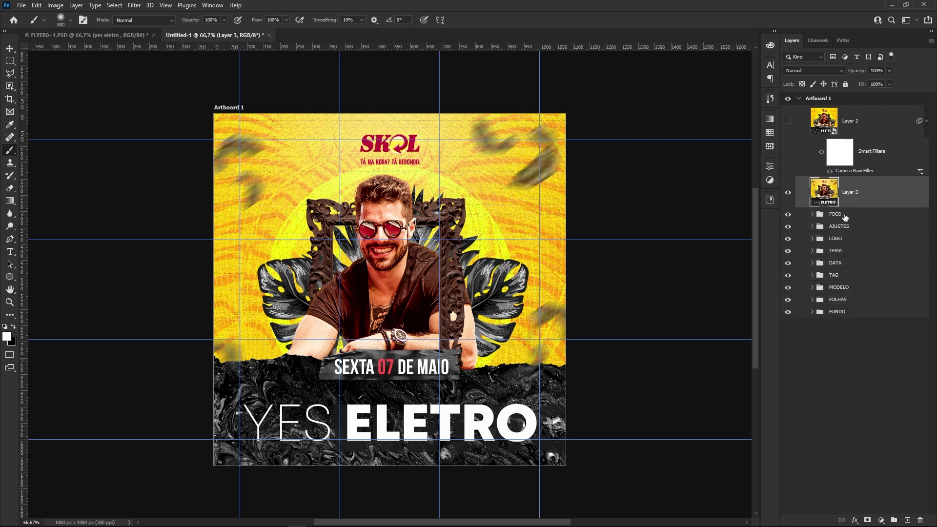
{"action": "left_click", "coordinate": [825, 197], "text": "ctrl"}
Replace the Layer 2 smart object's old artwork with the updated flyer and save it.
{"action": "left_click", "coordinate": [802, 128]}
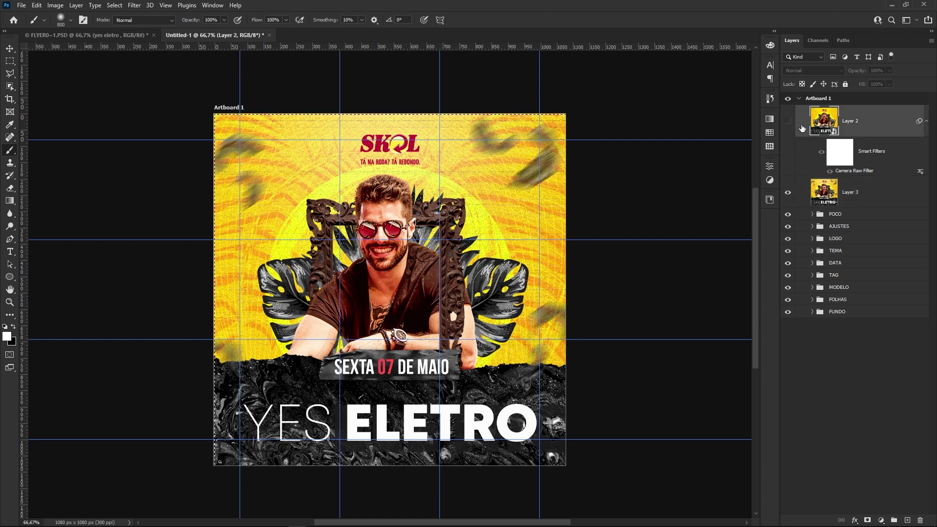
{"action": "double_click", "coordinate": [824, 122]}
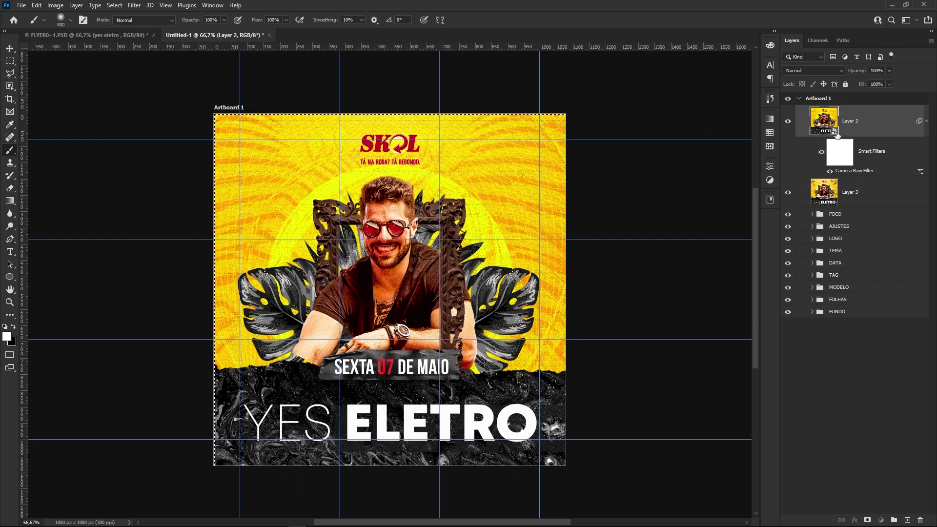
{"action": "key", "text": "ctrl+v"}
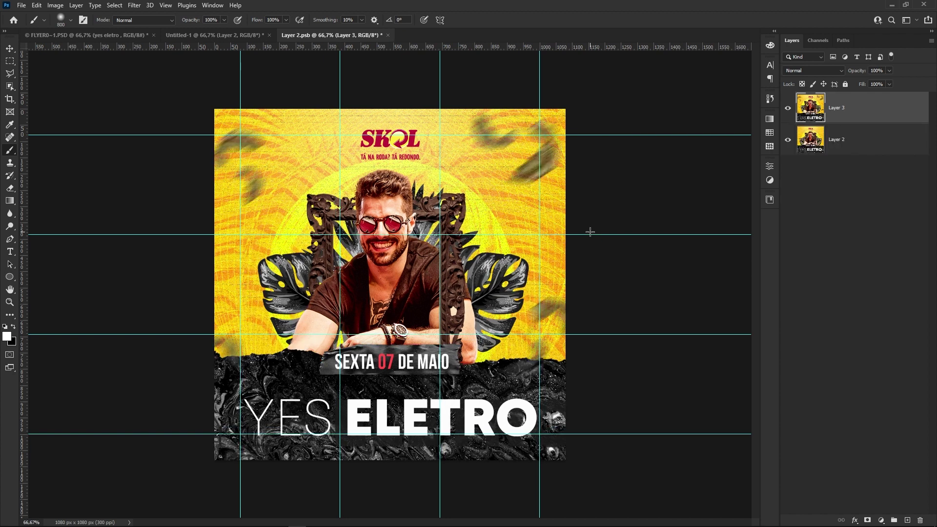
{"action": "left_click", "coordinate": [847, 146]}
{"action": "key", "text": "Delete"}
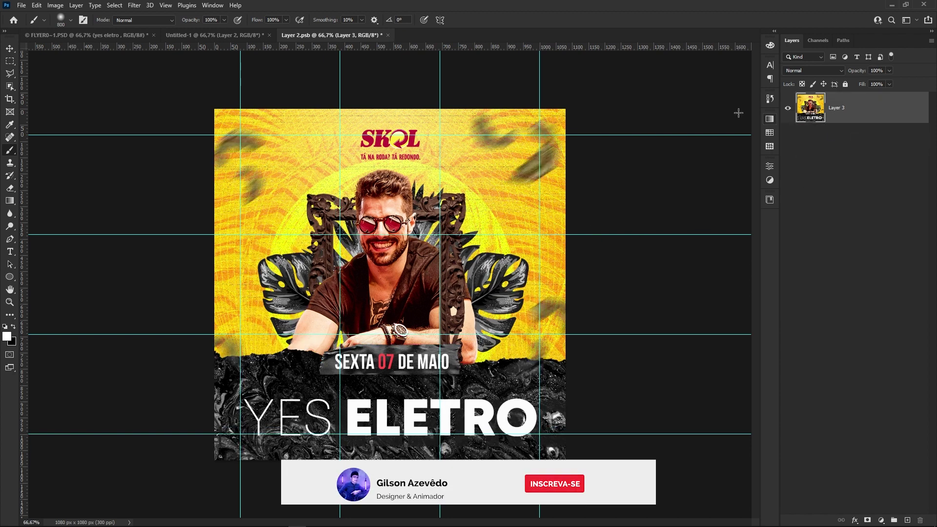
{"action": "left_click", "coordinate": [388, 35]}
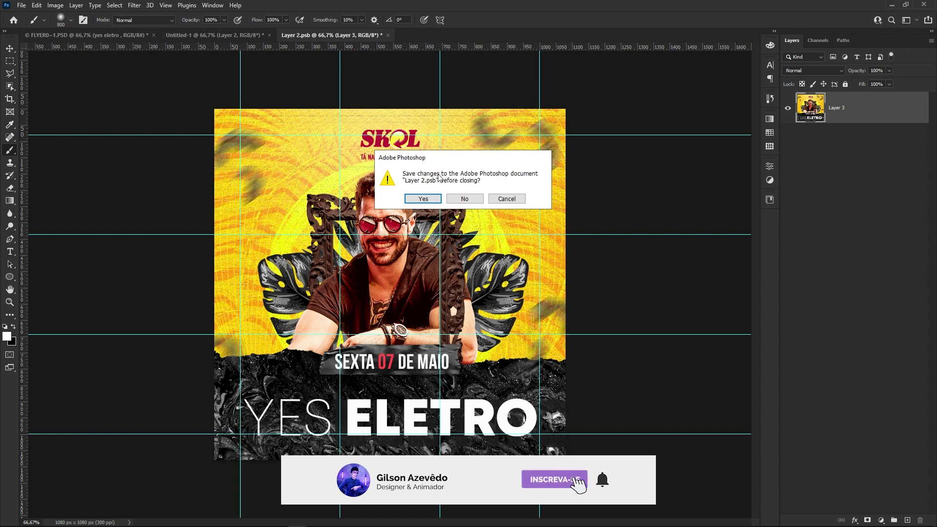
{"action": "left_click", "coordinate": [422, 197]}
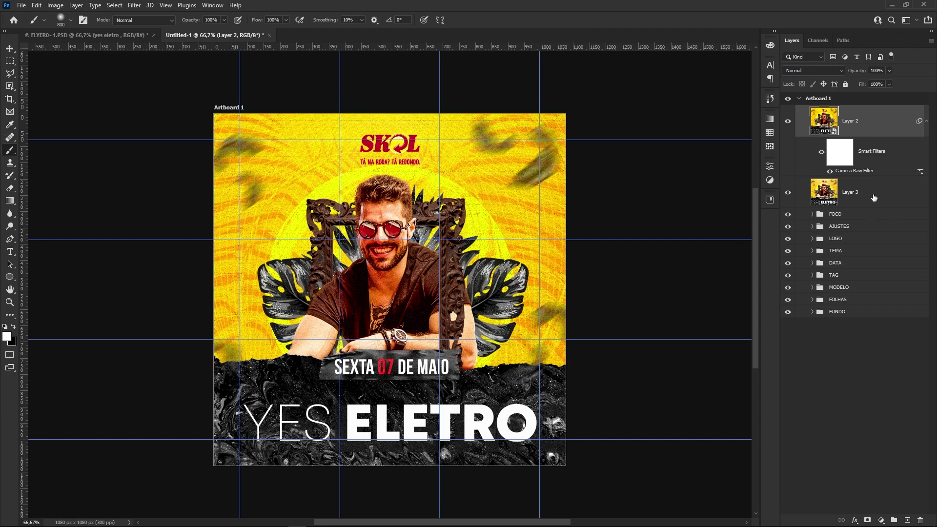
Delete the merged Layer 3 copy and hide the guides.
{"action": "left_click", "coordinate": [871, 197]}
{"action": "key", "text": "Delete"}
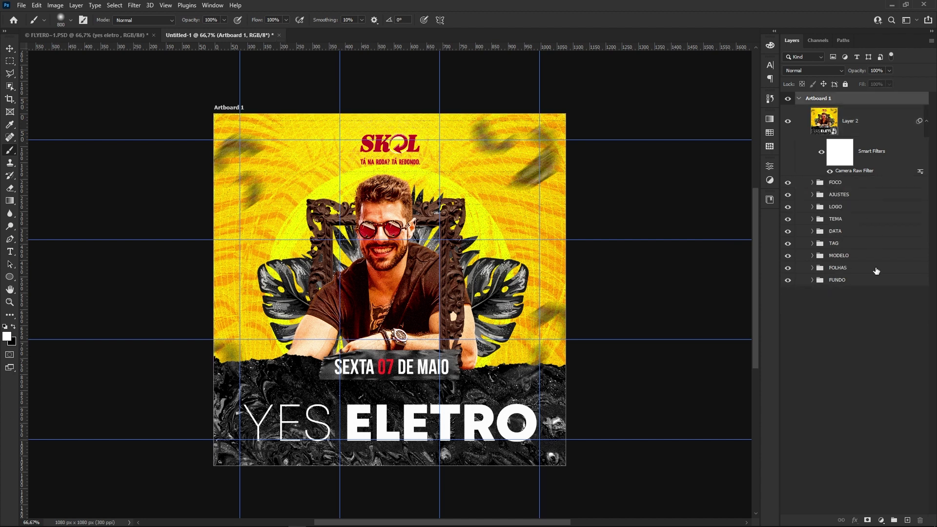
{"action": "key", "text": "ctrl+semicolon"}
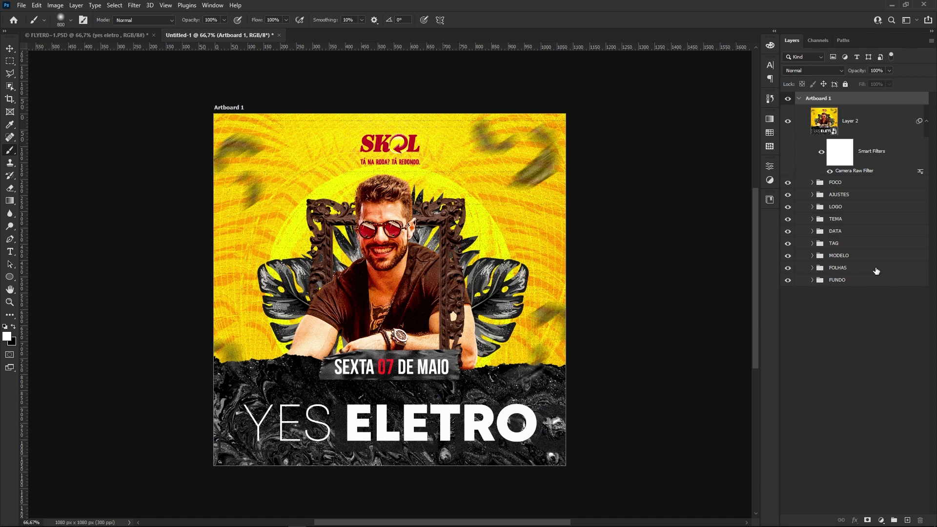
{"action": "left_click", "coordinate": [845, 126]}
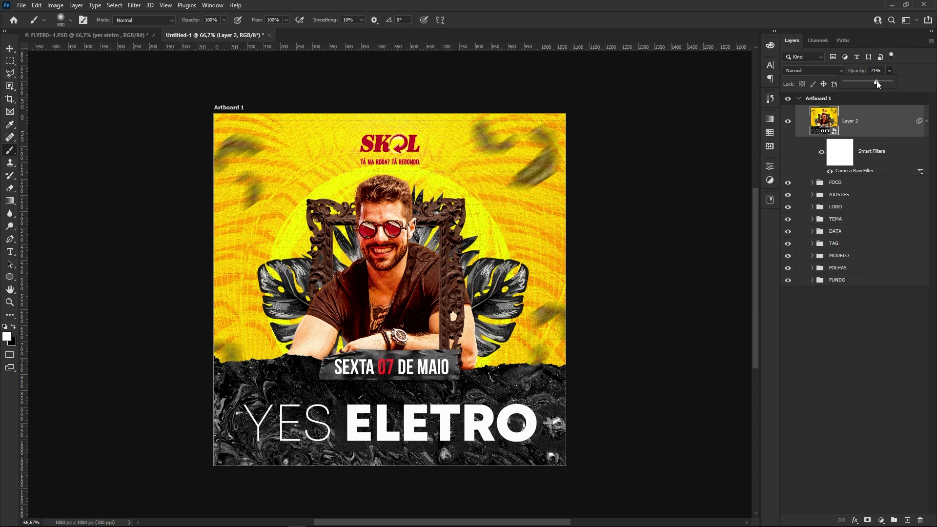
{"action": "left_click", "coordinate": [884, 231]}
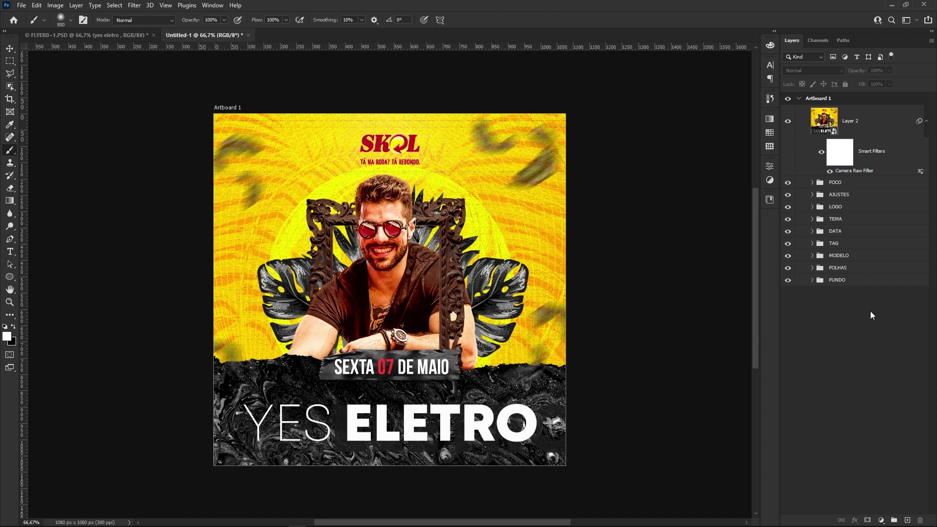